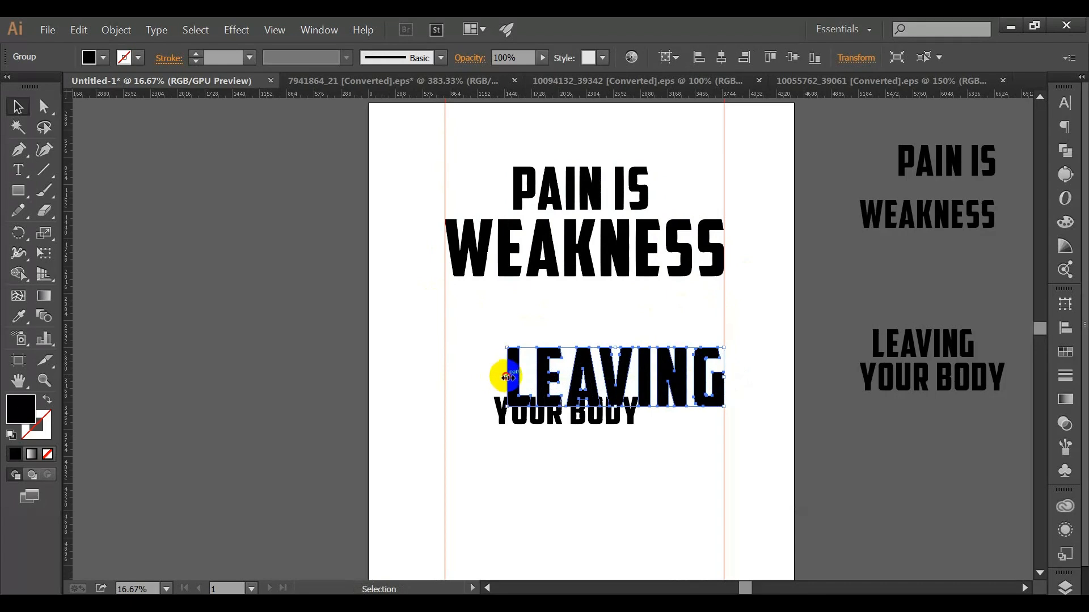
# - Enlarge the YOUR BODY lettering and place it over the lower edge of LEAVING
pyautogui.click(527, 461)
pyautogui.moveTo(538, 427); pyautogui.dragTo(539, 433)
pyautogui.moveTo(638, 420); pyautogui.dragTo(653, 420)
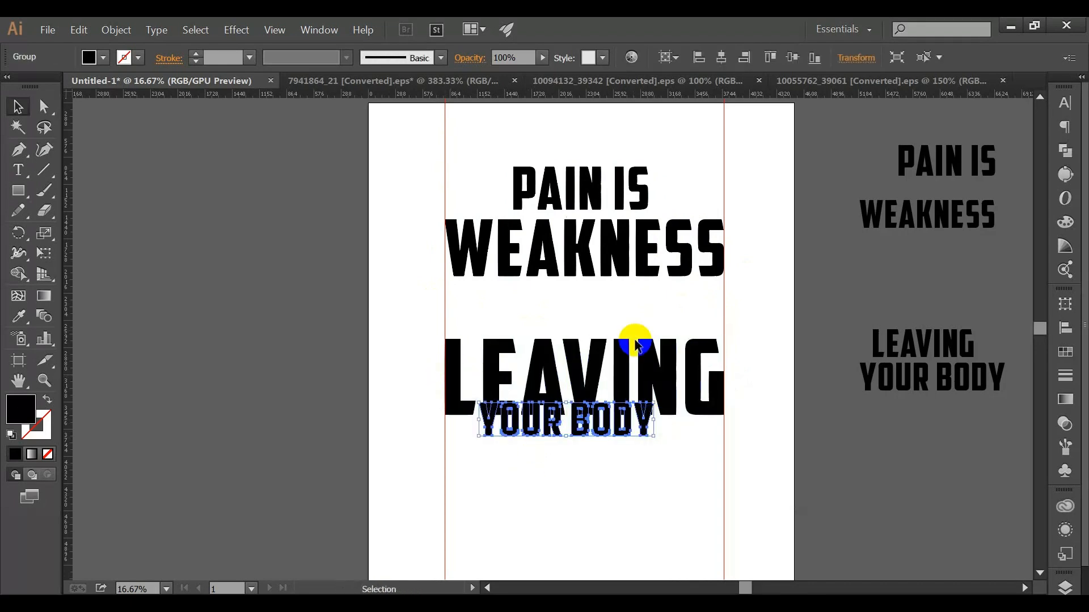
# - Center PAIN IS horizontally with WEAKNESS
pyautogui.click(601, 184)
pyautogui.keyDown('shift'); pyautogui.click(608, 242); pyautogui.keyUp('shift')
pyautogui.click(662, 57)
pyautogui.click(523, 102)
pyautogui.click(753, 175)
# - Center YOUR BODY horizontally with LEAVING
pyautogui.moveTo(599, 480); pyautogui.dragTo(515, 360)
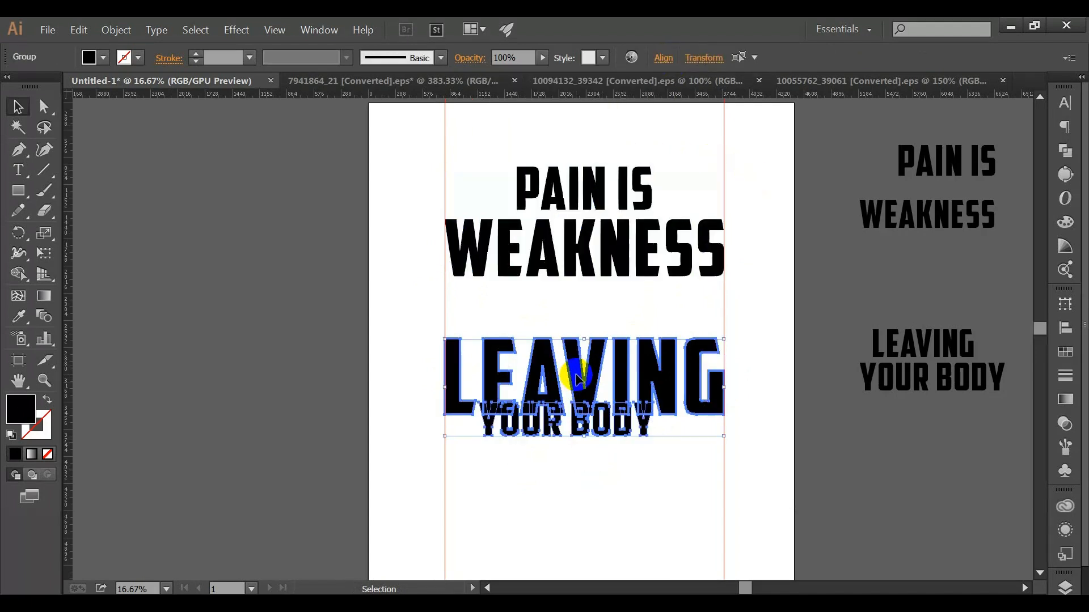
pyautogui.click(663, 57)
pyautogui.click(522, 102)
pyautogui.click(661, 520)
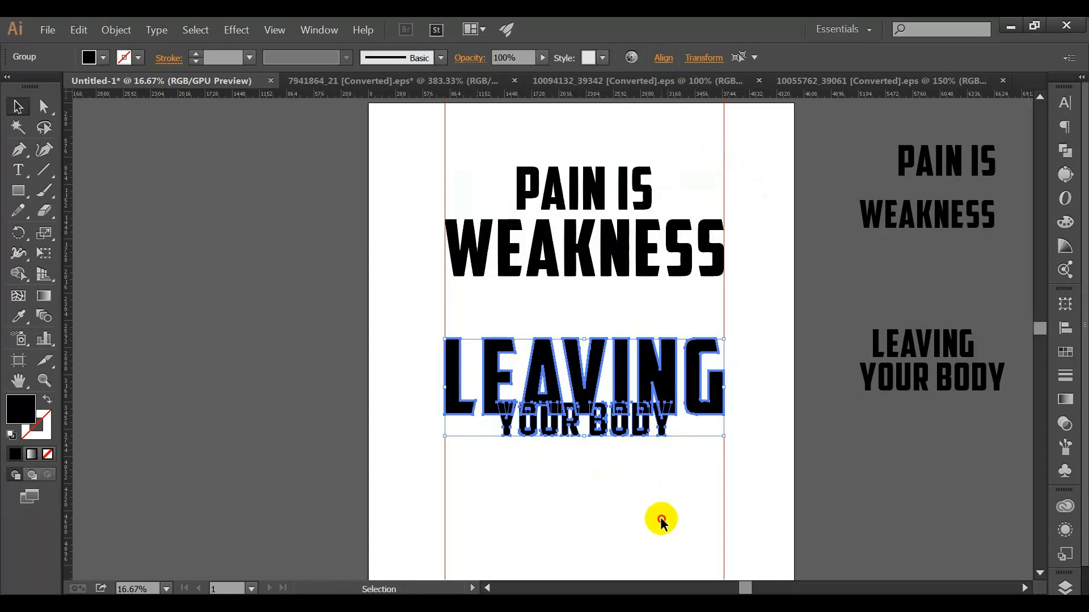
pyautogui.click(661, 521)
# - Enlarge YOUR BODY slightly and create a 20 px offset path around it with Miter joins and miter limit 4
pyautogui.click(614, 432)
pyautogui.moveTo(669, 432); pyautogui.dragTo(680, 440)
pyautogui.press('ctrl')
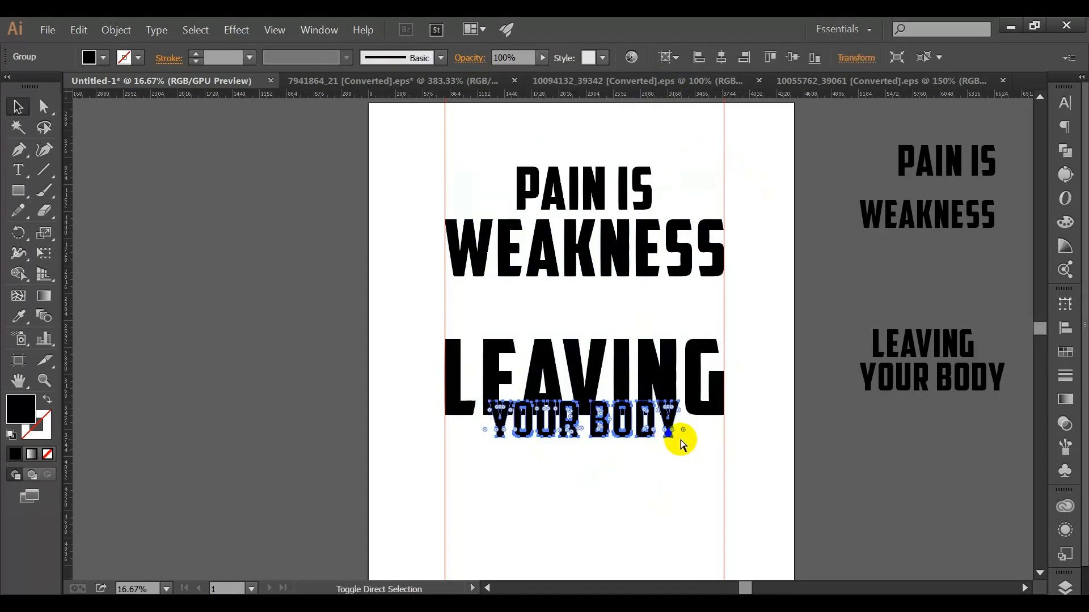
pyautogui.hotkey('ctrl', 'shift', 'o')
pyautogui.click(626, 347)
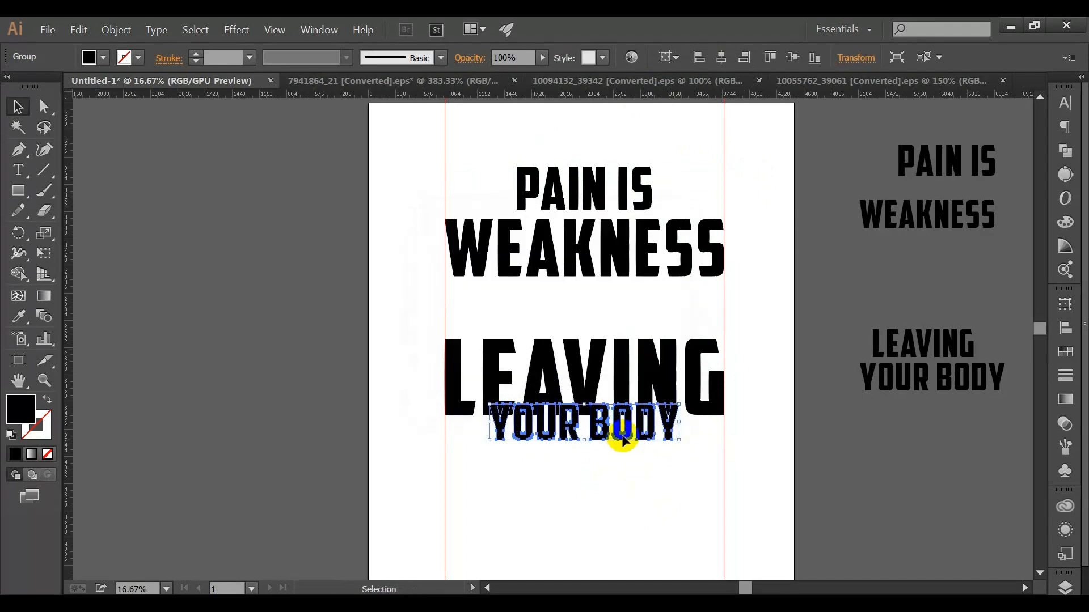
pyautogui.hotkey('ctrl', 'shift', 'o')
pyautogui.click(556, 347)
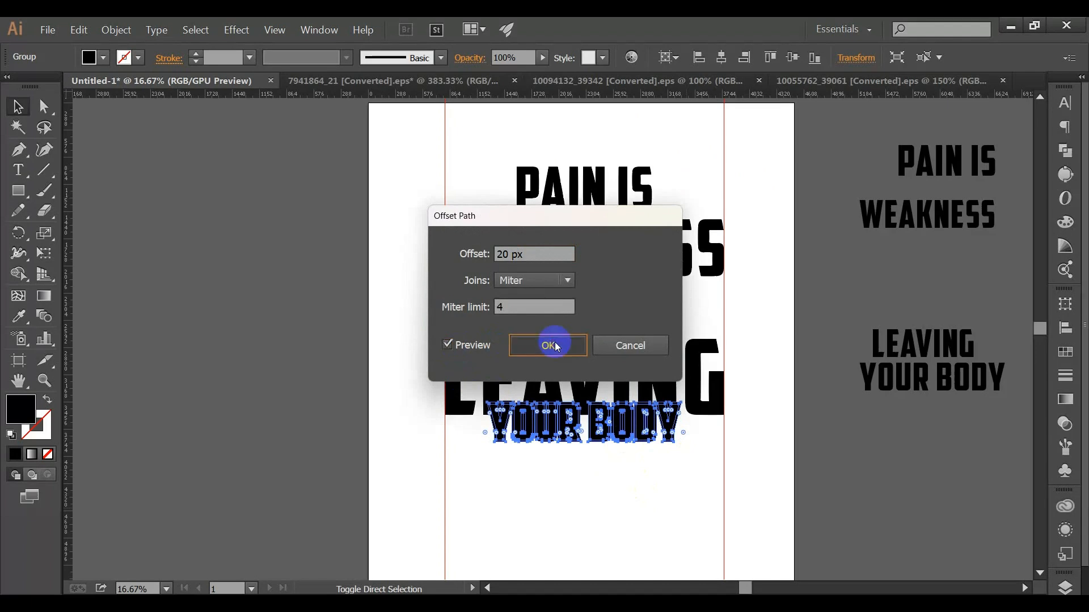
# - Cut the YOUR BODY offset and paste it in place into an unclipped opacity mask on LEAVING to knock out the overlap
pyautogui.hotkey('ctrl', 'x')
pyautogui.click(592, 392)
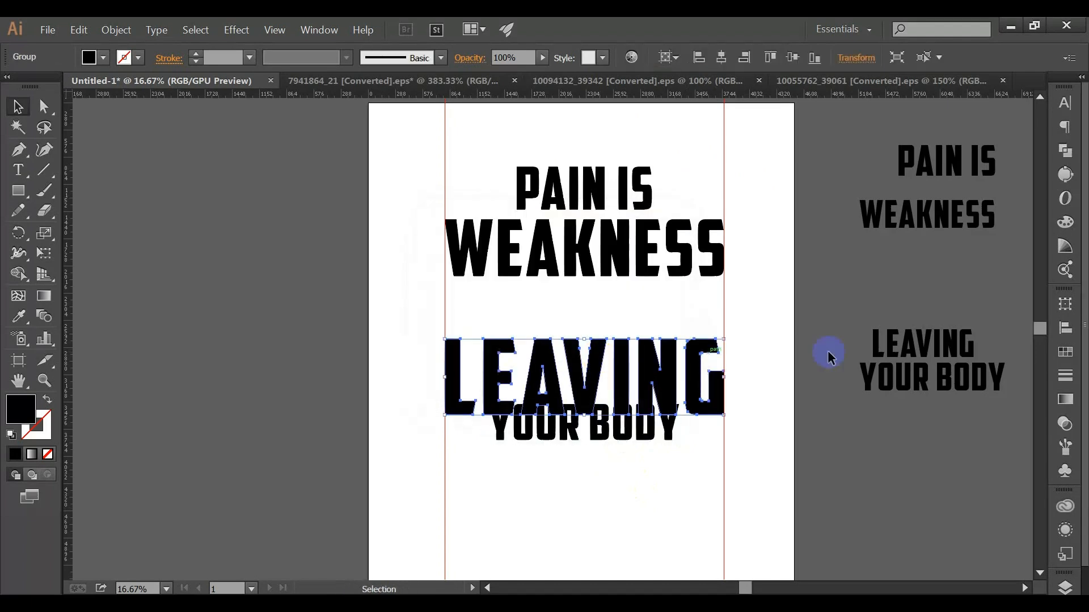
pyautogui.click(1065, 423)
pyautogui.click(1005, 342)
pyautogui.click(978, 360)
pyautogui.hotkey('ctrl', 'f')
pyautogui.click(713, 407)
pyautogui.click(1017, 292)
pyautogui.click(1065, 423)
pyautogui.click(879, 356)
pyautogui.click(815, 462)
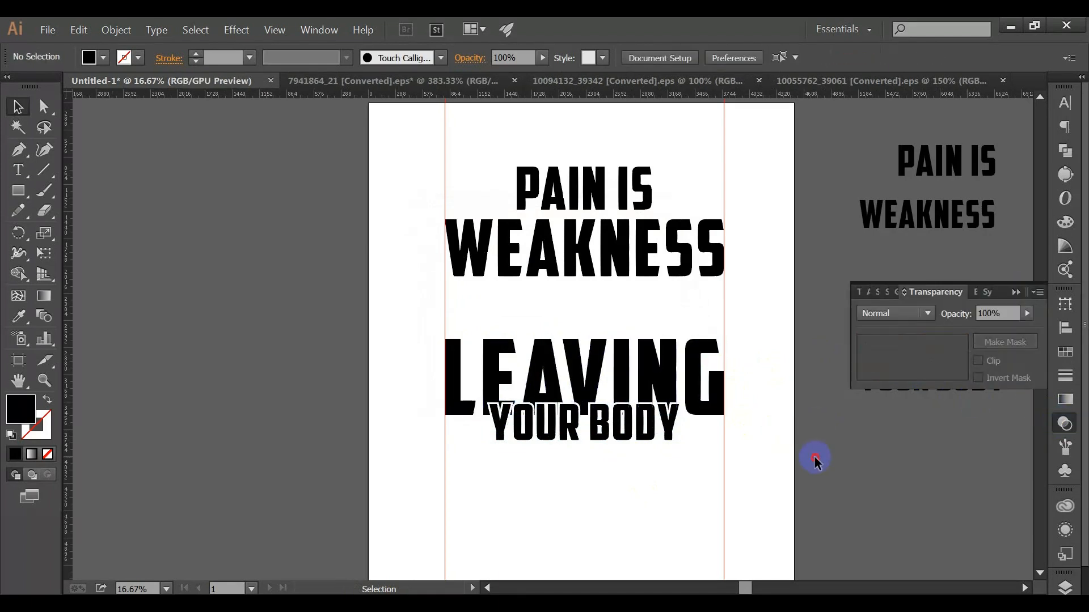
pyautogui.click(1012, 281)
# - Move the combined LEAVING YOUR BODY lettering down on the artboard, widening the gap below WEAKNESS
pyautogui.moveTo(580, 380); pyautogui.dragTo(580, 431)
pyautogui.click(596, 326)
pyautogui.hotkey('ctrl', '-')
# - Look through the other open vector documents for usable artwork and return to Untitled-1
pyautogui.click(418, 82)
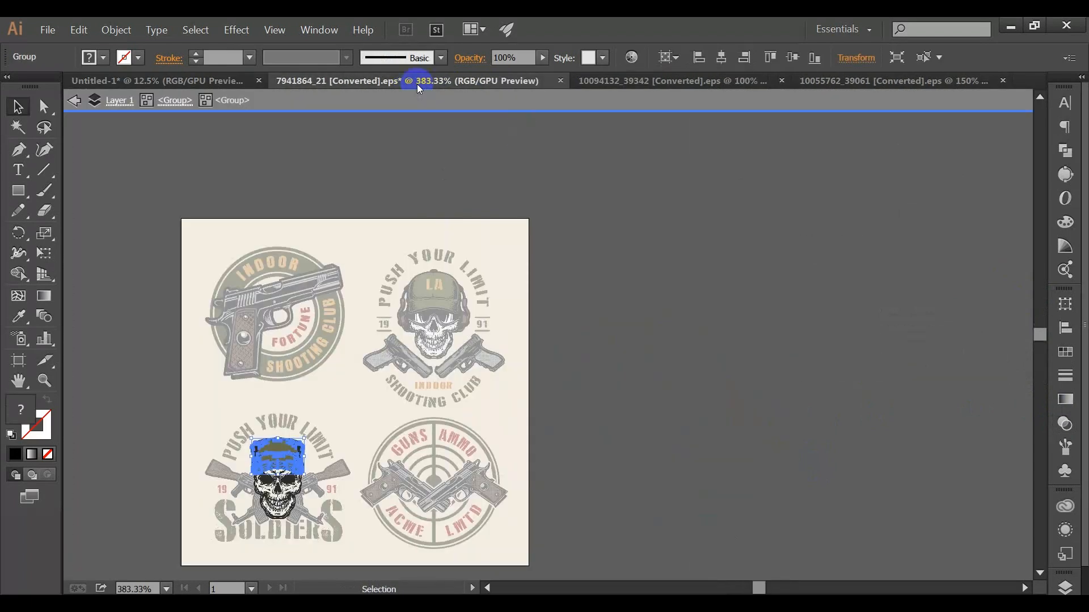
pyautogui.click(620, 80)
pyautogui.click(353, 82)
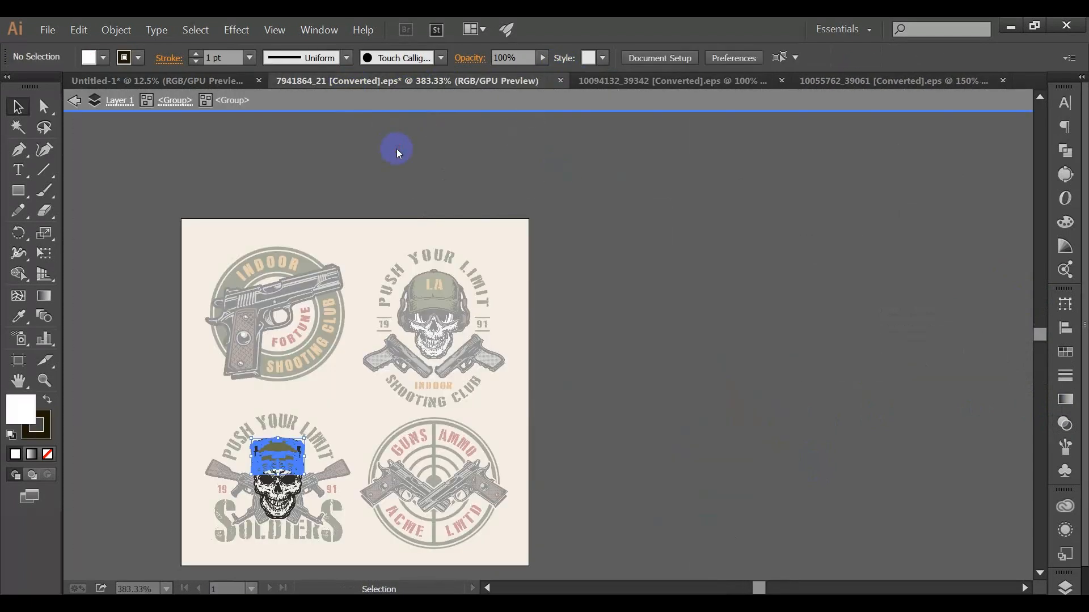
pyautogui.click(685, 132)
pyautogui.click(829, 90)
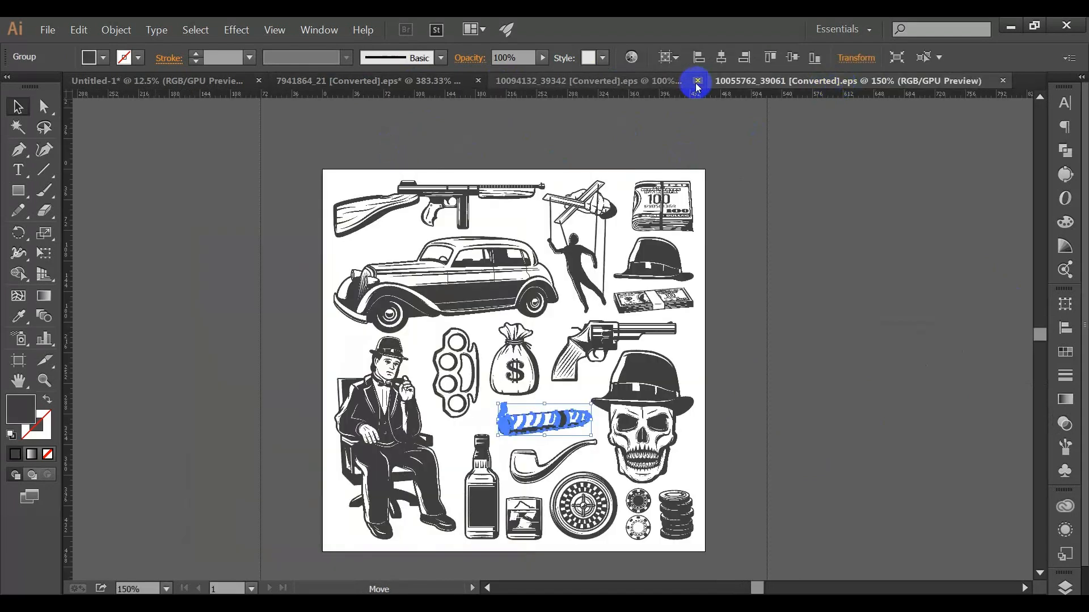
pyautogui.click(210, 82)
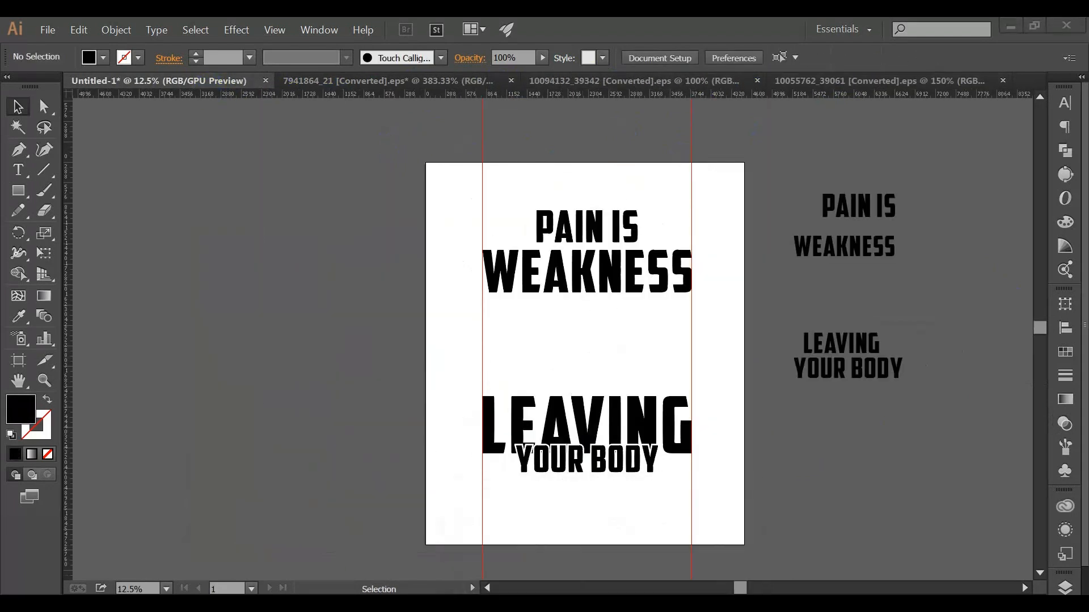
# - Open the Skull EPS file from the Vector For Veteran T SHirt Design folder and maximize the Illustrator window
pyautogui.click(673, 552)
pyautogui.click(170, 335)
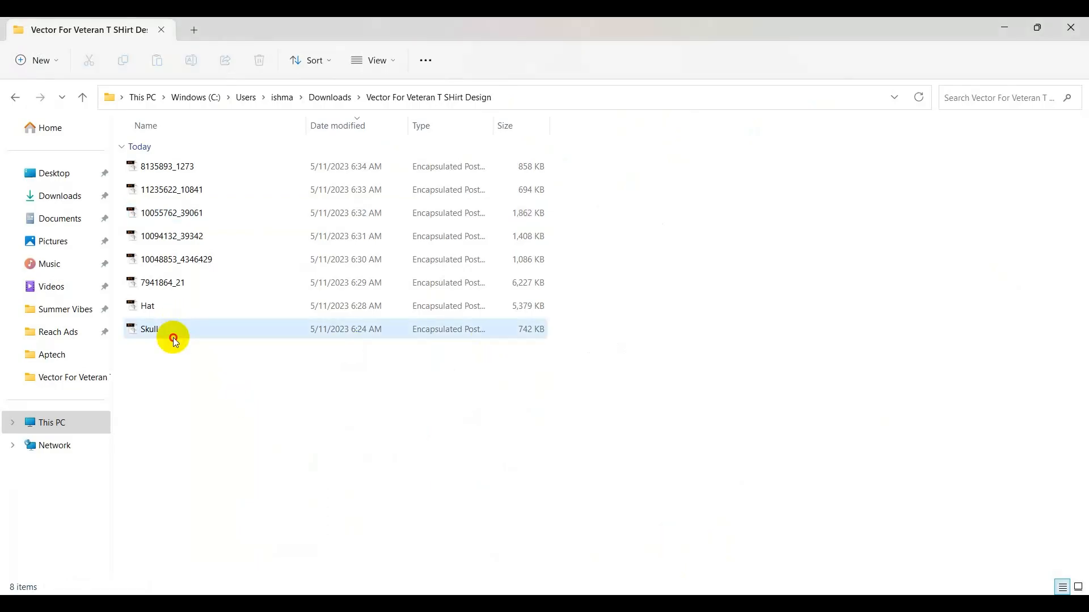
pyautogui.doubleClick(173, 334)
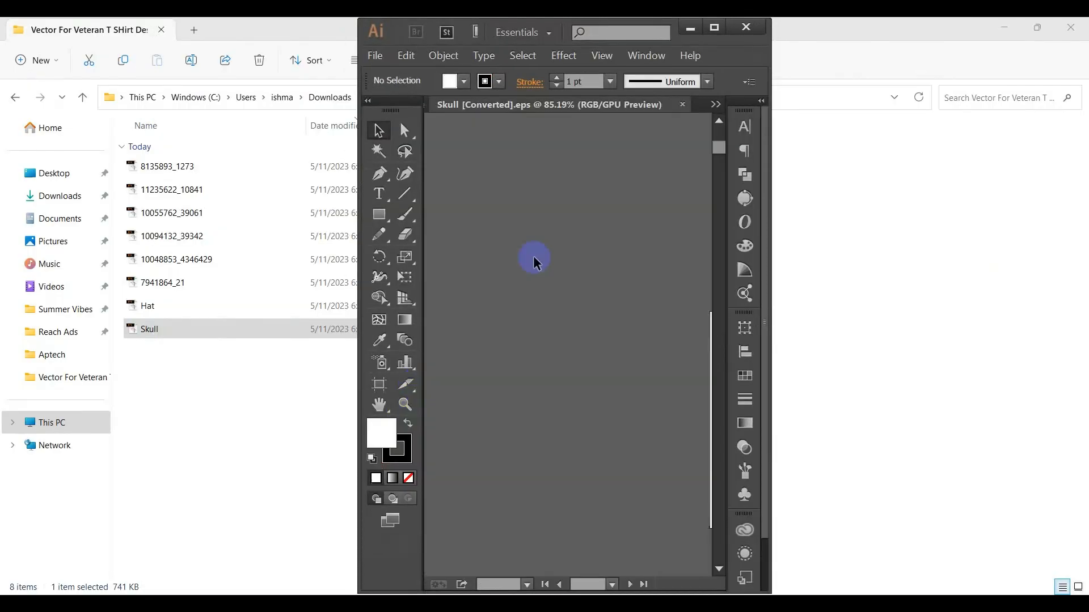
pyautogui.click(714, 27)
# - Bring the skull artwork from the Skull document into Untitled-1, beside the artboard
pyautogui.moveTo(481, 359); pyautogui.dragTo(324, 389)
pyautogui.click(323, 389)
pyautogui.moveTo(284, 325); pyautogui.dragTo(317, 369)
# - Take the green military cap from the soldier badge in 7941864_21 and fit it onto the skull in Untitled-1
pyautogui.click(389, 188)
pyautogui.click(413, 84)
pyautogui.click(382, 83)
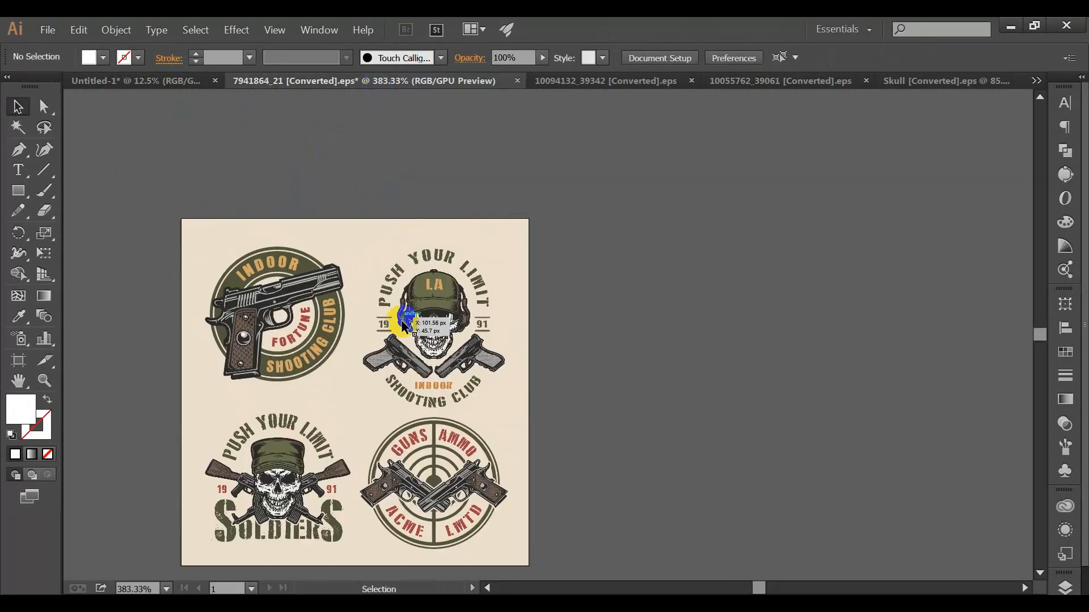
pyautogui.doubleClick(284, 464)
pyautogui.click(277, 459)
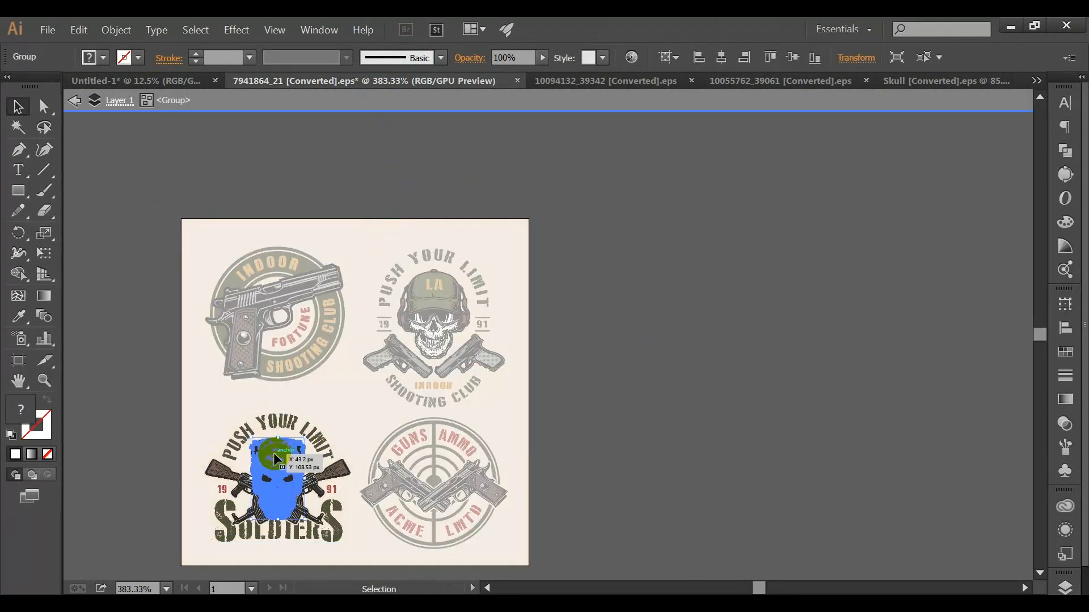
pyautogui.moveTo(279, 460)
pyautogui.mouseDown()
pyautogui.moveTo(277, 499)
pyautogui.moveTo(138, 80)
pyautogui.moveTo(428, 401)
pyautogui.moveTo(371, 321)
pyautogui.moveTo(442, 413)
pyautogui.moveTo(415, 350)
pyautogui.moveTo(315, 298)
pyautogui.mouseUp()
pyautogui.click(376, 360)
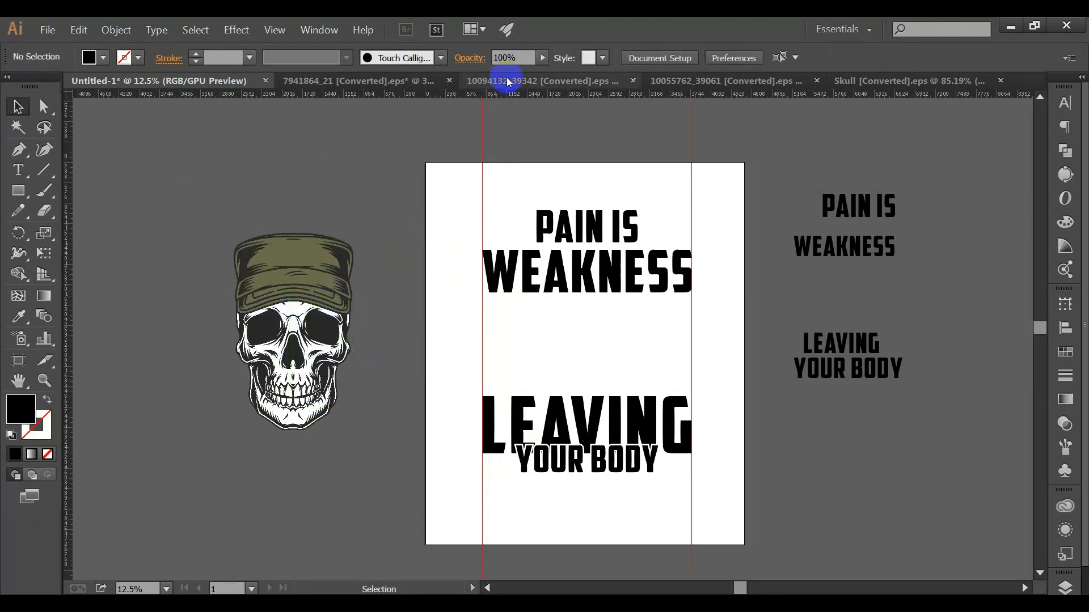
# - Isolate the skull's lower jaw and stretch it downward to a height of about 1199 px, opening the mouth
pyautogui.scroll(3, 333, 440)
pyautogui.doubleClick(345, 451)
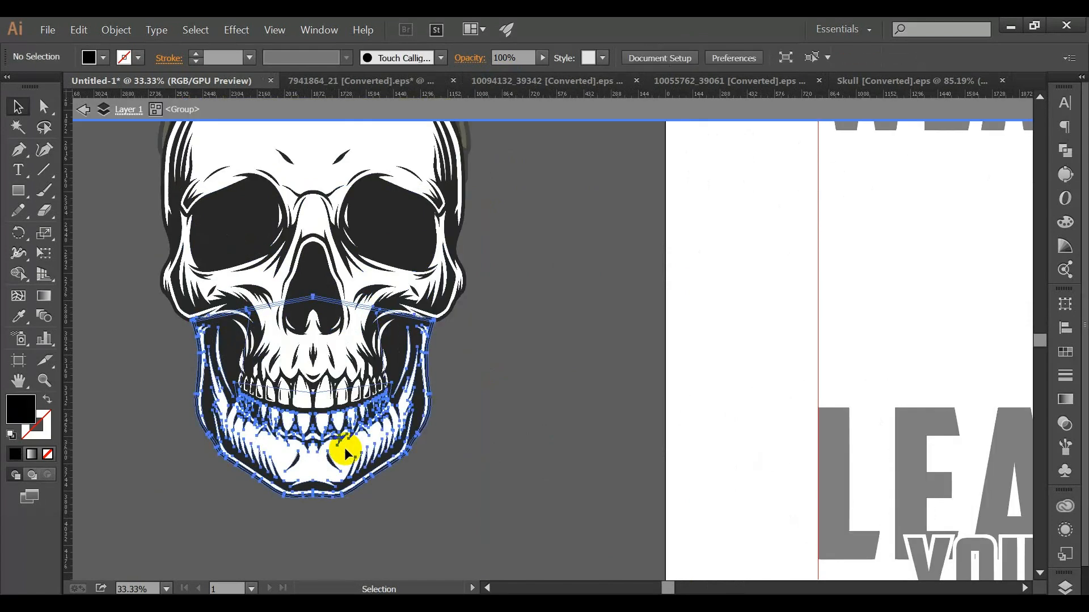
pyautogui.moveTo(314, 496); pyautogui.dragTo(313, 526)
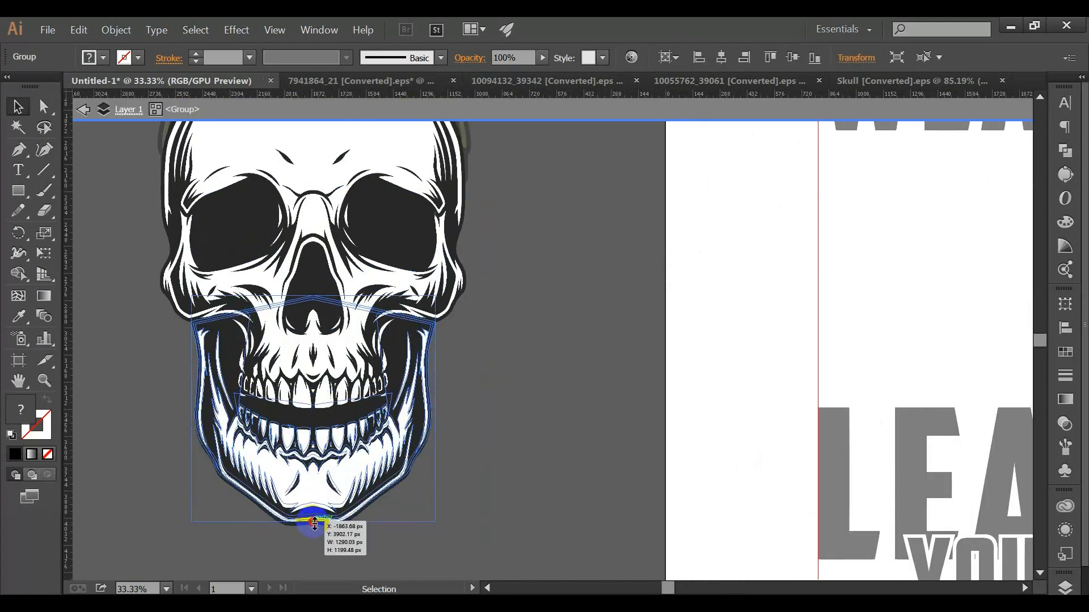
pyautogui.doubleClick(592, 407)
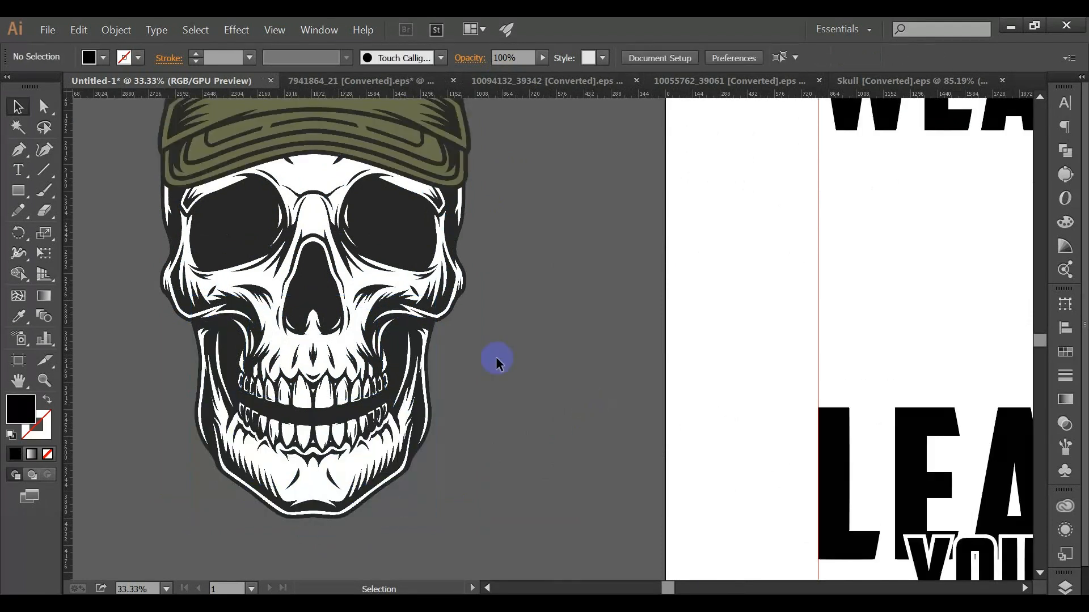
# - Select all white fills of the skull with the Magic Wand and delete them
pyautogui.scroll(1, 496, 360)
pyautogui.click(17, 128)
pyautogui.click(266, 191)
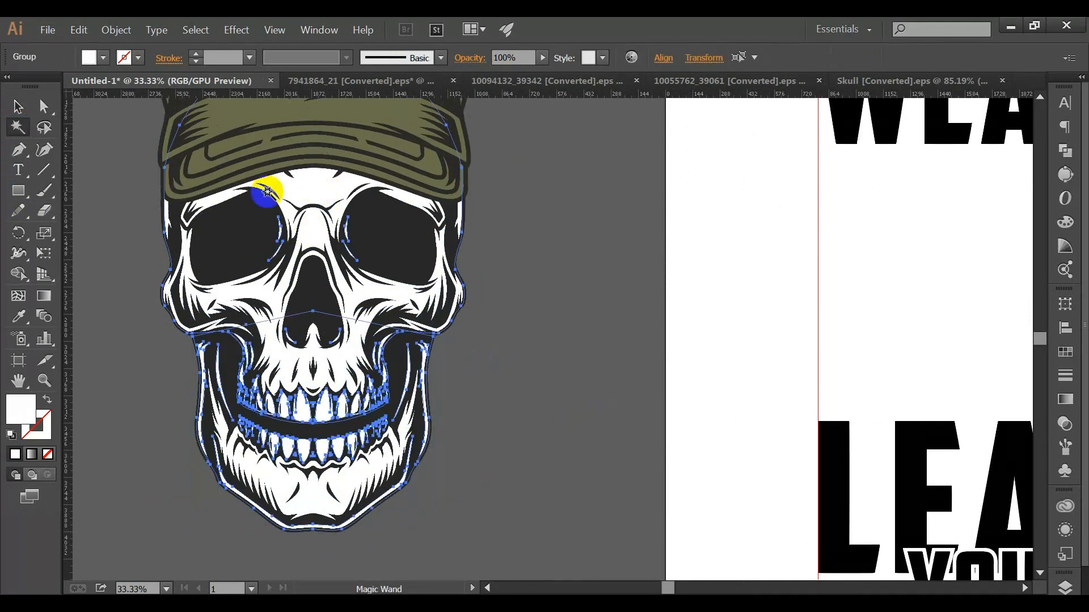
pyautogui.click(17, 106)
pyautogui.press('Delete')
# - Isolate the skull's jaw and erase its stray line crossing the nose area
pyautogui.click(18, 170)
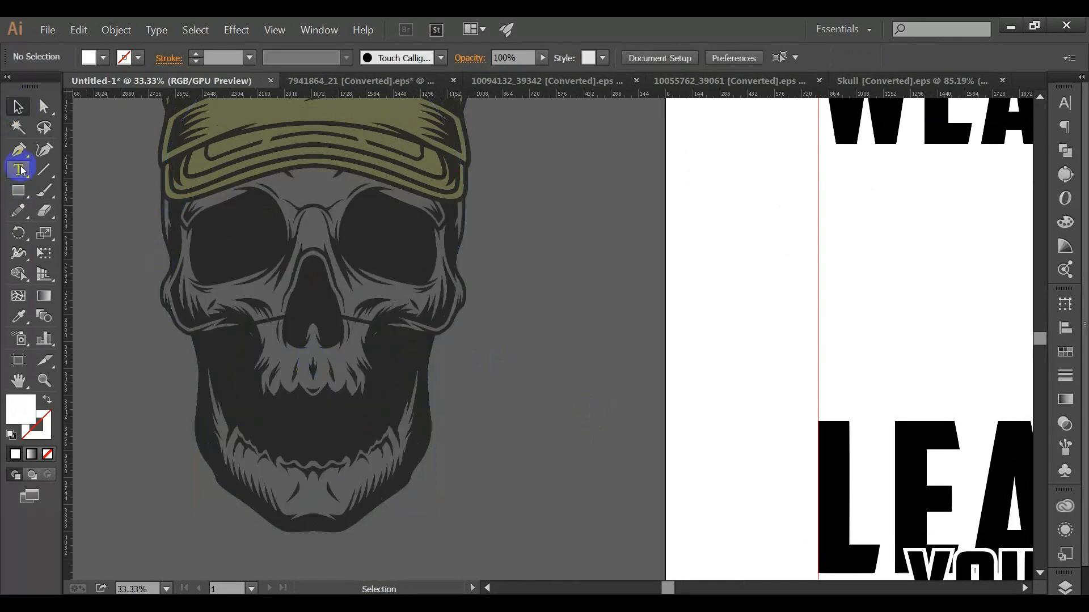
pyautogui.doubleClick(276, 322)
pyautogui.click(261, 311)
pyautogui.click(45, 210)
pyautogui.moveTo(303, 353)
pyautogui.mouseDown()
pyautogui.moveTo(276, 340)
pyautogui.moveTo(375, 321)
pyautogui.mouseUp()
pyautogui.click(17, 106)
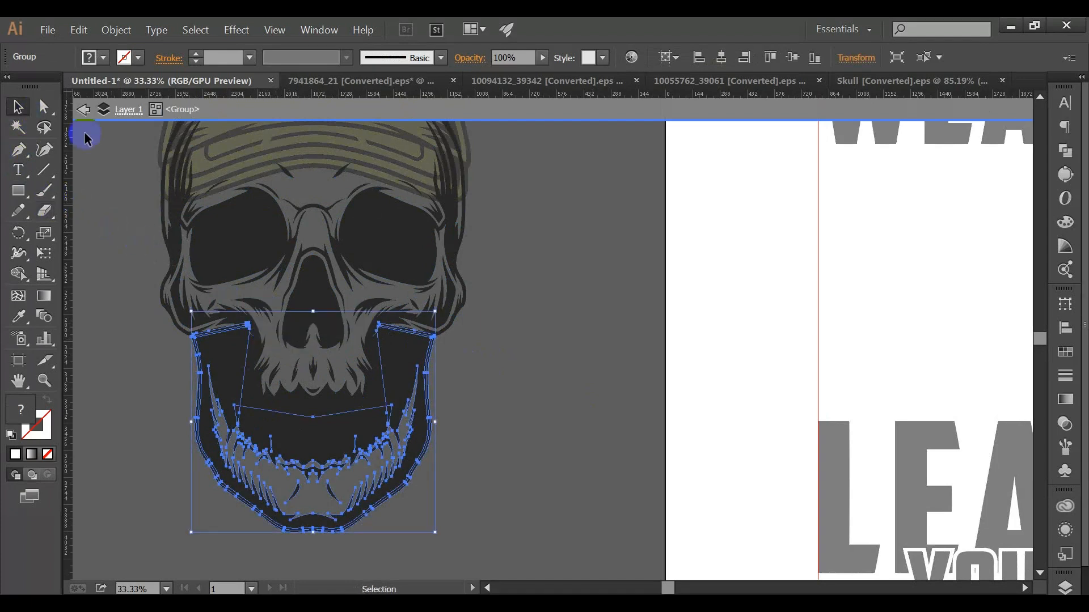
# - Select the skull's dark gray shapes with the Magic Wand and set their fill to pure black
pyautogui.click(533, 293)
pyautogui.click(17, 127)
pyautogui.click(234, 210)
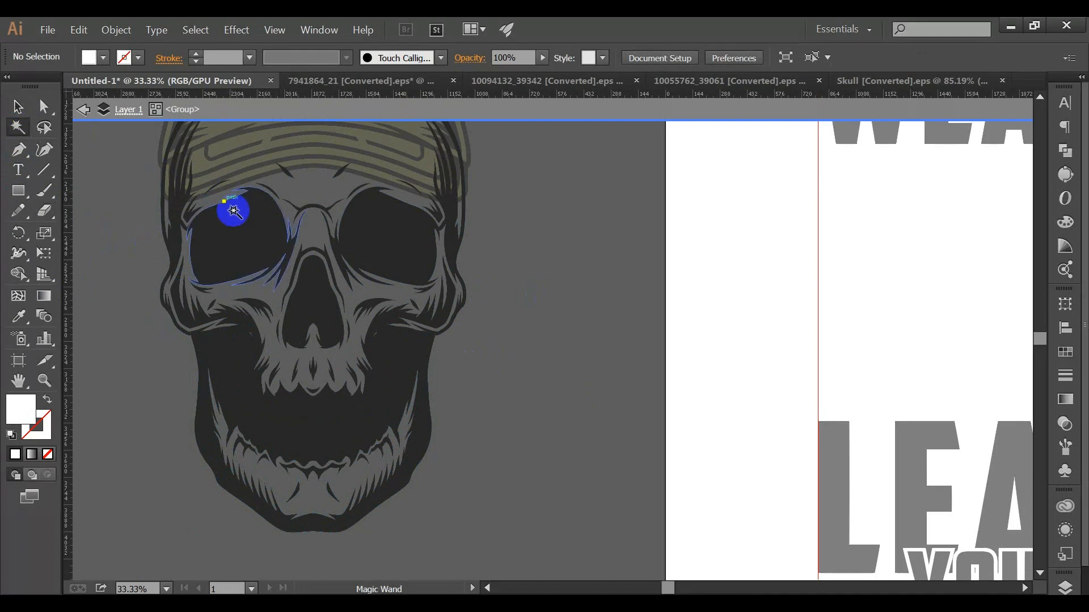
pyautogui.doubleClick(25, 412)
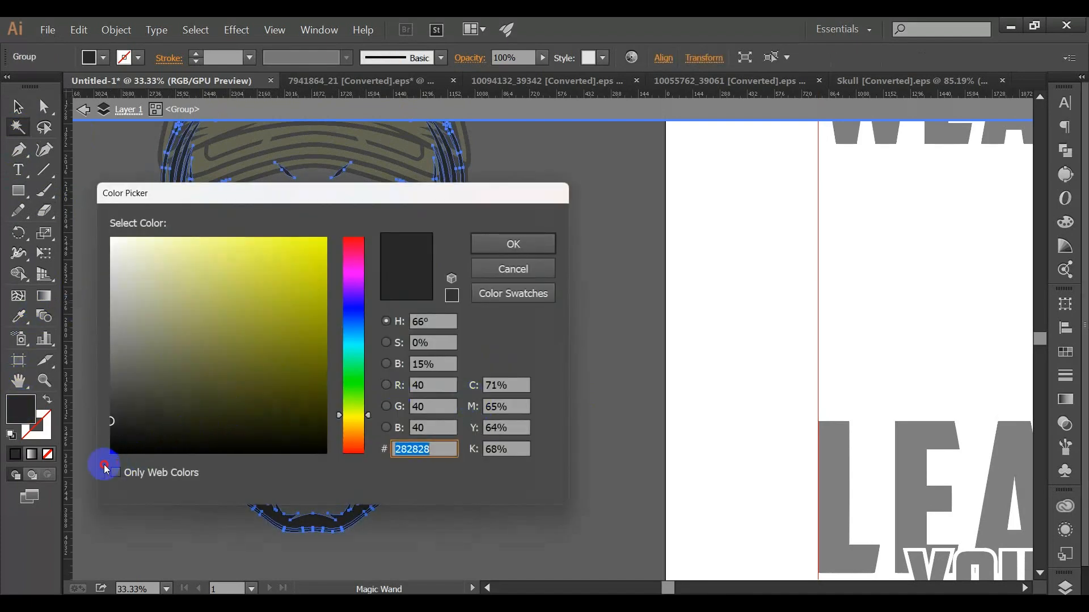
pyautogui.moveTo(111, 453); pyautogui.dragTo(102, 460)
pyautogui.click(512, 243)
pyautogui.click(23, 113)
pyautogui.click(518, 262)
# - Isolate the cap, delete its green fills to leave only the dark line work, and exit isolation
pyautogui.scroll(5, 499, 311)
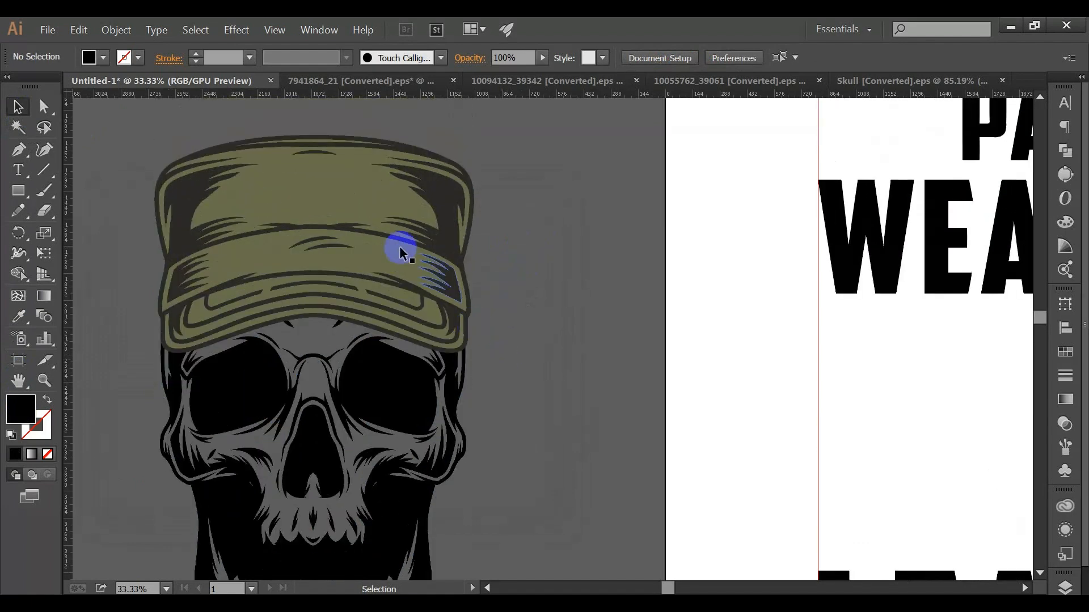
pyautogui.doubleClick(327, 188)
pyautogui.press('a')
pyautogui.click(274, 262)
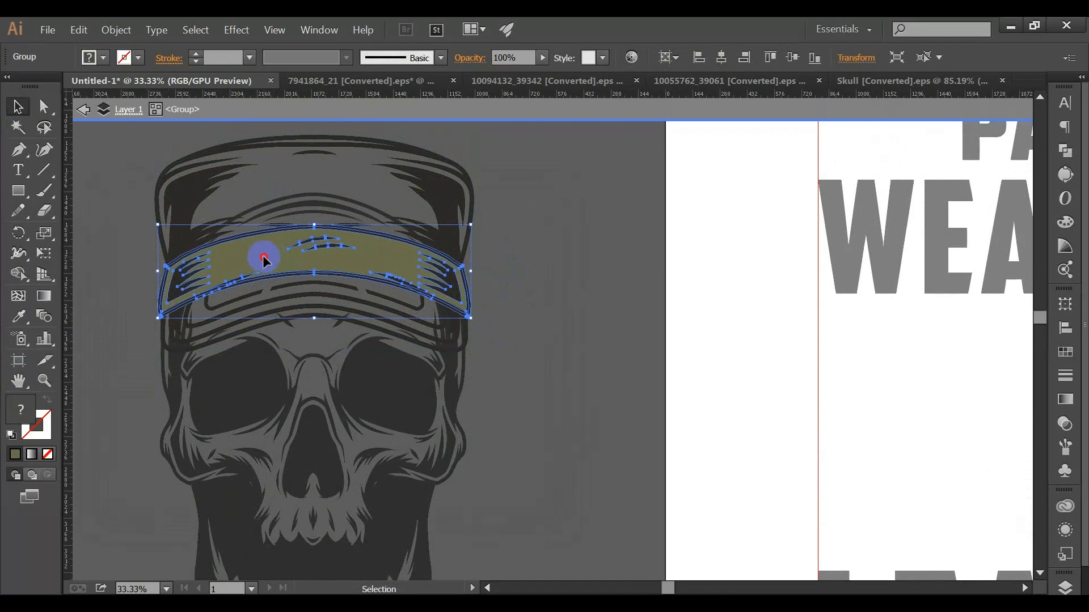
pyautogui.doubleClick(265, 258)
pyautogui.click(264, 257)
pyautogui.press('Delete')
pyautogui.click(121, 181)
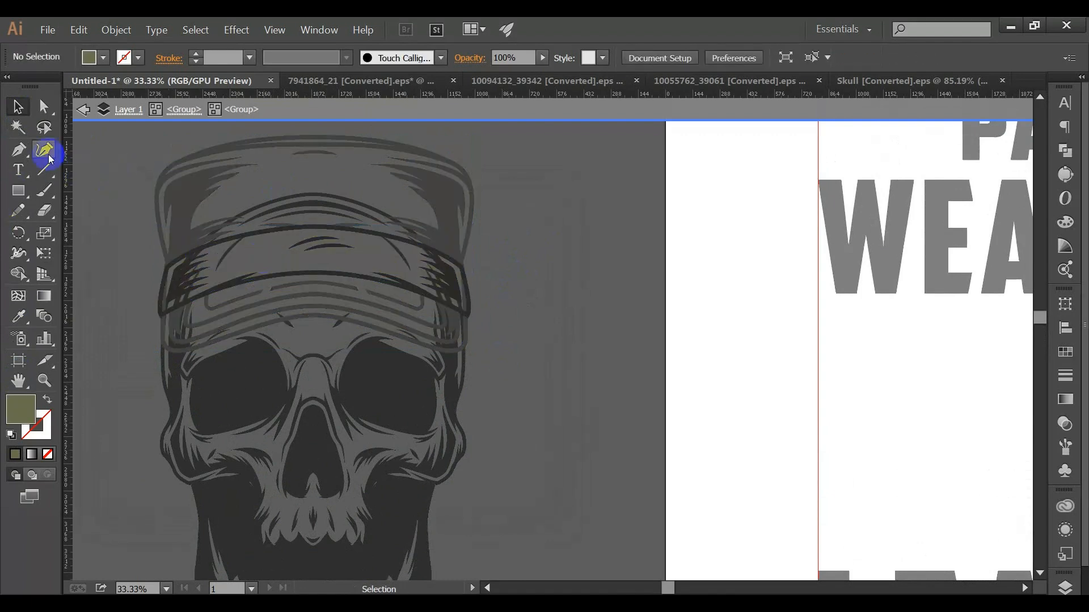
pyautogui.doubleClick(111, 160)
pyautogui.click(20, 149)
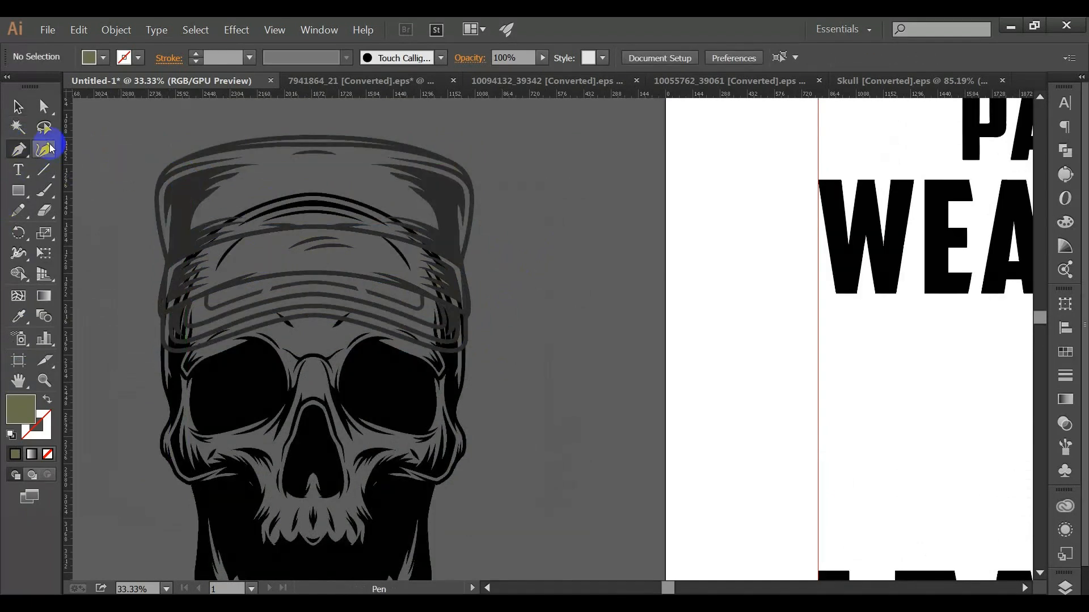
pyautogui.press('y')
pyautogui.click(199, 201)
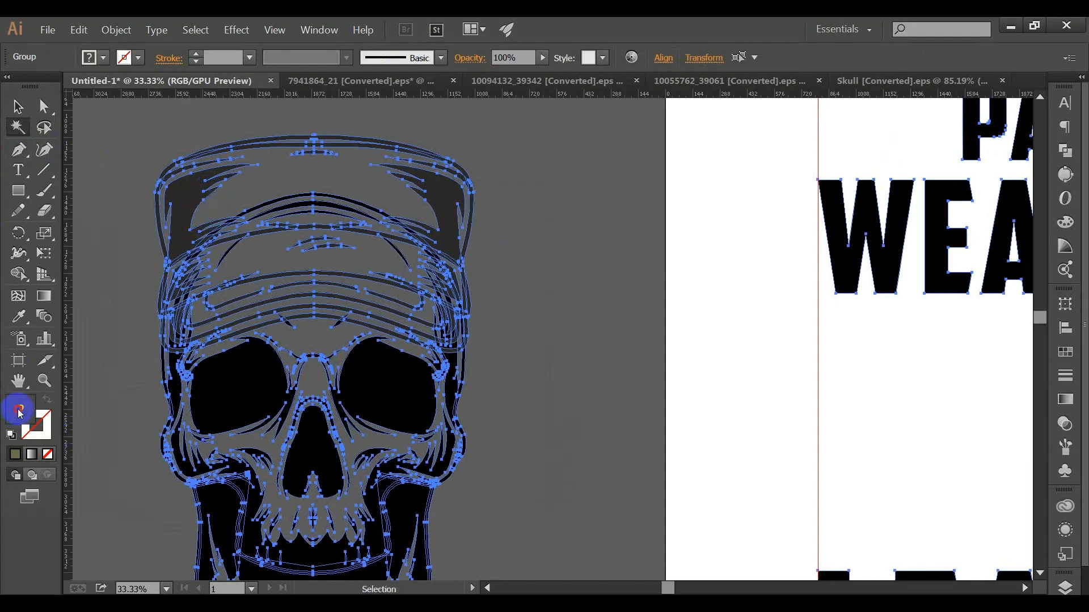
pyautogui.click(125, 148)
# - Set the fill of the cap's line work to black, 000000, and deselect it
pyautogui.click(182, 189)
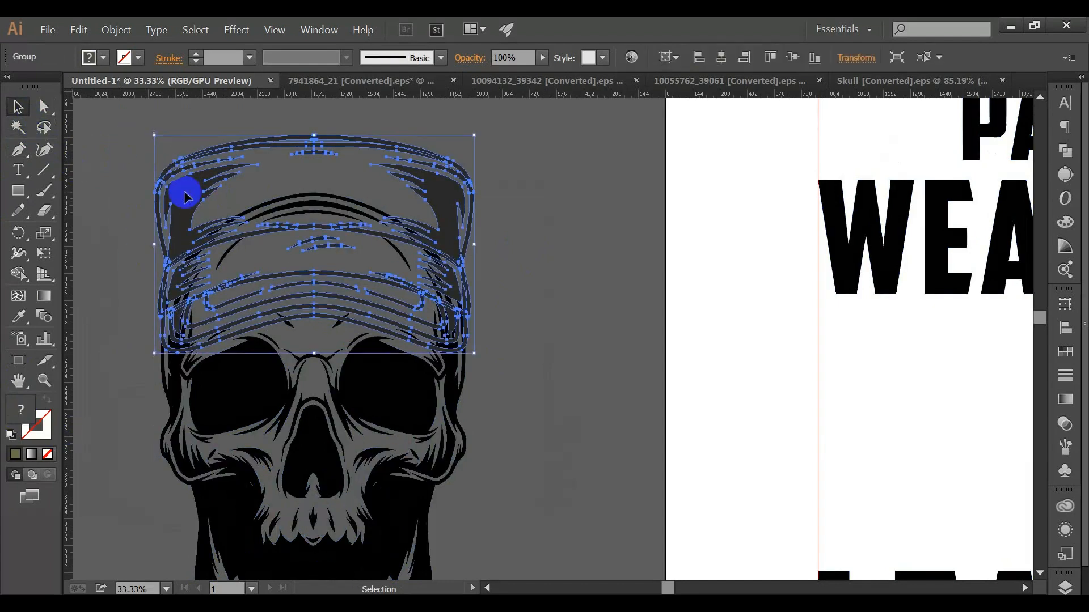
pyautogui.doubleClick(17, 408)
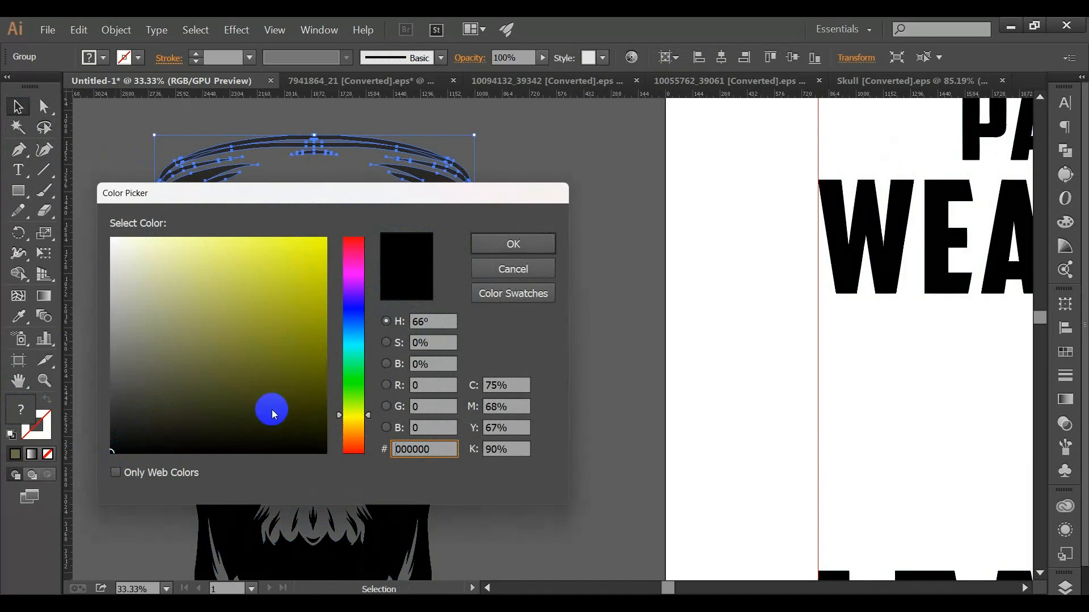
pyautogui.click(537, 240)
pyautogui.moveTo(149, 414); pyautogui.dragTo(108, 454)
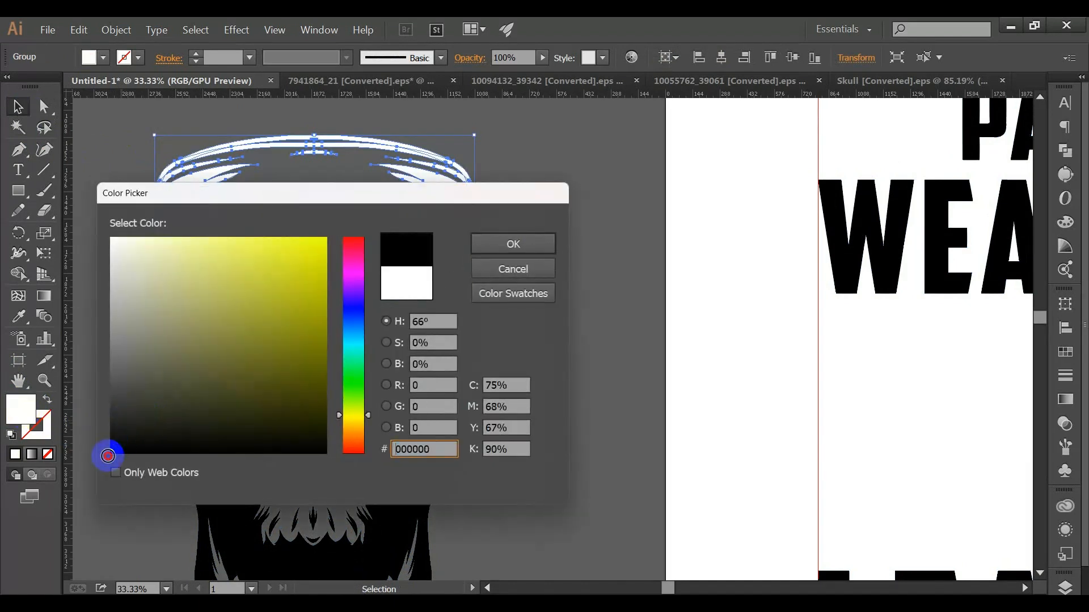
pyautogui.click(506, 245)
pyautogui.click(94, 162)
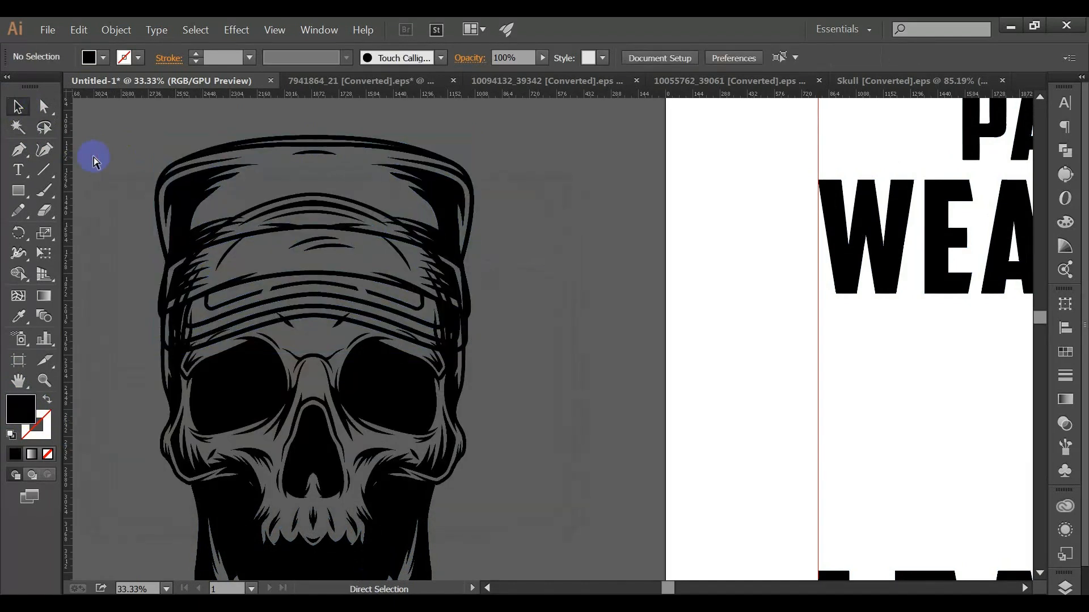
pyautogui.click(425, 248)
pyautogui.click(573, 277)
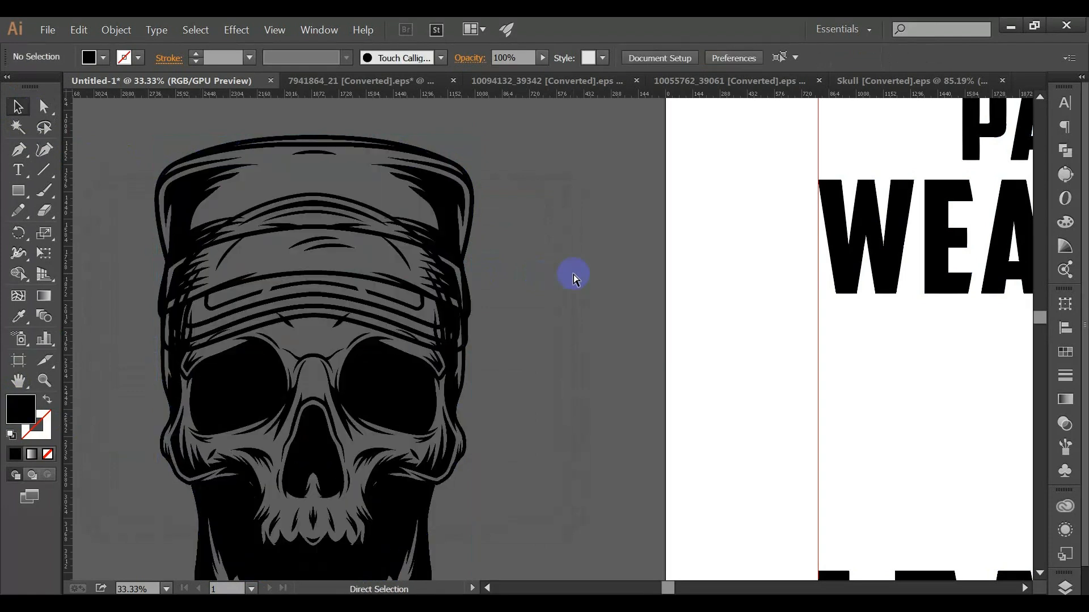
# - Try to restore the fills behind the skull's and the cap's line work
pyautogui.doubleClick(376, 426)
pyautogui.click(441, 426)
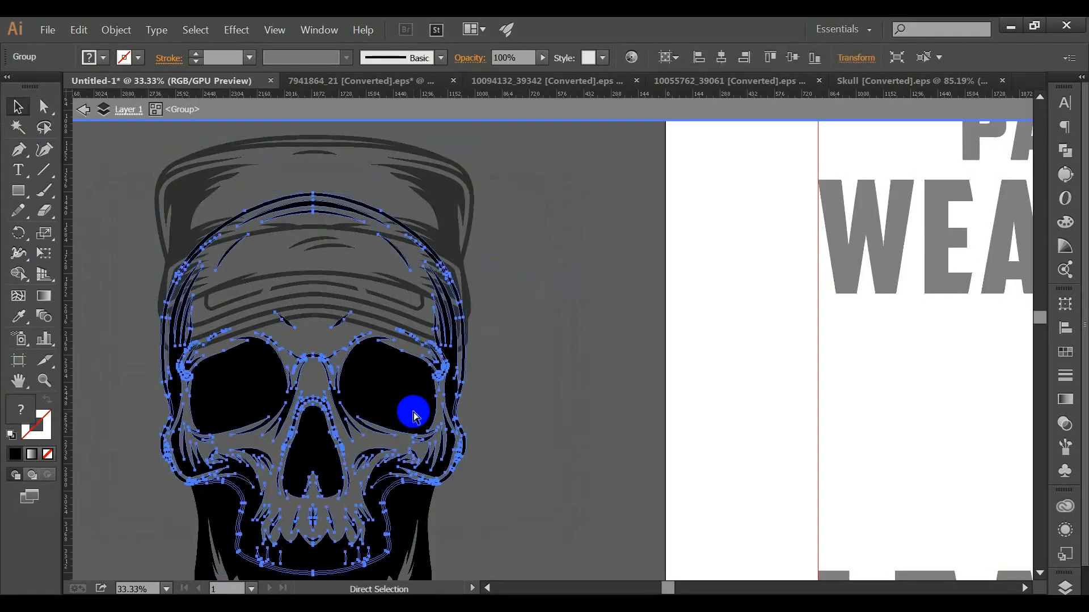
pyautogui.hotkey('ctrl', 'z')
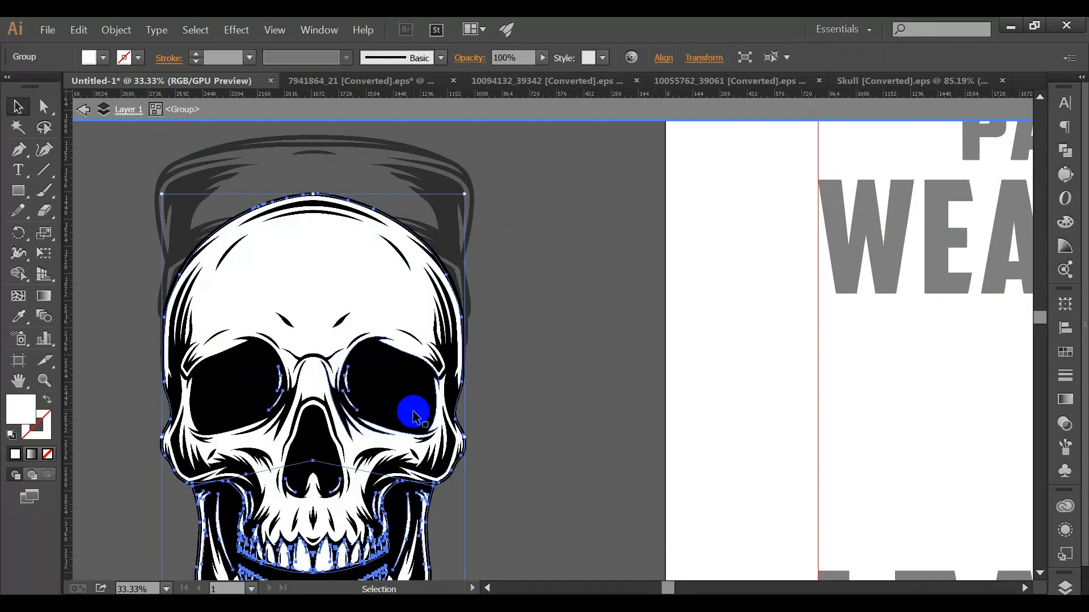
pyautogui.click(498, 371)
pyautogui.doubleClick(452, 228)
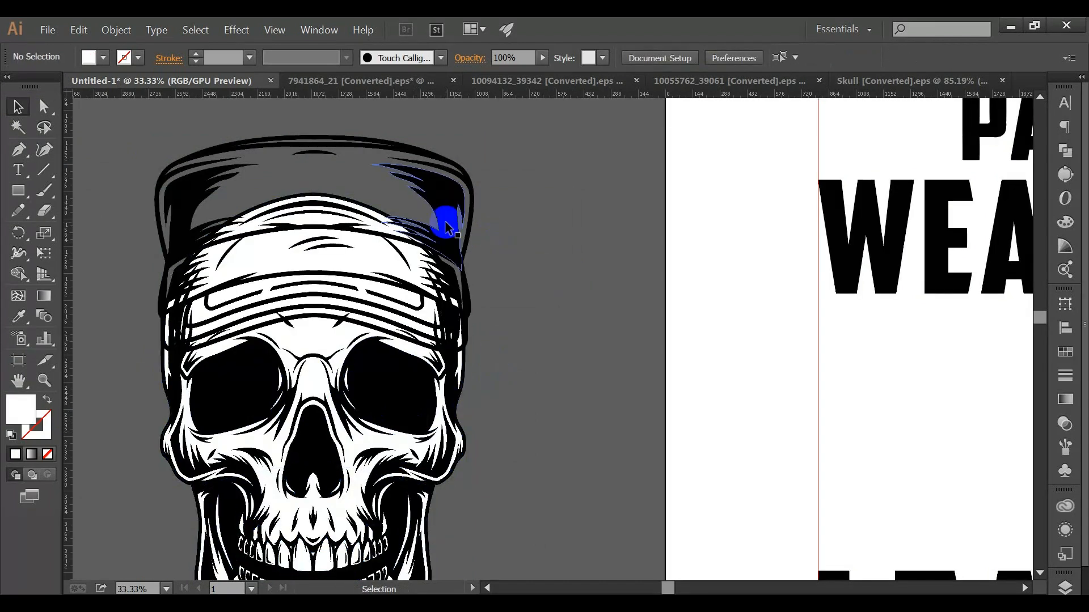
pyautogui.keyDown('alt'); pyautogui.click(444, 218); pyautogui.keyUp('alt')
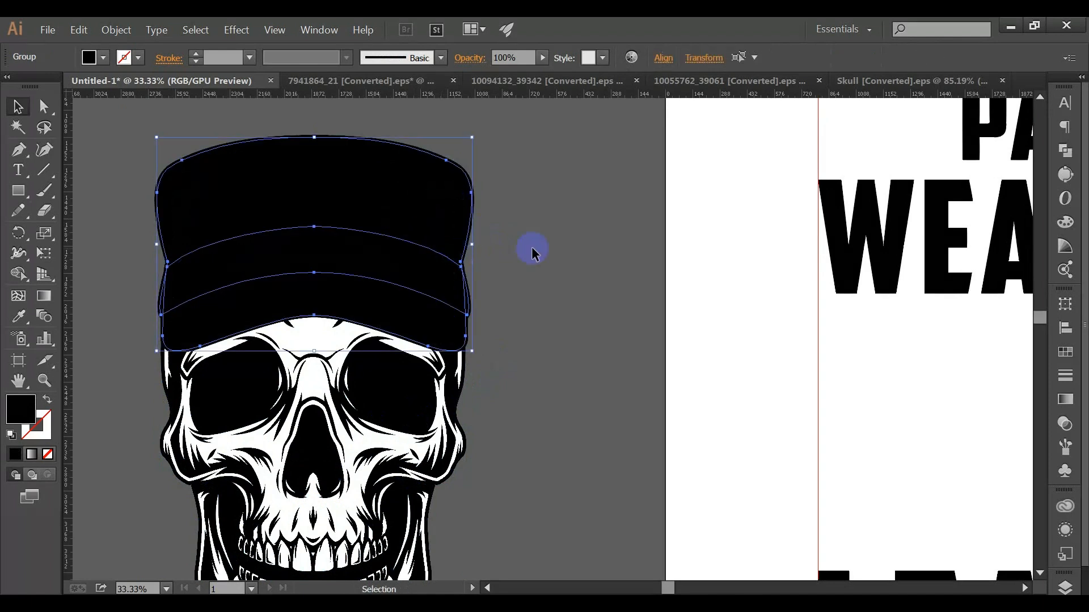
# - Undo the edits back to the isolated cap before its green fills were removed
pyautogui.hotkey('ctrl', 'z')
pyautogui.hotkey('ctrl', 'z')
pyautogui.hotkey('ctrl', 'z')
pyautogui.hotkey('ctrl', 'z')
pyautogui.hotkey('ctrl', 'z')
pyautogui.hotkey('ctrl', 'z')
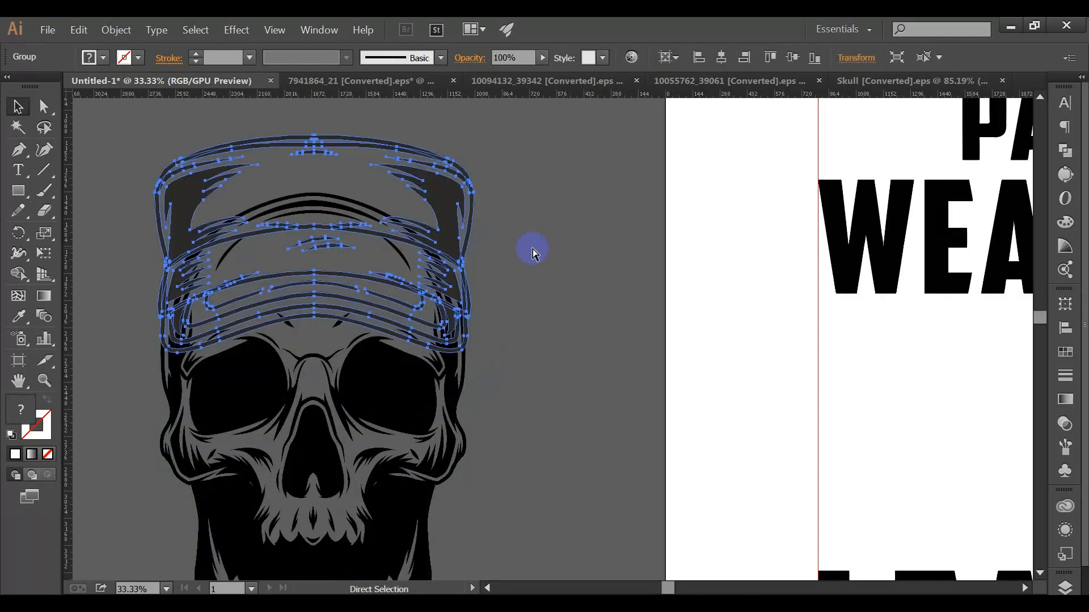
pyautogui.hotkey('ctrl', 'z')
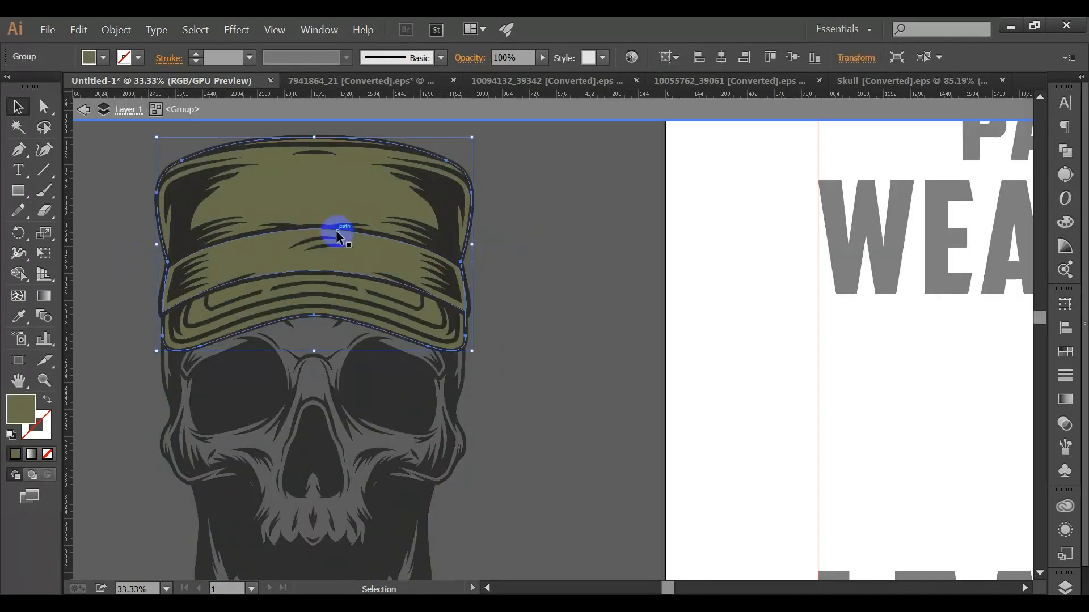
# - Leave the cap's isolation and reveal the skull's hidden white fills
pyautogui.doubleClick(514, 356)
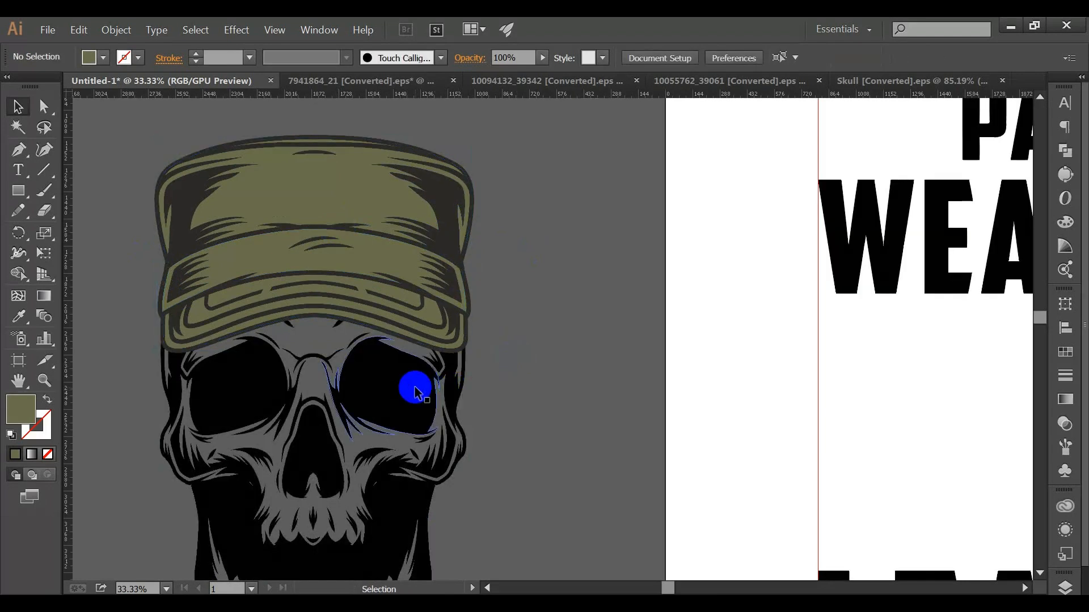
pyautogui.click(416, 392)
pyautogui.click(542, 382)
# - Isolate the cap and draw a small rectangle beside it filled with the cap's green as a color swatch
pyautogui.doubleClick(348, 188)
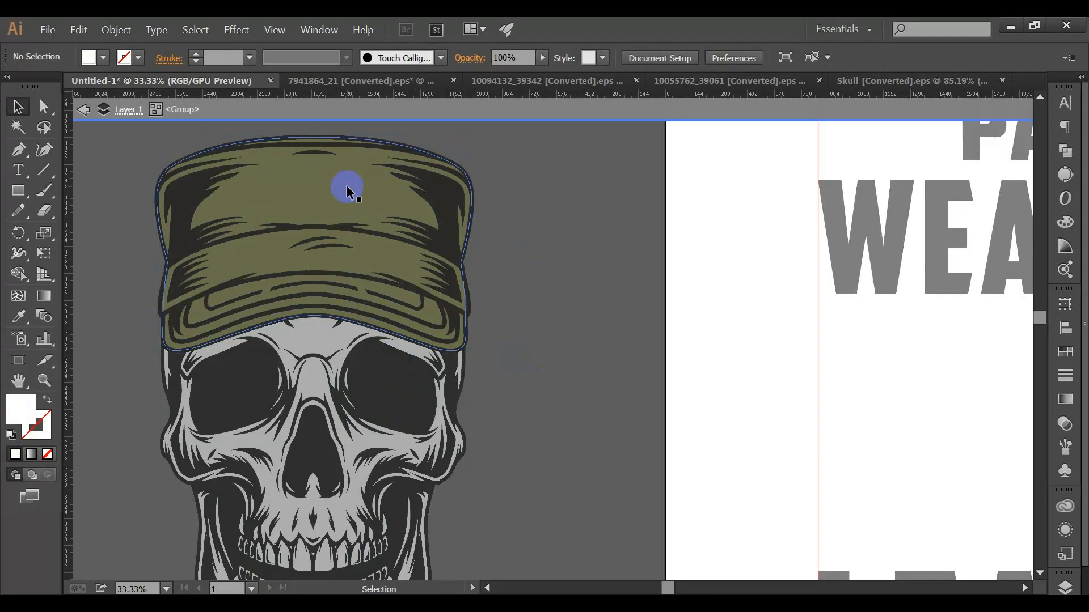
pyautogui.click(16, 194)
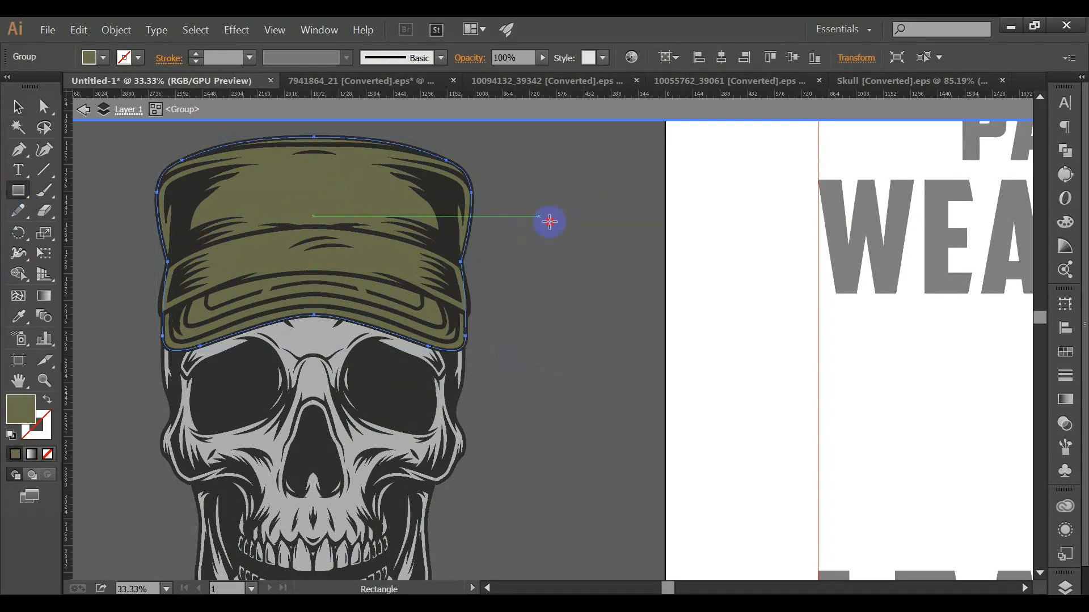
pyautogui.moveTo(555, 226); pyautogui.dragTo(643, 289)
# - Hide the green fill of the cap's crown and brim, and select the dark line work with the Magic Wand
pyautogui.click(281, 188)
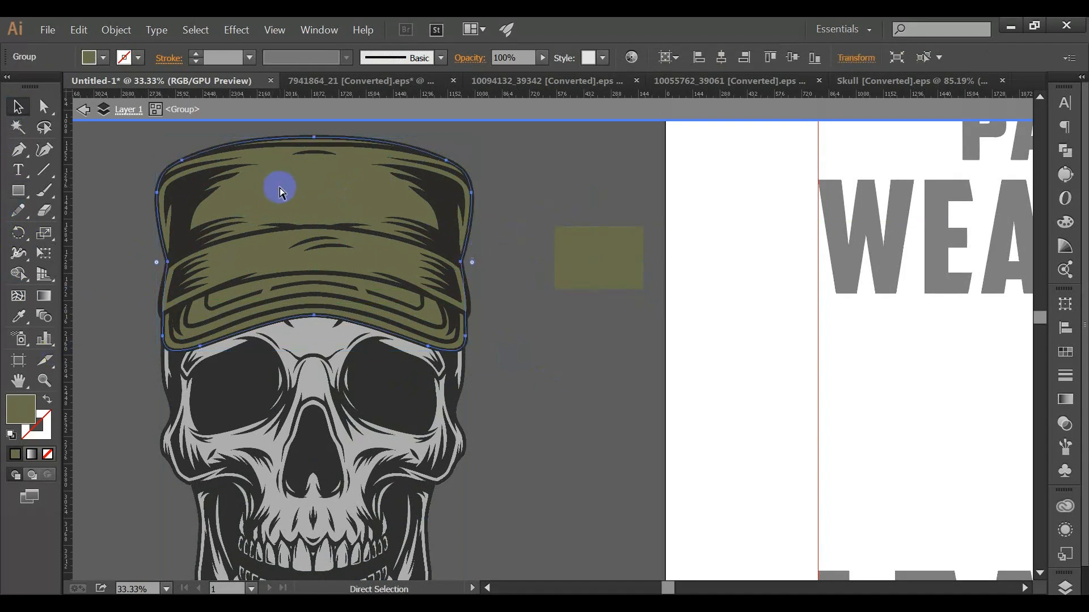
pyautogui.press('Delete')
pyautogui.click(192, 172)
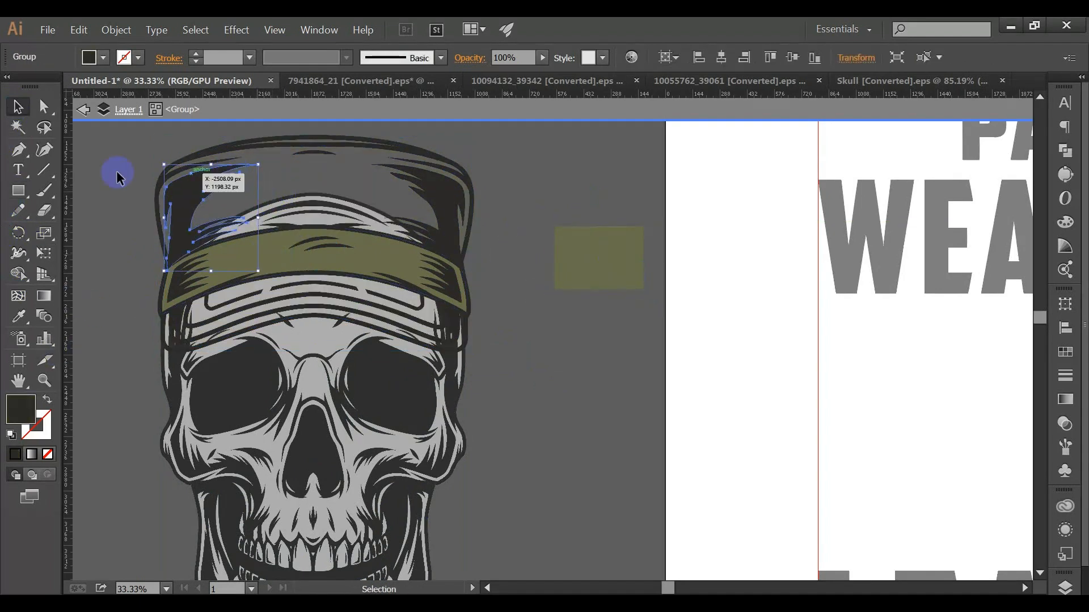
pyautogui.click(18, 127)
pyautogui.click(178, 160)
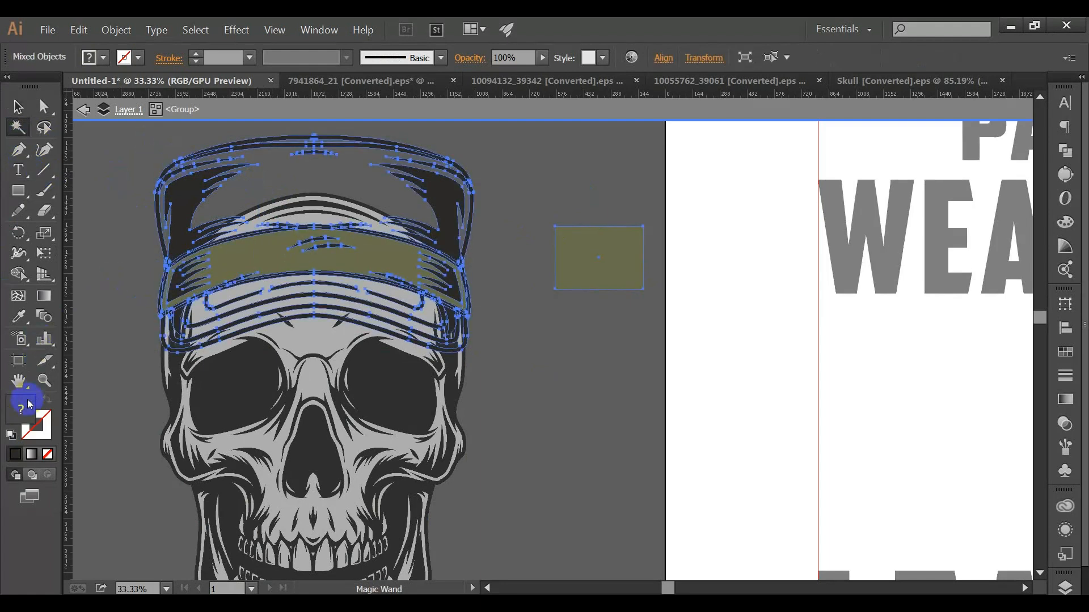
# - Try to recolor the selected line work together with the swatch rectangle using the Eyedropper
pyautogui.click(258, 258)
pyautogui.click(18, 315)
pyautogui.click(181, 201)
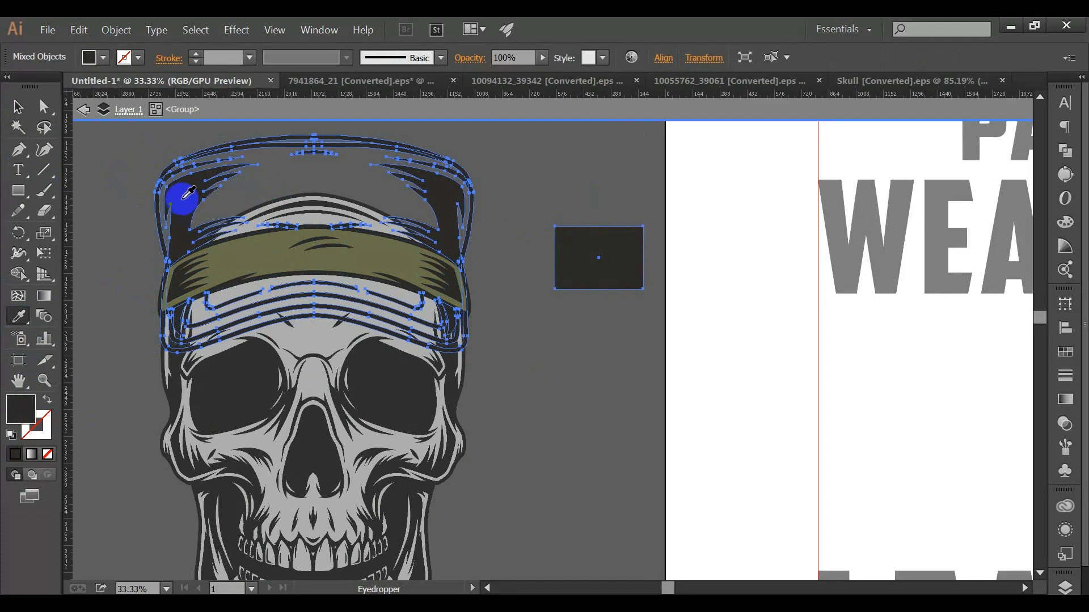
pyautogui.click(245, 339)
# - Exclude the green swatch from the selection and recolor the crown and brim line work black with the Eyedropper
pyautogui.click(18, 106)
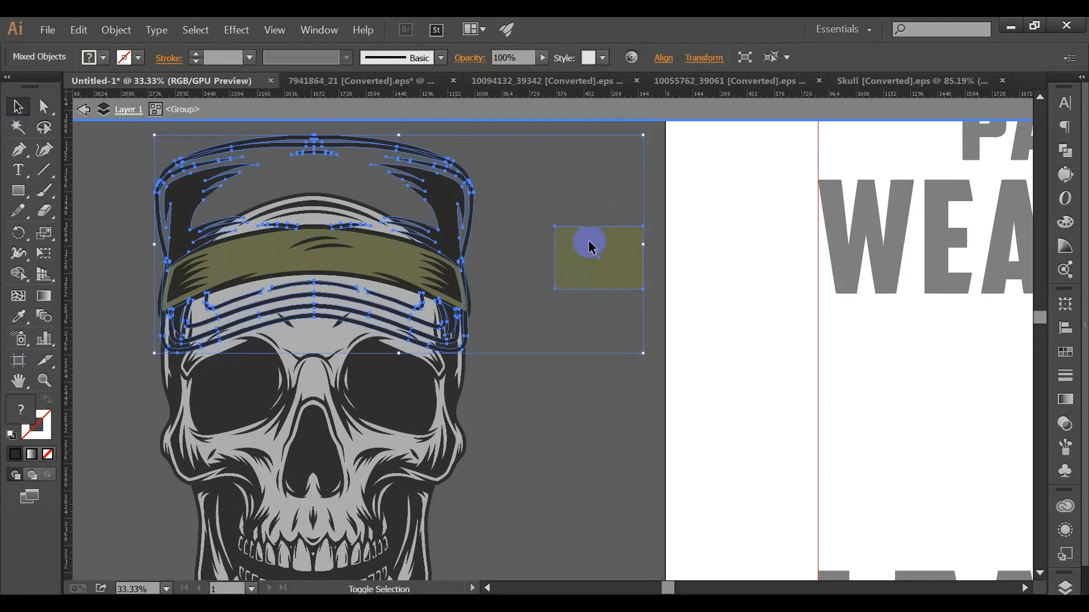
pyautogui.keyDown('shift'); pyautogui.click(589, 245); pyautogui.keyUp('shift')
pyautogui.click(18, 316)
pyautogui.click(240, 396)
pyautogui.click(18, 106)
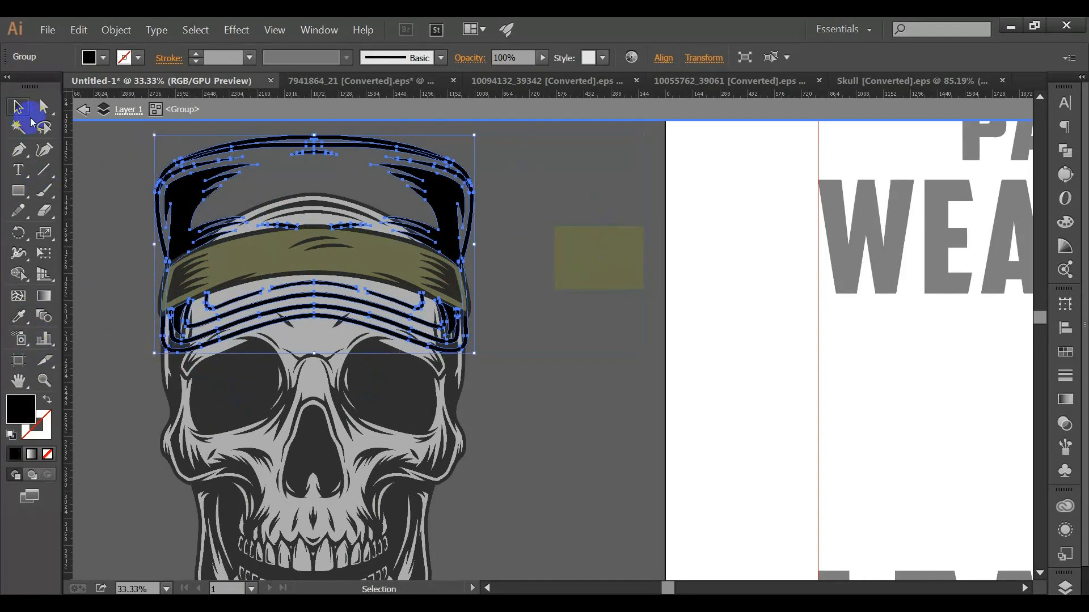
# - Isolate the cap's band group and hide its green fill
pyautogui.click(224, 262)
pyautogui.doubleClick(245, 260)
pyautogui.click(245, 259)
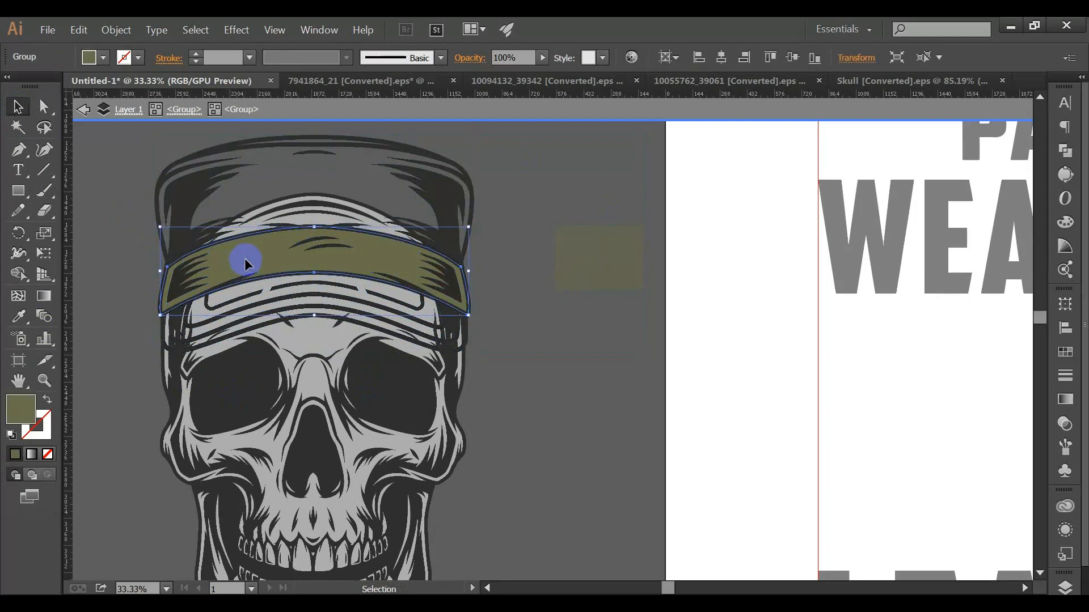
pyautogui.hotkey('ctrl', 'x')
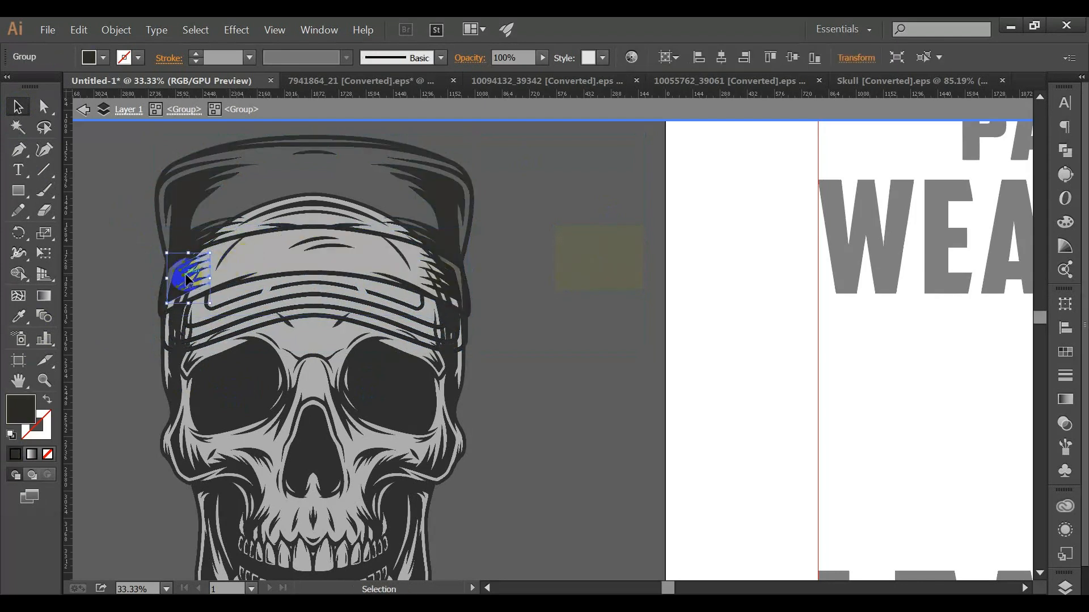
# - Select the band's dark line work with the Magic Wand, recolor it black, and reveal all hidden fills outside isolation
pyautogui.click(18, 127)
pyautogui.click(175, 270)
pyautogui.click(33, 294)
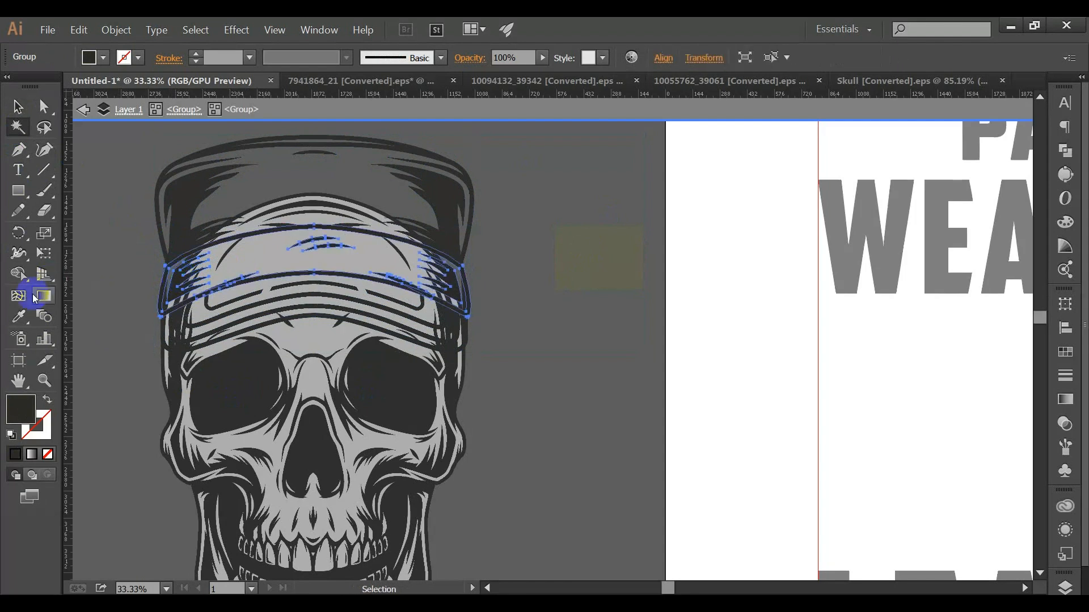
pyautogui.click(18, 106)
pyautogui.doubleClick(105, 182)
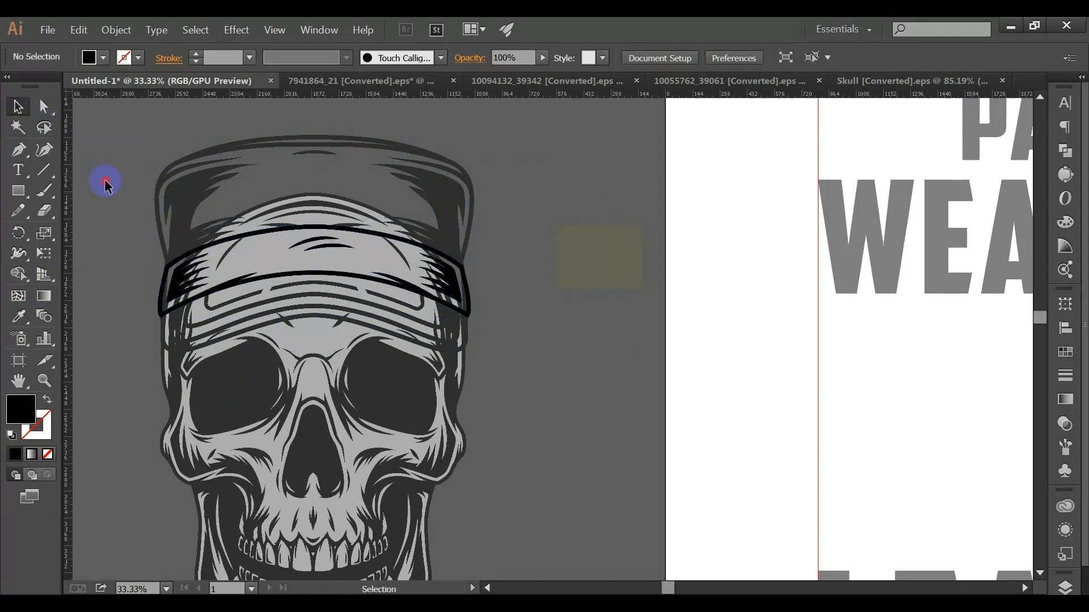
pyautogui.hotkey('ctrl', 'alt', '3')
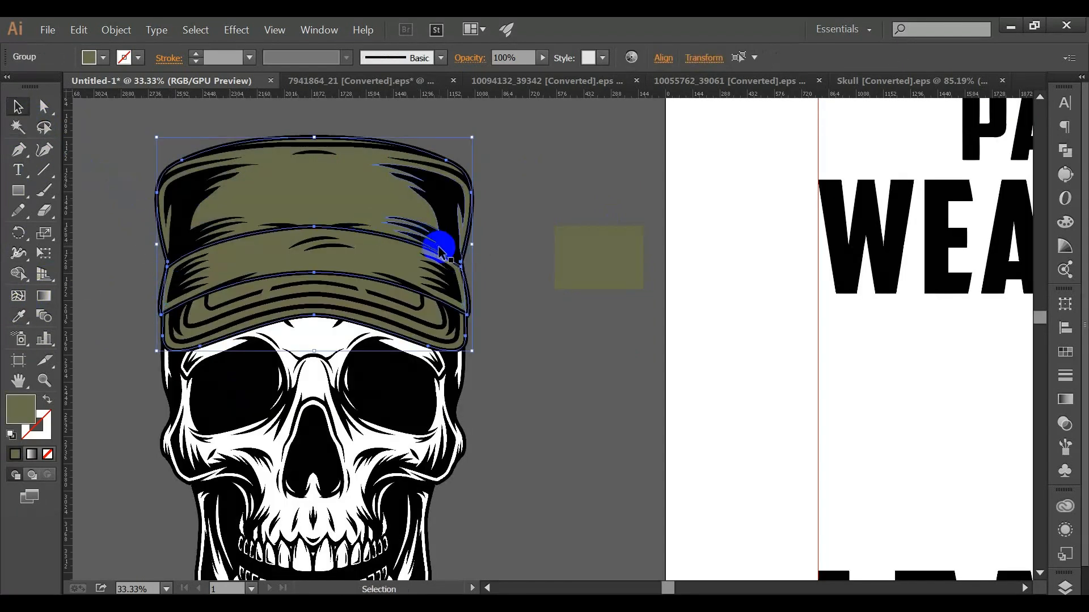
pyautogui.click(525, 316)
# - Select the skull's white fills with the Magic Wand and recolor them with the cap's green using the Eyedropper
pyautogui.click(17, 126)
pyautogui.click(302, 336)
pyautogui.click(231, 338)
pyautogui.click(18, 316)
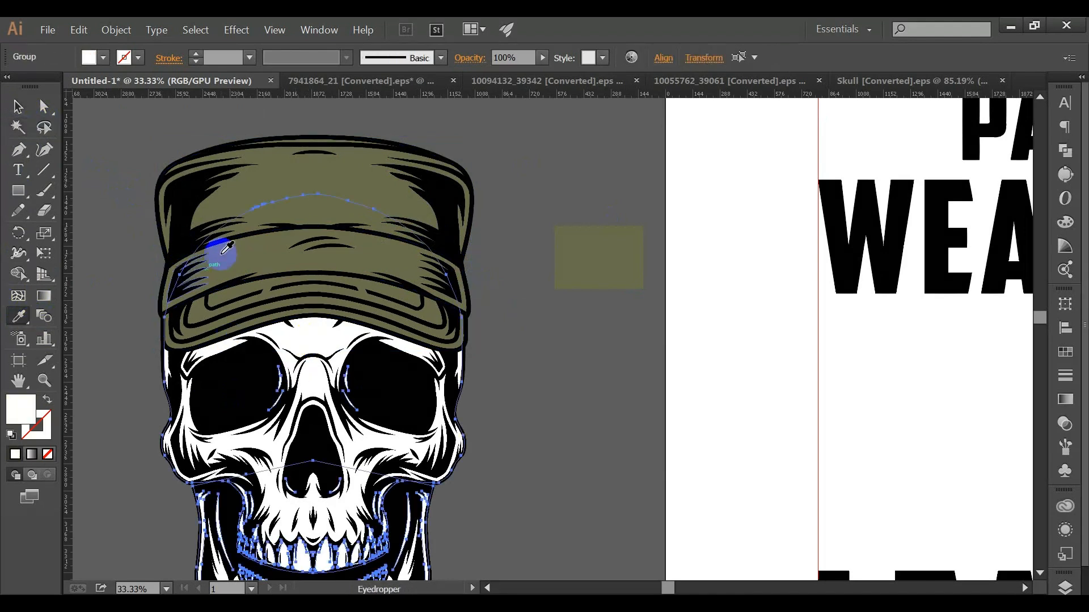
pyautogui.click(248, 187)
pyautogui.click(18, 106)
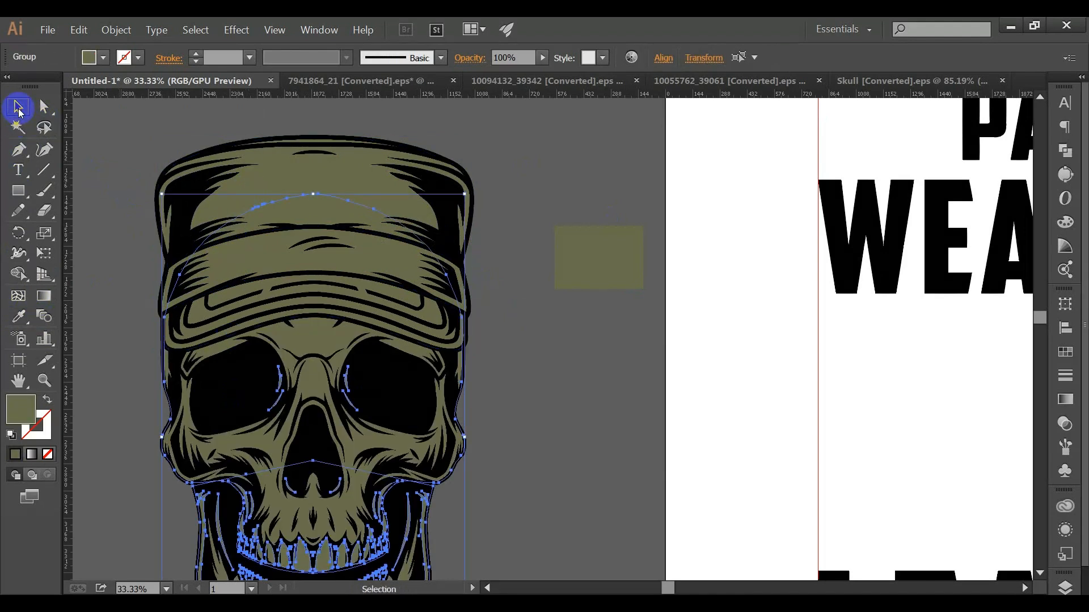
pyautogui.click(104, 166)
# - Bring the cigar from the 10055762_39061 document into Untitled-1 and place it beside the skull's jaw
pyautogui.scroll(-4, 449, 376)
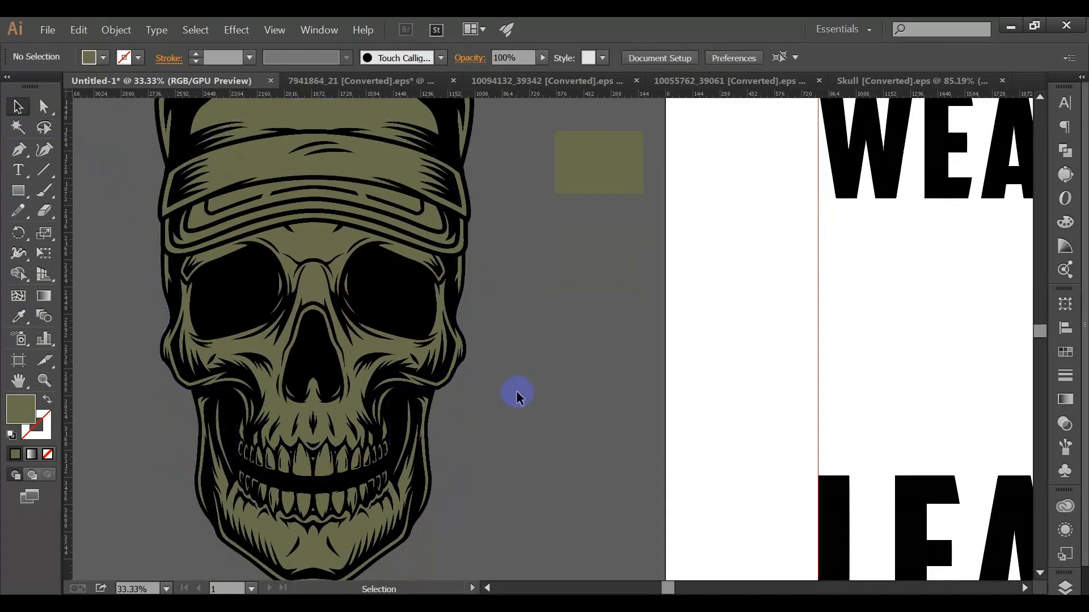
pyautogui.hotkey('ctrl', '-')
pyautogui.click(714, 85)
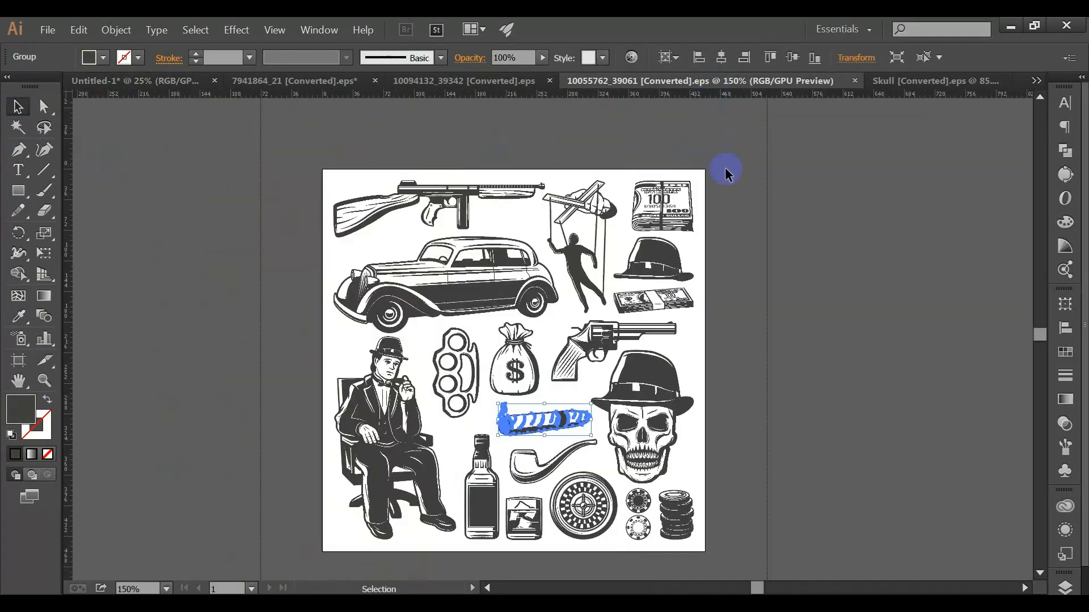
pyautogui.moveTo(547, 434); pyautogui.dragTo(193, 441)
# - Recolor the cigar with the skull's black using the Eyedropper and deselect it
pyautogui.click(19, 317)
pyautogui.click(304, 308)
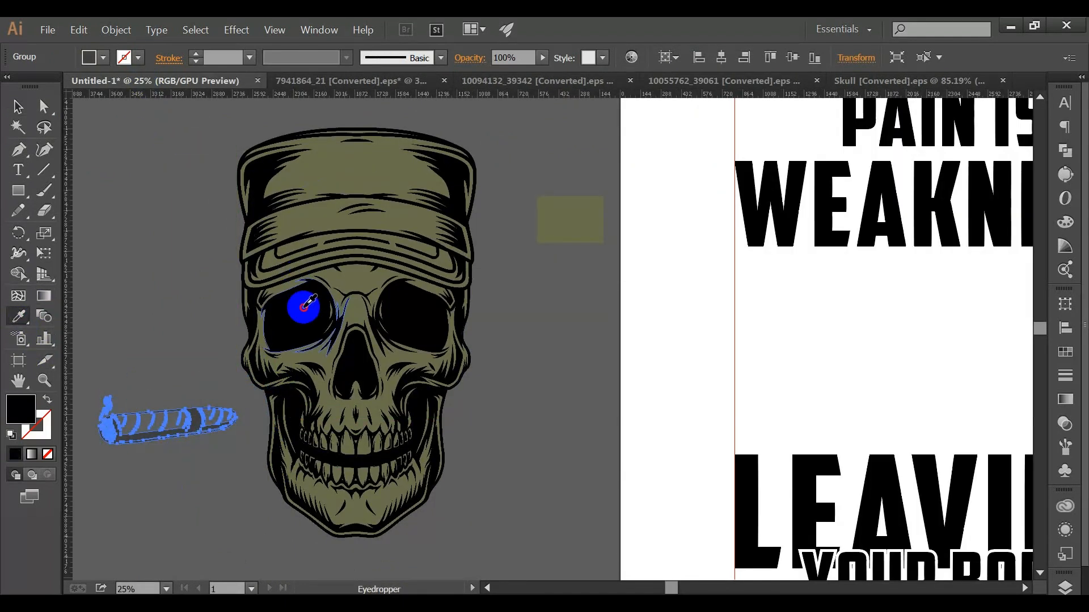
pyautogui.click(18, 105)
pyautogui.click(180, 247)
# - Delete the green swatch rectangle from the cap group and leave isolation
pyautogui.moveTo(566, 241); pyautogui.dragTo(218, 421)
pyautogui.hotkey('ctrl', 'z')
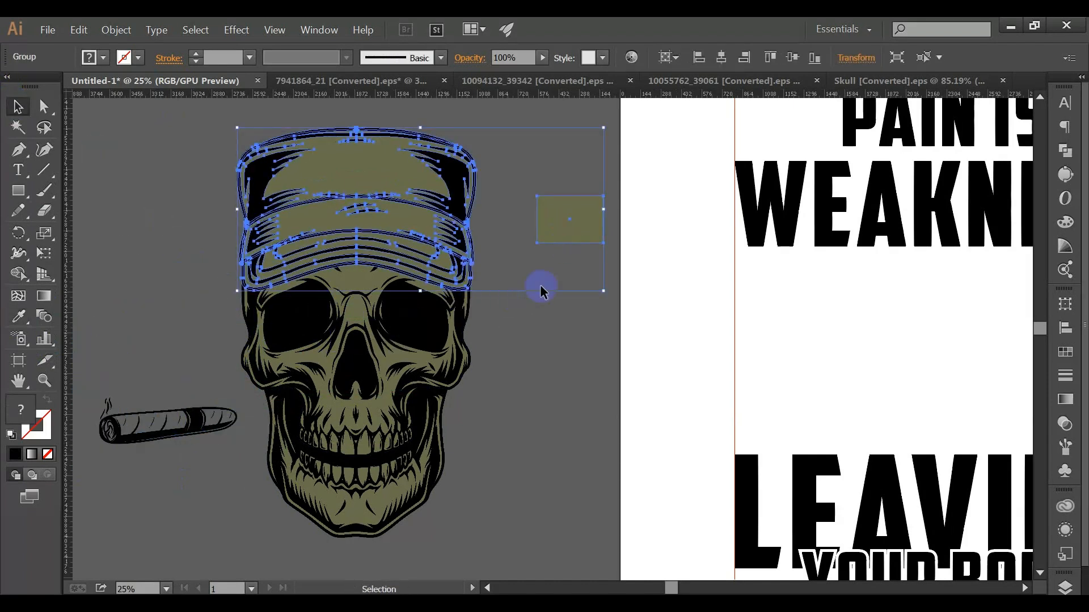
pyautogui.doubleClick(556, 205)
pyautogui.click(556, 206)
pyautogui.press('Delete')
pyautogui.press('Escape')
# - Draw a green rectangle covering the whole cigar and send it behind the line work
pyautogui.click(18, 190)
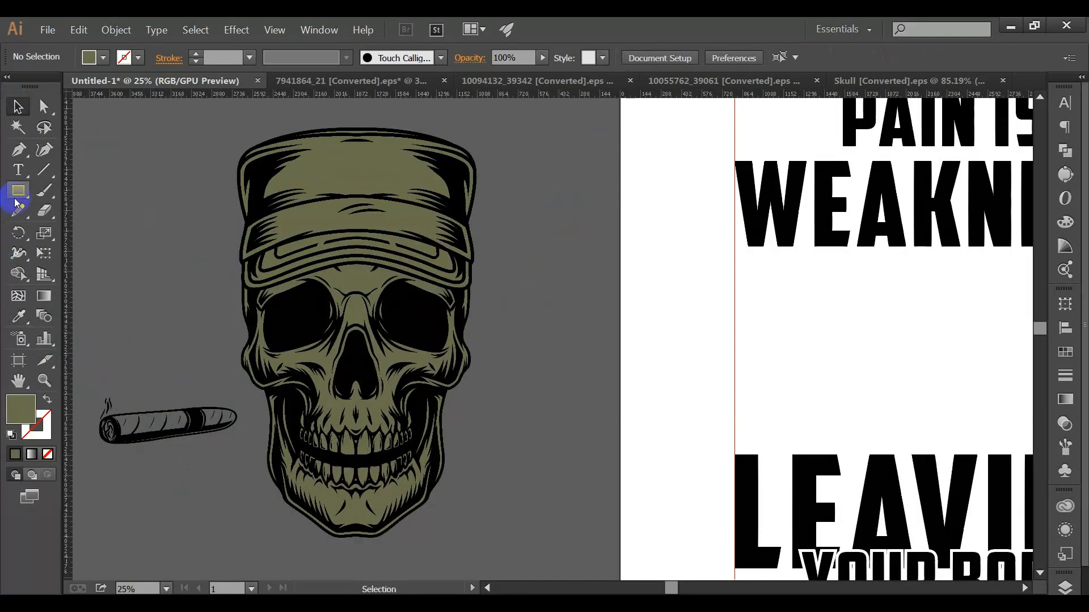
pyautogui.moveTo(88, 388)
pyautogui.mouseDown()
pyautogui.moveTo(199, 468)
pyautogui.moveTo(242, 466)
pyautogui.mouseUp()
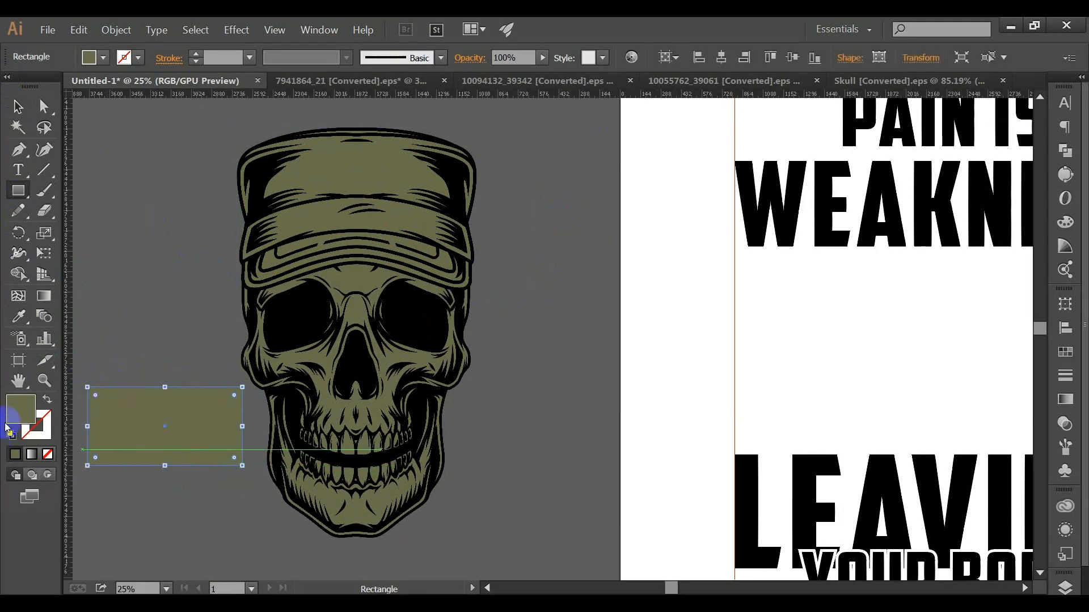
pyautogui.click(17, 106)
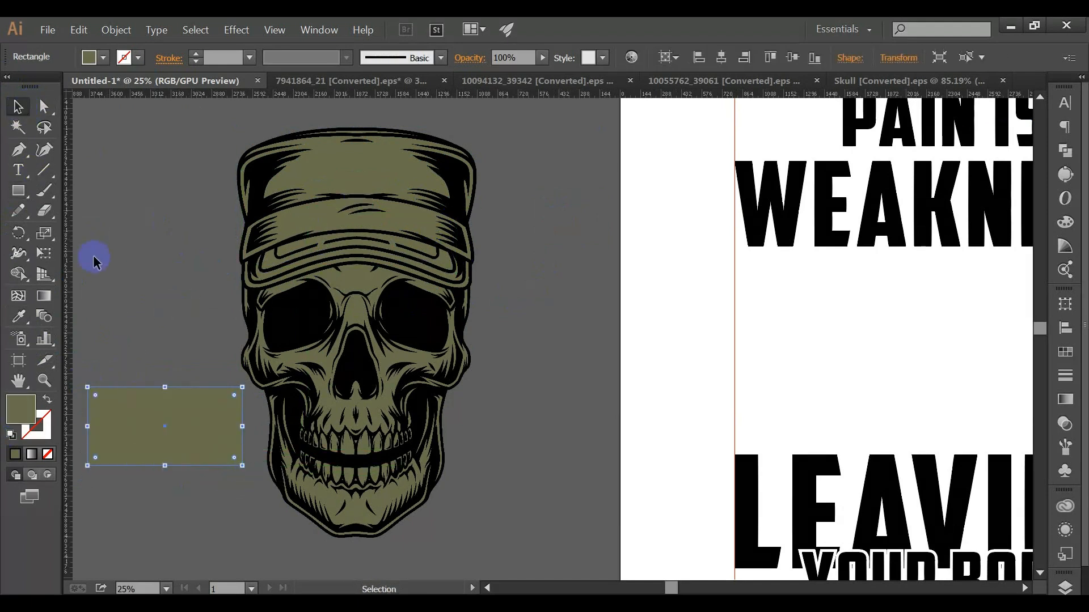
pyautogui.hotkey('ctrl', 'shift', '[')
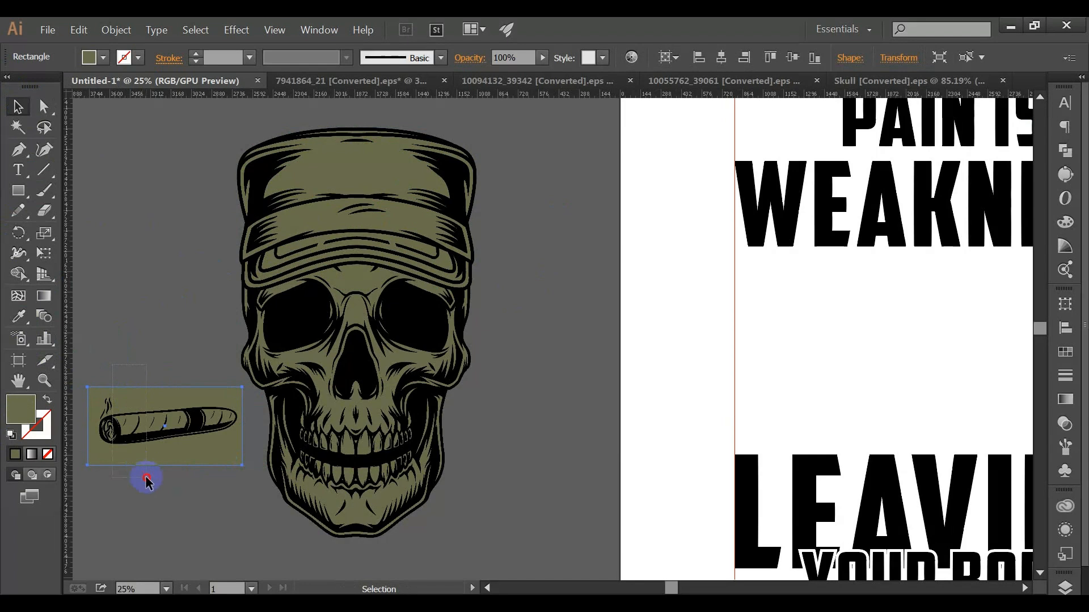
# - Split the green rectangle along the cigar's outline with Pathfinder, and delete the surplus green around the cigar
pyautogui.moveTo(112, 365); pyautogui.dragTo(146, 481)
pyautogui.click(1065, 151)
pyautogui.click(589, 224)
pyautogui.doubleClick(182, 454)
pyautogui.click(182, 453)
pyautogui.press('Delete')
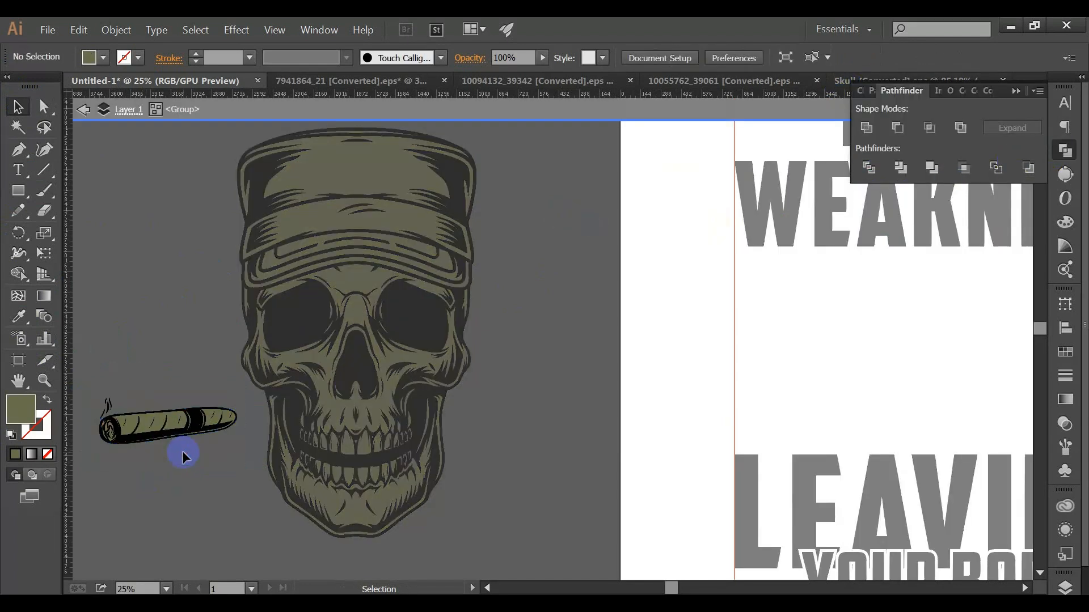
pyautogui.doubleClick(182, 451)
# - Position the cigar between the skull's teeth so it sticks out at one side of the mouth
pyautogui.moveTo(150, 435); pyautogui.dragTo(258, 475)
pyautogui.click(277, 513)
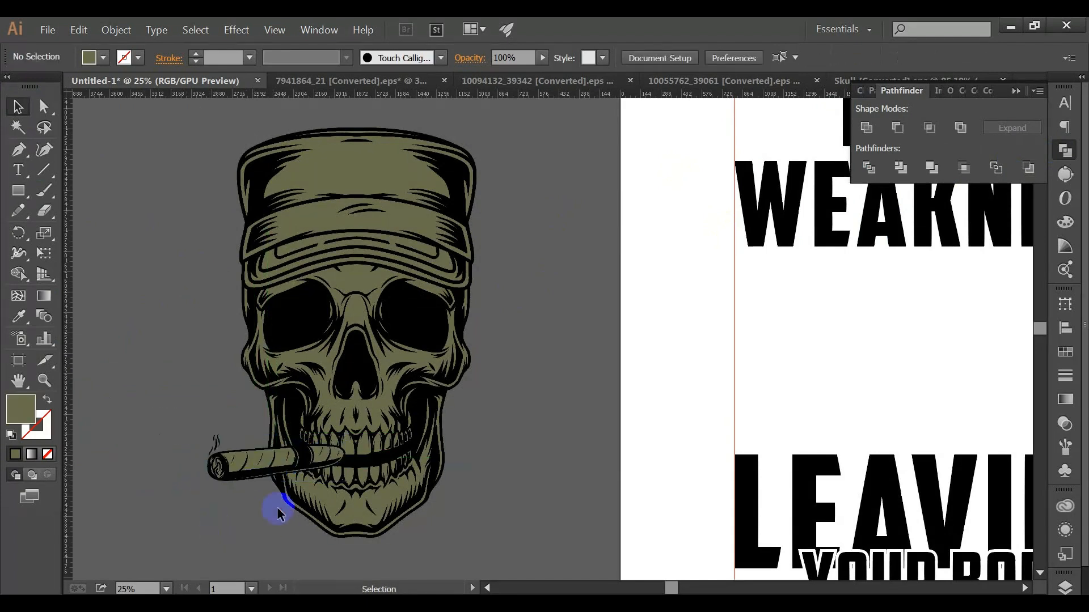
pyautogui.scroll(2, 278, 513)
pyautogui.click(159, 450)
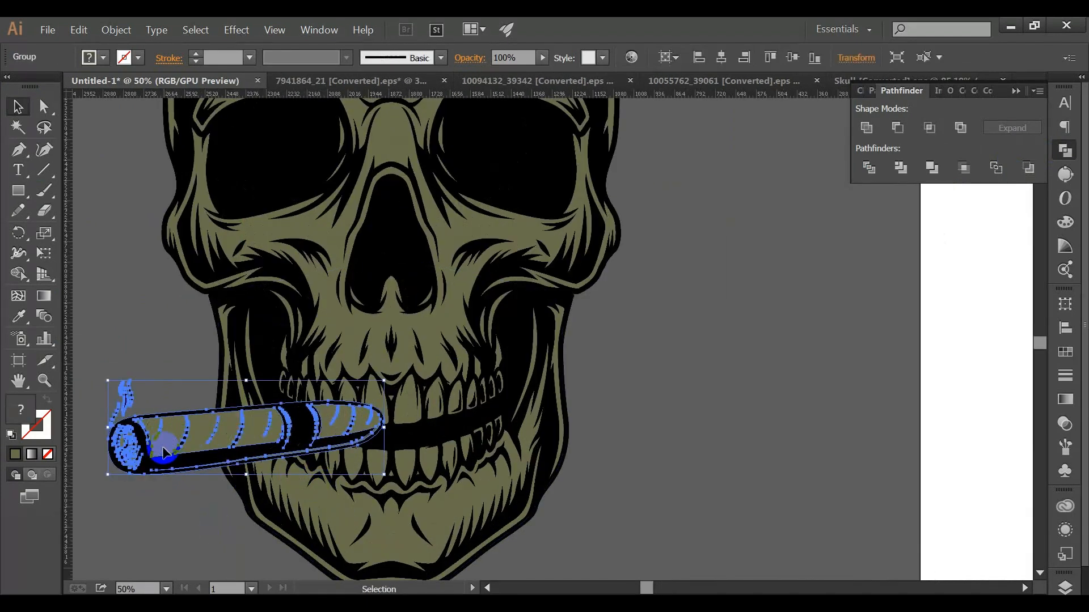
pyautogui.moveTo(164, 452); pyautogui.dragTo(194, 453)
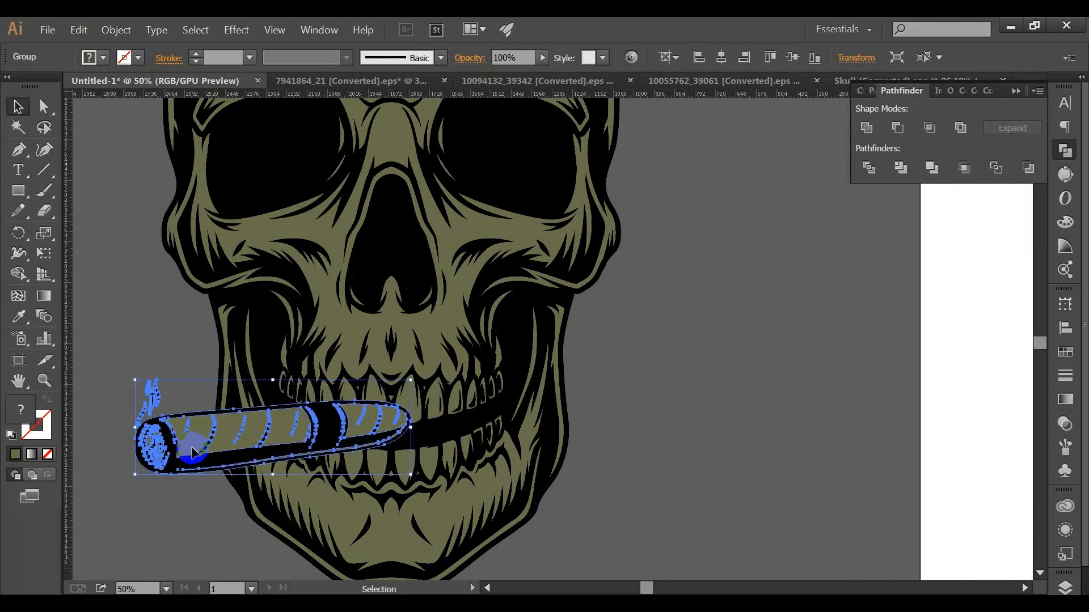
# - Erase the part of the cigar that overlaps the skull's upper teeth so it tucks behind them, and deselect the artwork
pyautogui.click(44, 211)
pyautogui.scroll(1, 335, 411)
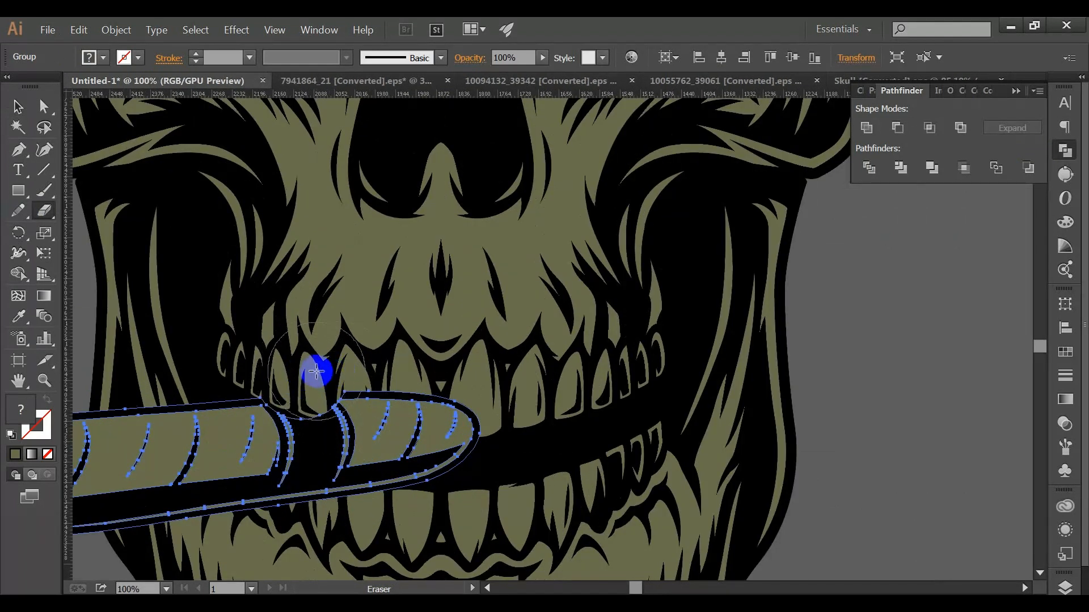
pyautogui.moveTo(354, 375)
pyautogui.mouseDown()
pyautogui.moveTo(469, 395)
pyautogui.moveTo(367, 391)
pyautogui.moveTo(350, 376)
pyautogui.moveTo(457, 400)
pyautogui.moveTo(309, 399)
pyautogui.moveTo(301, 379)
pyautogui.moveTo(323, 376)
pyautogui.mouseUp()
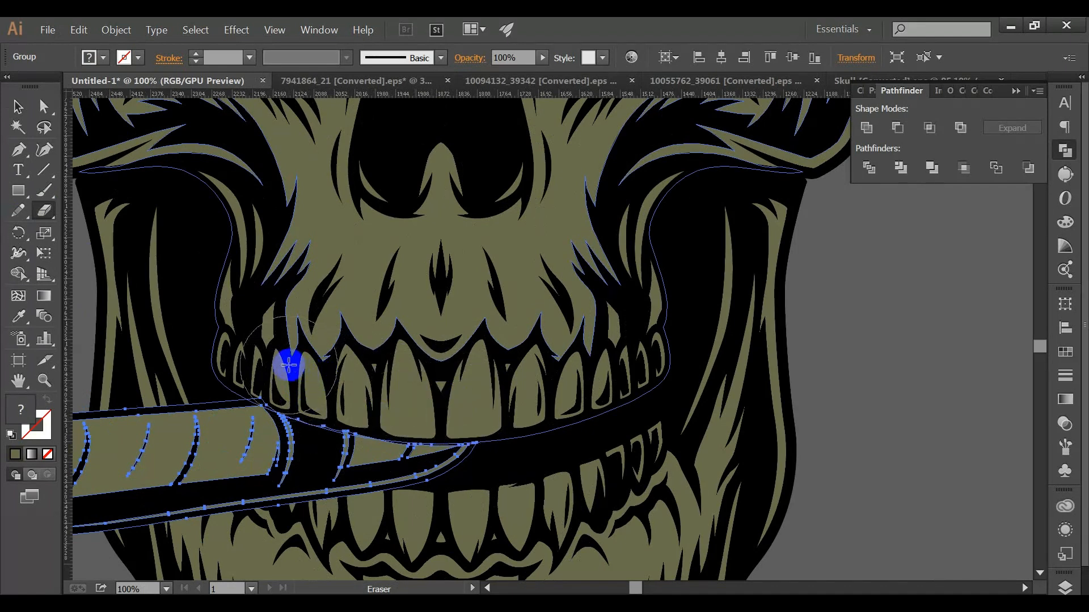
pyautogui.moveTo(277, 359); pyautogui.dragTo(324, 364)
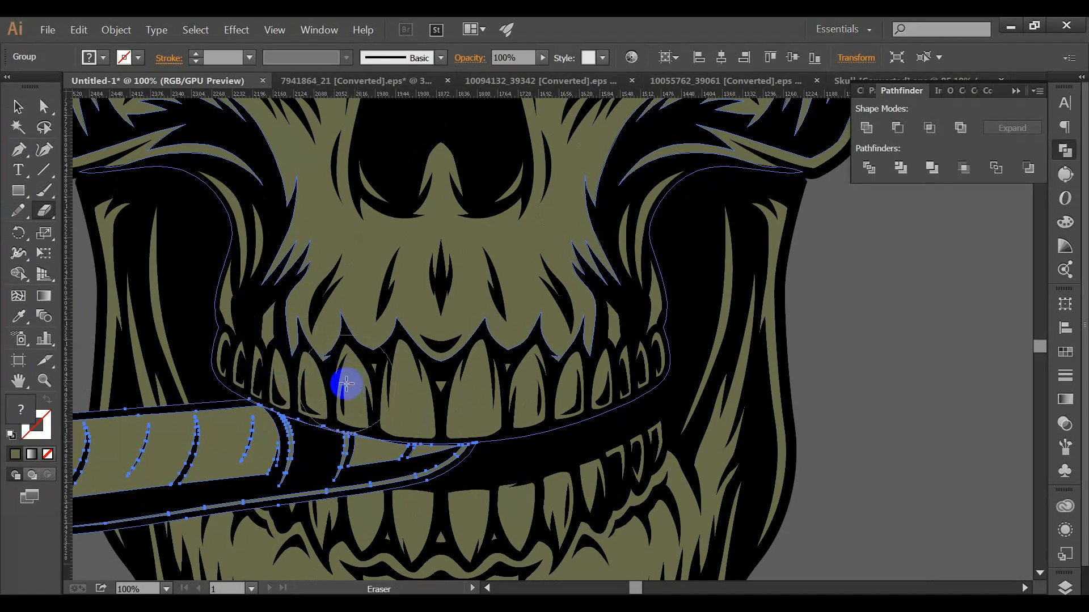
pyautogui.click(15, 107)
pyautogui.scroll(-2, 479, 400)
pyautogui.click(766, 402)
pyautogui.scroll(-1, 765, 402)
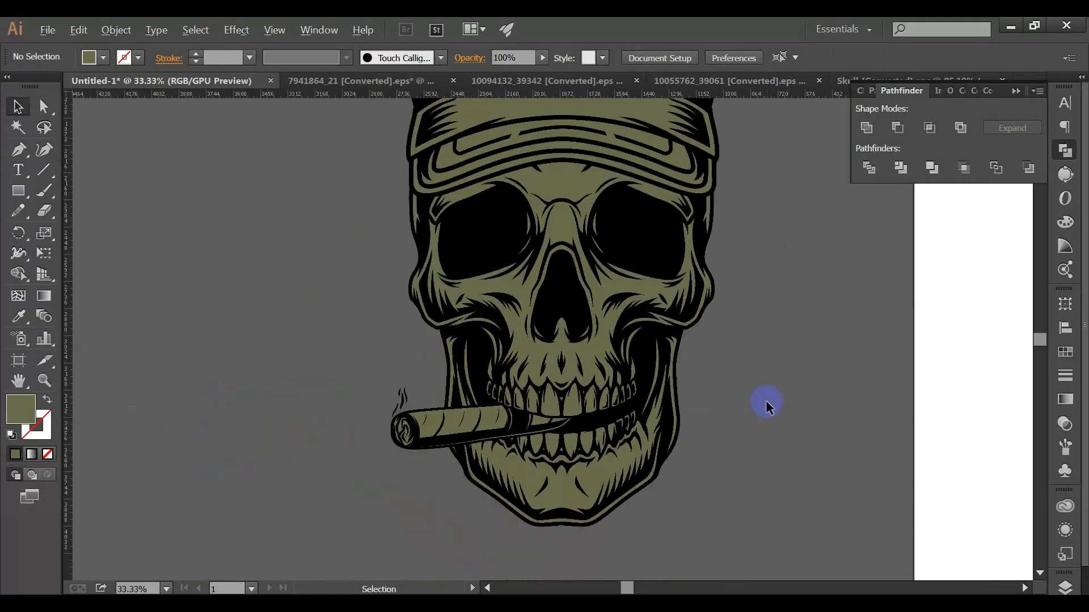
pyautogui.scroll(-2, 330, 375)
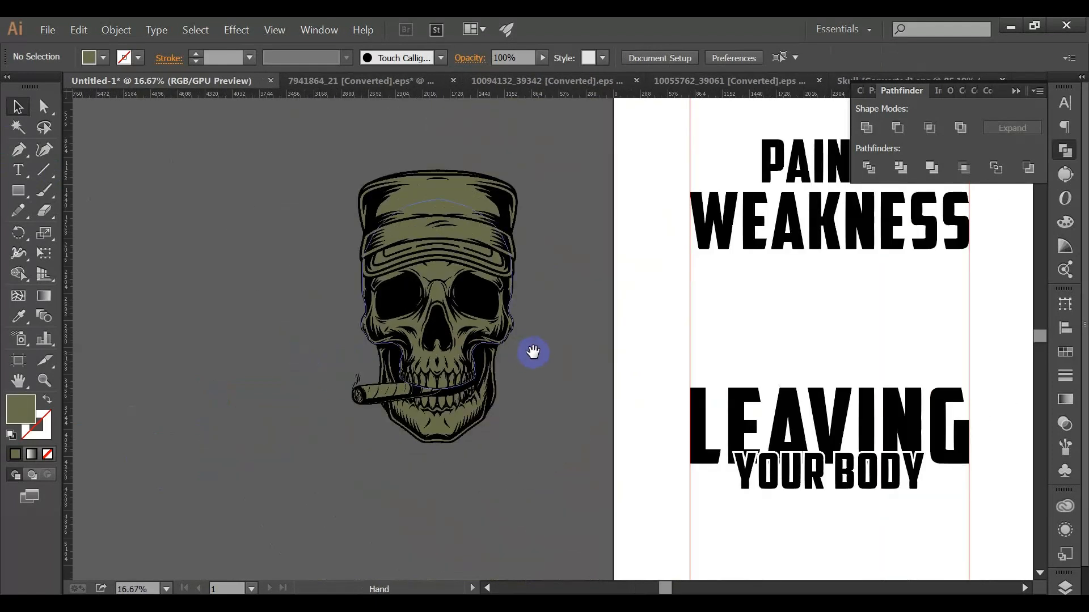
# - Move the LEAVING YOUR BODY lettering down and place the skull group on the artboard between it and WEAKNESS
pyautogui.moveTo(532, 352); pyautogui.dragTo(419, 385)
pyautogui.click(354, 395)
pyautogui.scroll(-2, 484, 414)
pyautogui.hscroll(2, 484, 413)
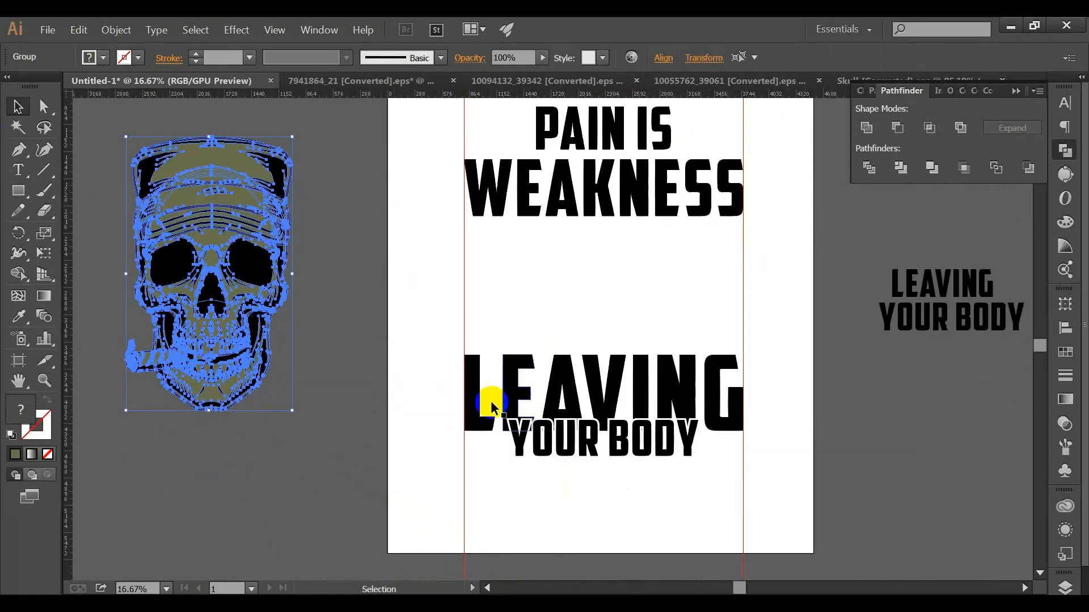
pyautogui.moveTo(270, 334); pyautogui.dragTo(338, 383)
pyautogui.moveTo(538, 325); pyautogui.dragTo(615, 430)
pyautogui.moveTo(609, 389); pyautogui.dragTo(608, 512)
pyautogui.moveTo(280, 311); pyautogui.dragTo(567, 346)
# - Enlarge the skull group slightly around its centre, keeping it midway between the two guides, and deselect it
pyautogui.click(678, 380)
pyautogui.click(627, 342)
pyautogui.moveTo(664, 346)
pyautogui.mouseDown()
pyautogui.moveTo(690, 348)
pyautogui.moveTo(655, 341)
pyautogui.mouseUp()
pyautogui.keyDown('ctrl'); pyautogui.click(709, 352); pyautogui.keyUp('ctrl')
pyautogui.click(663, 292)
pyautogui.click(707, 346)
pyautogui.hotkey('ctrl', 'z')
pyautogui.click(697, 351)
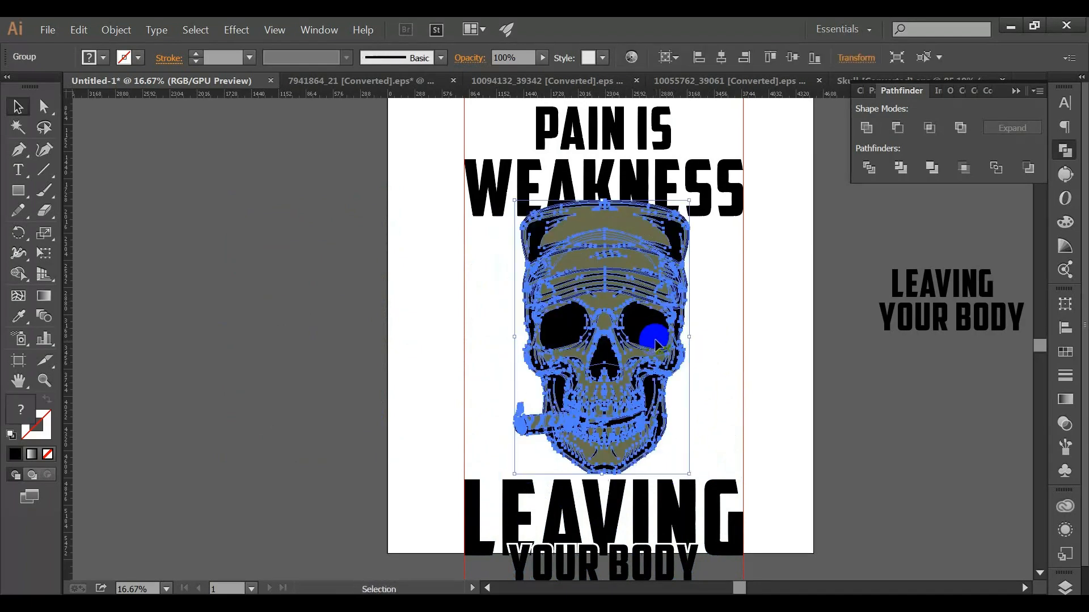
pyautogui.click(706, 358)
pyautogui.moveTo(713, 361); pyautogui.dragTo(586, 324)
pyautogui.click(542, 323)
pyautogui.moveTo(559, 438); pyautogui.dragTo(610, 459)
pyautogui.click(589, 433)
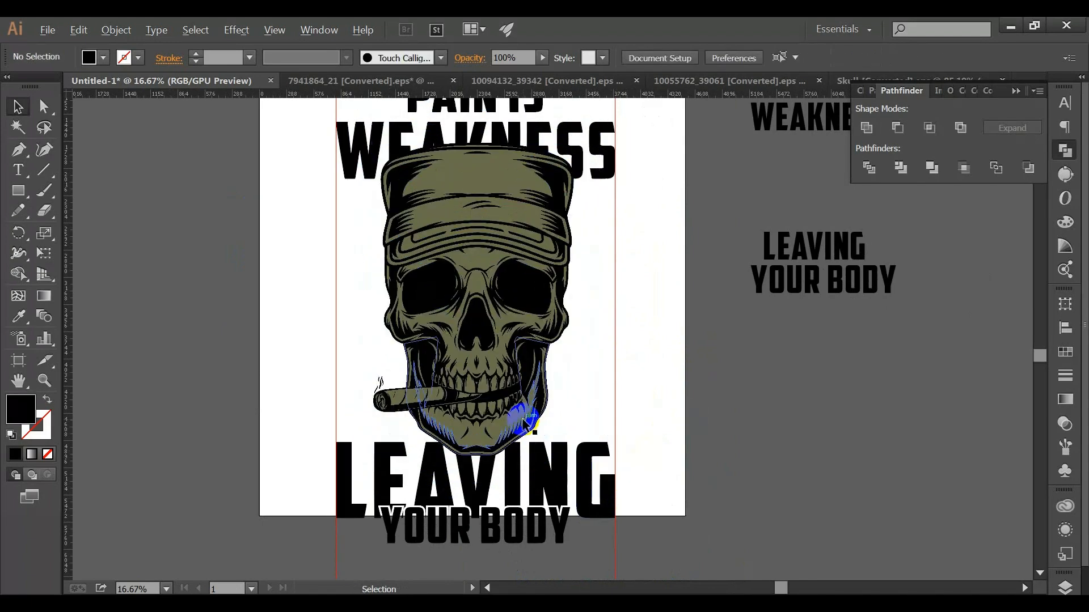
# - Move both lettering blocks off the artboard onto the pasteboard and centre the skull on the artboard
pyautogui.scroll(-1, 524, 423)
pyautogui.moveTo(523, 142); pyautogui.dragTo(786, 426)
pyautogui.moveTo(516, 530); pyautogui.dragTo(881, 549)
pyautogui.click(496, 386)
pyautogui.moveTo(496, 386)
pyautogui.mouseDown()
pyautogui.moveTo(496, 360)
pyautogui.moveTo(493, 385)
pyautogui.mouseUp()
pyautogui.click(502, 452)
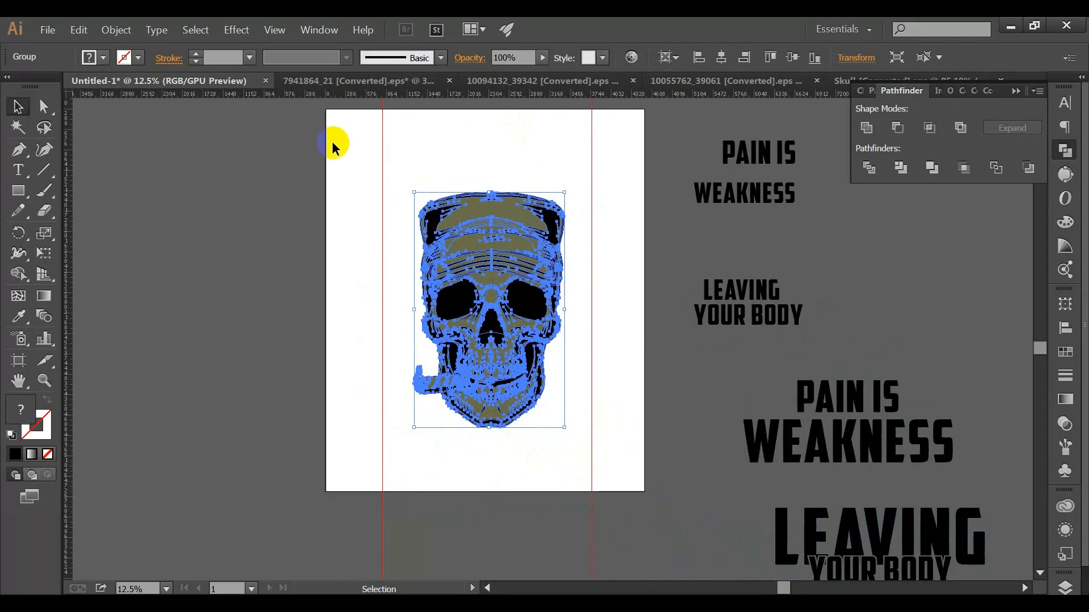
# - Open the 11235622_10841 vector file from the Vector For Veteran T SHirt Design folder and maximize its window
pyautogui.click(669, 80)
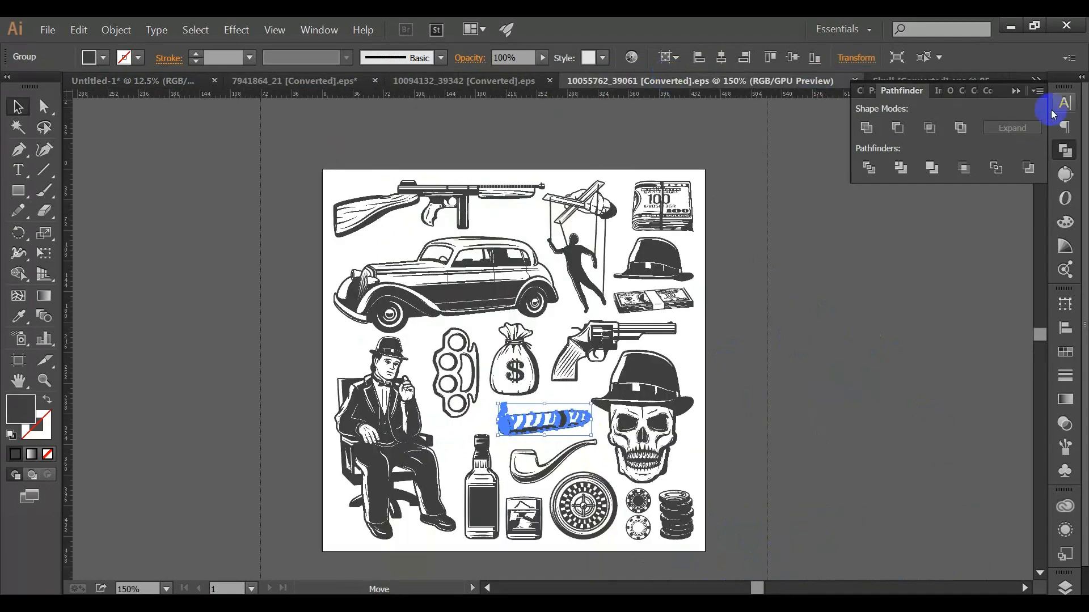
pyautogui.click(712, 590)
pyautogui.click(692, 539)
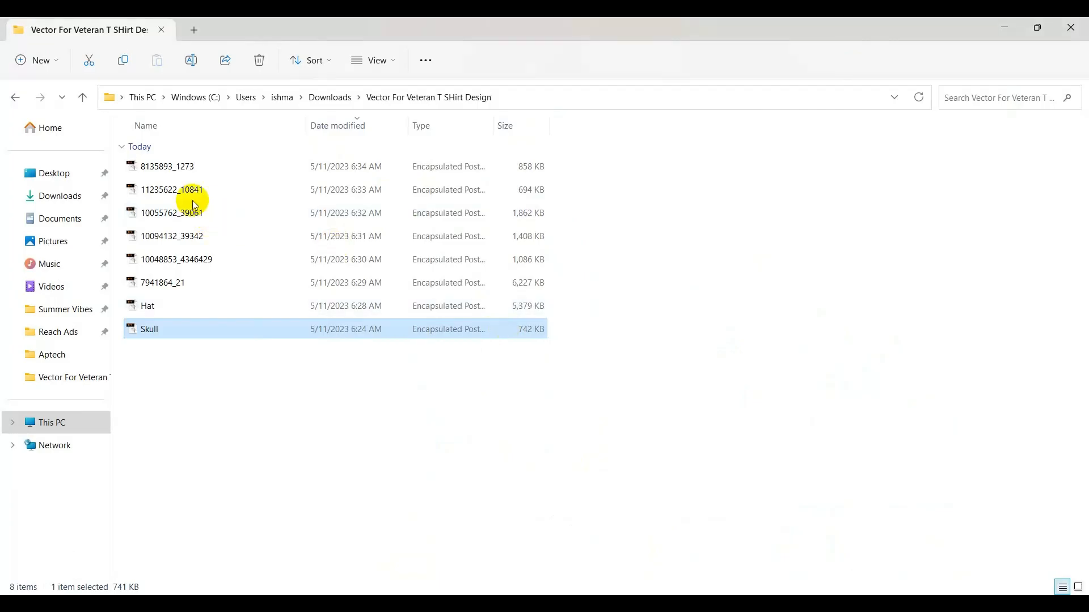
pyautogui.doubleClick(188, 217)
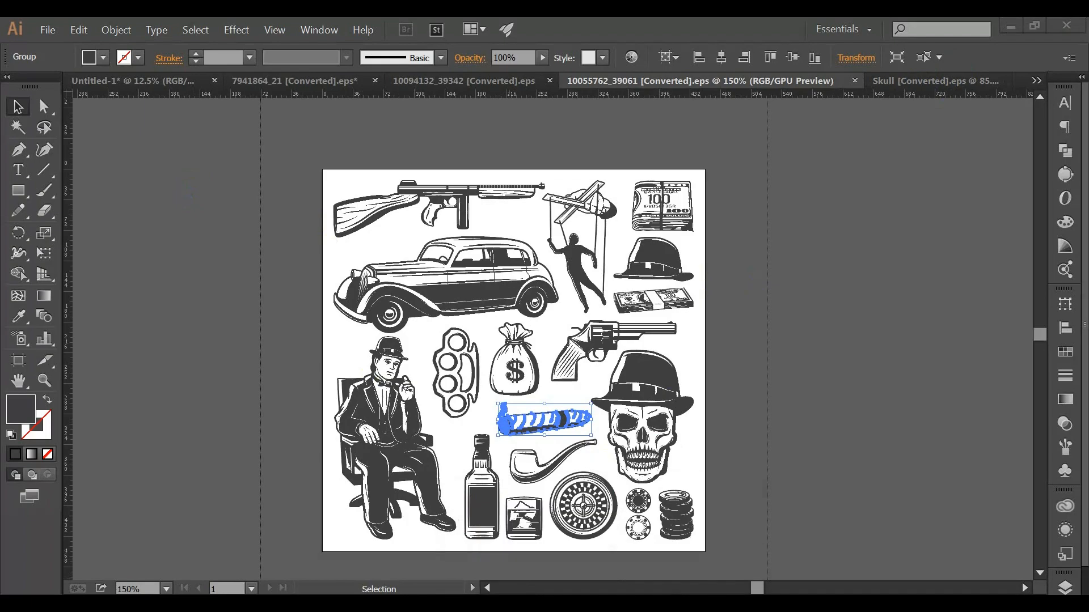
pyautogui.click(712, 590)
pyautogui.click(653, 558)
pyautogui.click(214, 190)
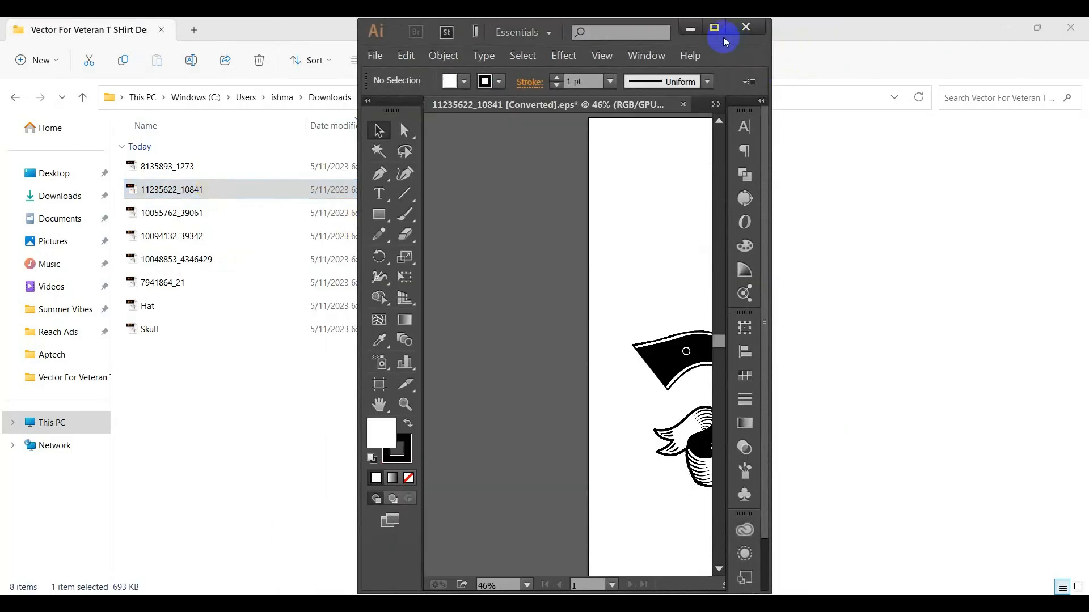
pyautogui.click(718, 28)
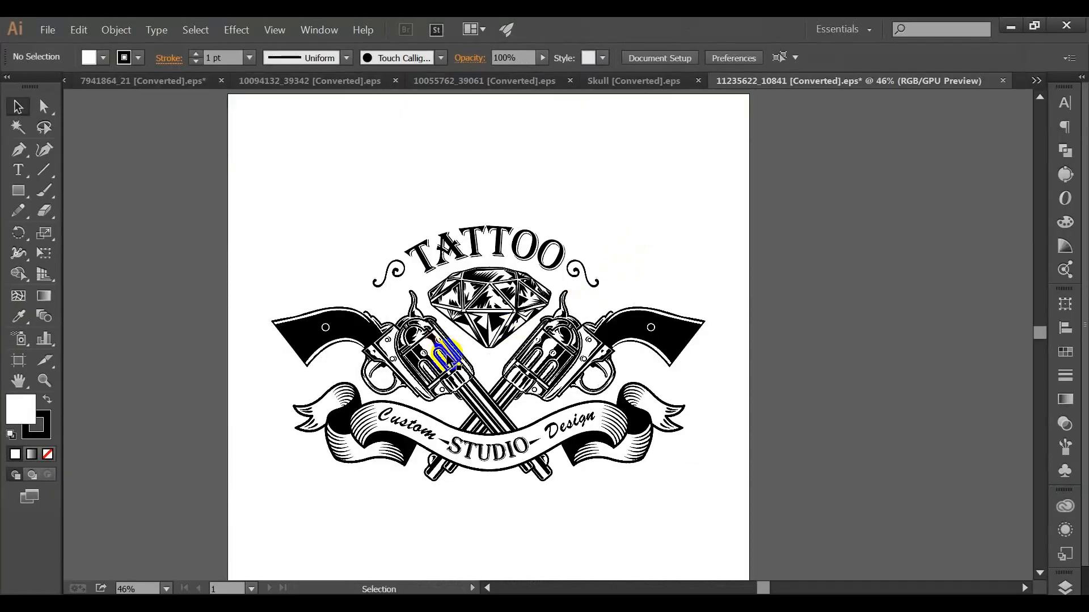
# - Open the 8135893_1273 wings vector file from the Vector For Veteran T SHirt Design folder
pyautogui.moveTo(608, 594)
pyautogui.click(685, 541)
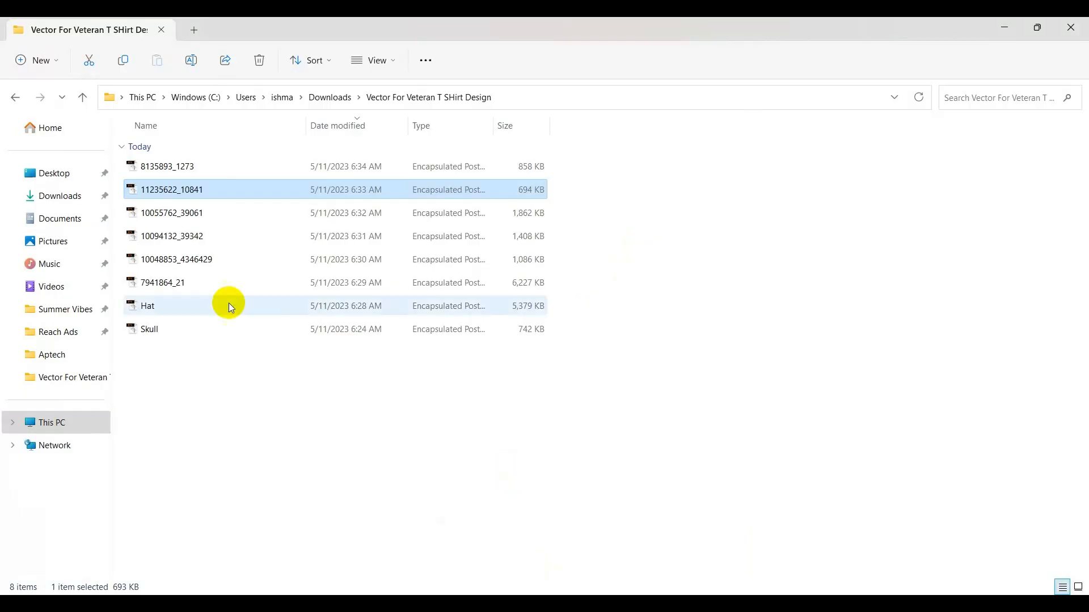
pyautogui.doubleClick(189, 169)
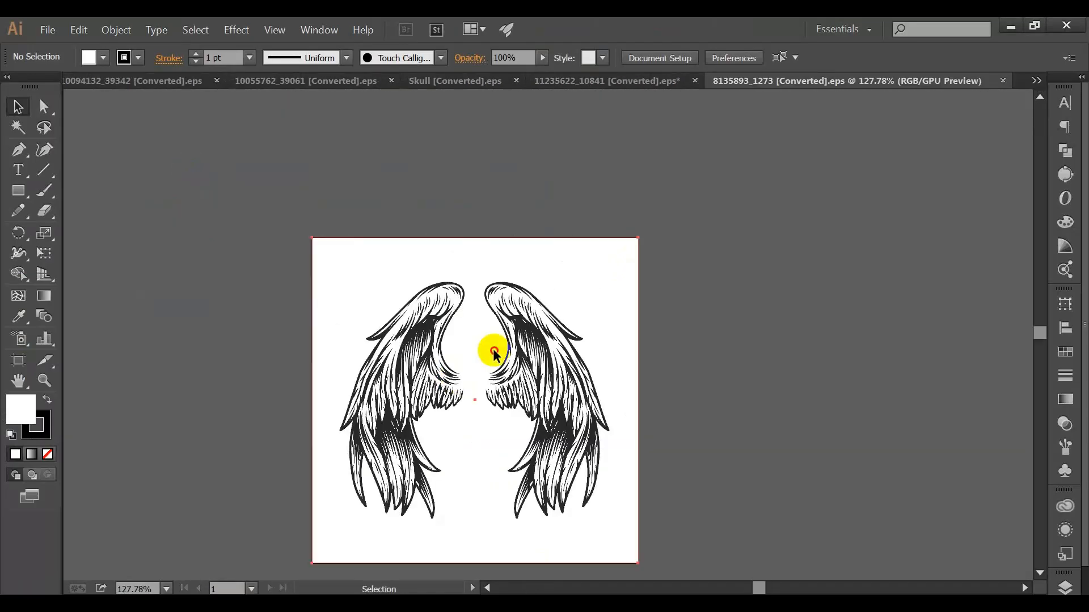
# - Select one wing in the 8135893_1273 file and carry it over into the 7941864_21 document
pyautogui.click(494, 349)
pyautogui.moveTo(486, 353); pyautogui.dragTo(393, 85)
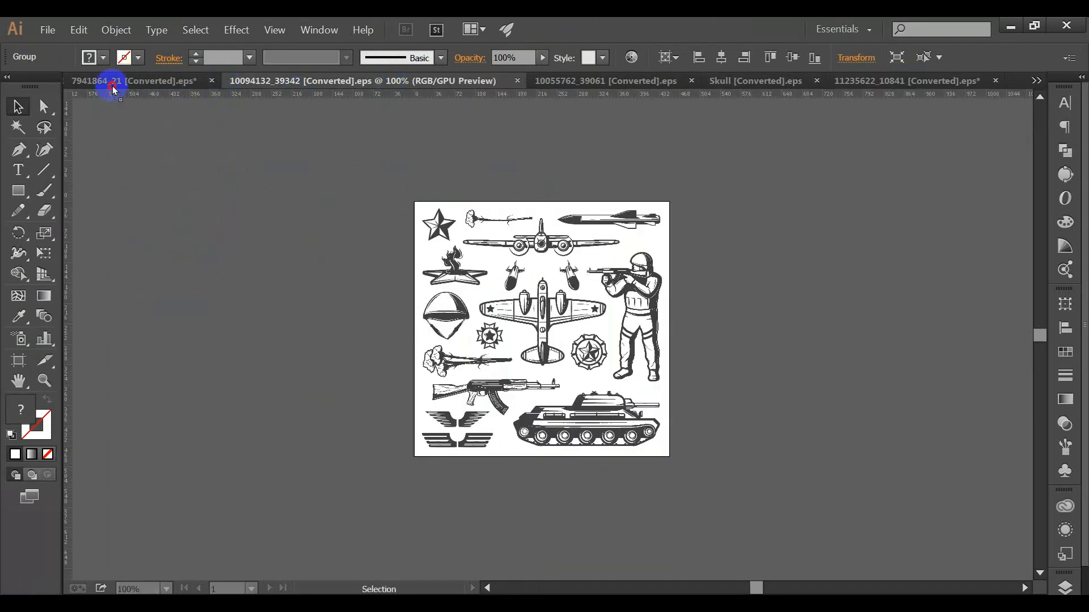
pyautogui.moveTo(113, 89); pyautogui.dragTo(116, 85)
pyautogui.moveTo(122, 229); pyautogui.dragTo(120, 227)
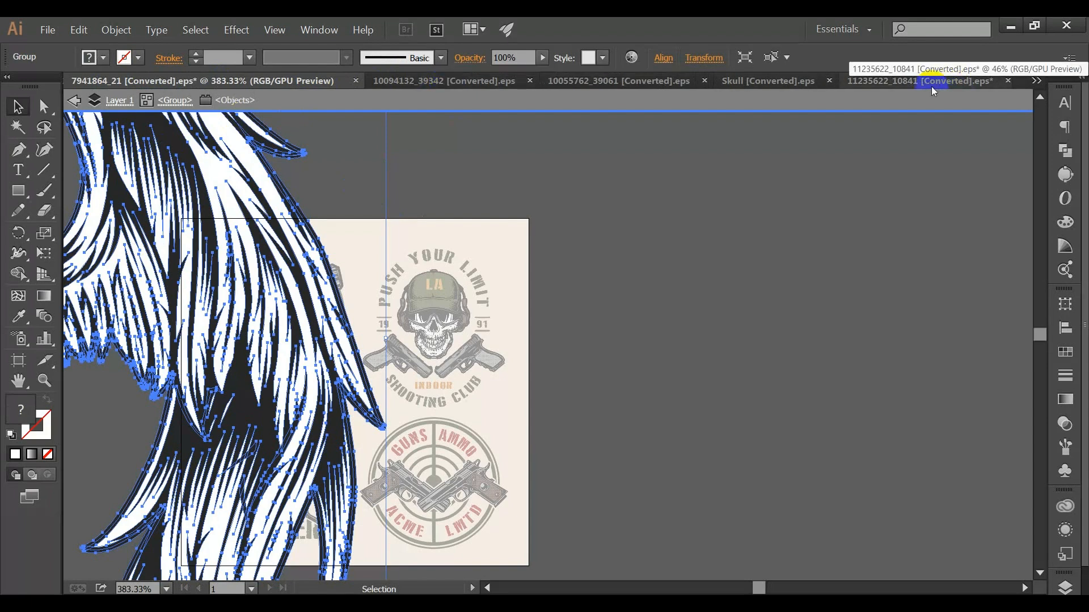
# - Close the Skull source file, look through the other open vector files and return to the Untitled-1 design document
pyautogui.click(829, 81)
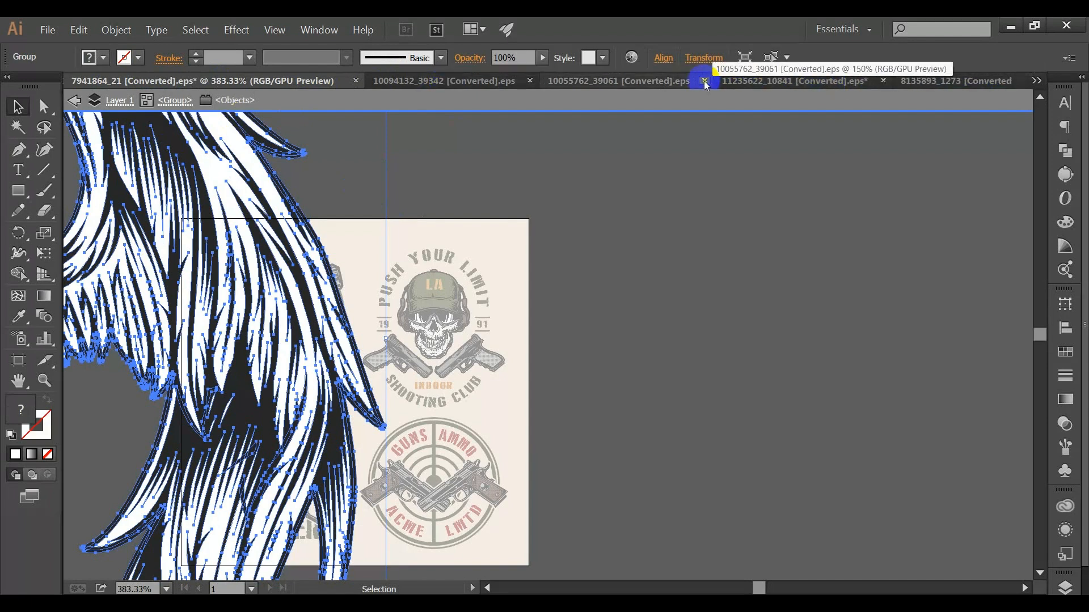
pyautogui.click(670, 84)
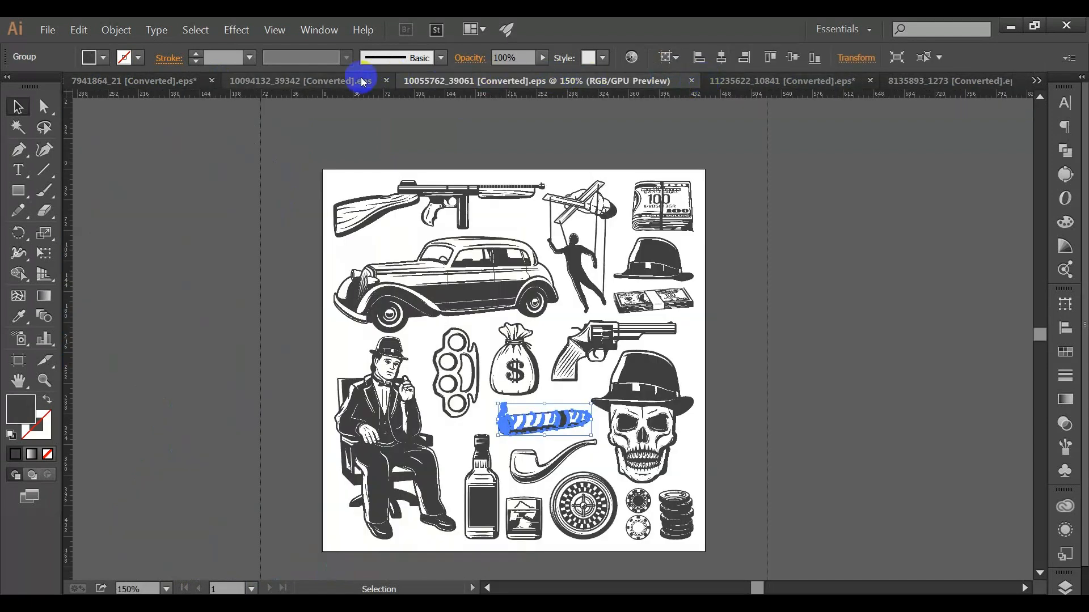
pyautogui.click(339, 82)
pyautogui.click(158, 80)
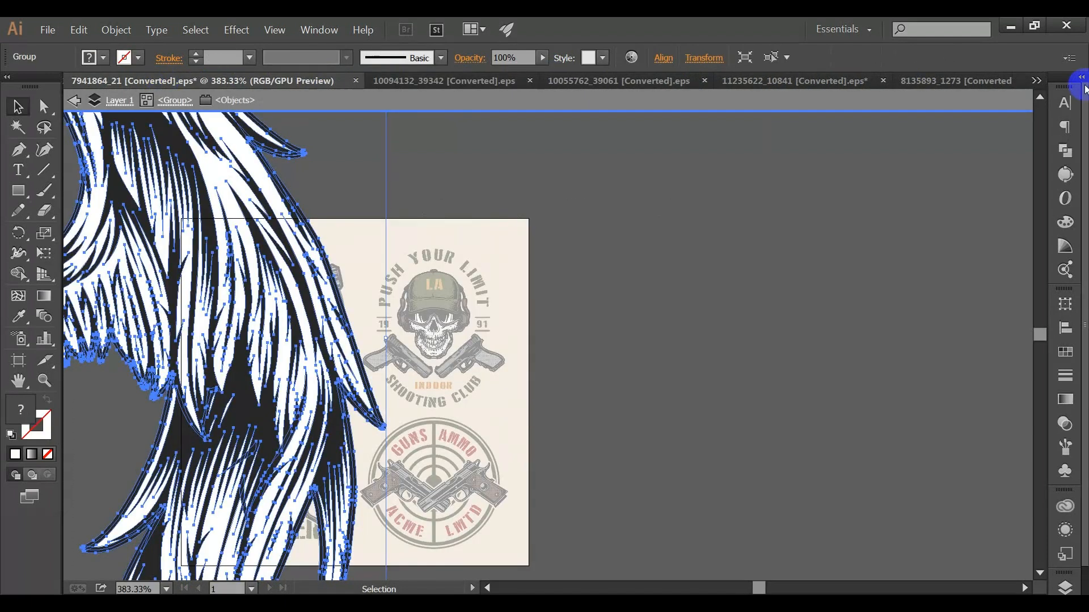
pyautogui.click(1036, 82)
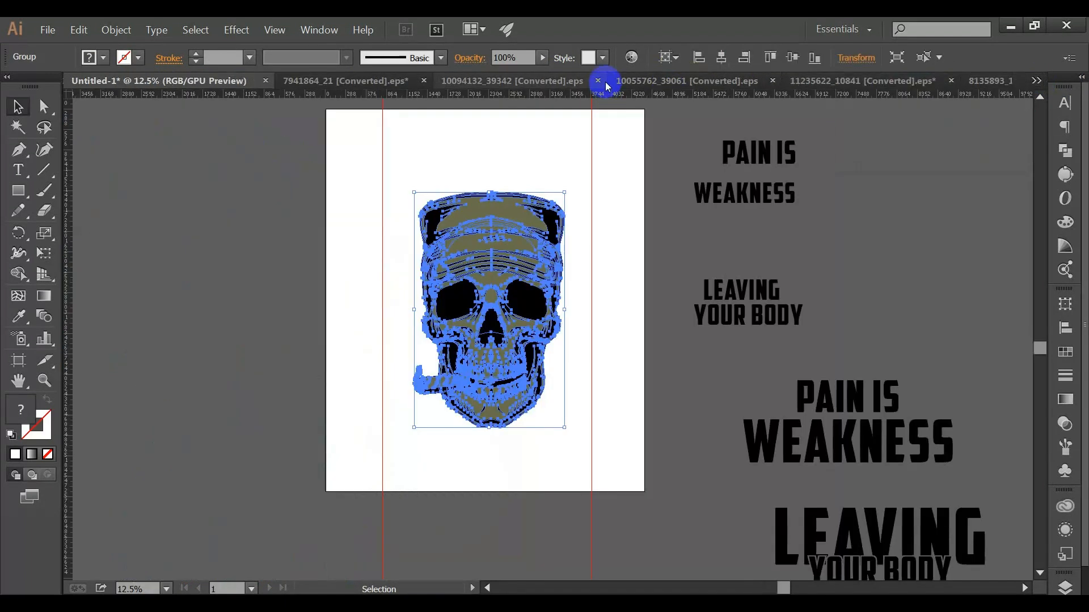
# - Carry the wing from the 7941864_21 document into Untitled-1 and place it on the pasteboard beside the artboard
pyautogui.click(924, 83)
pyautogui.click(381, 81)
pyautogui.moveTo(244, 309); pyautogui.dragTo(197, 255)
pyautogui.moveTo(305, 97); pyautogui.dragTo(312, 315)
pyautogui.moveTo(202, 263); pyautogui.dragTo(253, 357)
pyautogui.click(262, 367)
pyautogui.moveTo(196, 284); pyautogui.dragTo(224, 334)
pyautogui.scroll(1, 218, 335)
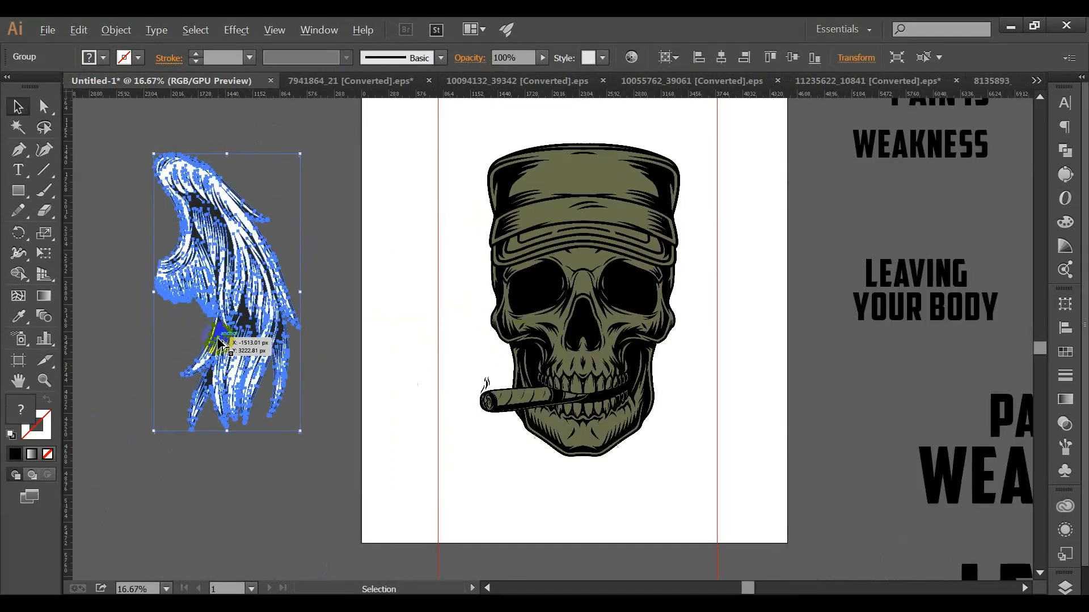
pyautogui.scroll(1, 171, 218)
pyautogui.press('y')
pyautogui.click(262, 168)
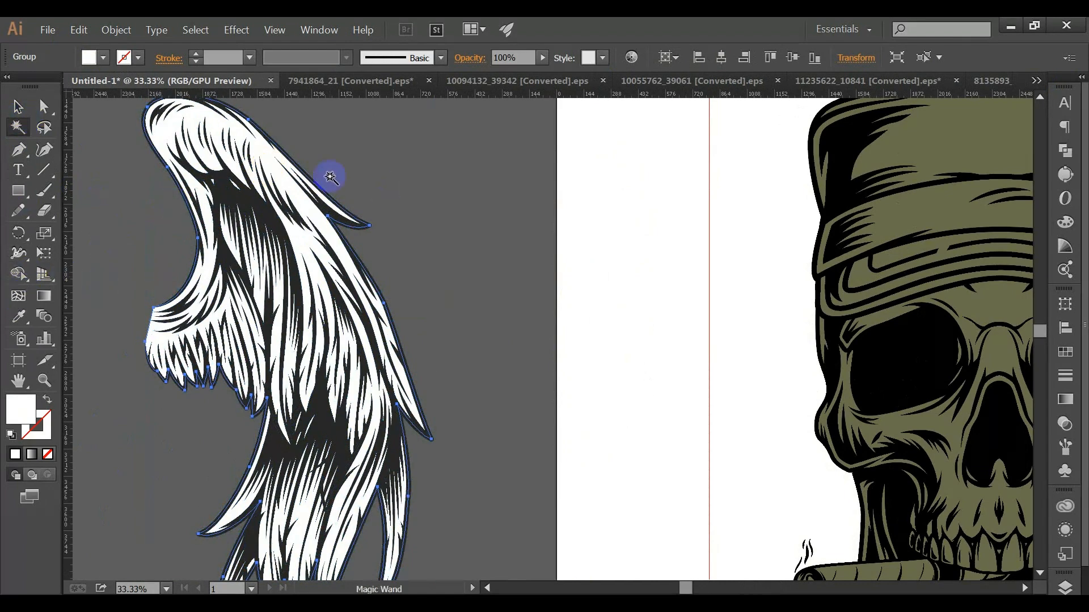
pyautogui.click(227, 197)
pyautogui.click(98, 175)
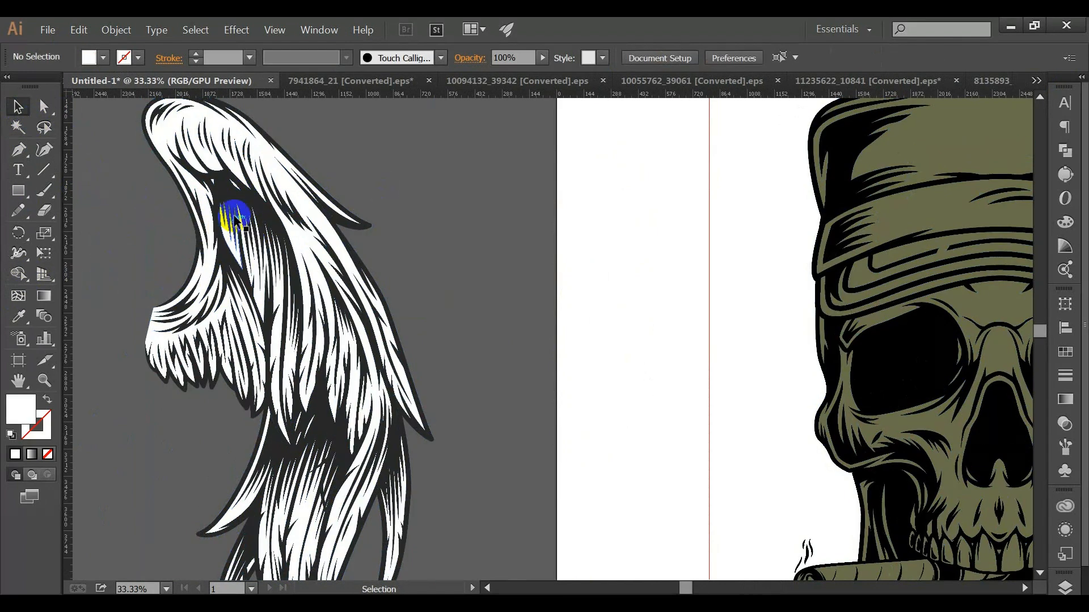
# - Isolate the wing group, select all its dark line work with the Magic Wand, and set the fill to 000000
pyautogui.doubleClick(236, 210)
pyautogui.click(236, 189)
pyautogui.click(17, 132)
pyautogui.click(231, 193)
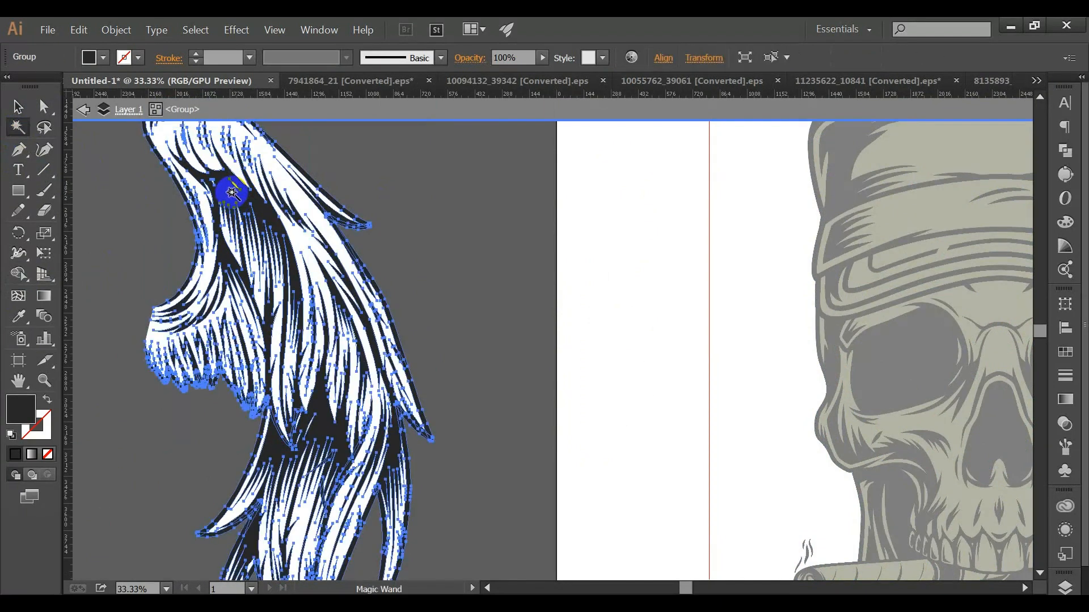
pyautogui.doubleClick(30, 411)
pyautogui.click(105, 449)
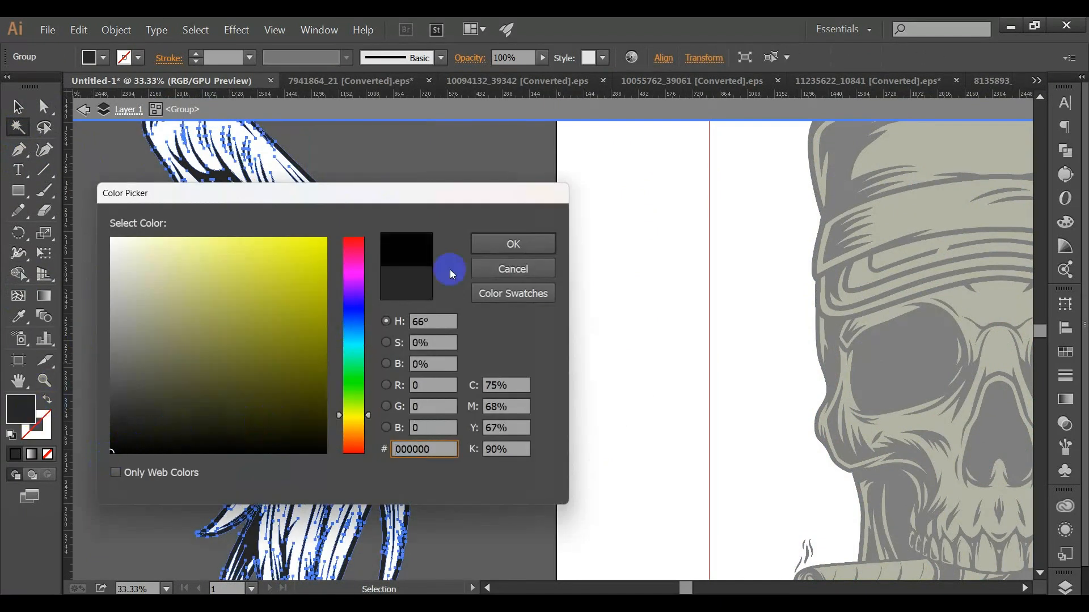
pyautogui.click(494, 248)
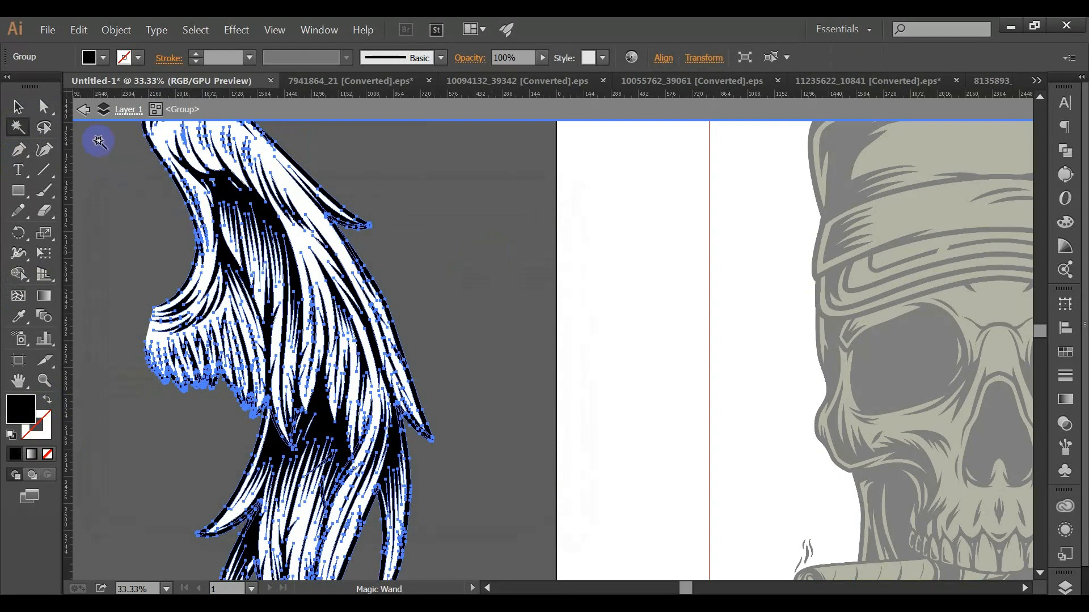
# - Recolour the wing's white fill with the green sampled from the skull's cap, and leave isolation
pyautogui.click(272, 165)
pyautogui.press('i')
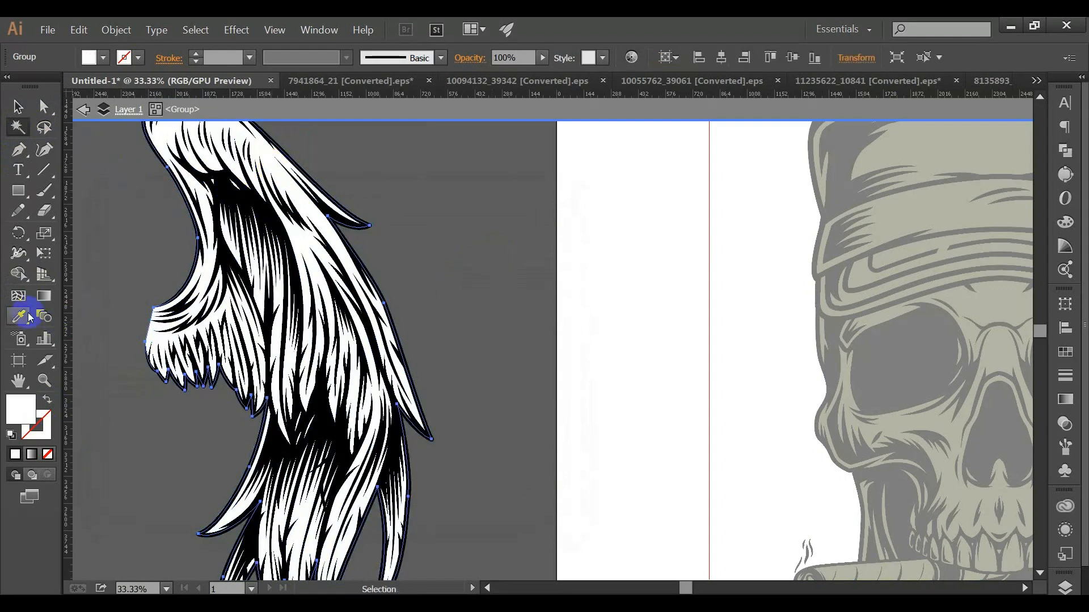
pyautogui.click(900, 213)
pyautogui.press('v')
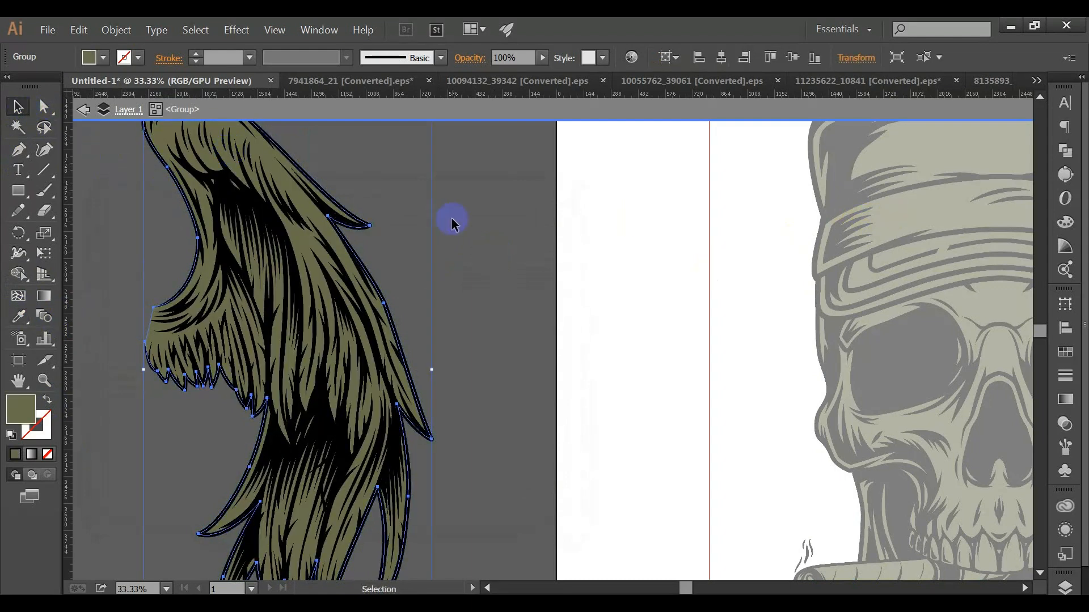
pyautogui.doubleClick(476, 221)
# - Place the green wing over the side of the skull opposite the cigar, send it behind the skull, and lower it slightly
pyautogui.scroll(-2, 420, 262)
pyautogui.scroll(-1, 419, 262)
pyautogui.moveTo(373, 268); pyautogui.dragTo(700, 281)
pyautogui.moveTo(759, 278); pyautogui.dragTo(551, 302)
pyautogui.click(566, 311)
pyautogui.click(517, 325)
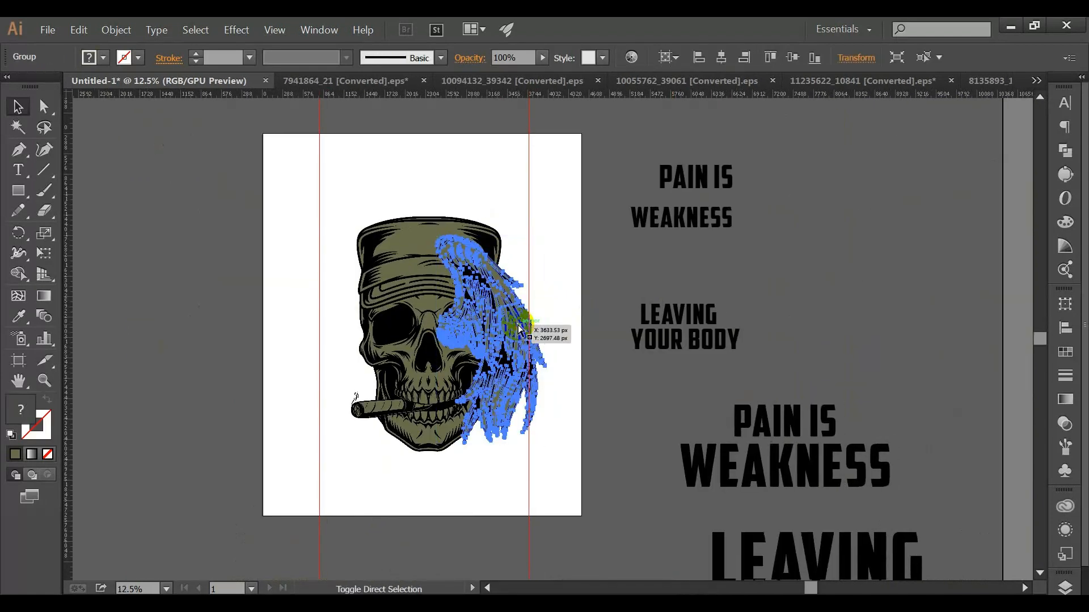
pyautogui.hotkey('ctrl', 'shift', '[')
pyautogui.click(573, 158)
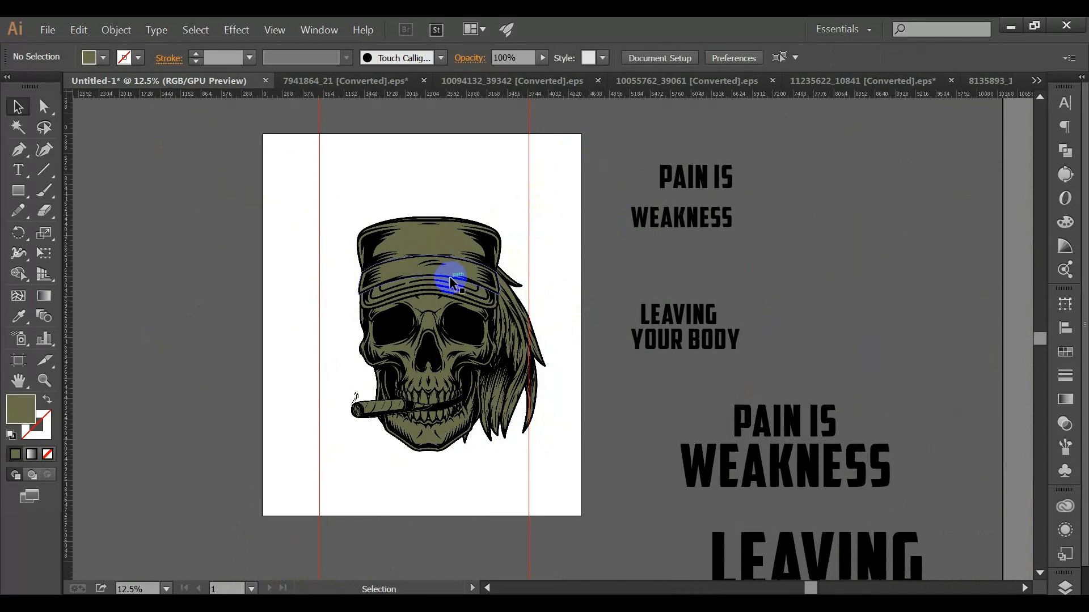
pyautogui.moveTo(502, 341)
pyautogui.mouseDown()
pyautogui.moveTo(512, 350)
pyautogui.moveTo(502, 351)
pyautogui.mouseUp()
pyautogui.click(556, 336)
# - Reflect a copy of the wing across the vertical axis and position it behind the cigar side of the skull
pyautogui.click(514, 356)
pyautogui.press('o')
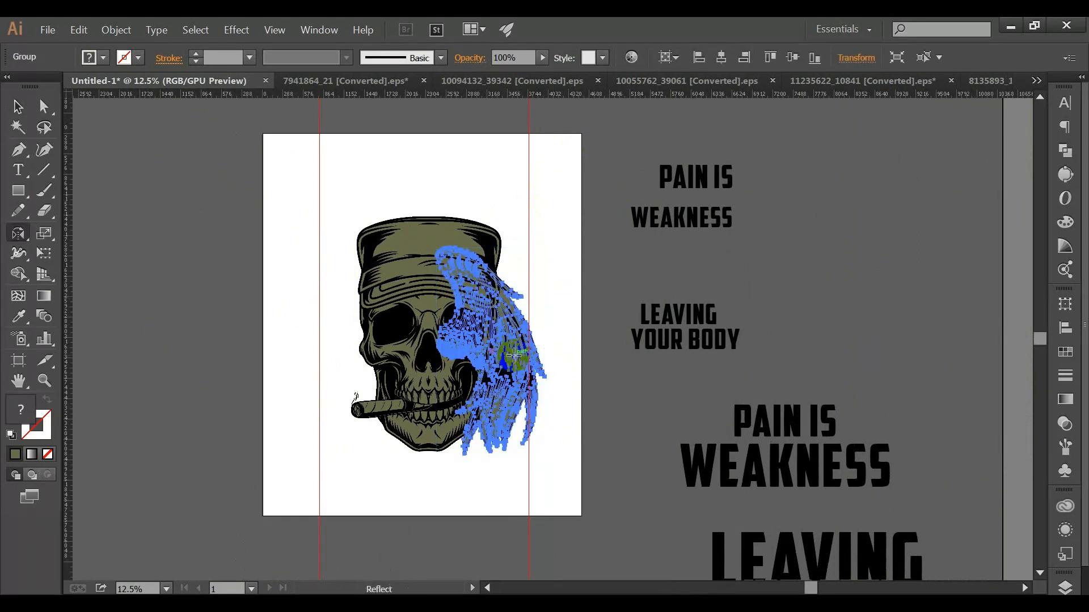
pyautogui.press('Return')
pyautogui.click(787, 496)
pyautogui.press('v')
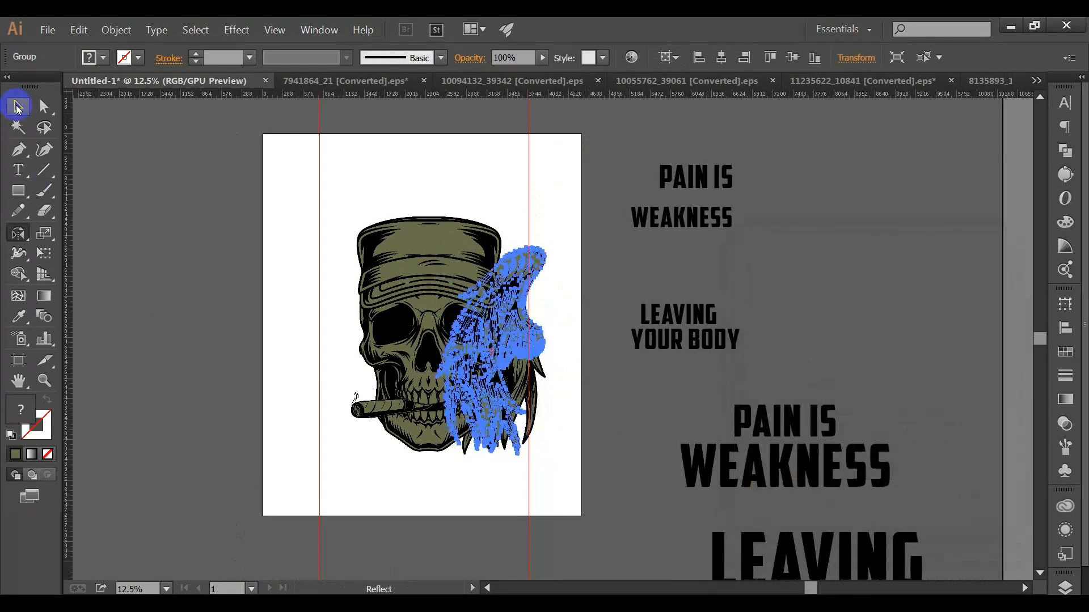
pyautogui.moveTo(491, 342); pyautogui.dragTo(345, 348)
pyautogui.click(264, 340)
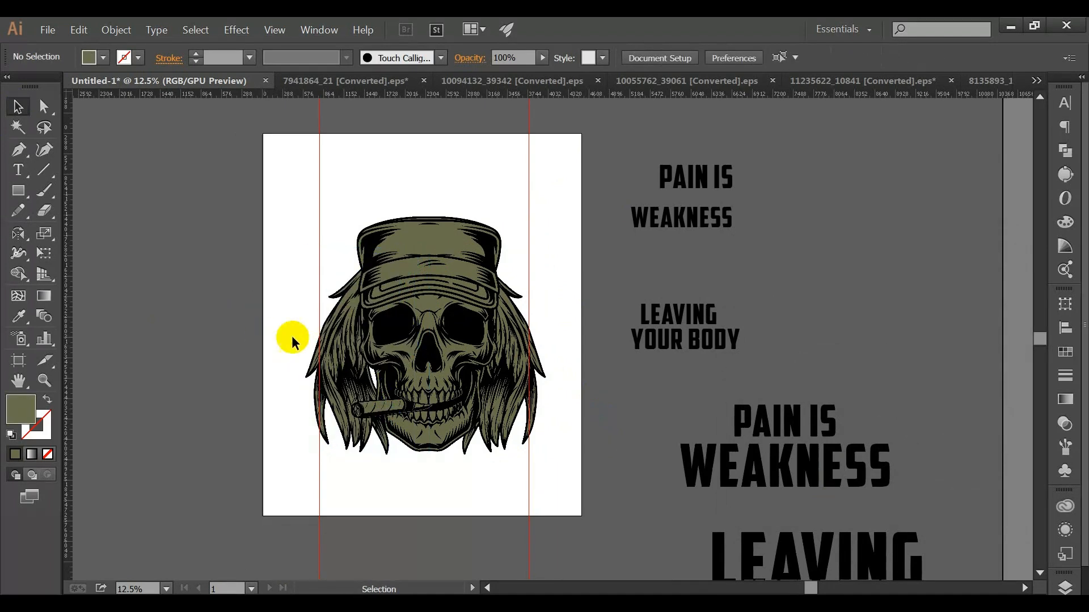
# - Nudge the cigar-side wing sideways until it tucks in behind the skull, symmetrical with the opposite wing
pyautogui.click(343, 346)
pyautogui.press('Left')
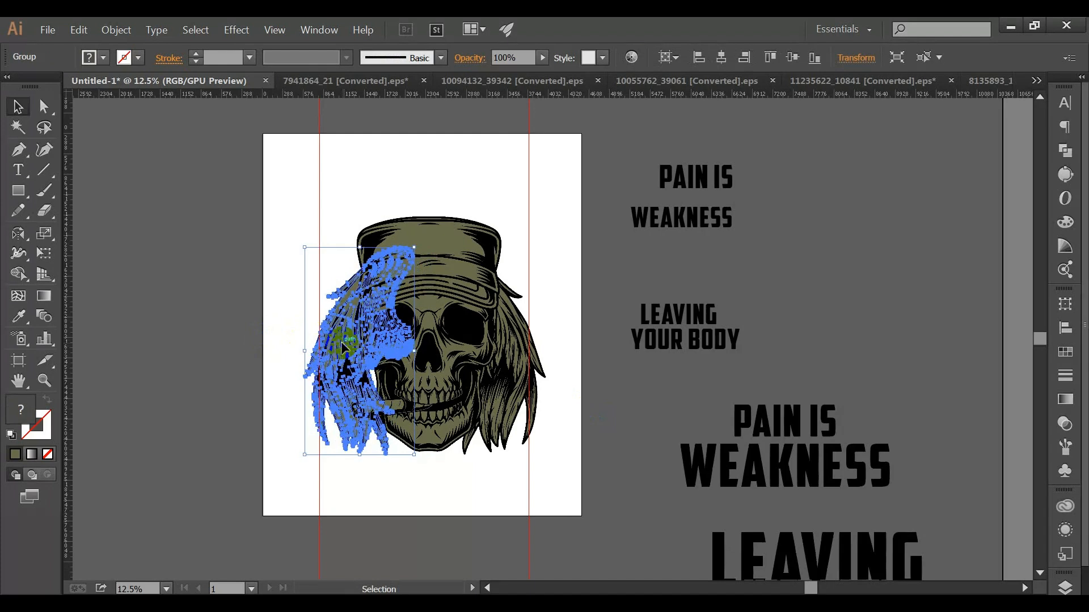
pyautogui.press('Left')
pyautogui.press('Left')
pyautogui.press('Left')
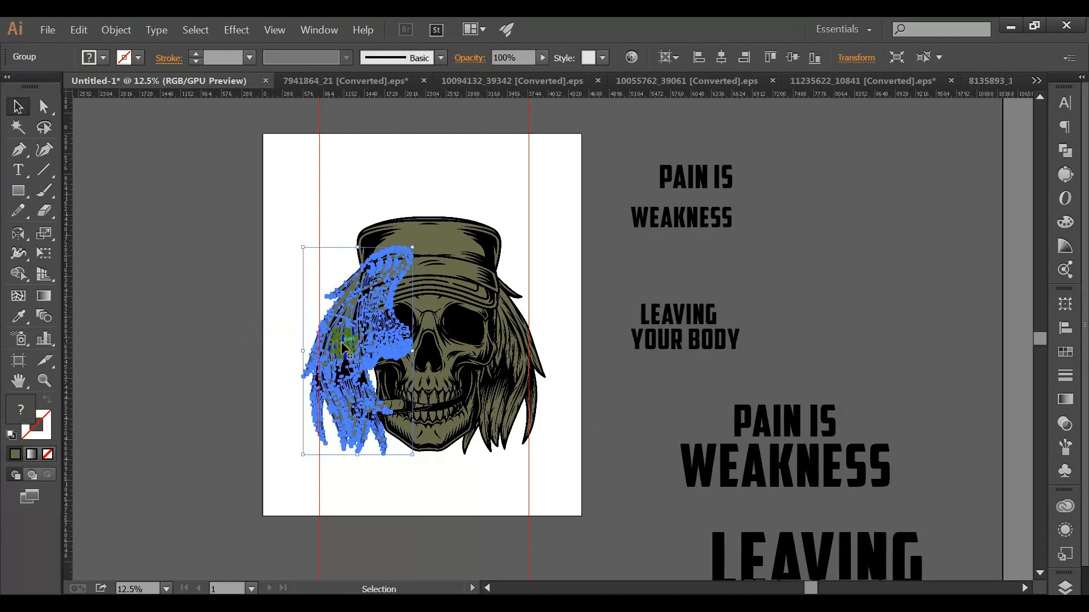
pyautogui.click(197, 281)
pyautogui.click(336, 333)
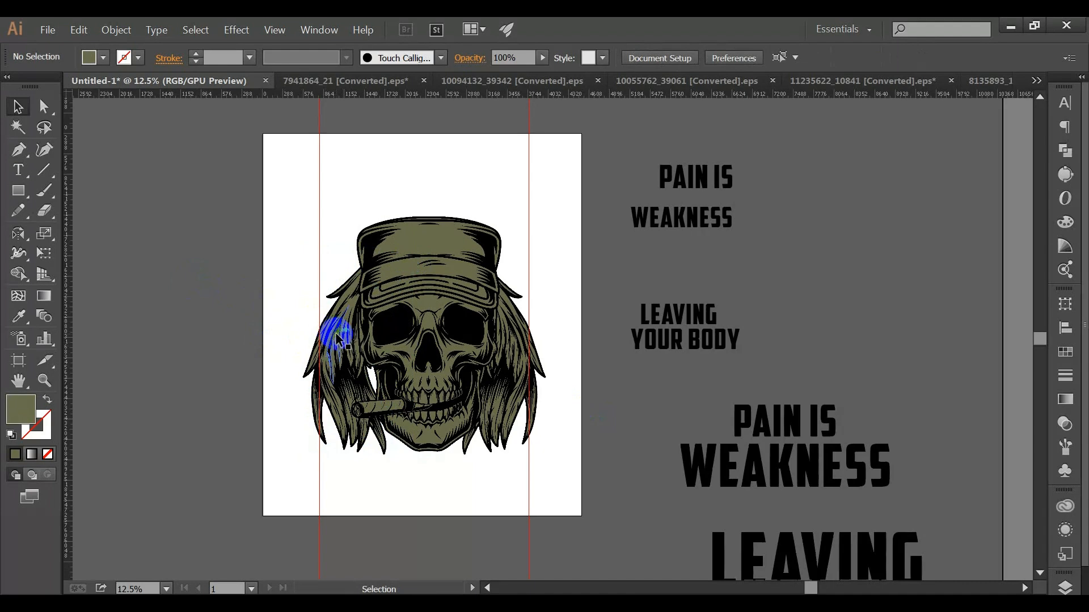
pyautogui.press('Right')
pyautogui.press('Right')
pyautogui.press('Right')
pyautogui.press('Right')
pyautogui.press('Right')
pyautogui.press('Right')
pyautogui.press('Right')
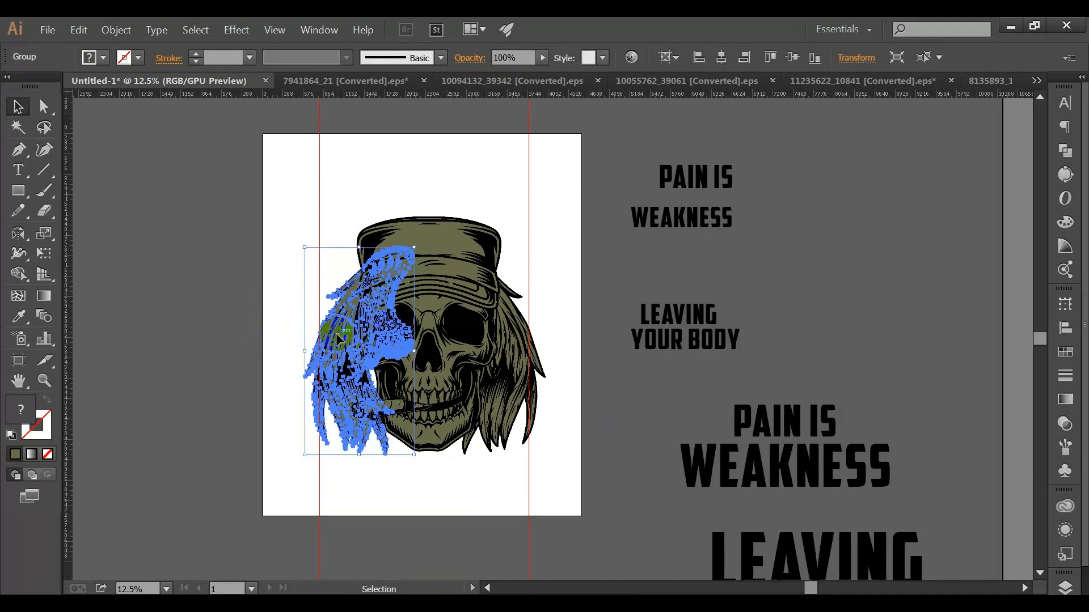
pyautogui.press('Right')
pyautogui.press('Right')
pyautogui.press('Right')
pyautogui.press('Right')
pyautogui.press('Right')
pyautogui.press('Right')
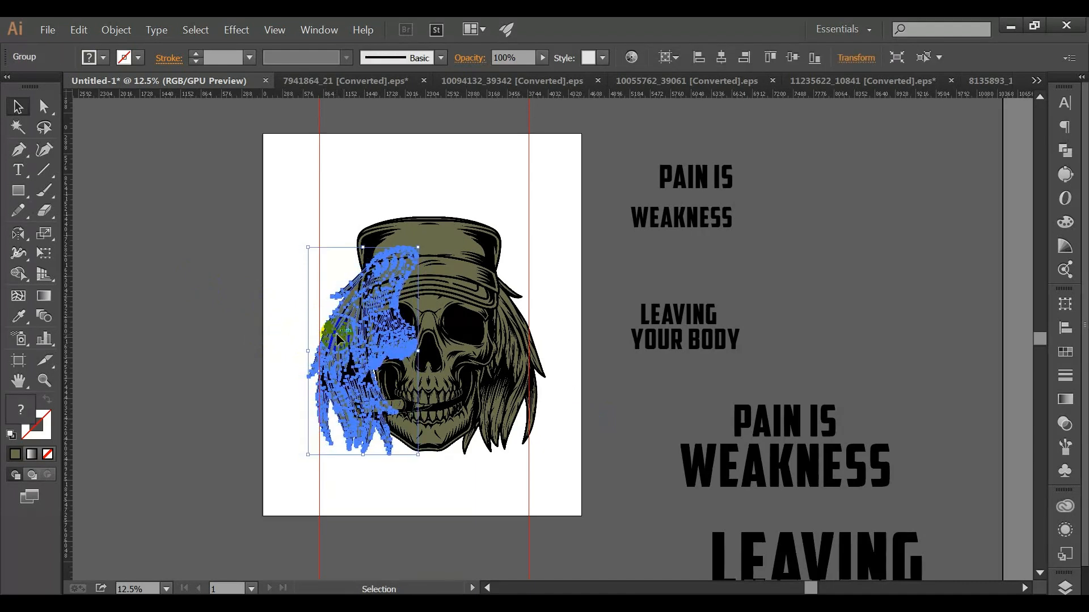
pyautogui.click(256, 305)
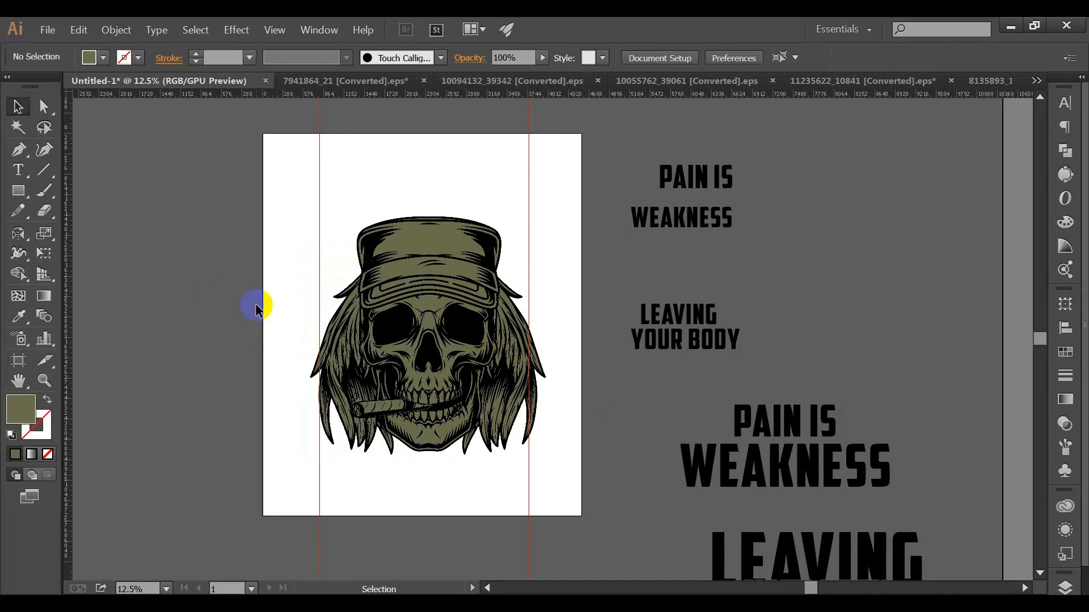
# - Try scaling the skull down slightly between the two wings
pyautogui.click(470, 303)
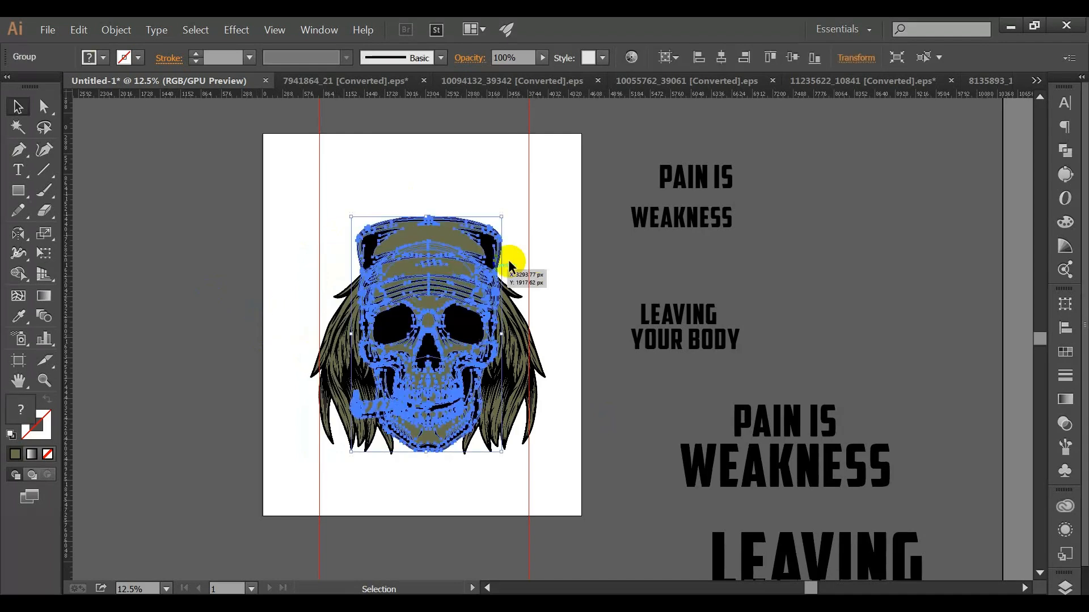
pyautogui.moveTo(497, 225); pyautogui.dragTo(498, 225)
pyautogui.click(480, 169)
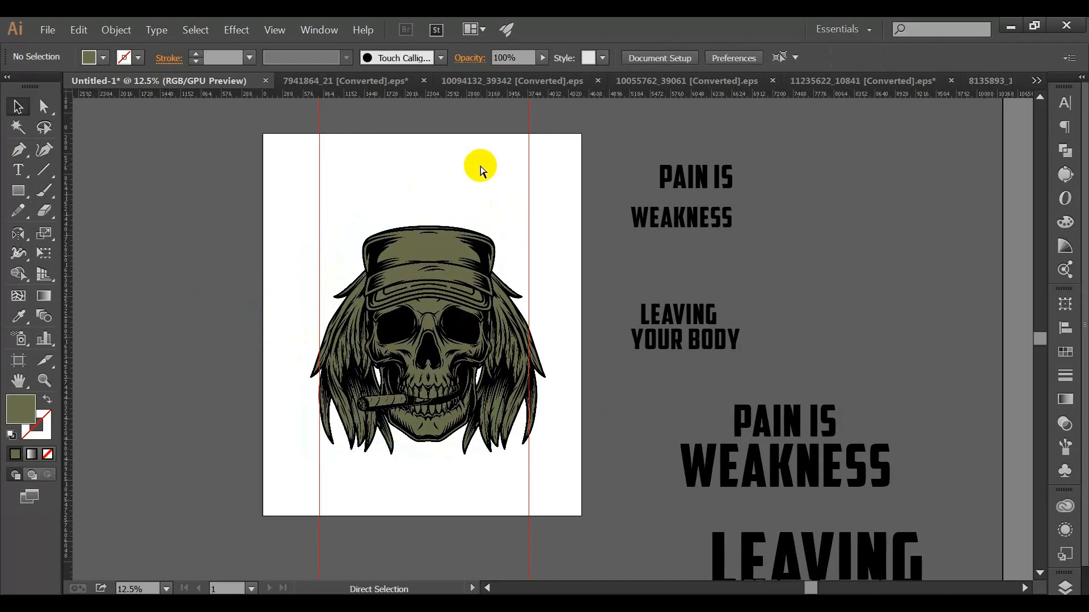
pyautogui.click(472, 219)
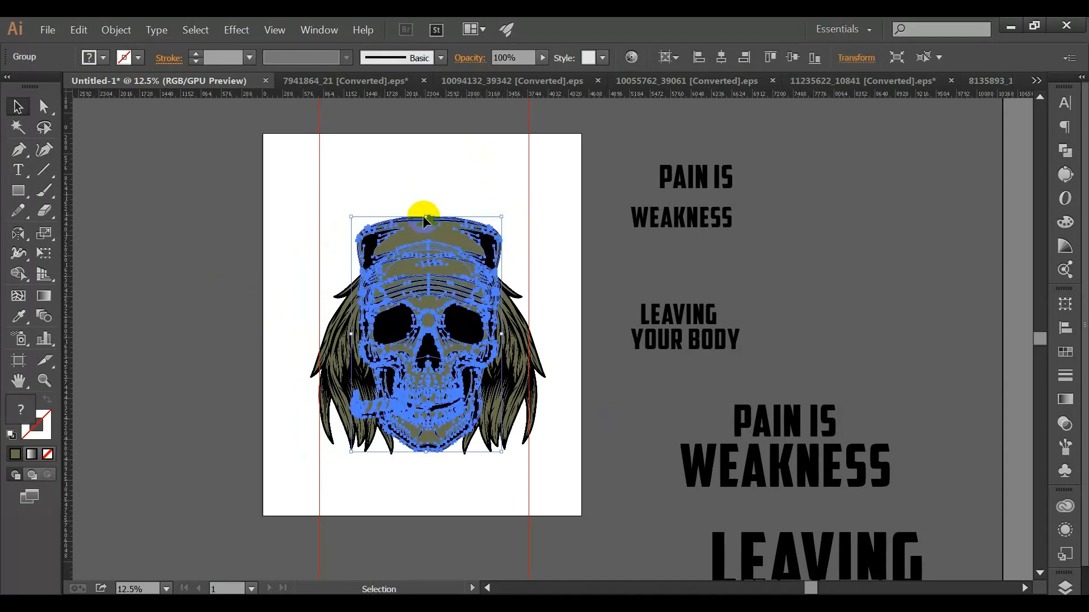
pyautogui.moveTo(426, 220); pyautogui.dragTo(439, 241)
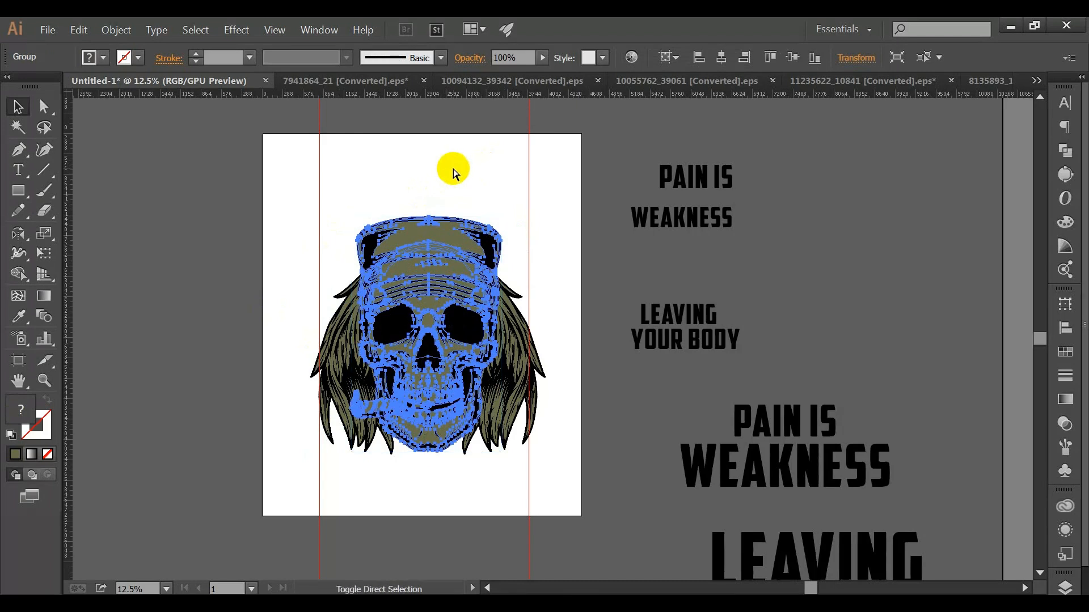
# - Offset the skull's paths outward with Miter joins and unite everything into one solid silhouette
pyautogui.hotkey('ctrl', 'shift', 'o')
pyautogui.click(480, 347)
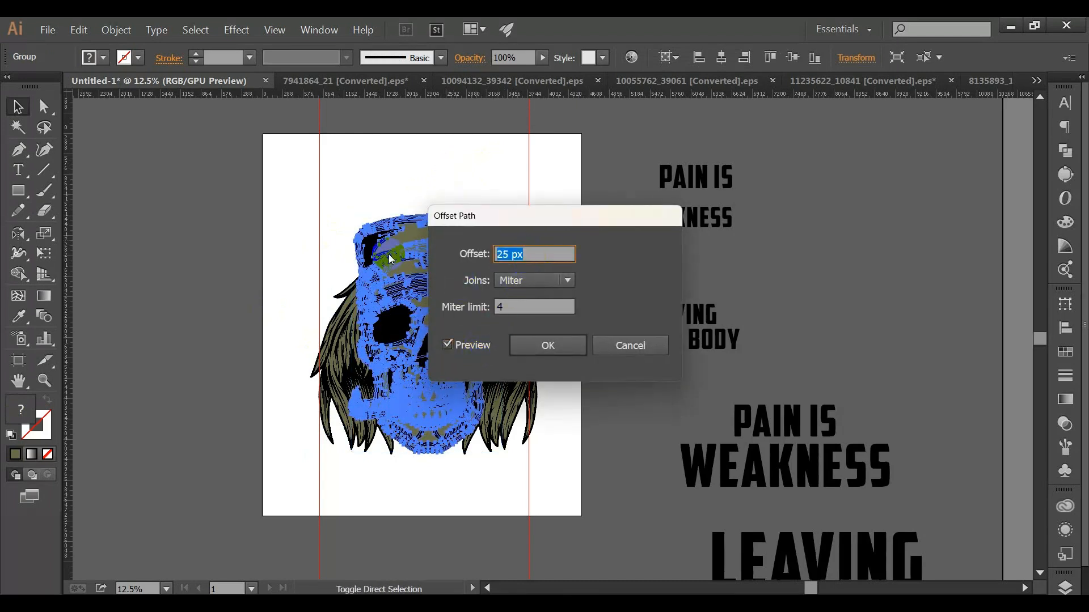
pyautogui.click(536, 349)
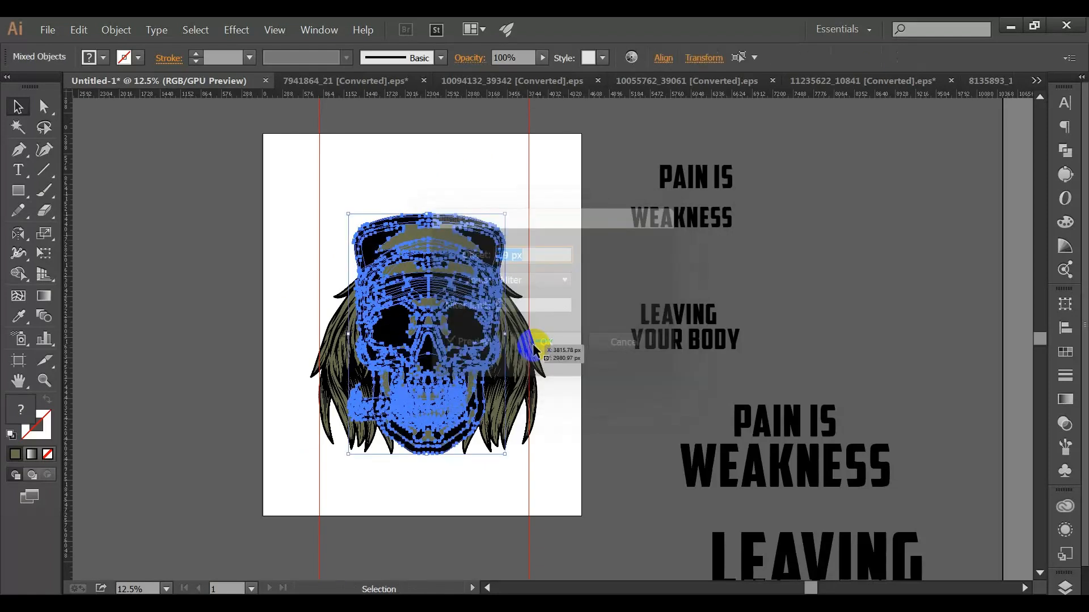
pyautogui.click(1066, 150)
pyautogui.click(868, 169)
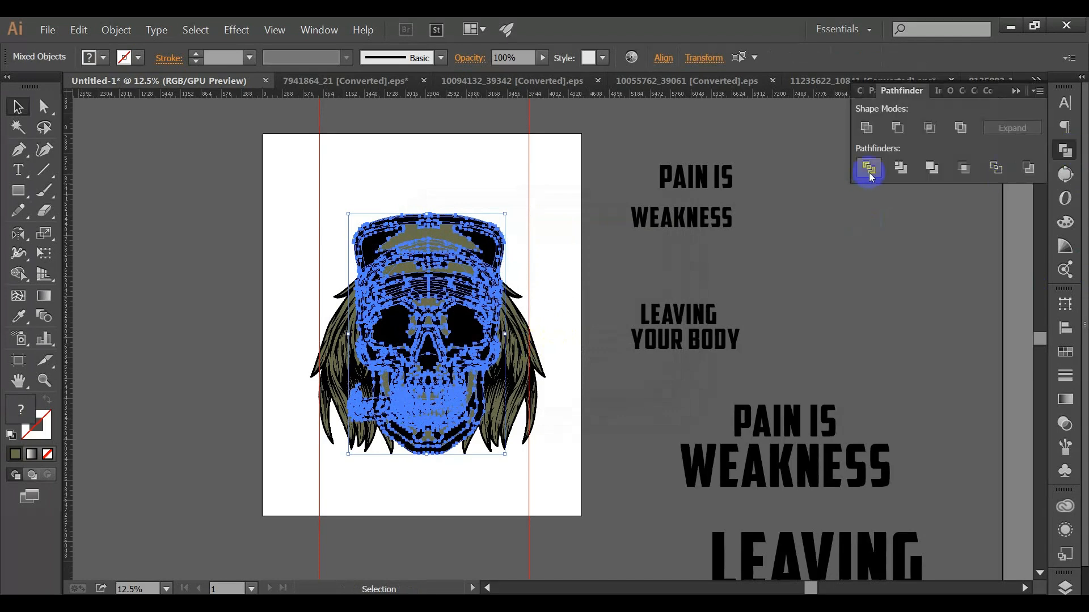
pyautogui.click(865, 128)
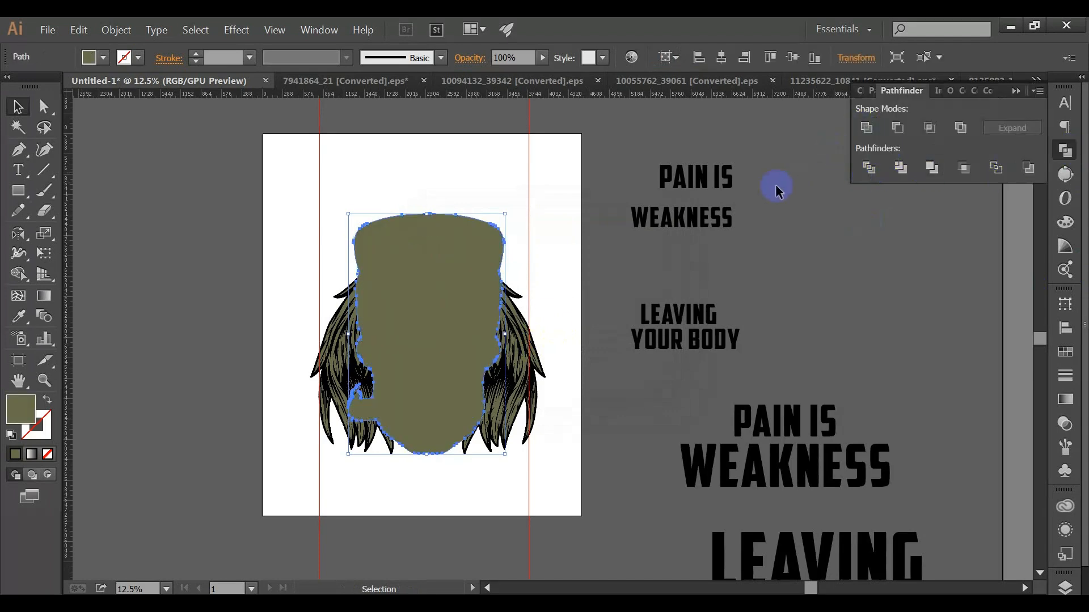
# - Fill the united skull silhouette with pure black and cut it from the artwork
pyautogui.click(7, 403)
pyautogui.doubleClick(14, 422)
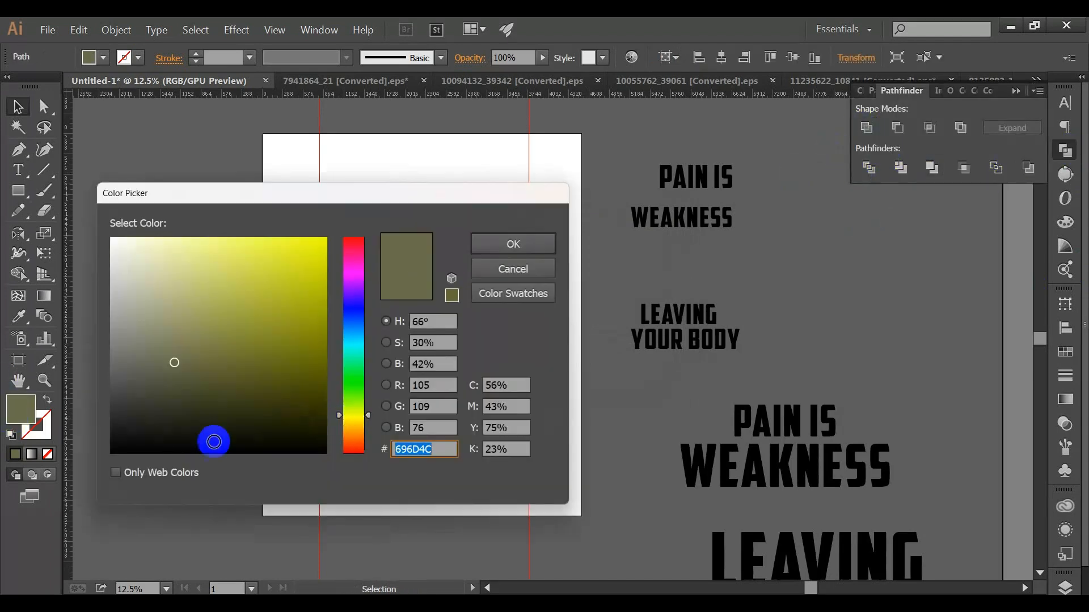
pyautogui.moveTo(213, 437); pyautogui.dragTo(93, 469)
pyautogui.click(491, 243)
pyautogui.click(107, 136)
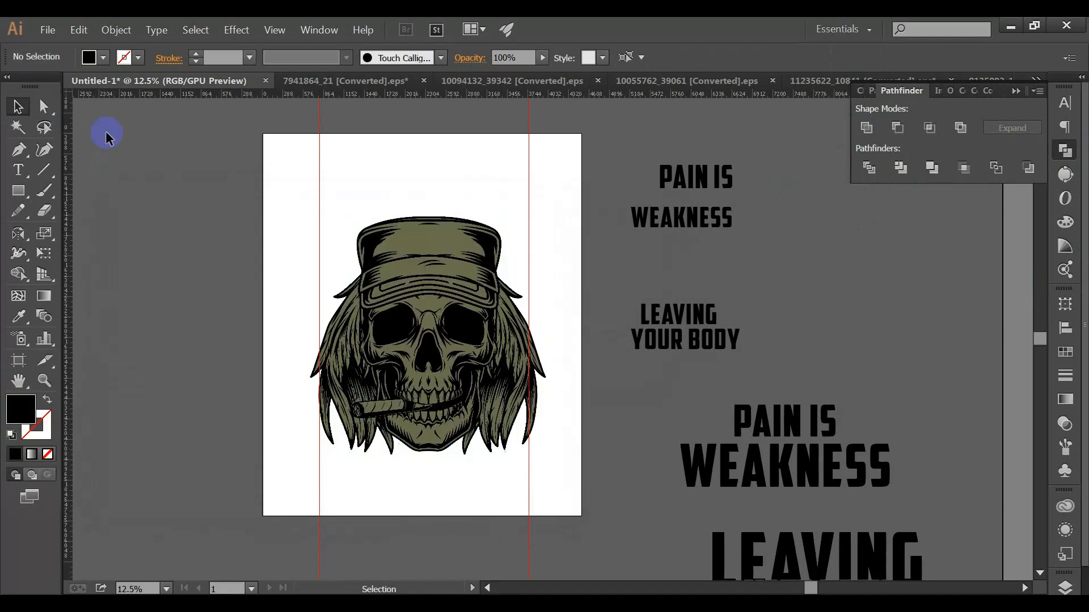
# - Create an opacity mask with Clip off on the two wings and paste the black silhouette in place inside it
pyautogui.click(326, 349)
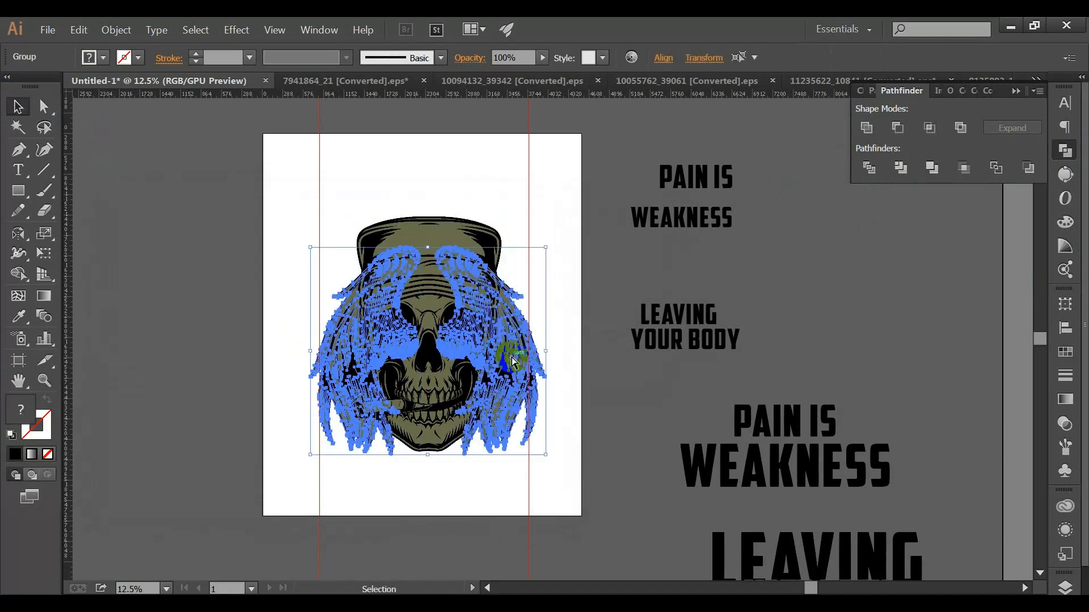
pyautogui.click(1065, 423)
pyautogui.doubleClick(943, 357)
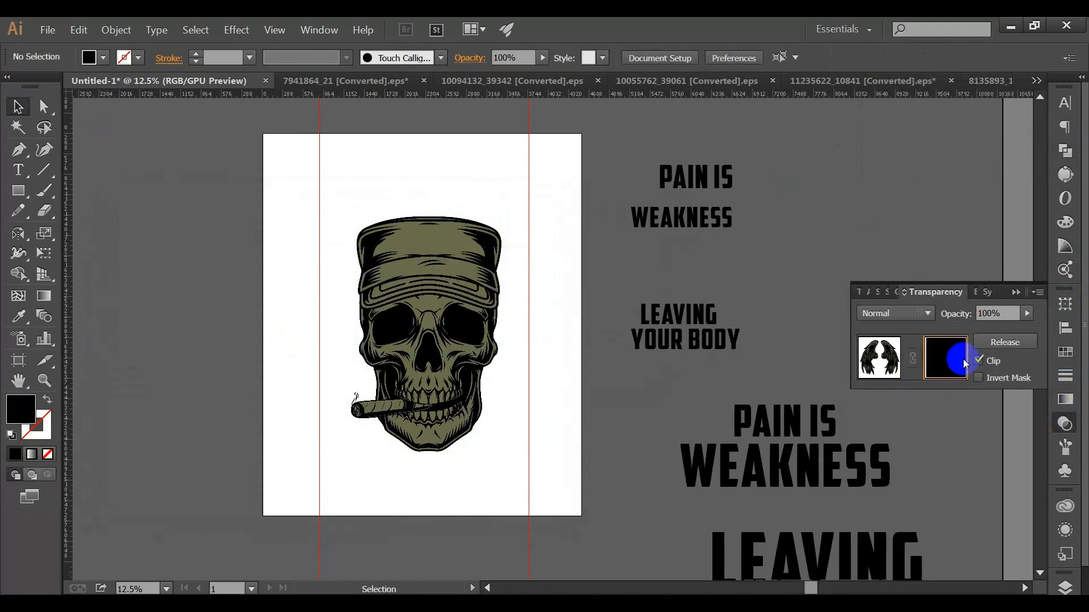
pyautogui.click(978, 361)
pyautogui.hotkey('ctrl', 'f')
pyautogui.click(587, 317)
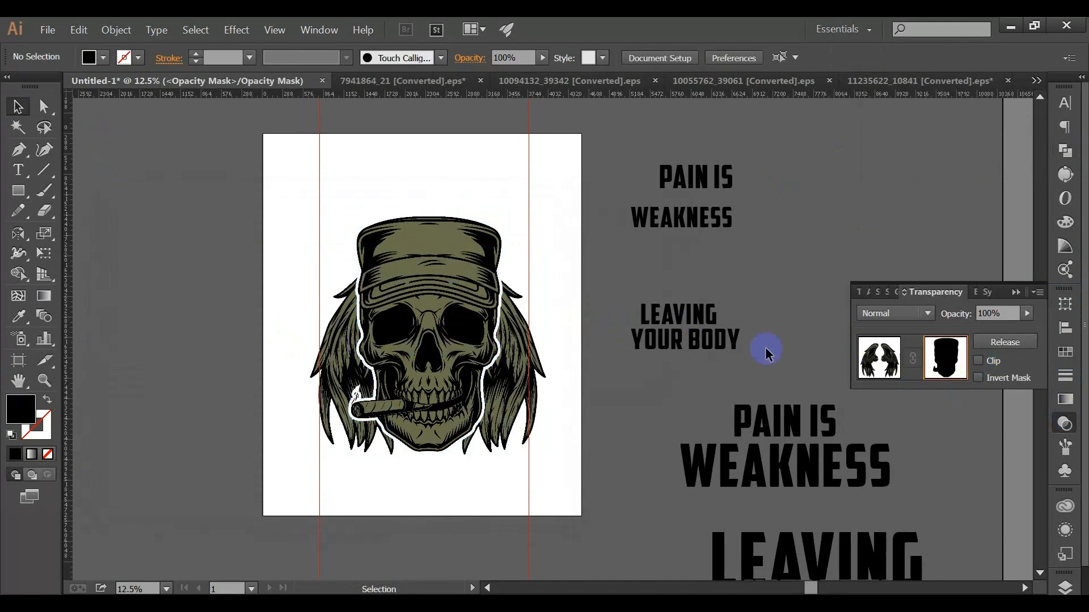
# - Leave mask editing and undo the opacity mask on the wings
pyautogui.click(879, 358)
pyautogui.click(565, 347)
pyautogui.moveTo(699, 603)
pyautogui.click(682, 557)
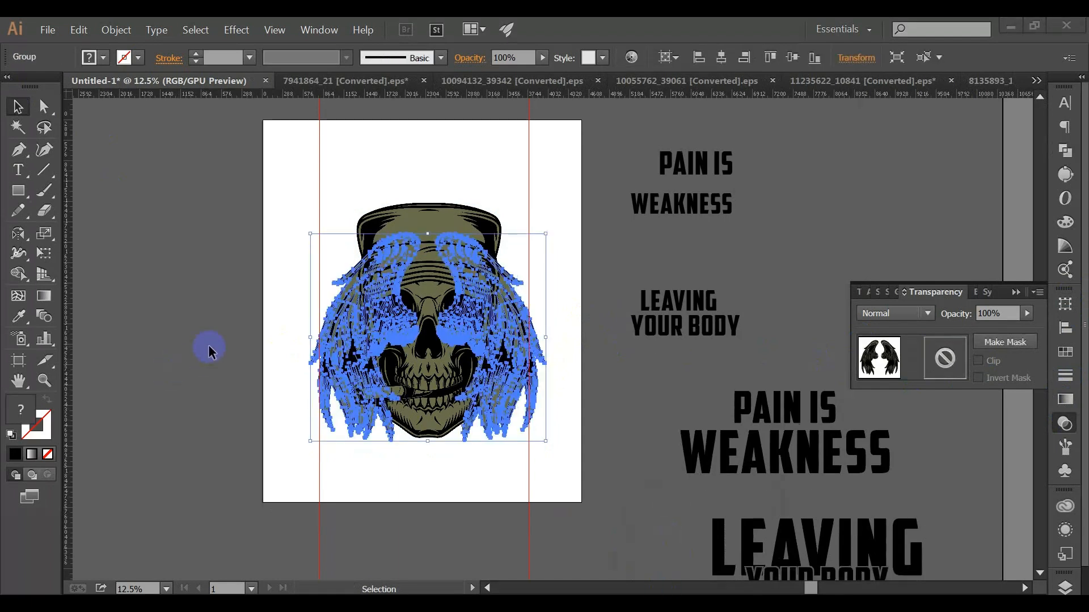
pyautogui.click(209, 345)
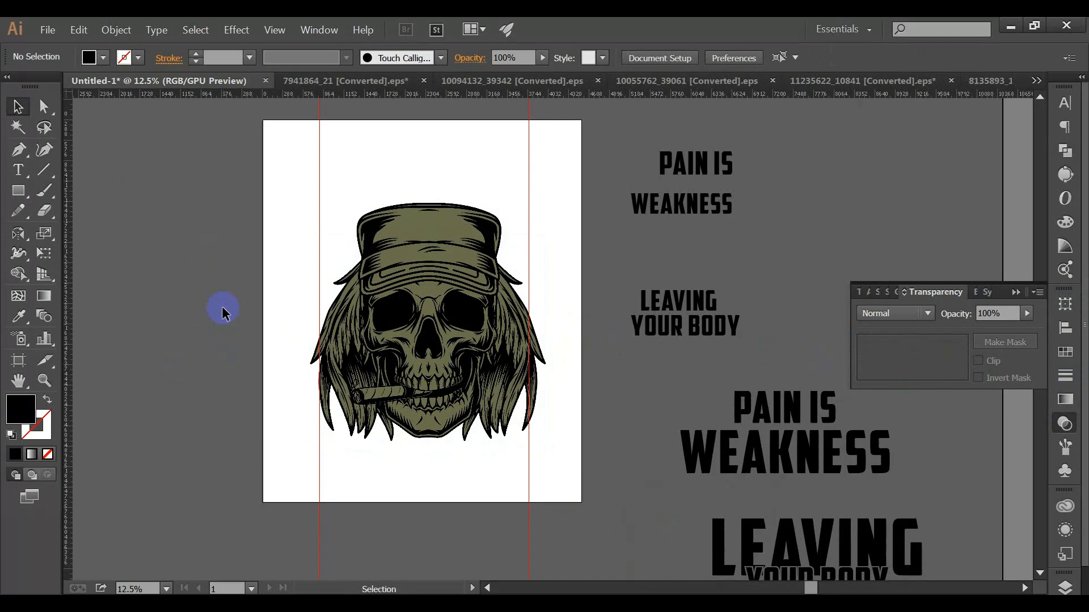
# - Scale the skull and wings down together, keeping the lower edge of the artwork in place
pyautogui.moveTo(366, 184); pyautogui.dragTo(488, 404)
pyautogui.moveTo(428, 203); pyautogui.dragTo(428, 239)
pyautogui.hotkey('ctrl', 'shift', 'a')
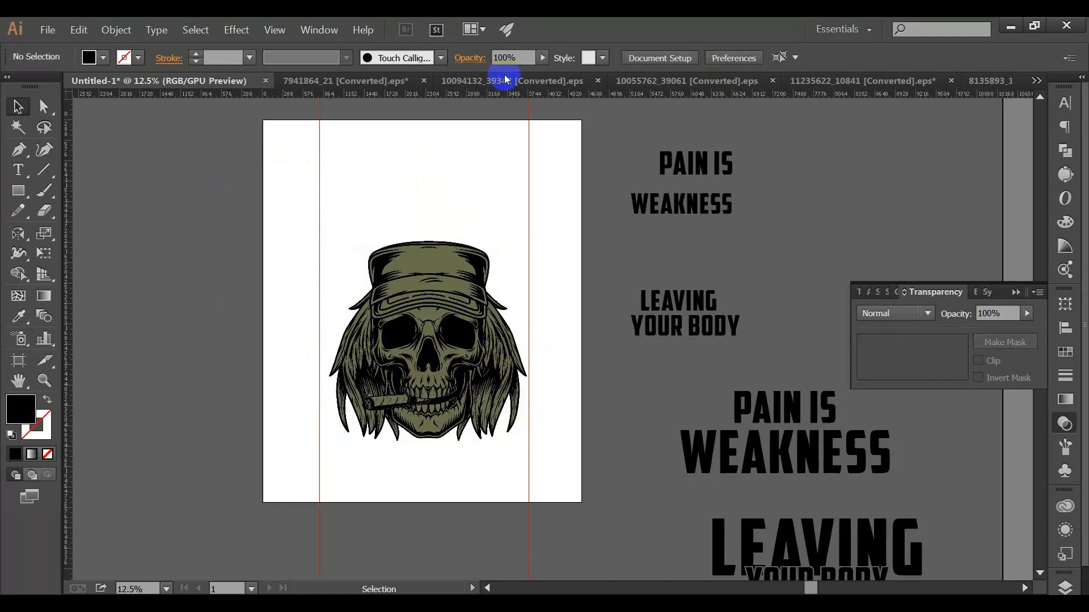
# - In the 11235622_10841 document, isolate one of the crossed revolvers, move it out of the tattoo emblem and copy it
pyautogui.click(709, 80)
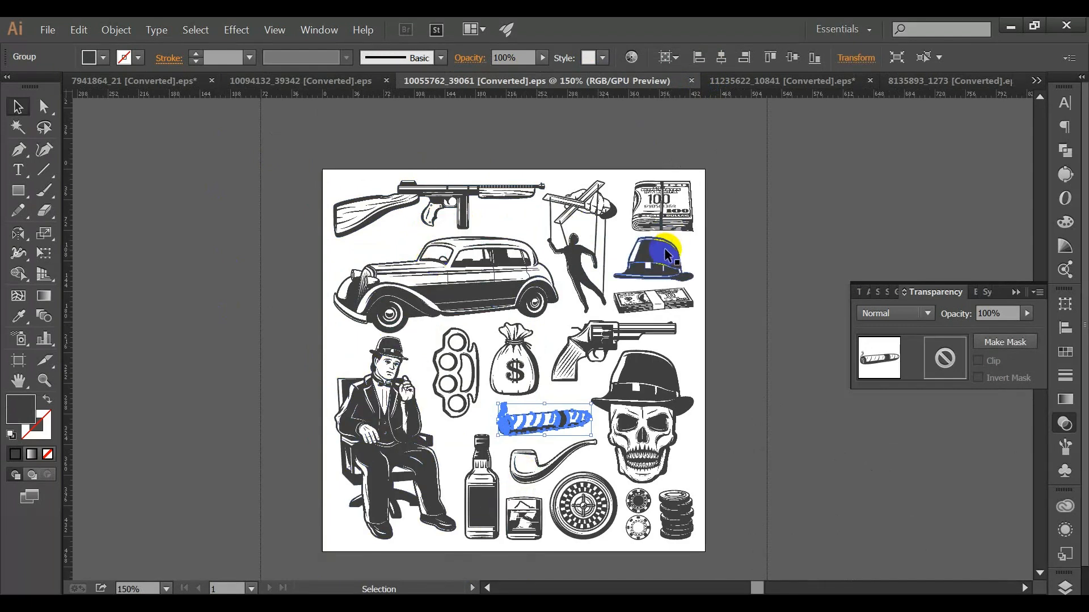
pyautogui.click(761, 81)
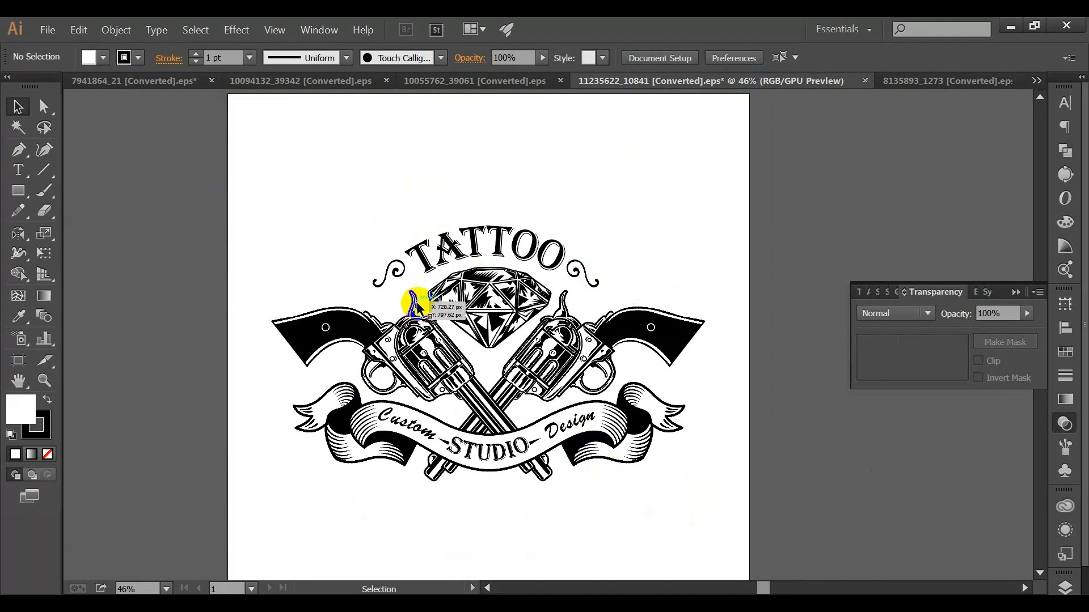
pyautogui.doubleClick(415, 359)
pyautogui.moveTo(418, 355); pyautogui.dragTo(262, 196)
pyautogui.press('v')
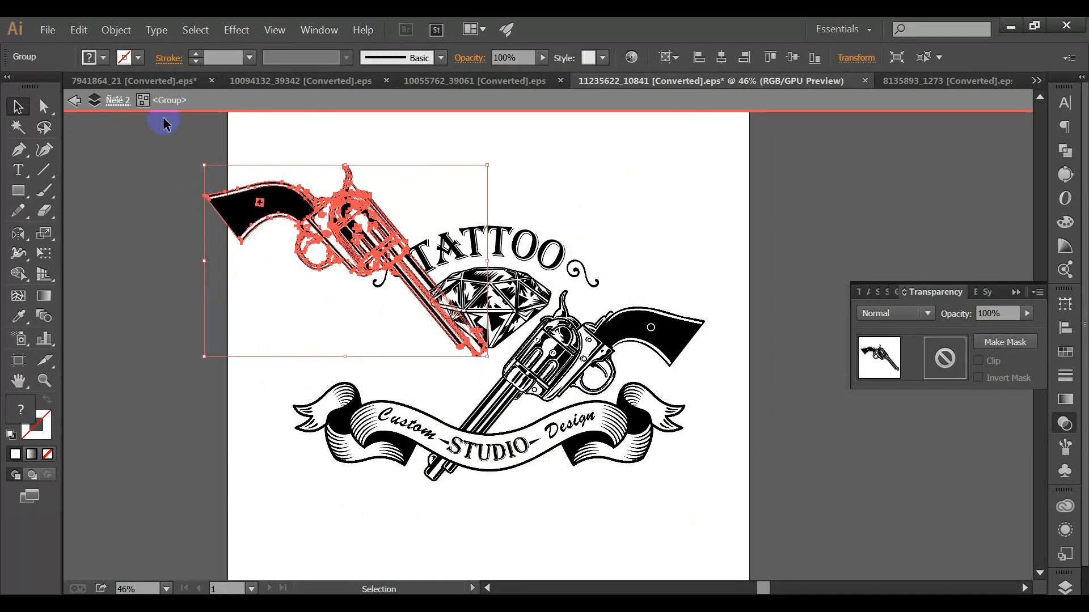
# - Switch to the Untitled-1 document, paste the revolver, and place it beside the skull just clear of the wing opposite the cigar
pyautogui.click(142, 80)
pyautogui.click(608, 282)
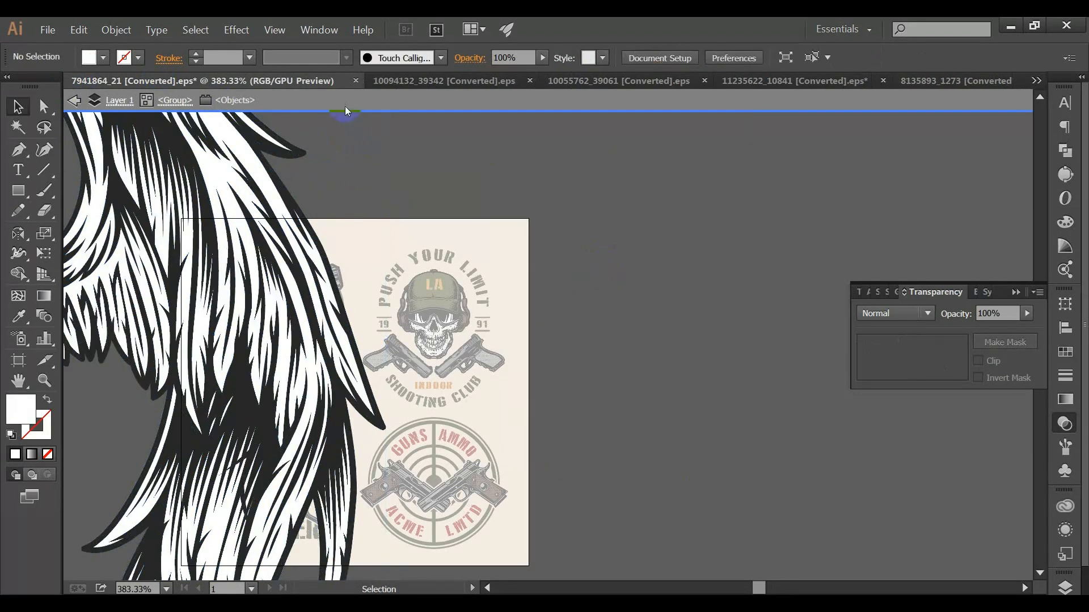
pyautogui.click(1037, 82)
pyautogui.click(971, 87)
pyautogui.moveTo(651, 294); pyautogui.dragTo(571, 347)
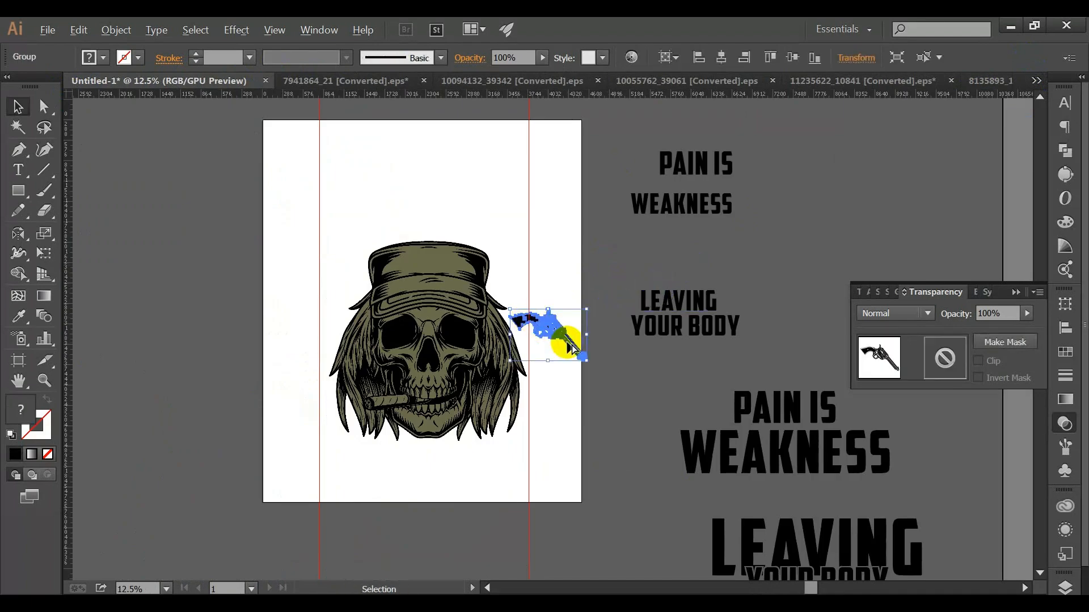
pyautogui.click(560, 389)
pyautogui.scroll(4, 560, 358)
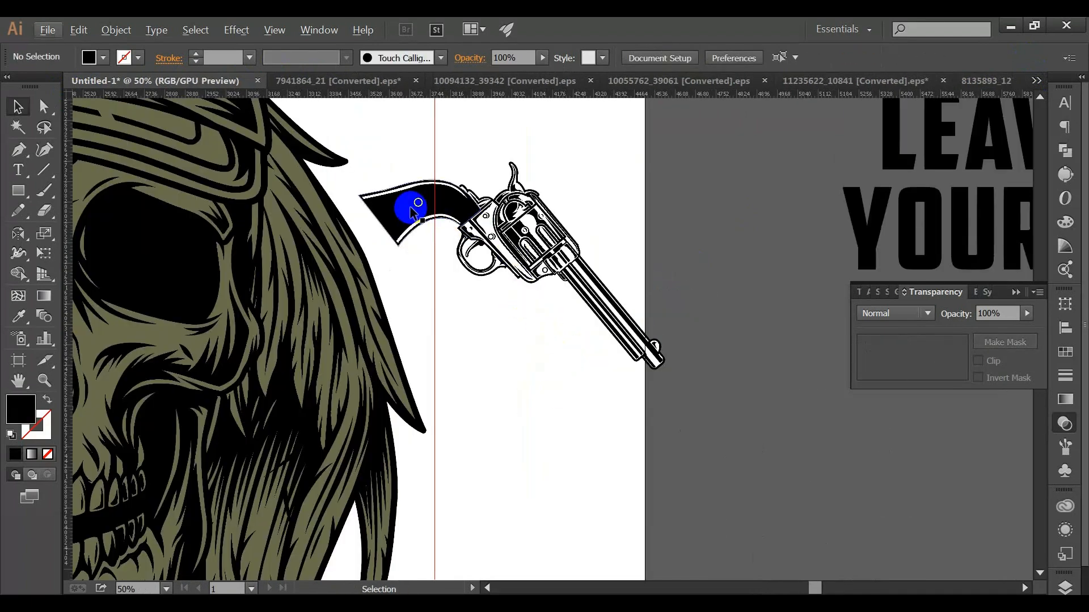
pyautogui.moveTo(411, 215); pyautogui.dragTo(519, 294)
pyautogui.click(17, 130)
pyautogui.click(620, 298)
pyautogui.scroll(2, 603, 322)
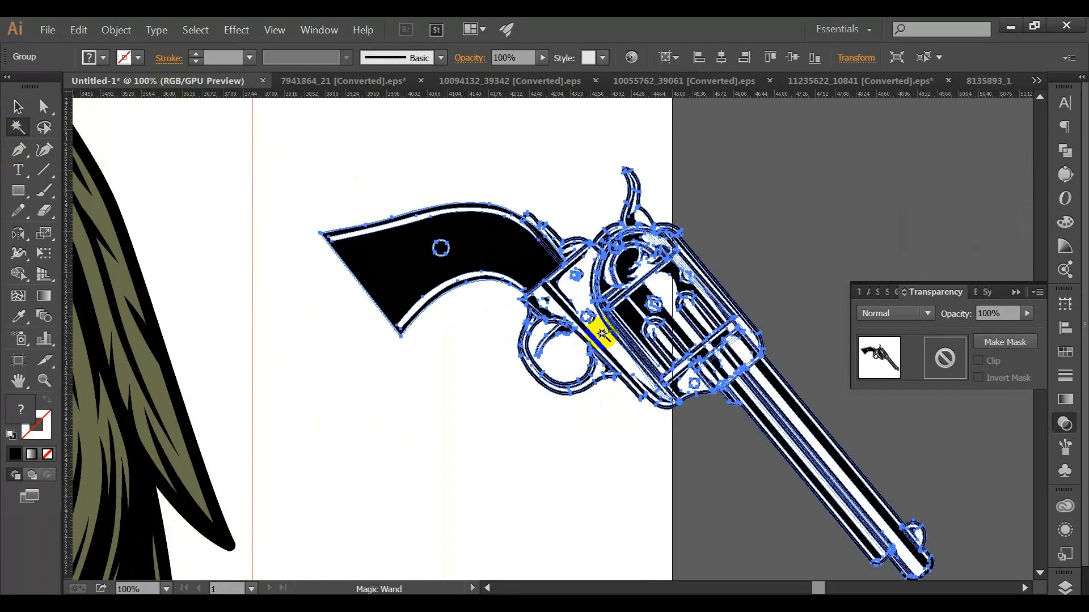
pyautogui.click(602, 334)
# - Isolate the revolver group, select all its black areas with the Magic Wand, and set the fill to 000000
pyautogui.click(17, 107)
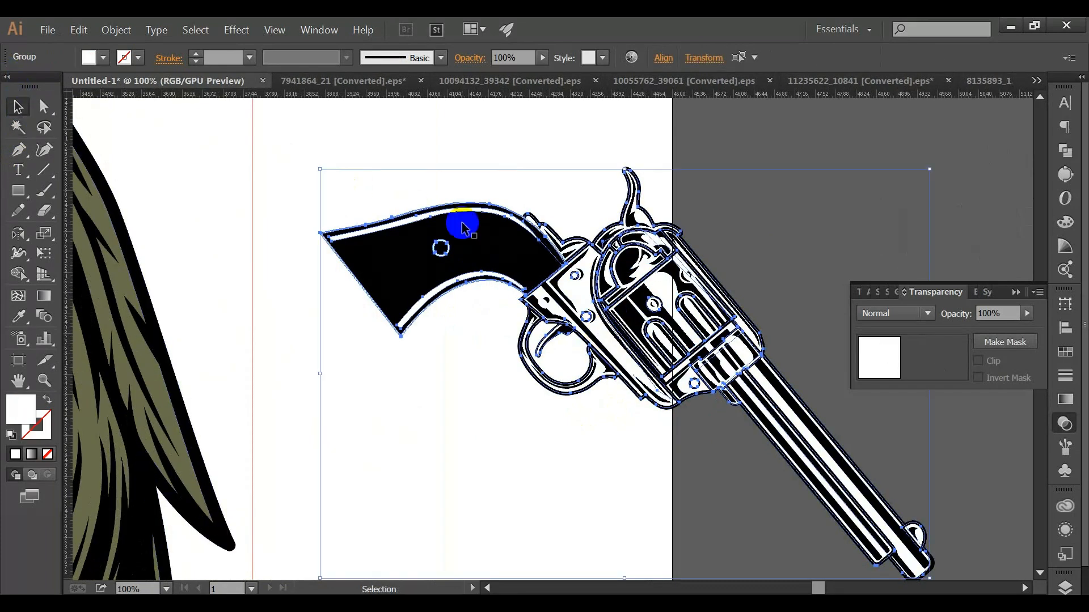
pyautogui.doubleClick(467, 247)
pyautogui.click(466, 246)
pyautogui.click(17, 137)
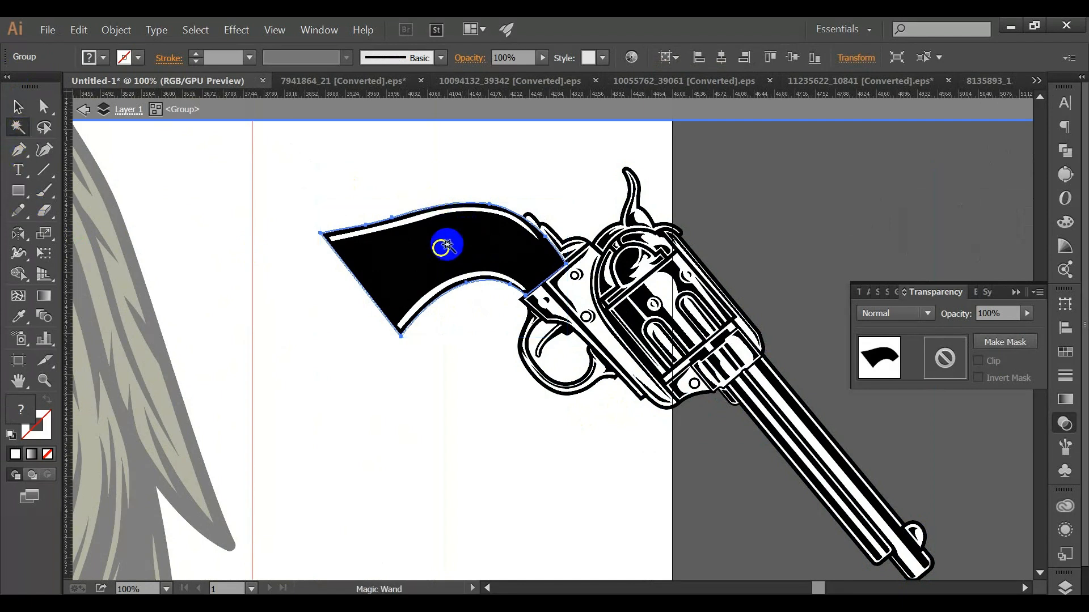
pyautogui.click(445, 245)
pyautogui.doubleClick(21, 407)
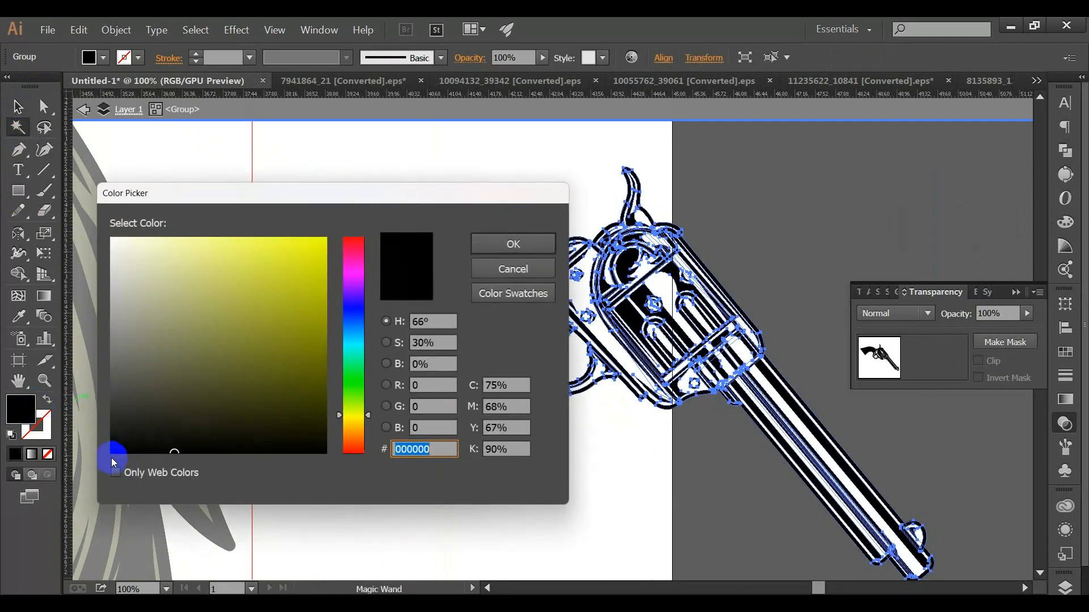
pyautogui.click(513, 244)
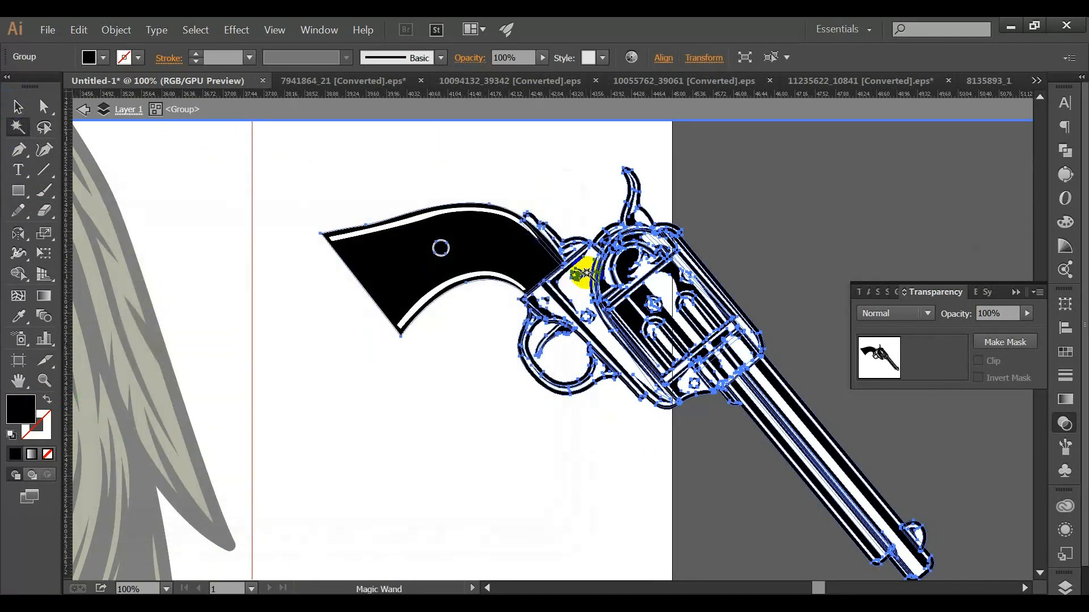
# - Recolour the revolver's white areas with the green sampled from the wing, and leave isolation
pyautogui.click(579, 300)
pyautogui.click(117, 286)
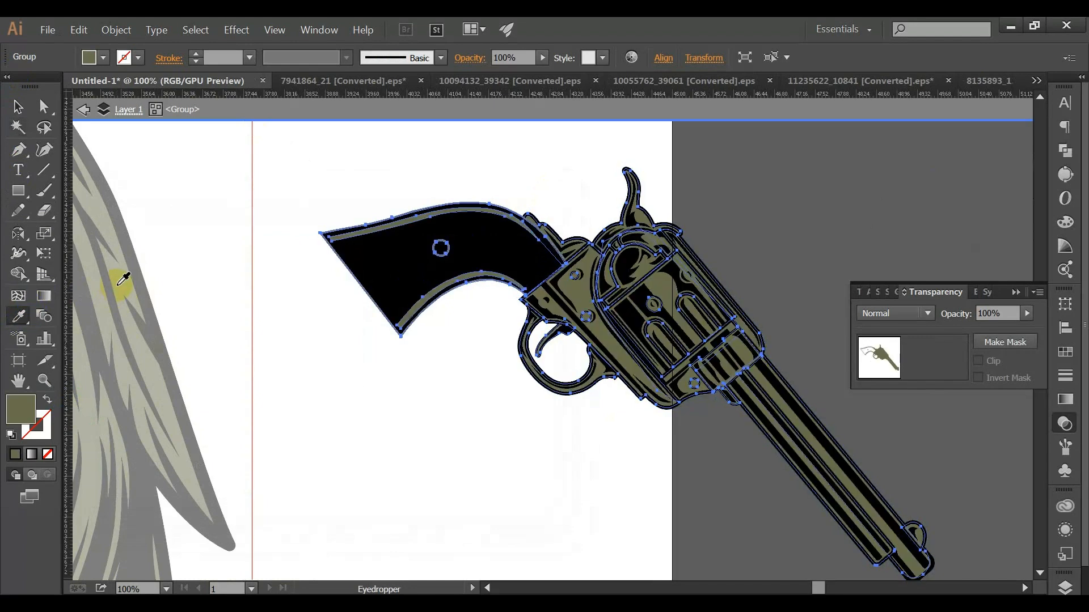
pyautogui.click(18, 107)
pyautogui.doubleClick(361, 169)
pyautogui.scroll(-4, 369, 231)
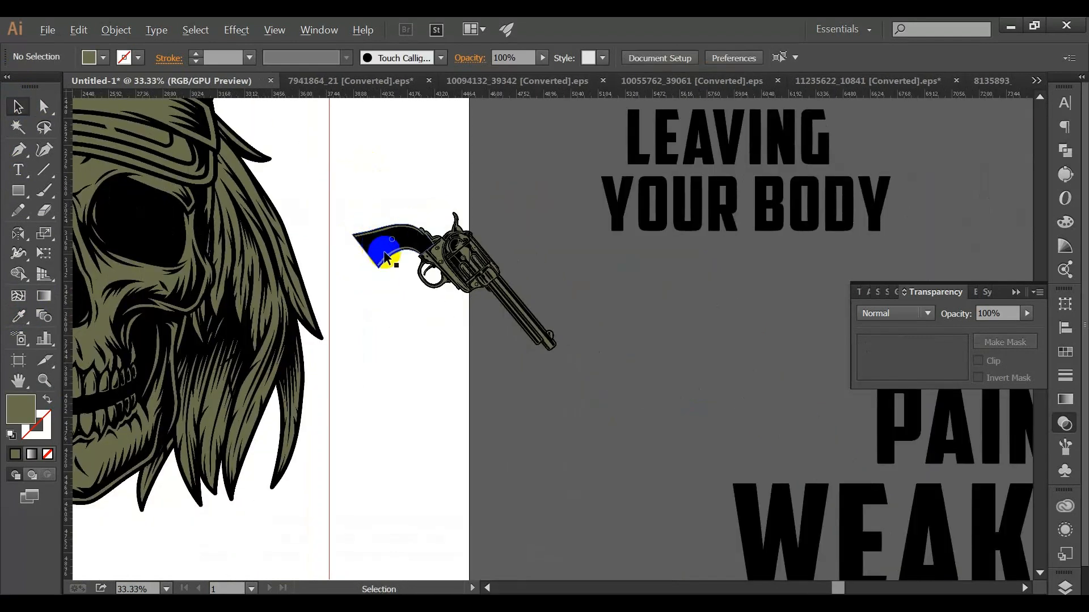
# - Rotate the revolver so its barrel points diagonally upward and place it beside the cap on the cigar side
pyautogui.moveTo(388, 301); pyautogui.dragTo(496, 339)
pyautogui.scroll(-1, 497, 339)
pyautogui.click(518, 311)
pyautogui.moveTo(590, 329); pyautogui.dragTo(233, 186)
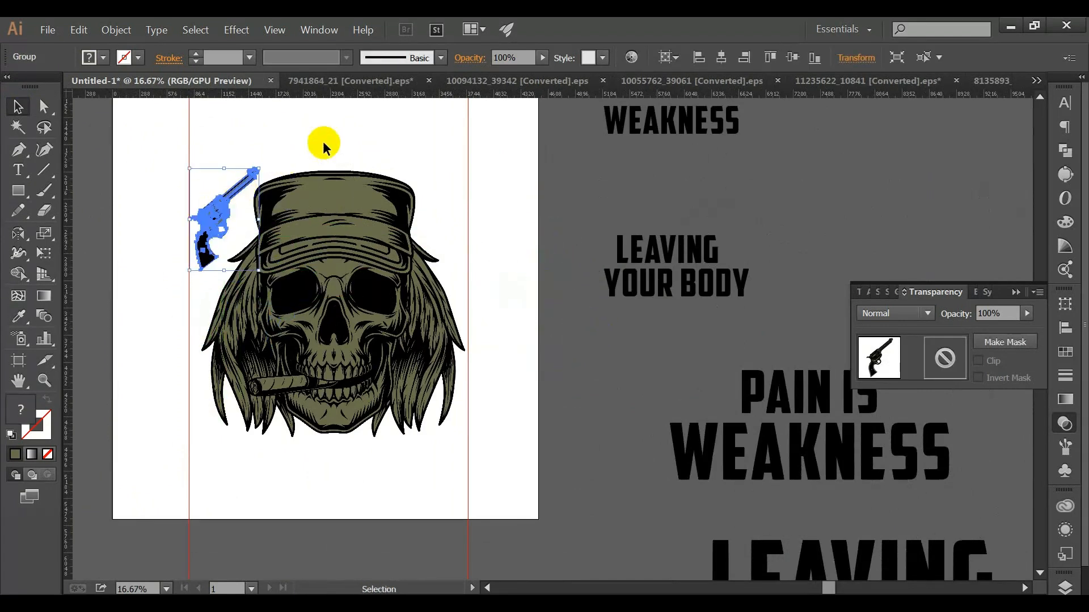
pyautogui.click(324, 142)
pyautogui.scroll(-1, 267, 202)
pyautogui.scroll(1, 390, 274)
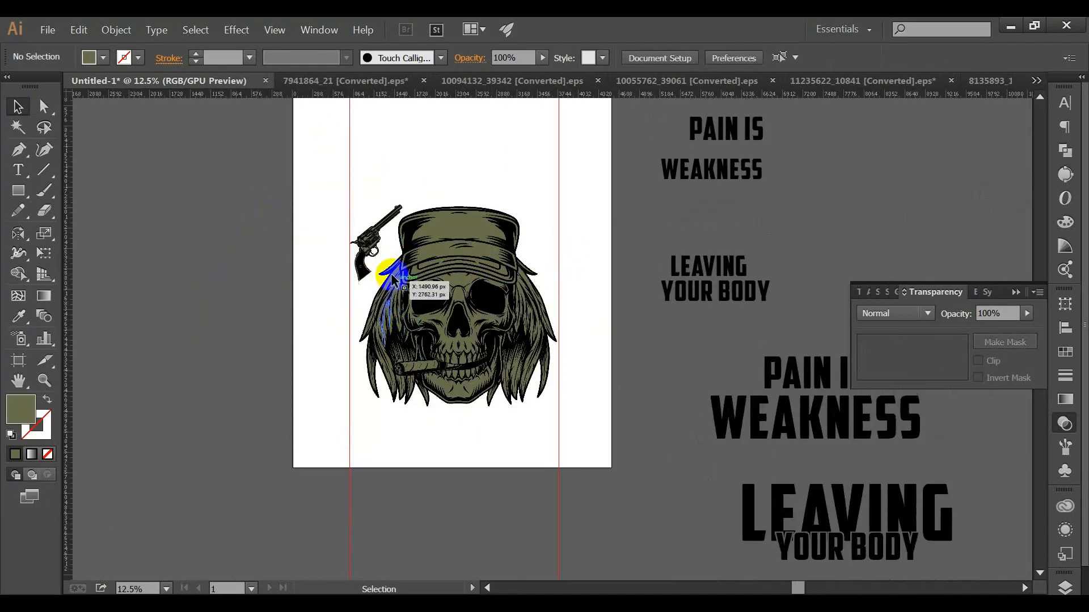
# - Rotate, resize and reposition the revolver so it fits between the cap and the guide on the cigar side, barrel pointing up
pyautogui.click(362, 278)
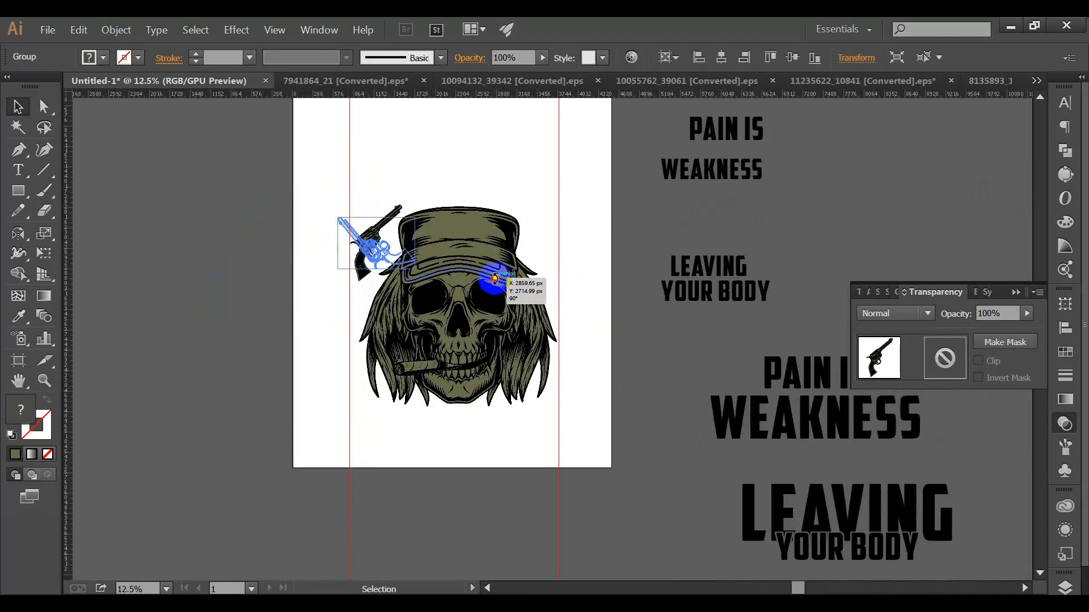
pyautogui.moveTo(495, 278); pyautogui.dragTo(495, 279)
pyautogui.moveTo(368, 253); pyautogui.dragTo(299, 259)
pyautogui.click(425, 462)
pyautogui.click(446, 461)
pyautogui.click(421, 426)
pyautogui.click(482, 462)
pyautogui.click(442, 452)
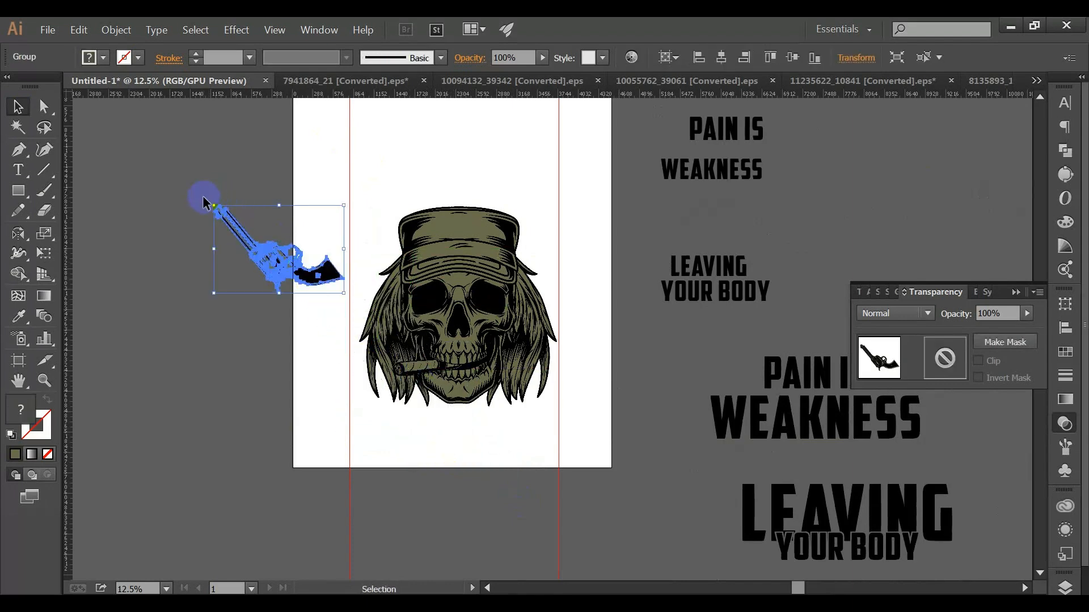
pyautogui.moveTo(208, 203); pyautogui.dragTo(373, 253)
pyautogui.click(468, 158)
pyautogui.click(425, 179)
pyautogui.click(427, 189)
pyautogui.click(393, 219)
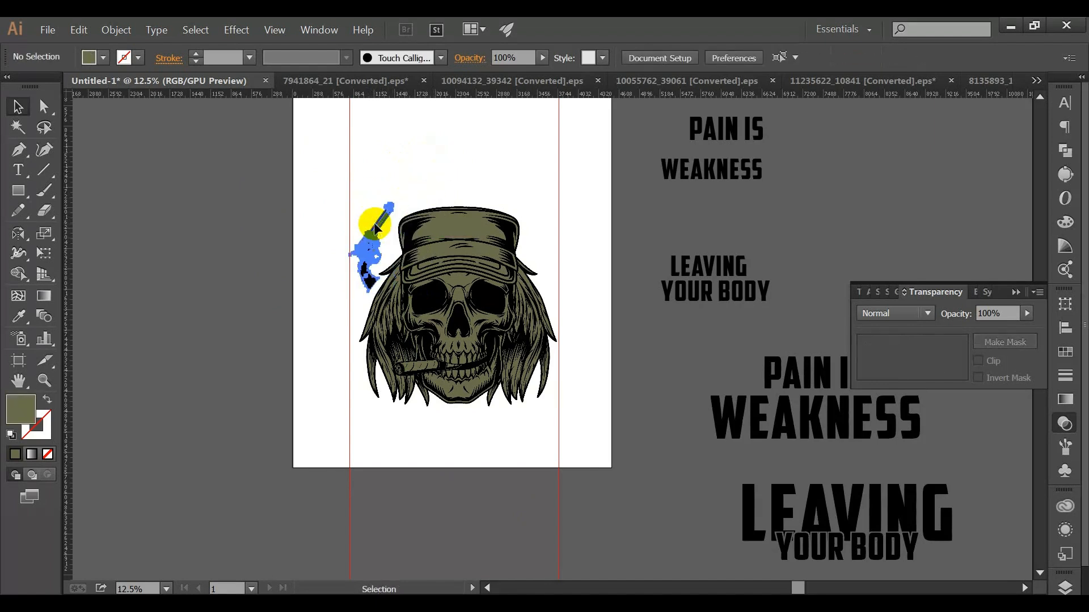
# - Make a mirrored copy of the revolver and place it at the same height on the opposite side of the cap
pyautogui.click(375, 227)
pyautogui.press('o')
pyautogui.press('Return')
pyautogui.click(811, 494)
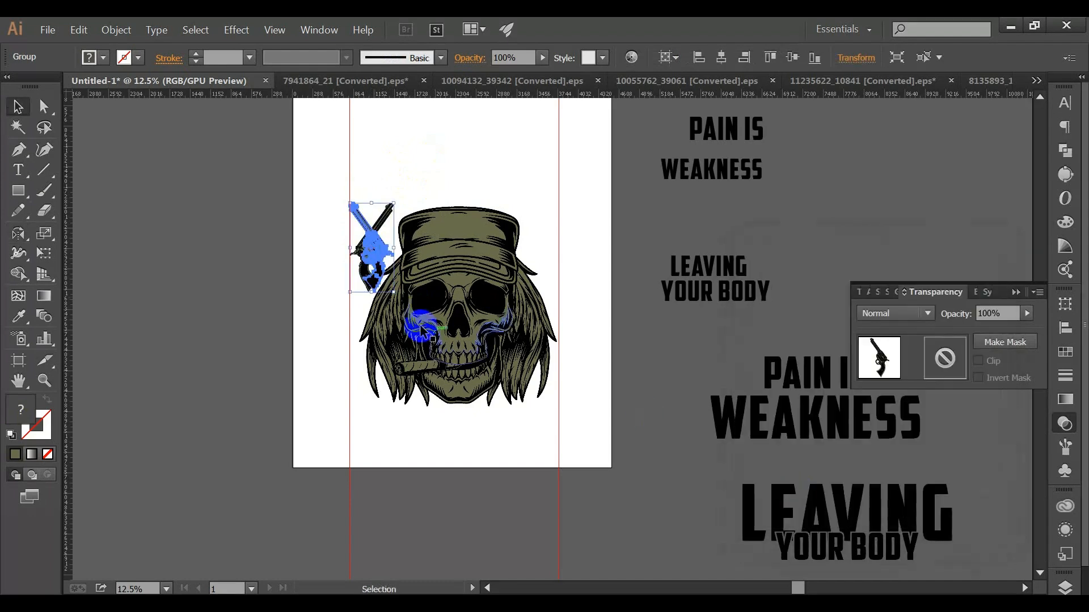
pyautogui.moveTo(372, 230); pyautogui.dragTo(542, 230)
pyautogui.click(587, 284)
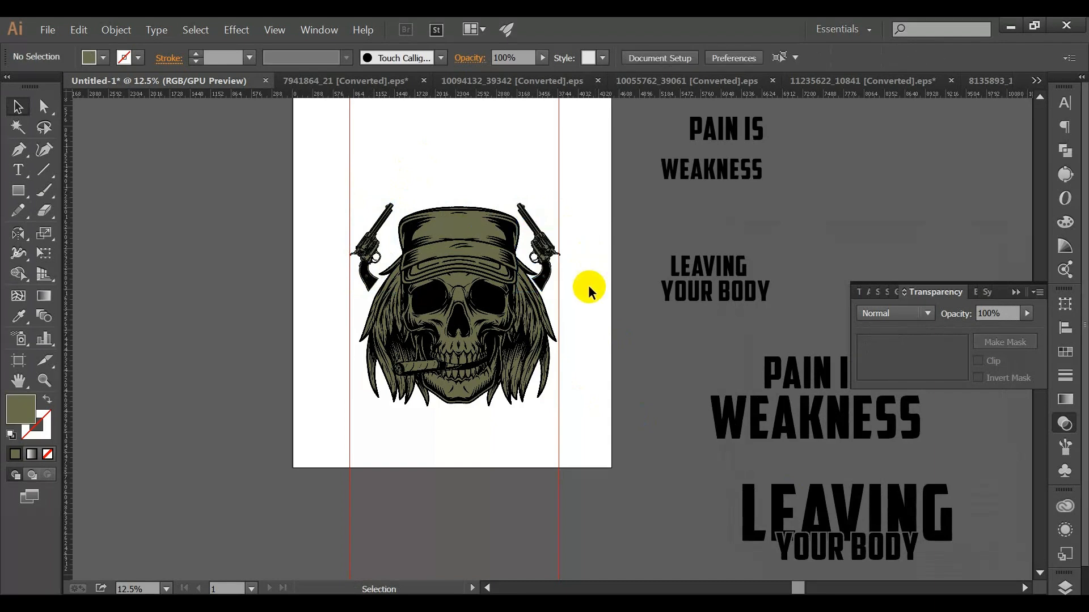
# - Select the skull and wings group and centre it horizontally on the artboard
pyautogui.click(450, 352)
pyautogui.keyDown('shift'); pyautogui.click(391, 338); pyautogui.keyUp('shift')
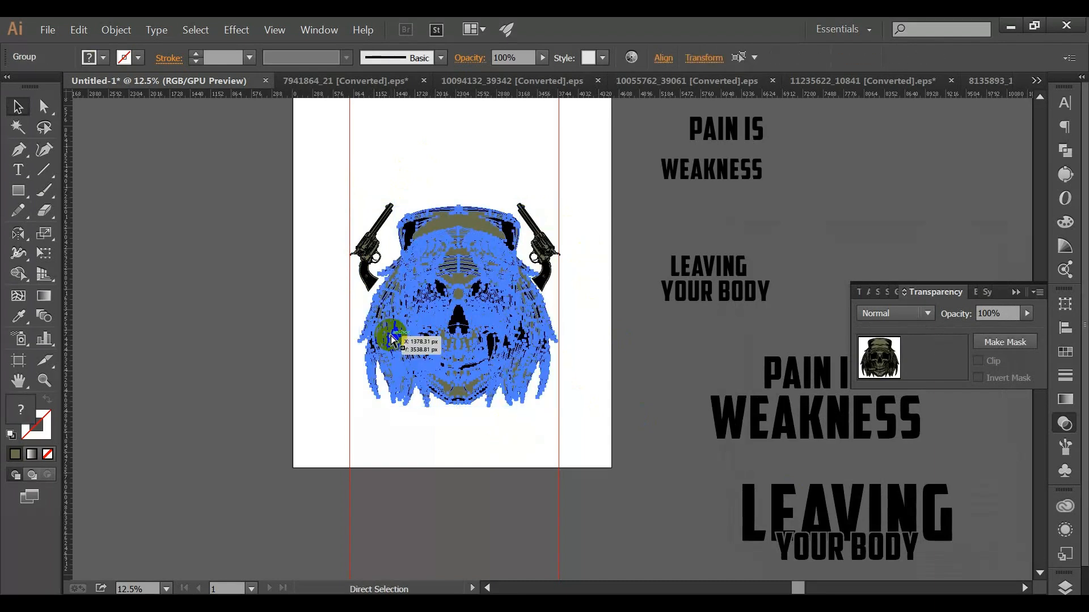
pyautogui.click(722, 59)
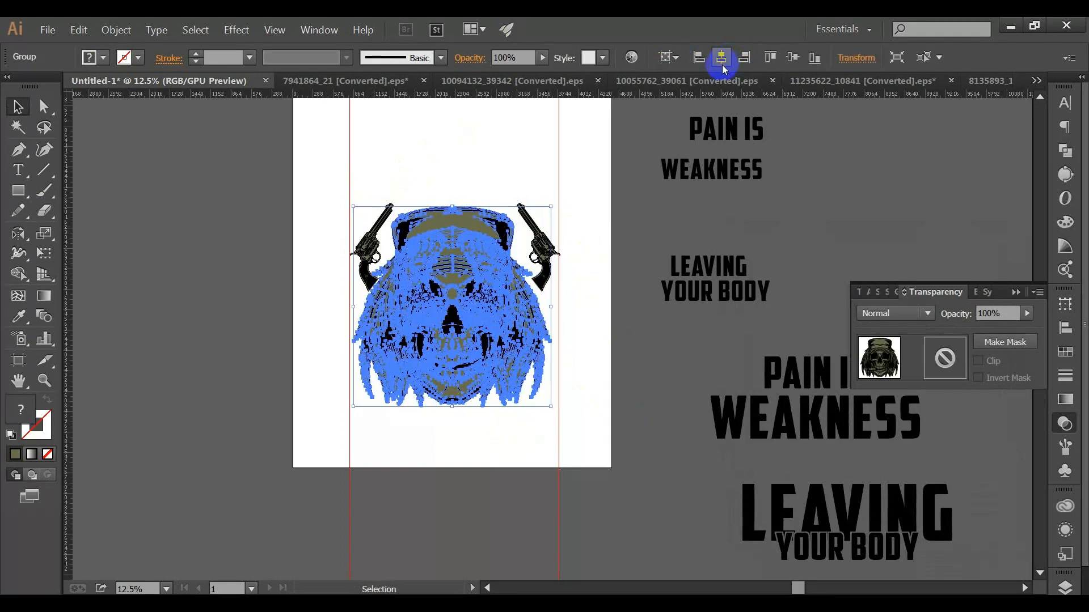
pyautogui.click(629, 173)
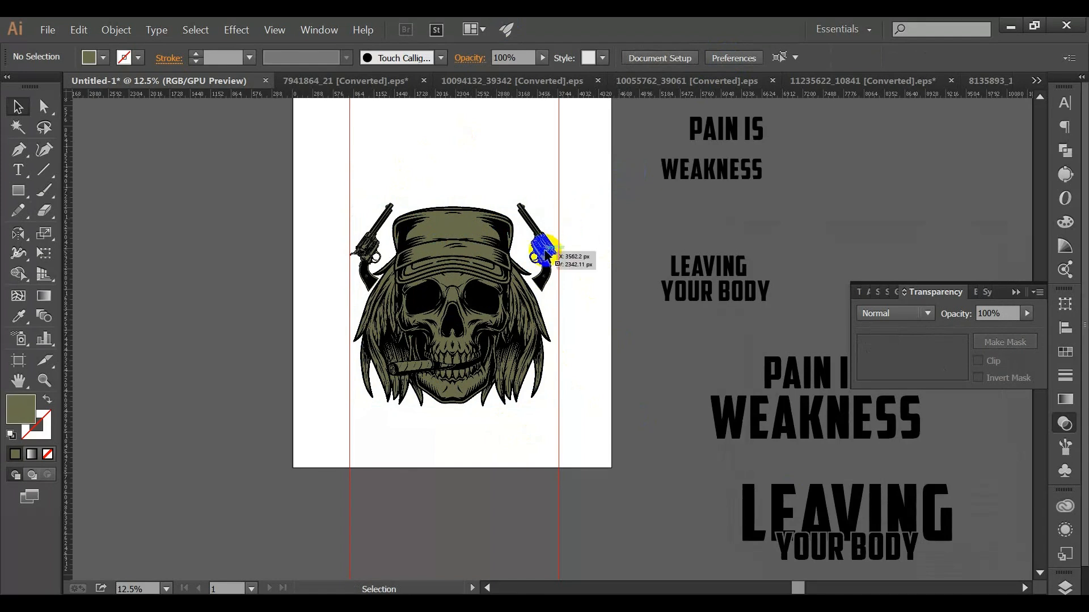
# - Shift the guide beside the mirrored revolver inward towards the wing tip, and move that revolver inward to meet it
pyautogui.click(558, 296)
pyautogui.moveTo(558, 380); pyautogui.dragTo(554, 387)
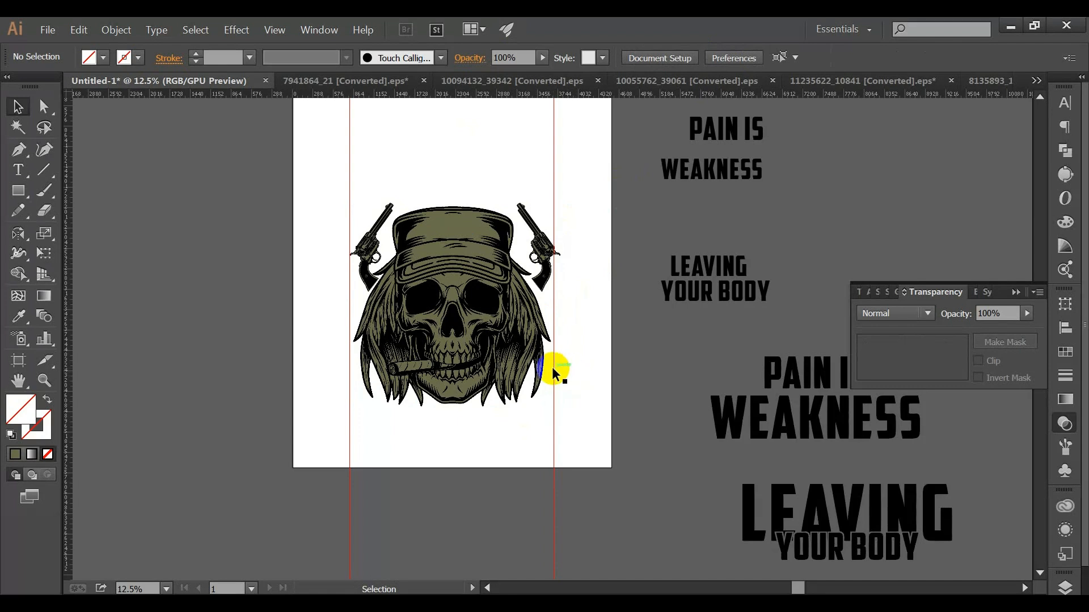
pyautogui.click(554, 368)
pyautogui.click(585, 367)
pyautogui.click(546, 250)
pyautogui.moveTo(549, 249); pyautogui.dragTo(545, 250)
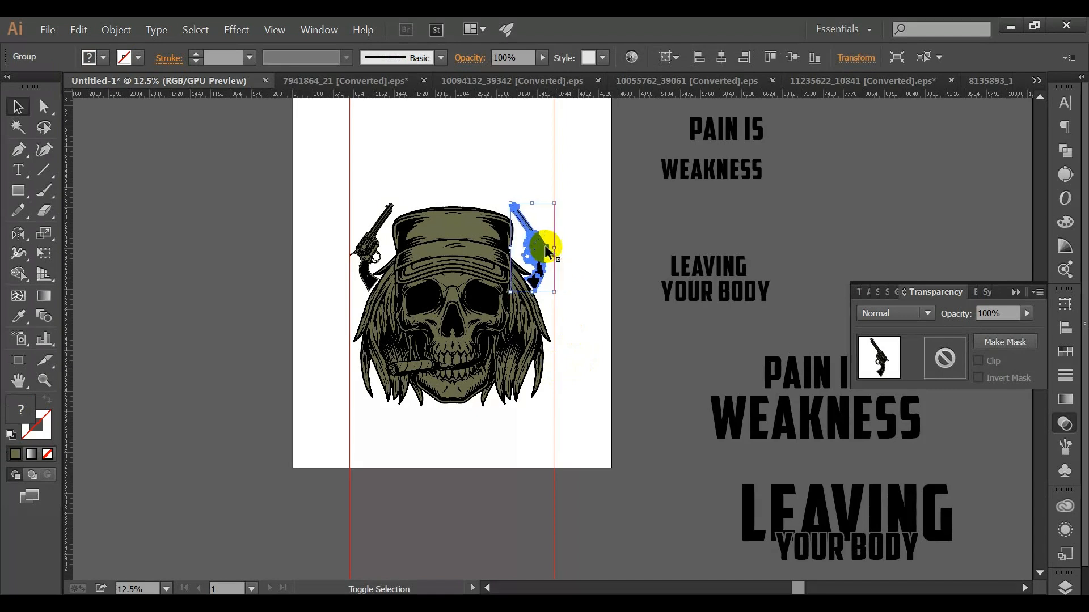
pyautogui.click(584, 231)
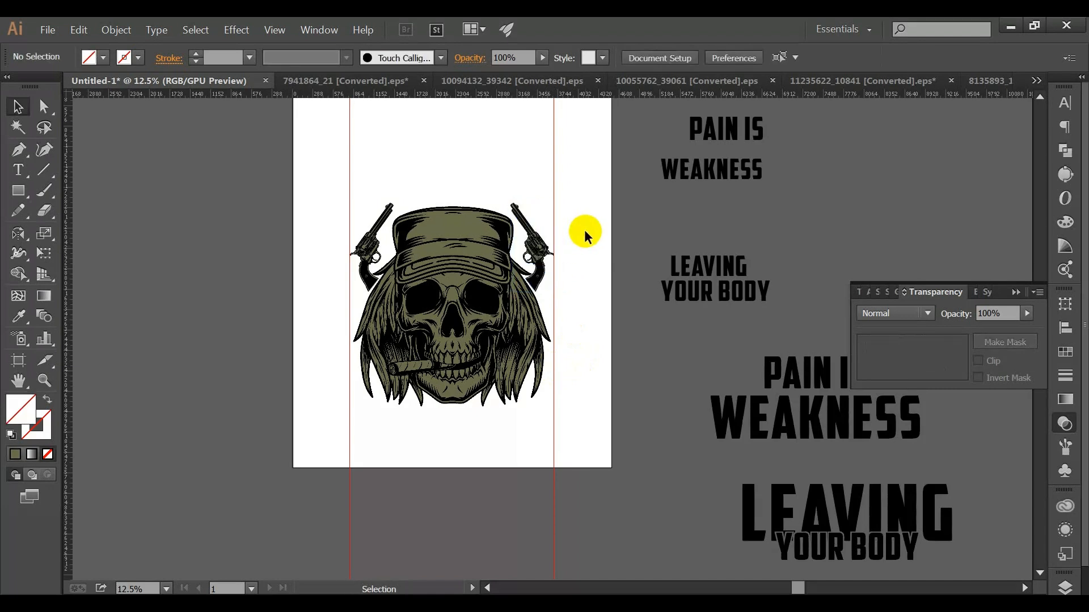
pyautogui.scroll(2, 585, 229)
pyautogui.scroll(-3, 584, 230)
pyautogui.scroll(4, 584, 232)
pyautogui.scroll(-2, 584, 235)
pyautogui.scroll(1, 584, 233)
pyautogui.click(648, 81)
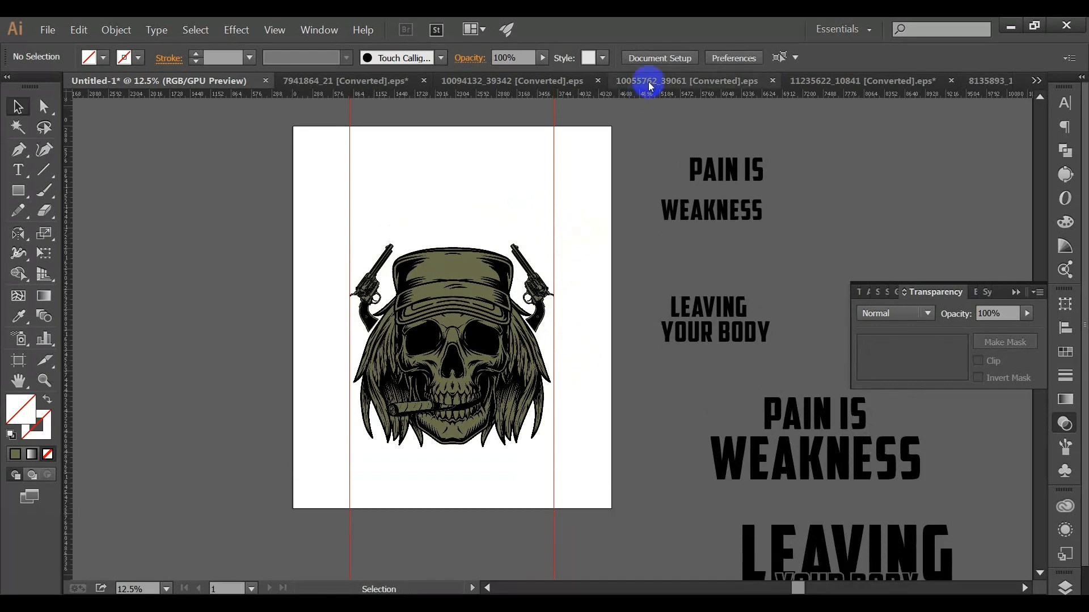
pyautogui.click(842, 81)
# - Switch to Chrome, close the open asset preview on Freepik, and search the vectors for USA Flag
pyautogui.moveTo(700, 602)
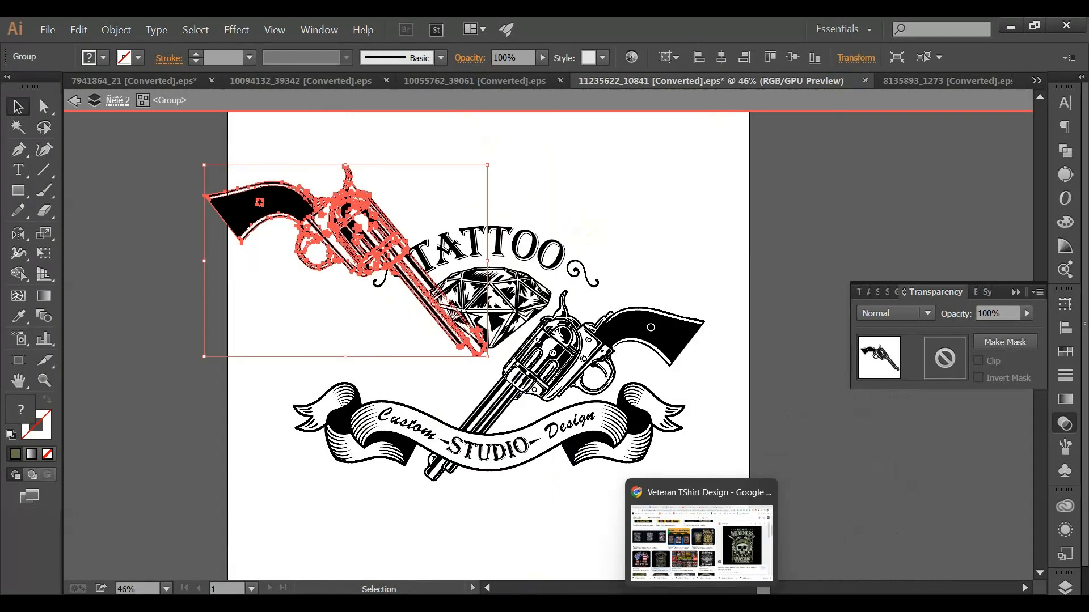
pyautogui.click(700, 602)
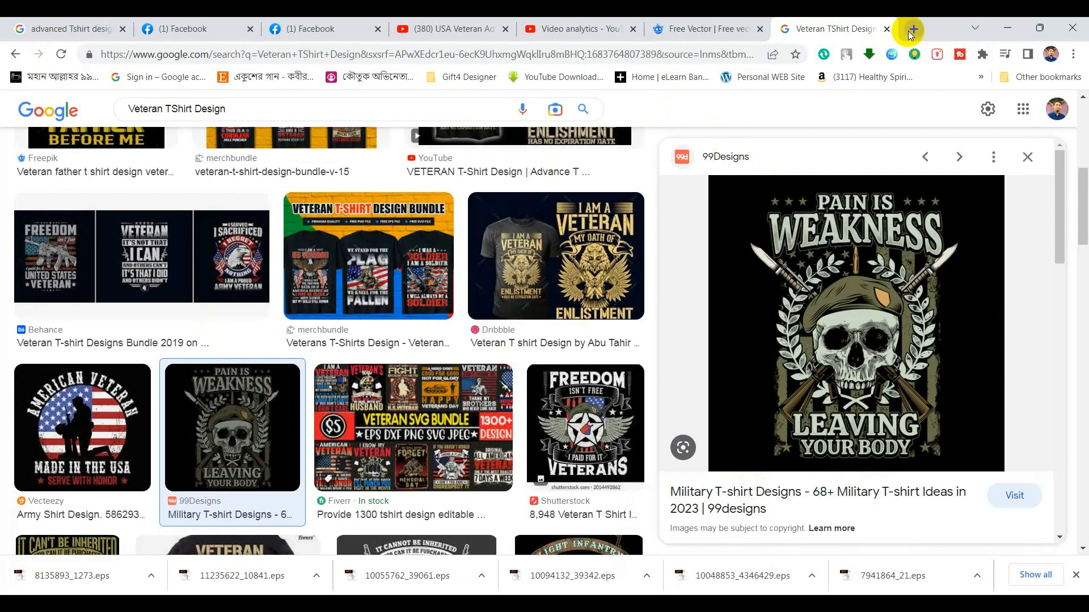
pyautogui.click(703, 29)
pyautogui.scroll(6, 343, 165)
pyautogui.click(1066, 120)
pyautogui.moveTo(445, 114); pyautogui.dragTo(122, 116)
pyautogui.write('USA Flag')
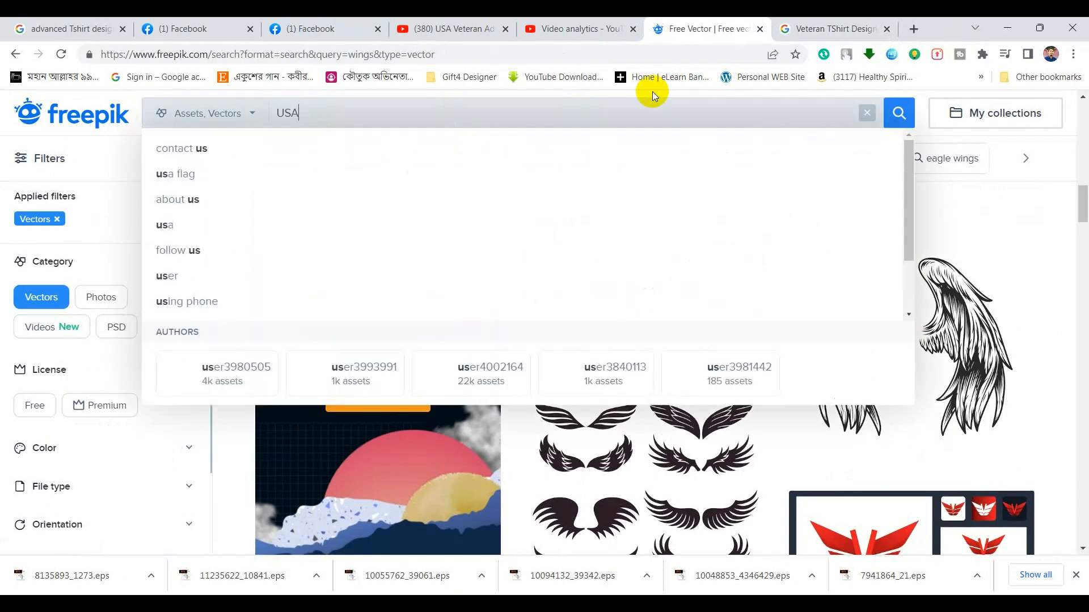
pyautogui.press('Return')
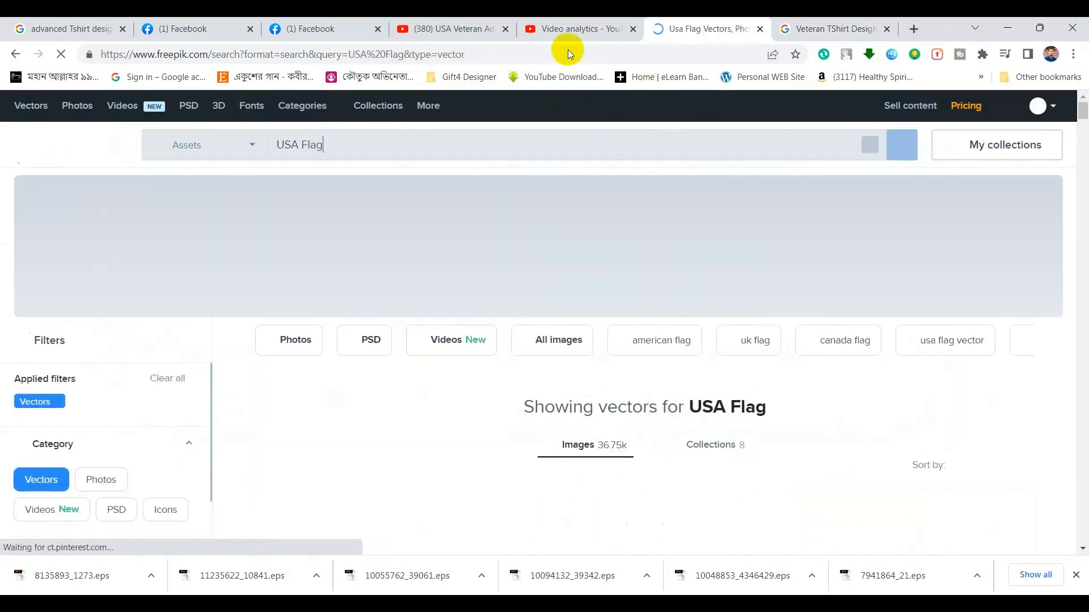
# - Look through the USA Flag vector results for a suitable grunge-style flag
pyautogui.scroll(-8, 641, 227)
pyautogui.scroll(-10, 643, 348)
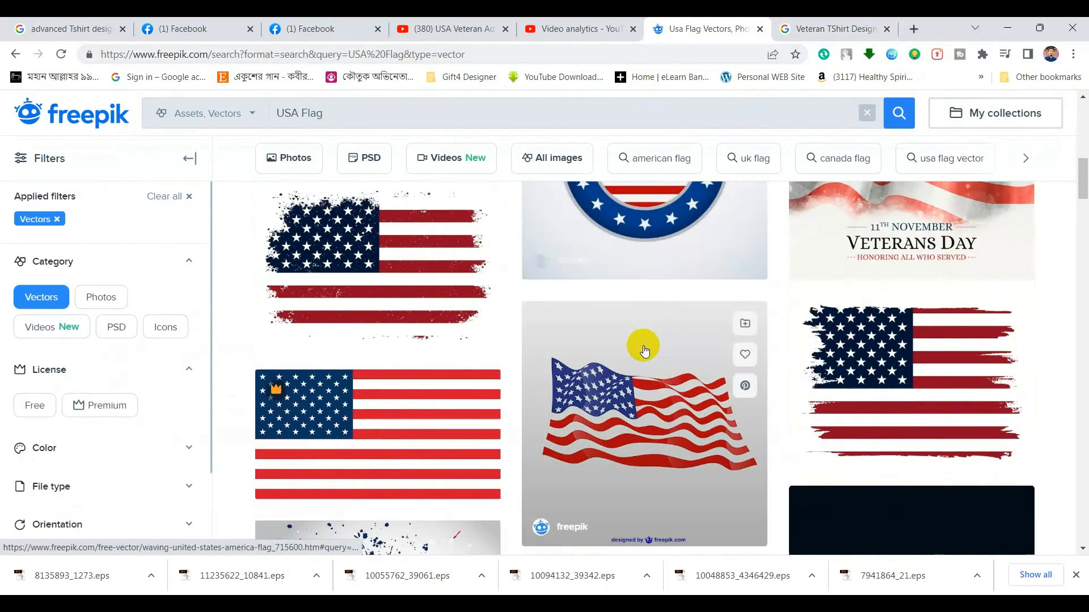
pyautogui.scroll(-10, 642, 348)
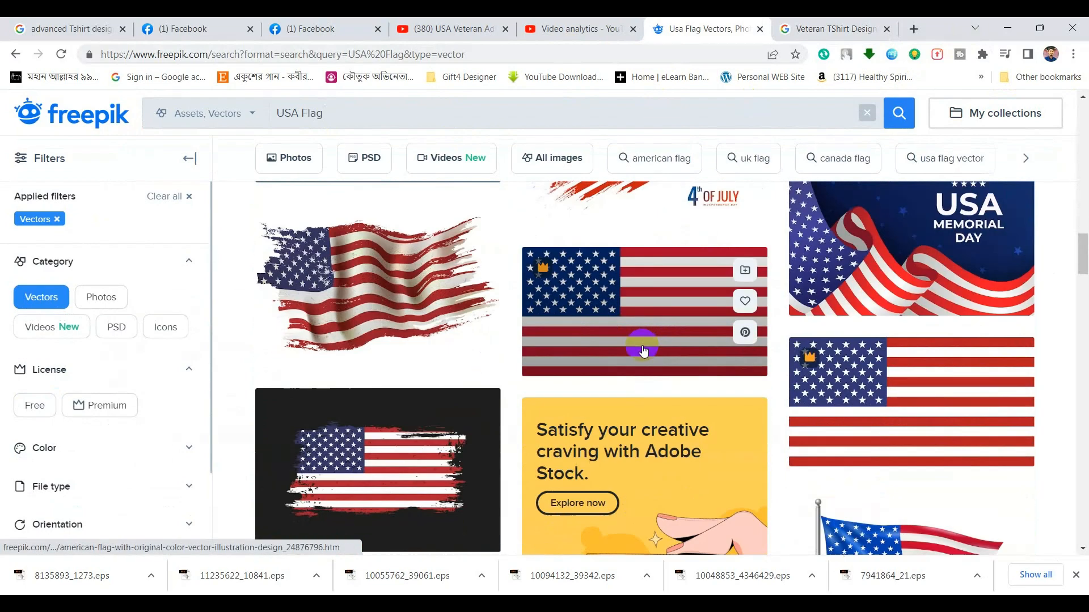
pyautogui.scroll(5, 642, 345)
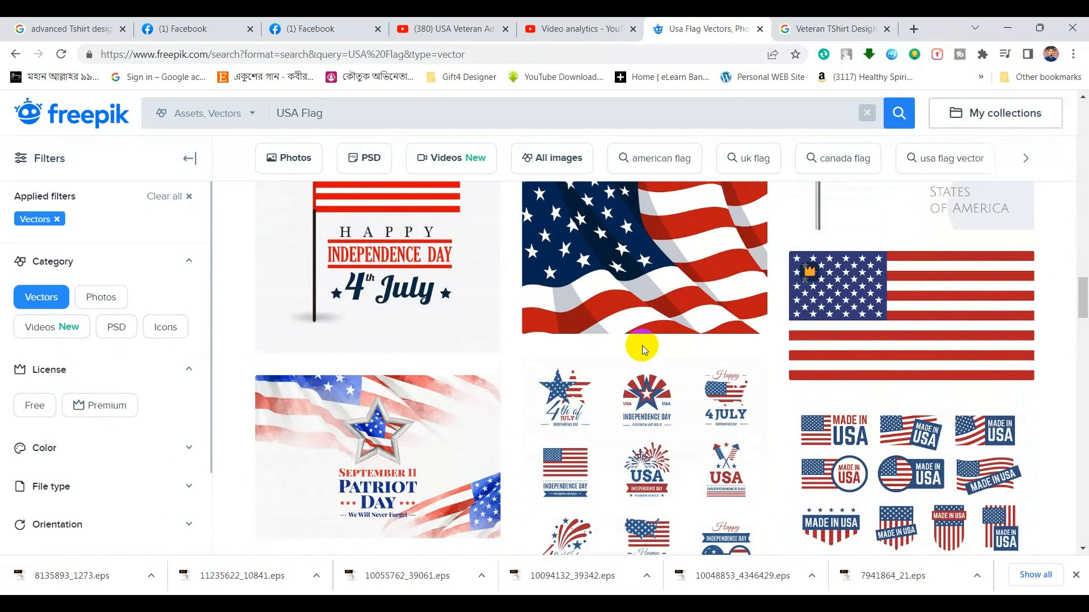
pyautogui.scroll(-8, 642, 346)
pyautogui.scroll(-3, 643, 351)
pyautogui.scroll(3, 643, 351)
pyautogui.scroll(-3, 642, 350)
pyautogui.scroll(10, 642, 351)
pyautogui.scroll(-5, 639, 352)
pyautogui.scroll(7, 379, 294)
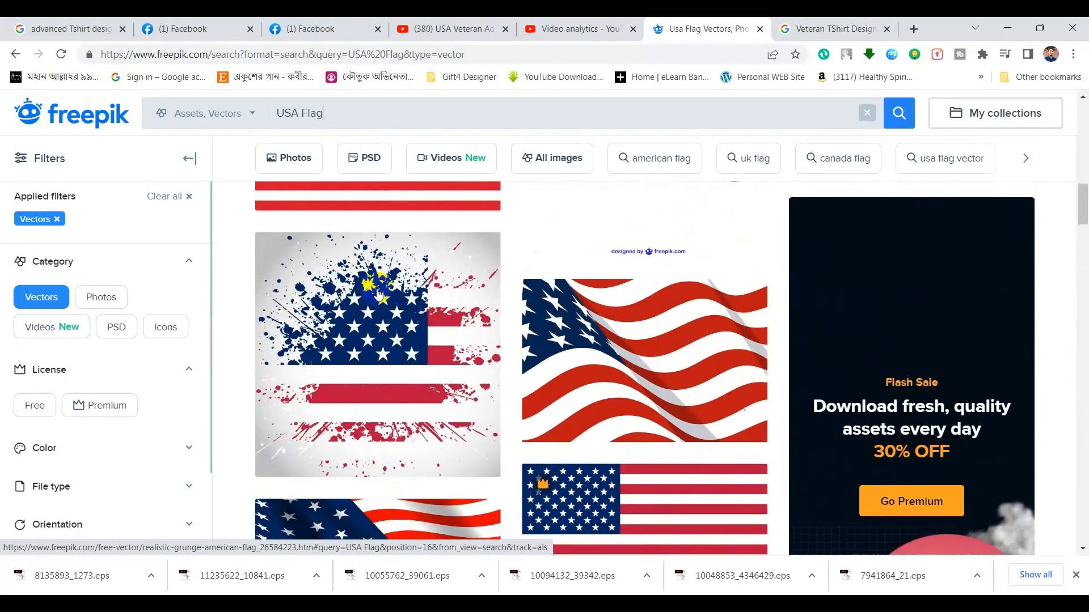
pyautogui.scroll(4, 378, 290)
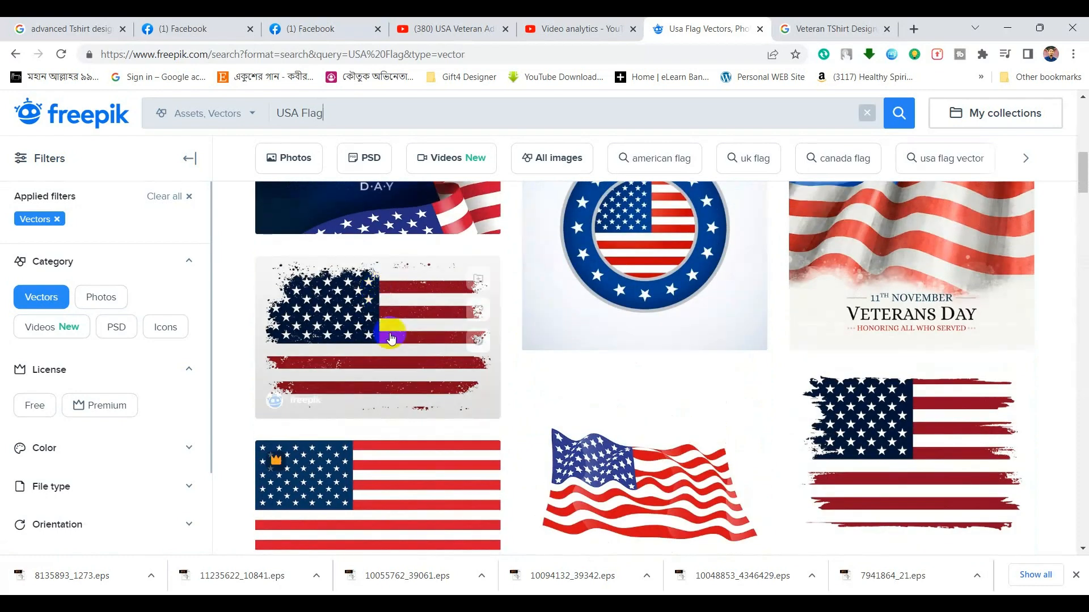
# - Download the free flat design grunge American flag background and open 26412215_7201160.eps in Illustrator
pyautogui.click(389, 315)
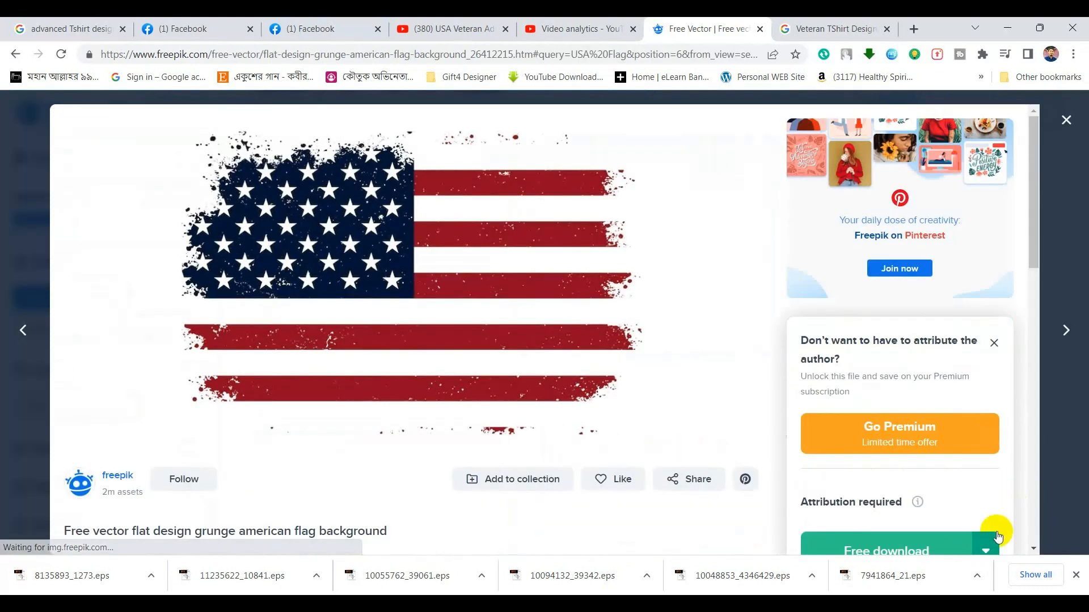
pyautogui.click(997, 537)
pyautogui.scroll(-3, 932, 457)
pyautogui.click(912, 484)
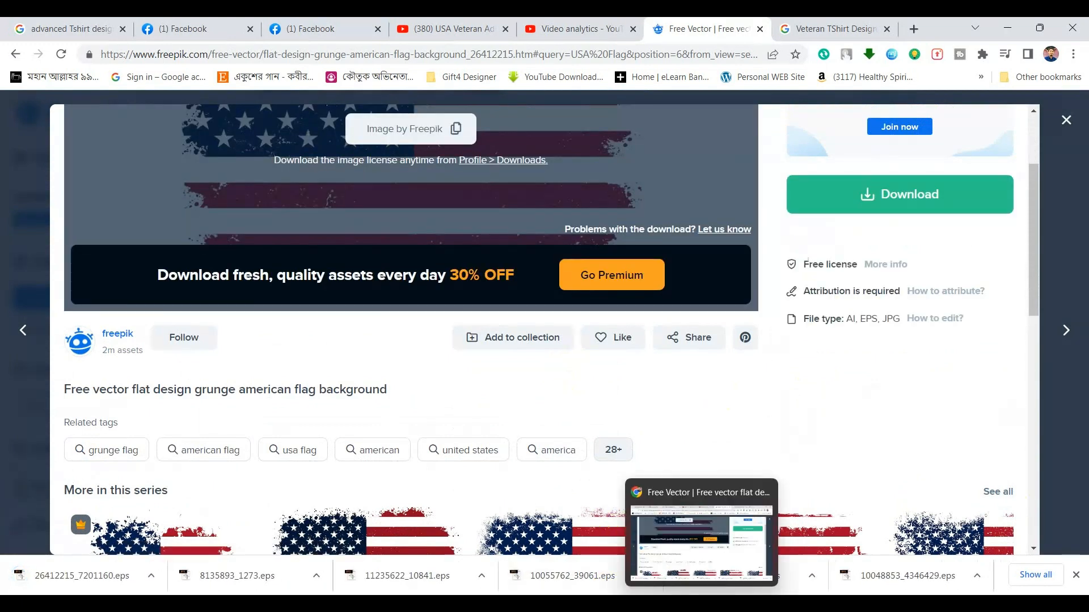
pyautogui.click(66, 574)
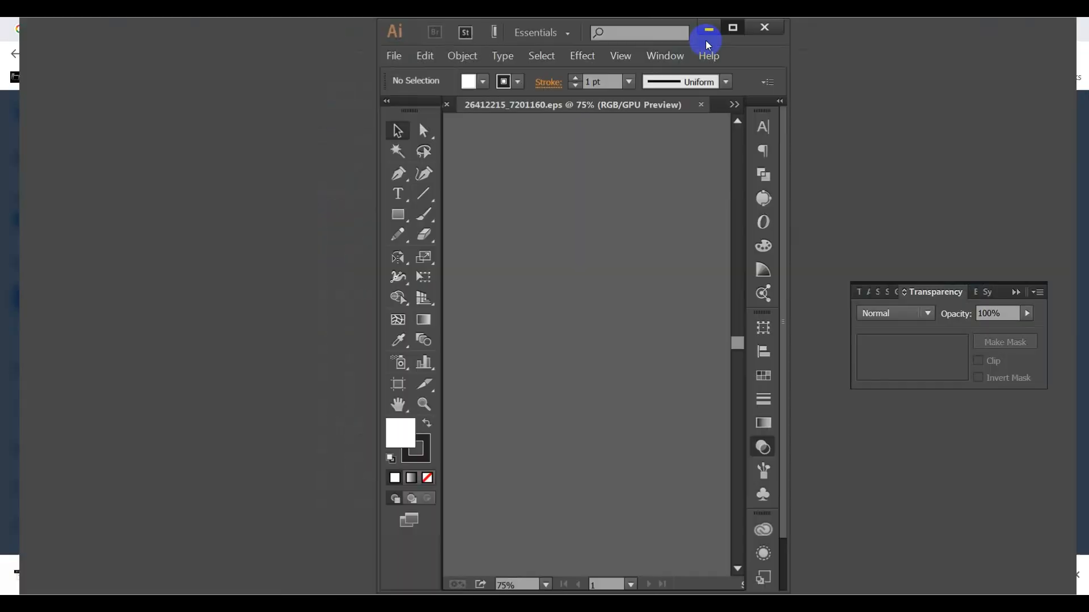
pyautogui.click(709, 29)
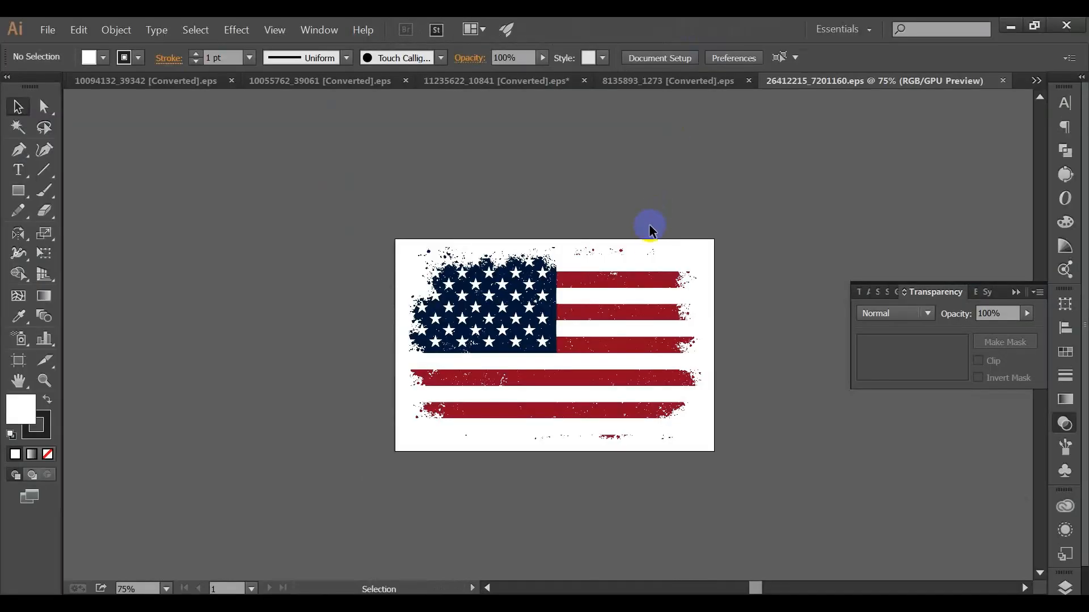
# - Copy the grunge flag group into the Untitled-1 document, scale it down and move it off the skull
pyautogui.click(641, 284)
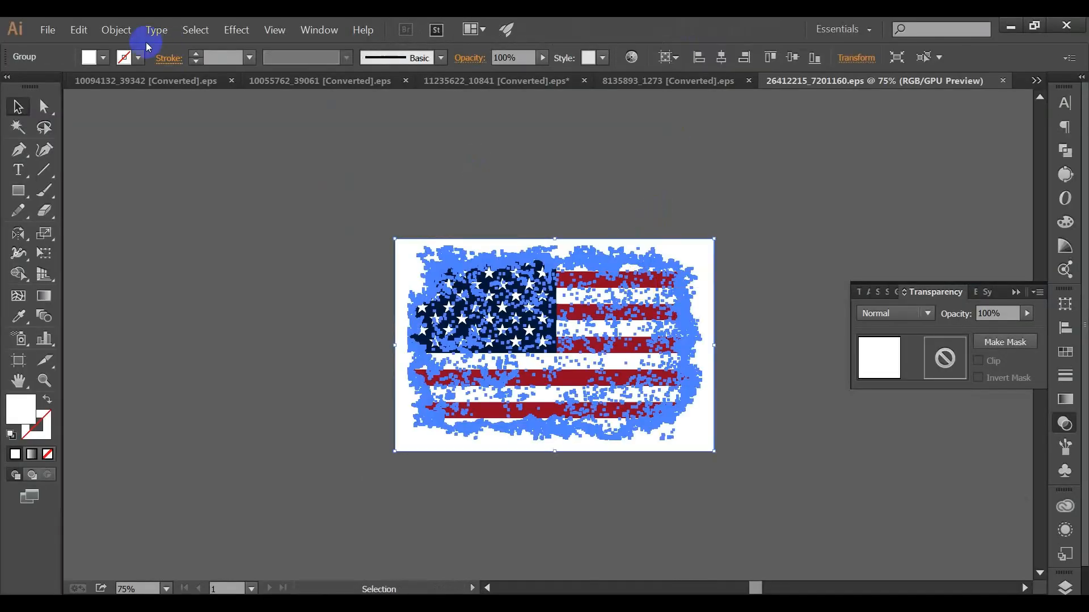
pyautogui.click(119, 82)
pyautogui.click(118, 83)
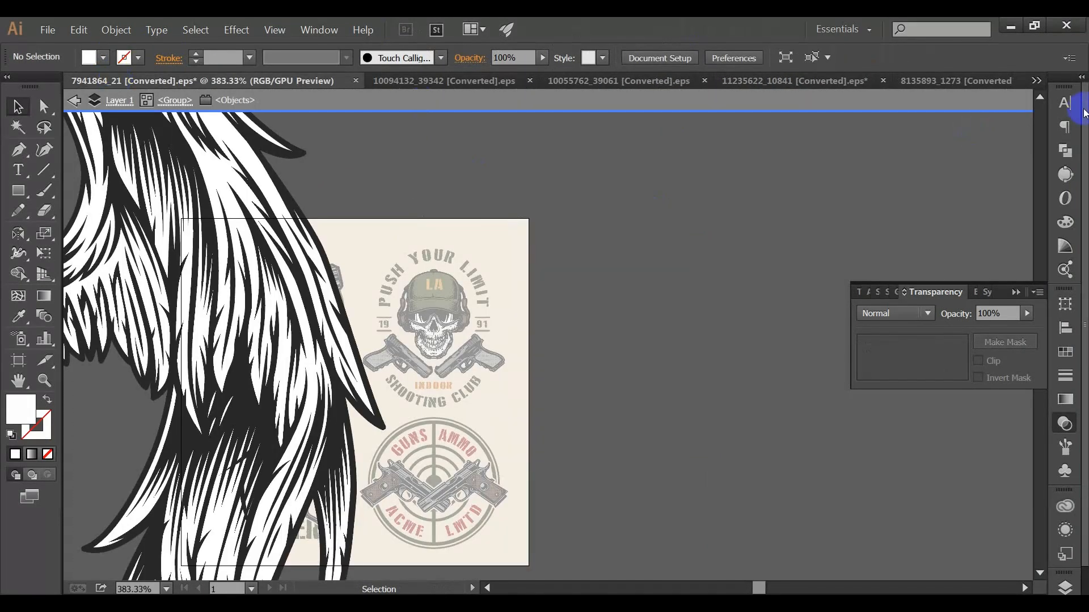
pyautogui.click(1036, 81)
pyautogui.click(907, 80)
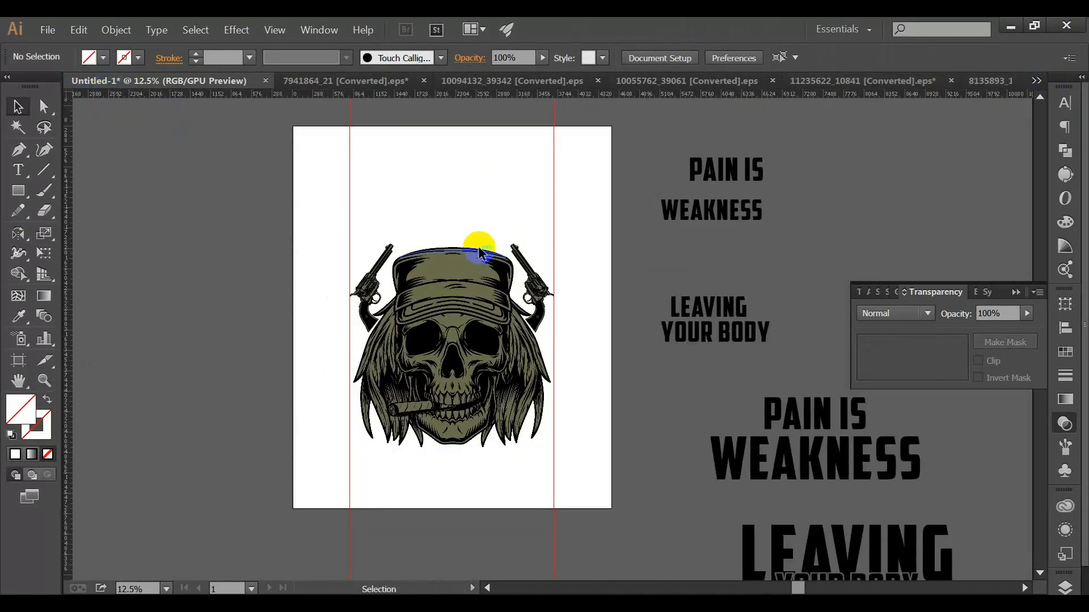
pyautogui.click(547, 334)
pyautogui.moveTo(574, 356); pyautogui.dragTo(604, 379)
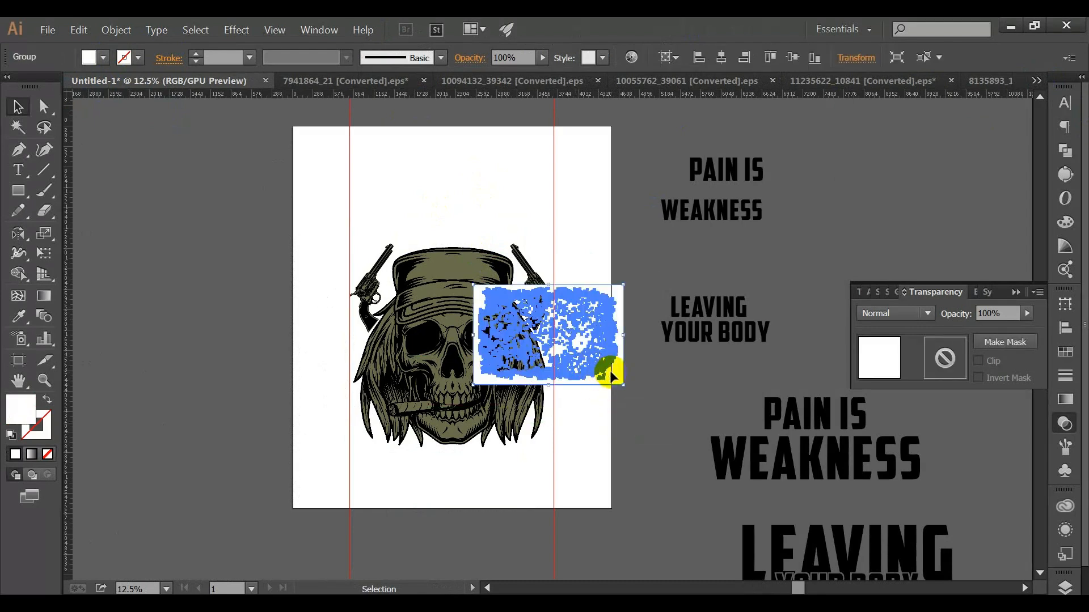
pyautogui.click(807, 178)
# - Close the 8135893_1273 and 11235622_10841 documents without saving changes
pyautogui.click(988, 84)
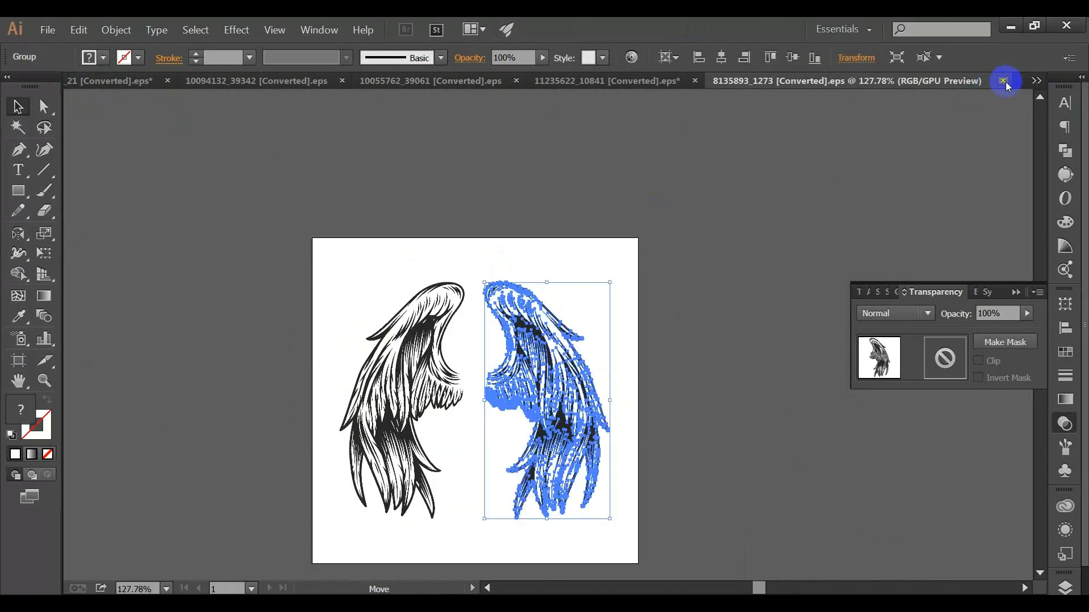
pyautogui.click(1003, 82)
pyautogui.click(913, 87)
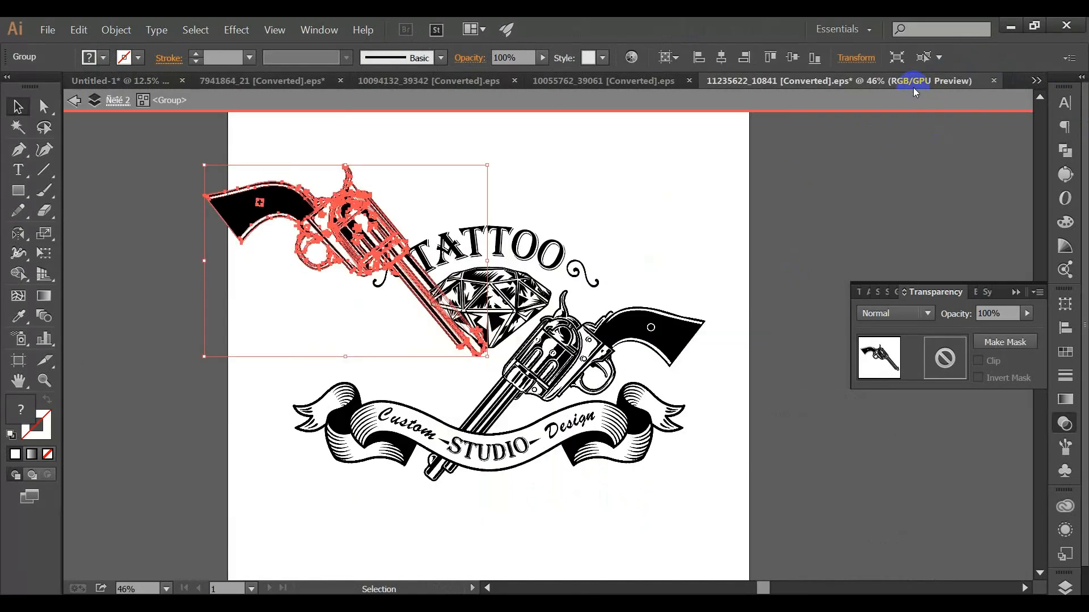
pyautogui.click(994, 81)
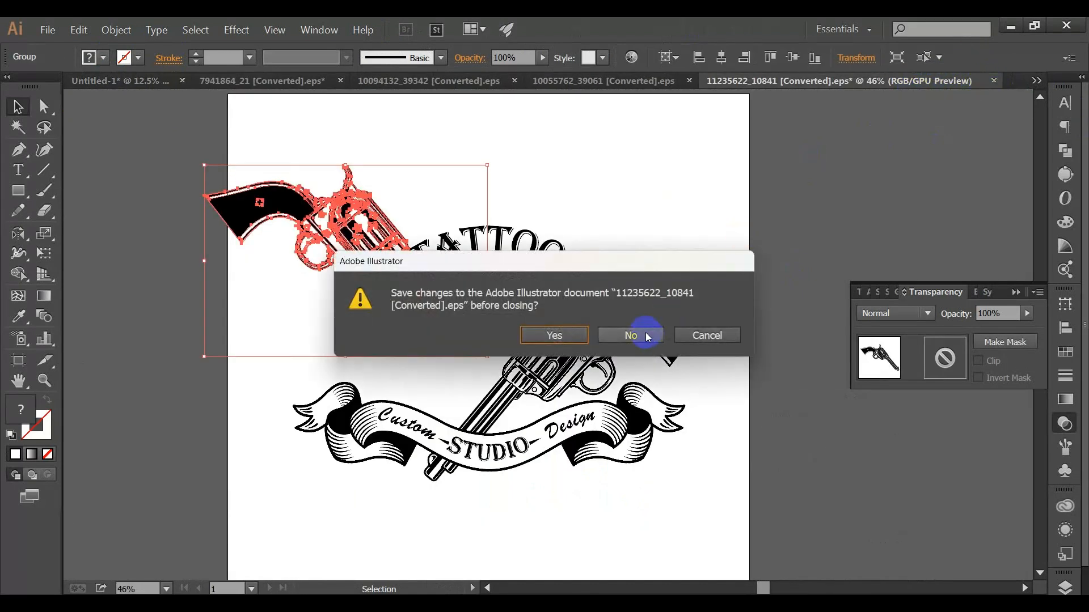
pyautogui.click(630, 336)
# - In Untitled-1, move the flag onto the empty pasteboard on the side of the artboard opposite the lettering
pyautogui.click(964, 81)
pyautogui.moveTo(647, 305); pyautogui.dragTo(396, 217)
pyautogui.hotkey('ctrl', 'z')
pyautogui.moveTo(724, 175); pyautogui.dragTo(224, 261)
pyautogui.click(184, 292)
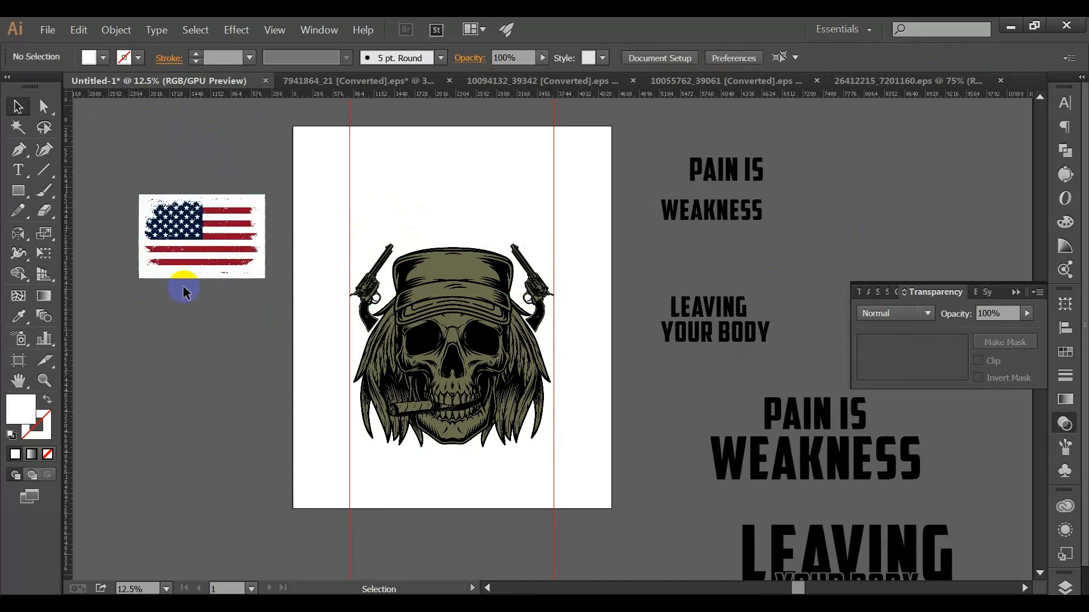
# - Select the whole grunge flag artwork and split it into separate grouped pieces with a Pathfinder operation
pyautogui.scroll(2, 183, 287)
pyautogui.scroll(2, 163, 258)
pyautogui.click(175, 344)
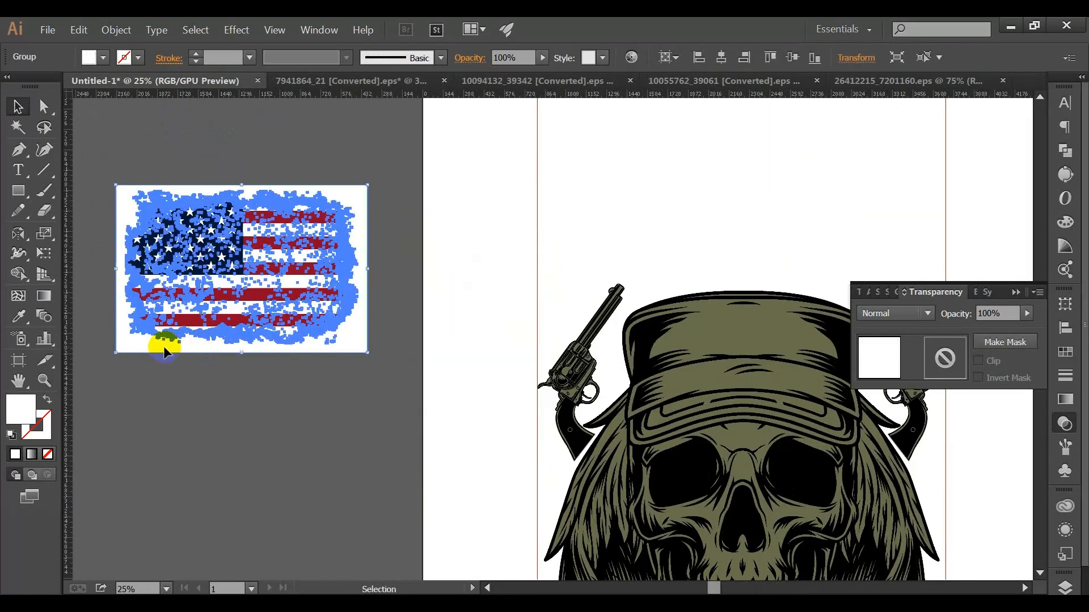
pyautogui.keyDown('shift'); pyautogui.click(225, 311); pyautogui.keyUp('shift')
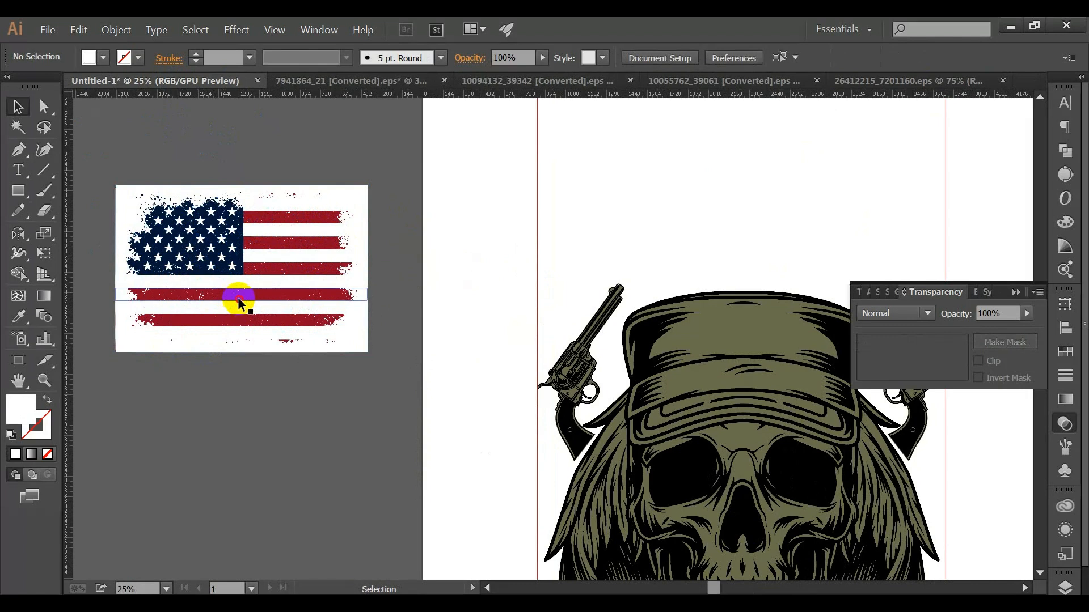
pyautogui.click(238, 299)
pyautogui.moveTo(255, 408); pyautogui.dragTo(194, 268)
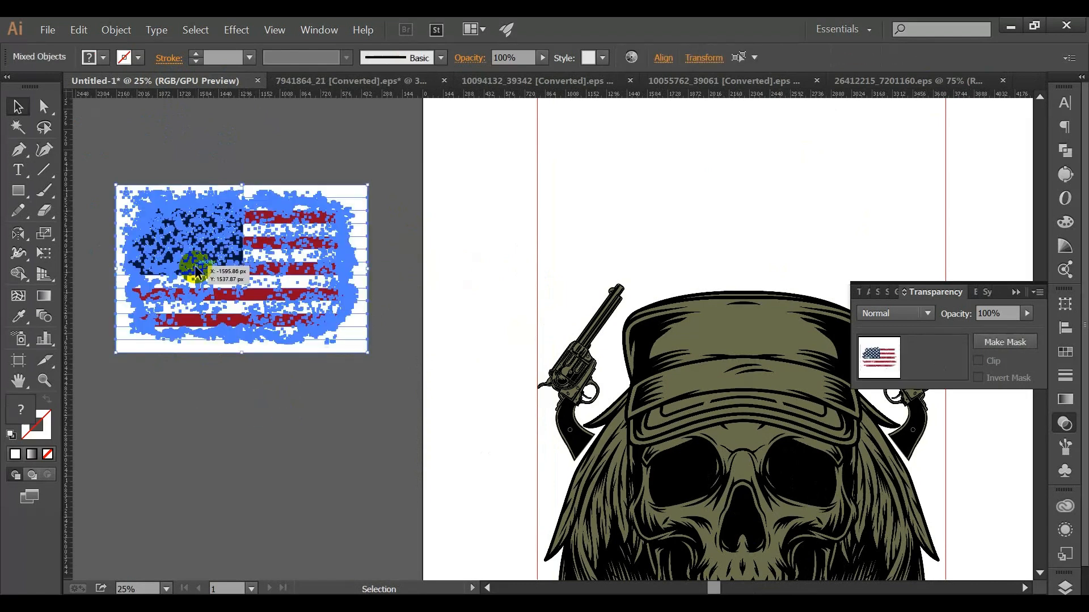
pyautogui.click(1072, 158)
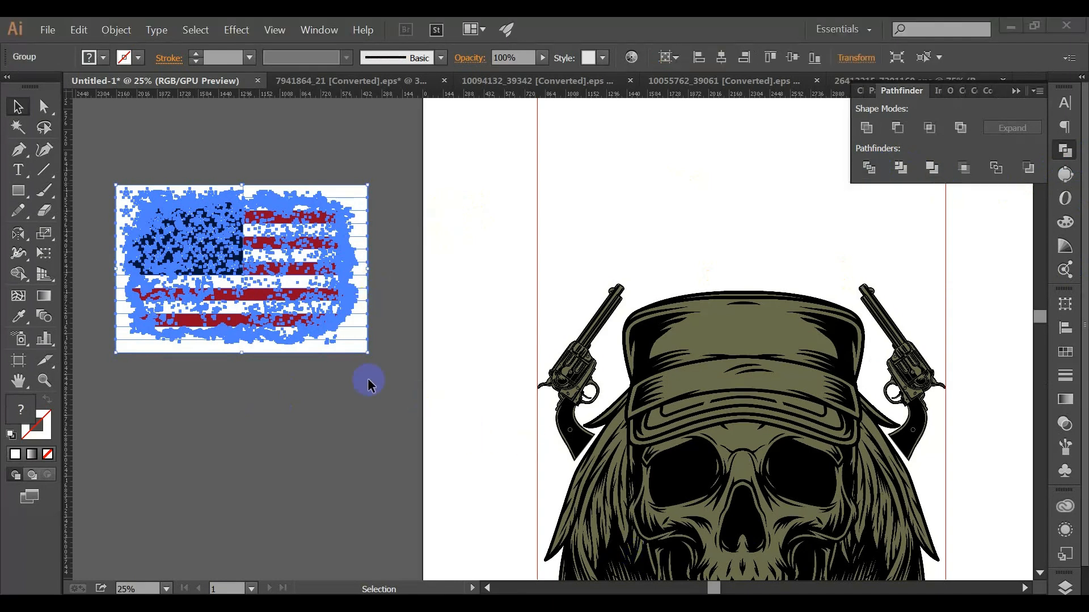
# - Isolate the flag group and delete the white background pieces at its lower edge and lower-right corner
pyautogui.click(349, 350)
pyautogui.doubleClick(349, 351)
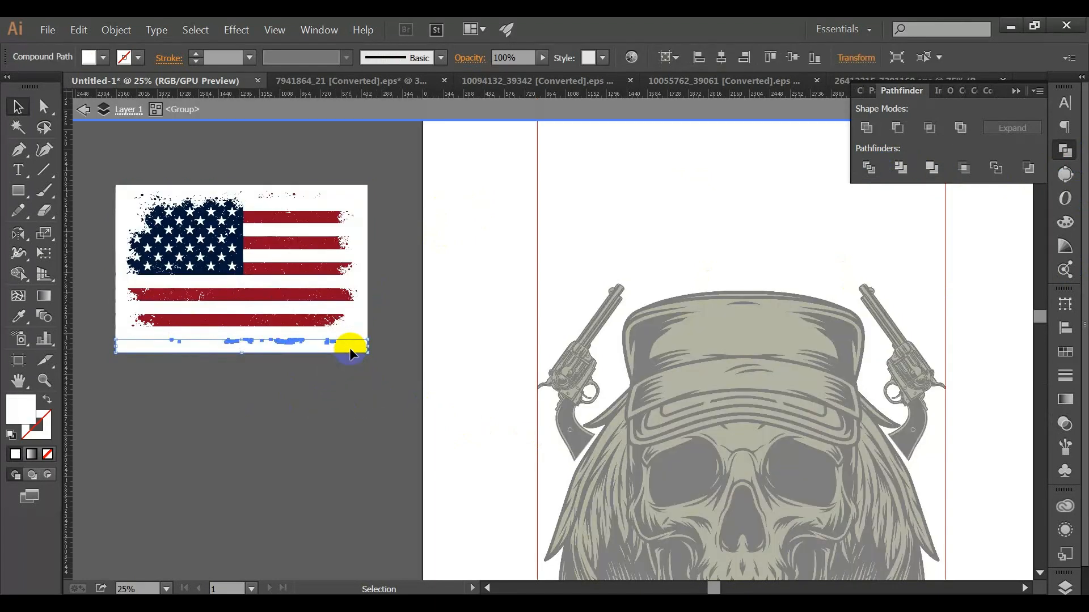
pyautogui.press('Delete')
pyautogui.click(354, 335)
pyautogui.press('Delete')
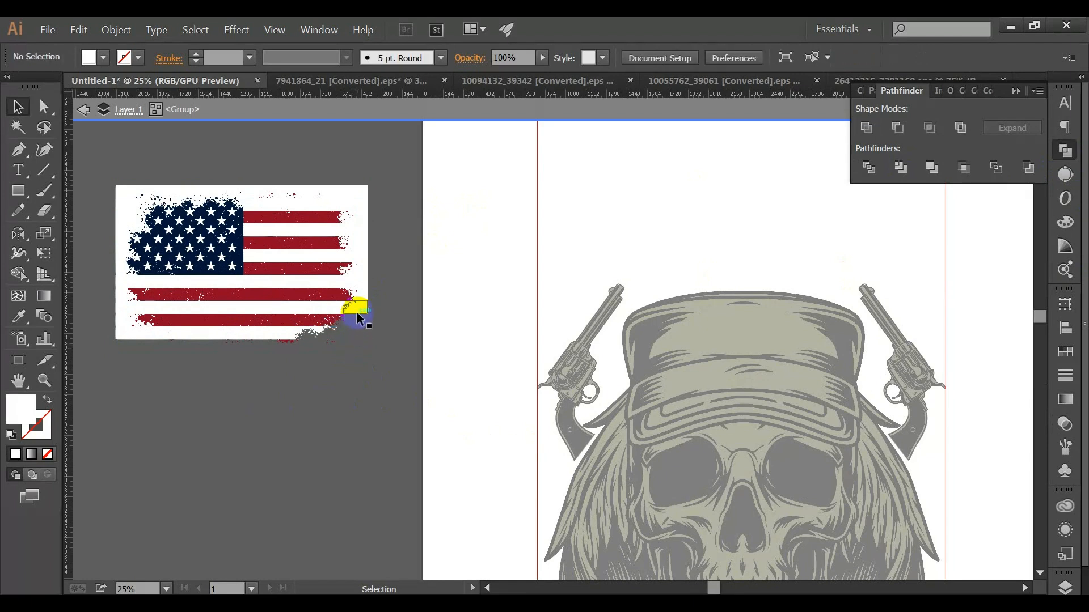
# - Delete the white background pieces beyond the flag's ragged right-hand and upper edges
pyautogui.click(360, 288)
pyautogui.press('Delete')
pyautogui.click(363, 294)
pyautogui.press('Delete')
pyautogui.click(364, 271)
pyautogui.press('Delete')
pyautogui.click(363, 263)
pyautogui.press('Delete')
pyautogui.click(358, 252)
pyautogui.press('Delete')
pyautogui.click(358, 231)
pyautogui.press('Delete')
pyautogui.click(364, 220)
pyautogui.press('Delete')
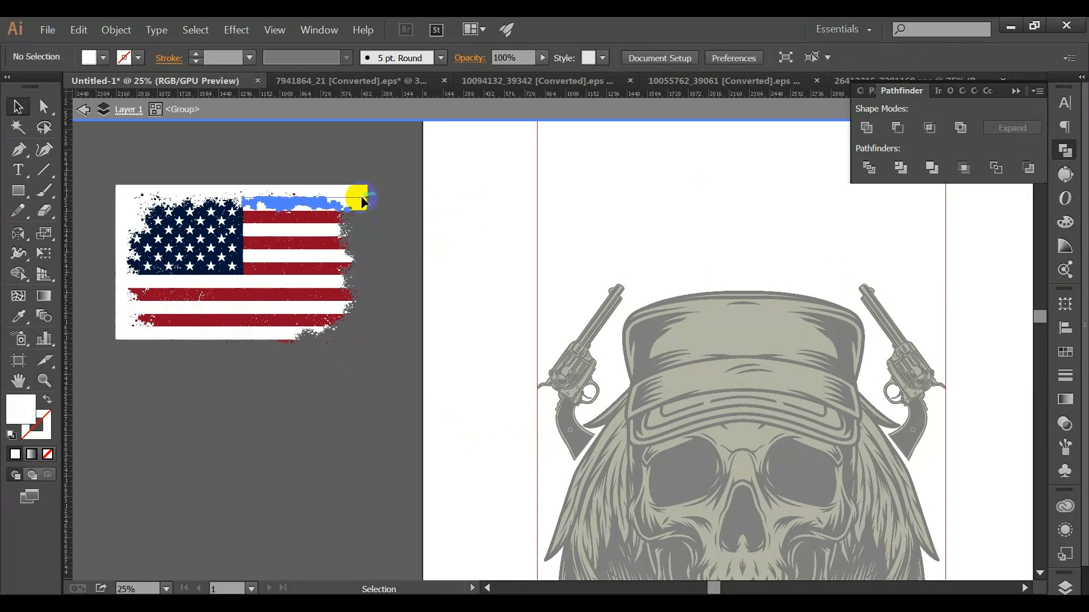
pyautogui.click(356, 193)
pyautogui.press('Delete')
pyautogui.press('Delete')
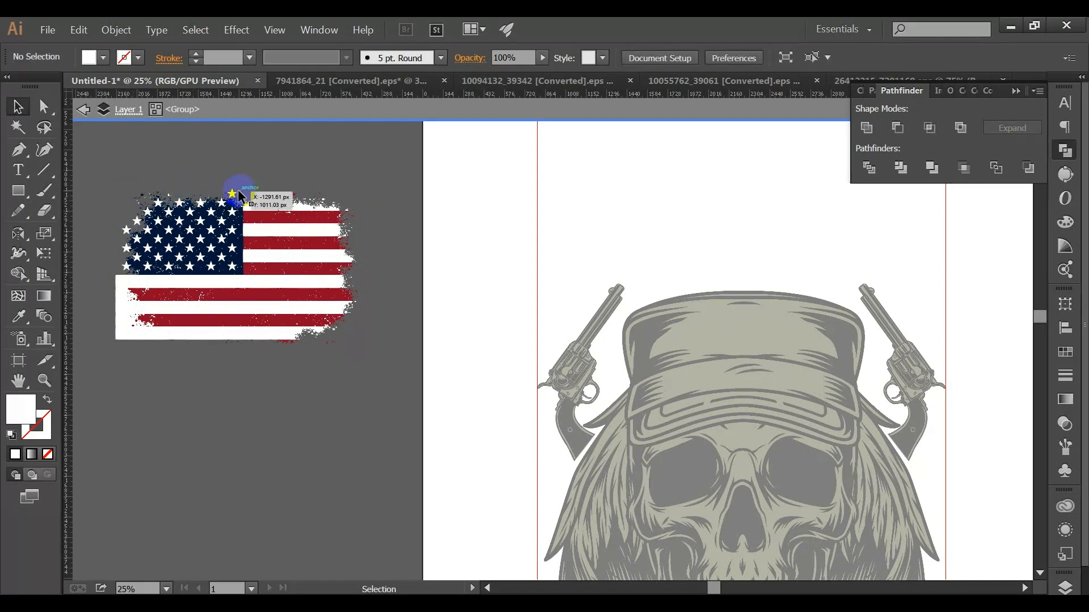
# - Delete the stray white star pieces that stick out past the left edge of the navy star field
pyautogui.click(138, 218)
pyautogui.press('Delete')
pyautogui.click(126, 230)
pyautogui.press('Delete')
pyautogui.click(125, 247)
pyautogui.press('Delete')
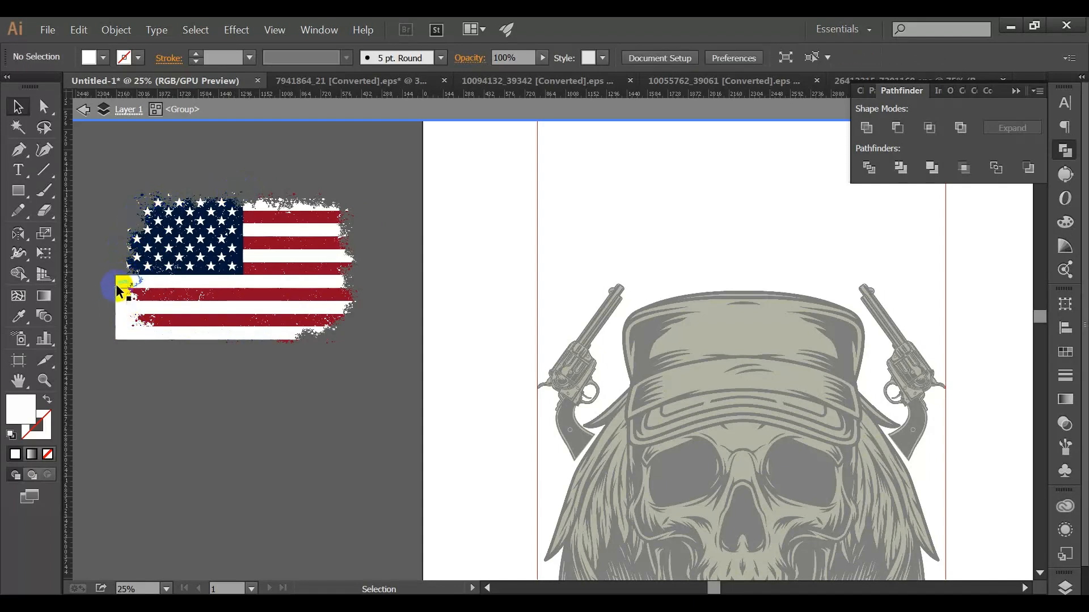
# - Delete the remaining white background pieces beyond the left and lower edges of the flag's stripes
pyautogui.click(119, 318)
pyautogui.press('Delete')
pyautogui.click(217, 336)
pyautogui.press('Delete')
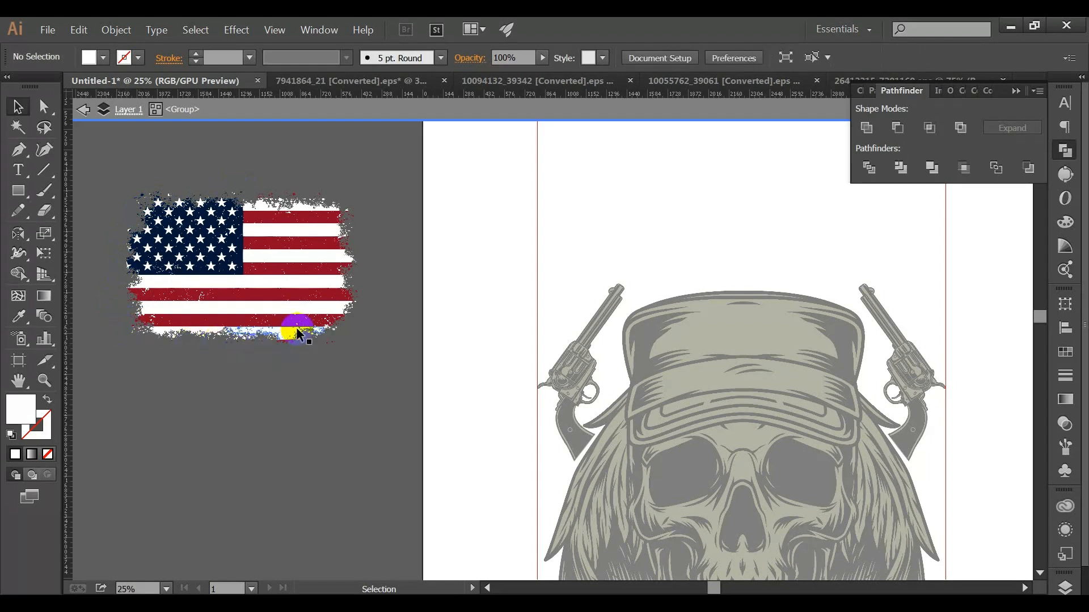
pyautogui.scroll(4, 265, 386)
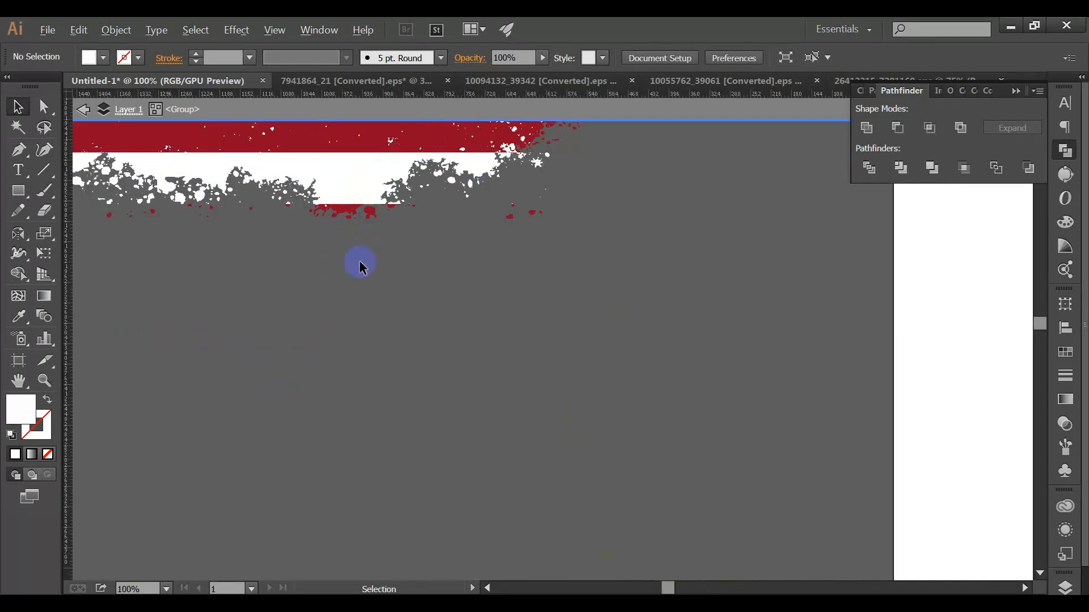
pyautogui.scroll(-2, 339, 289)
pyautogui.scroll(5, 338, 301)
pyautogui.hscroll(-4, 583, 365)
pyautogui.press('y')
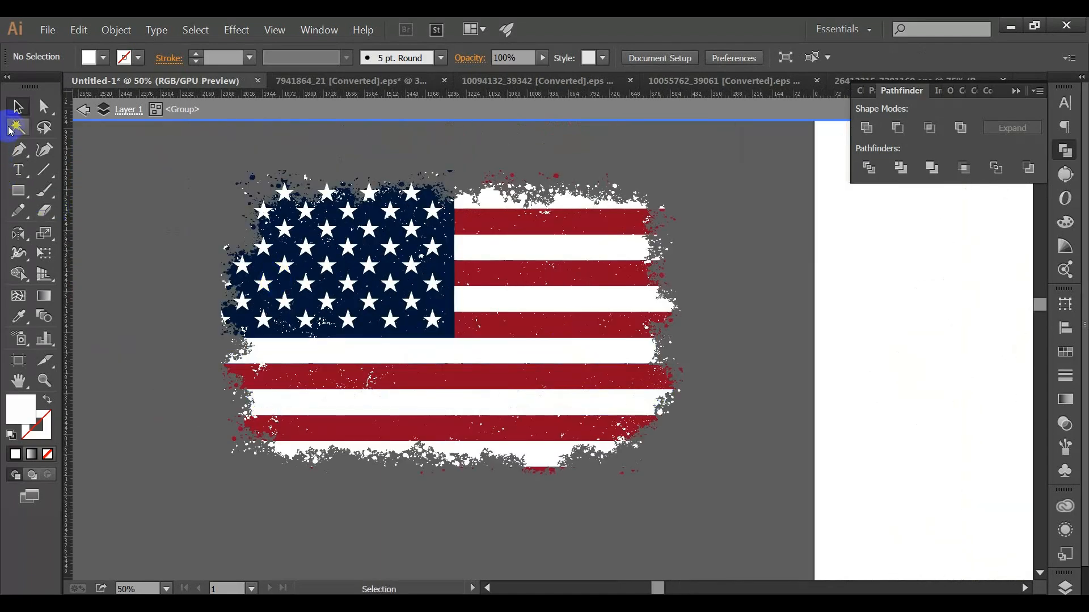
pyautogui.click(493, 301)
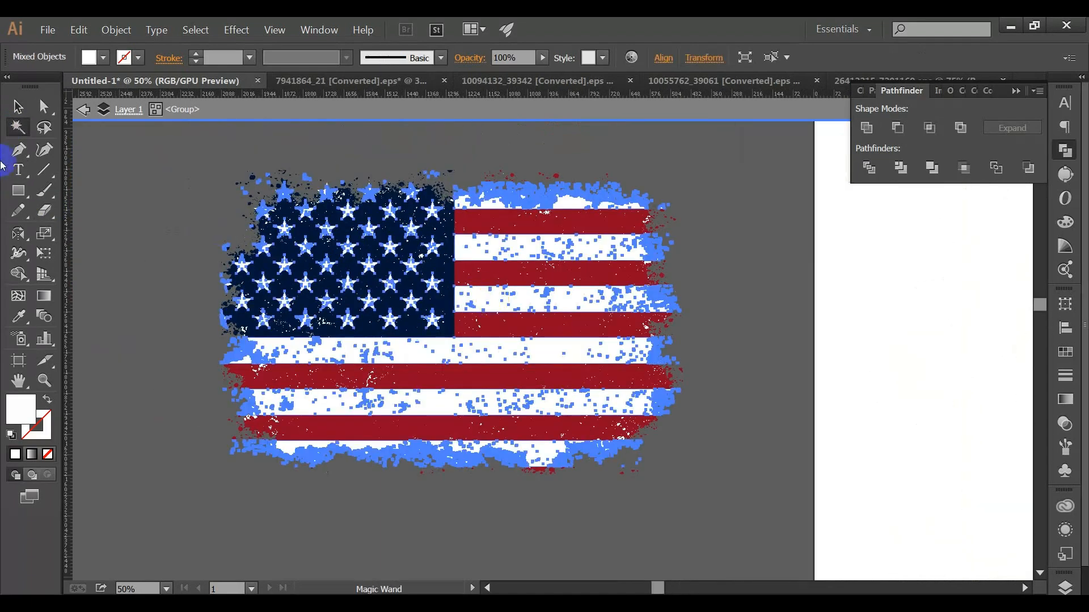
pyautogui.click(16, 107)
pyautogui.scroll(-3, 323, 281)
pyautogui.scroll(5, 323, 282)
pyautogui.keyDown('shift'); pyautogui.click(328, 246); pyautogui.keyUp('shift')
pyautogui.keyDown('shift'); pyautogui.click(358, 226); pyautogui.keyUp('shift')
pyautogui.keyDown('shift'); pyautogui.click(161, 243); pyautogui.keyUp('shift')
pyautogui.keyDown('shift'); pyautogui.click(204, 283); pyautogui.keyUp('shift')
pyautogui.keyDown('shift'); pyautogui.click(246, 319); pyautogui.keyUp('shift')
pyautogui.keyDown('shift'); pyautogui.click(283, 287); pyautogui.keyUp('shift')
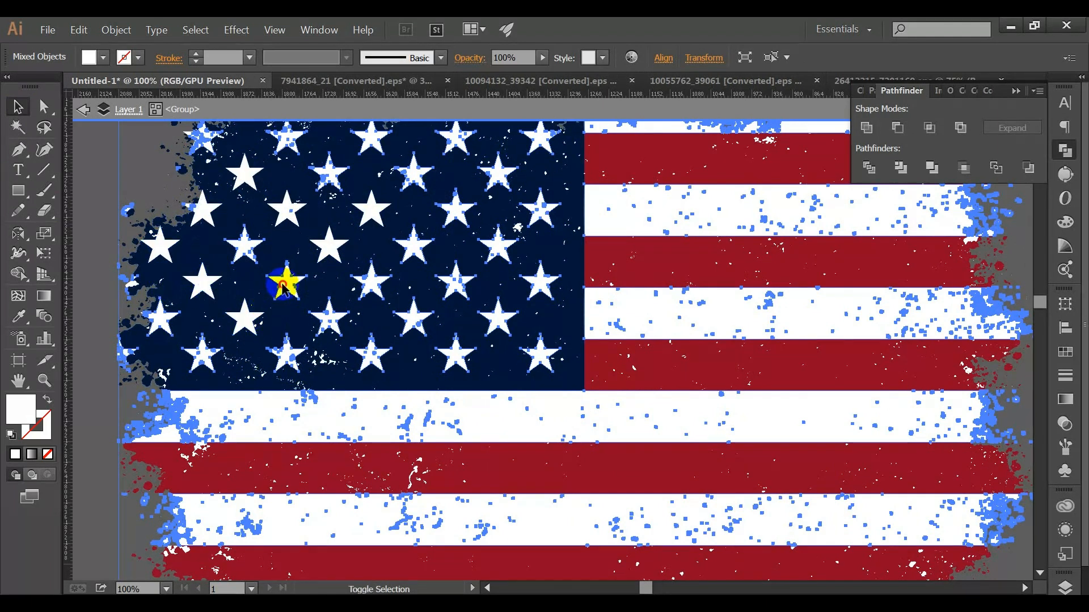
pyautogui.keyDown('shift'); pyautogui.click(370, 284); pyautogui.keyUp('shift')
pyautogui.keyDown('shift'); pyautogui.click(414, 246); pyautogui.keyUp('shift')
pyautogui.keyDown('shift'); pyautogui.click(453, 214); pyautogui.keyUp('shift')
pyautogui.keyDown('shift'); pyautogui.click(497, 174); pyautogui.keyUp('shift')
pyautogui.keyDown('shift'); pyautogui.click(528, 150); pyautogui.keyUp('shift')
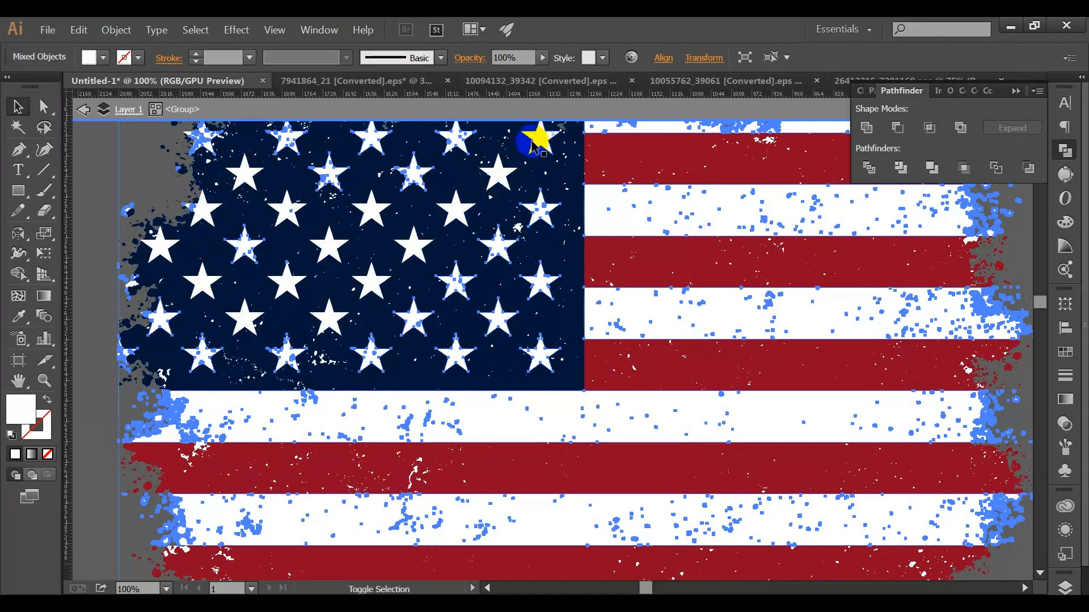
pyautogui.scroll(2, 359, 291)
pyautogui.keyDown('shift'); pyautogui.click(321, 228); pyautogui.keyUp('shift')
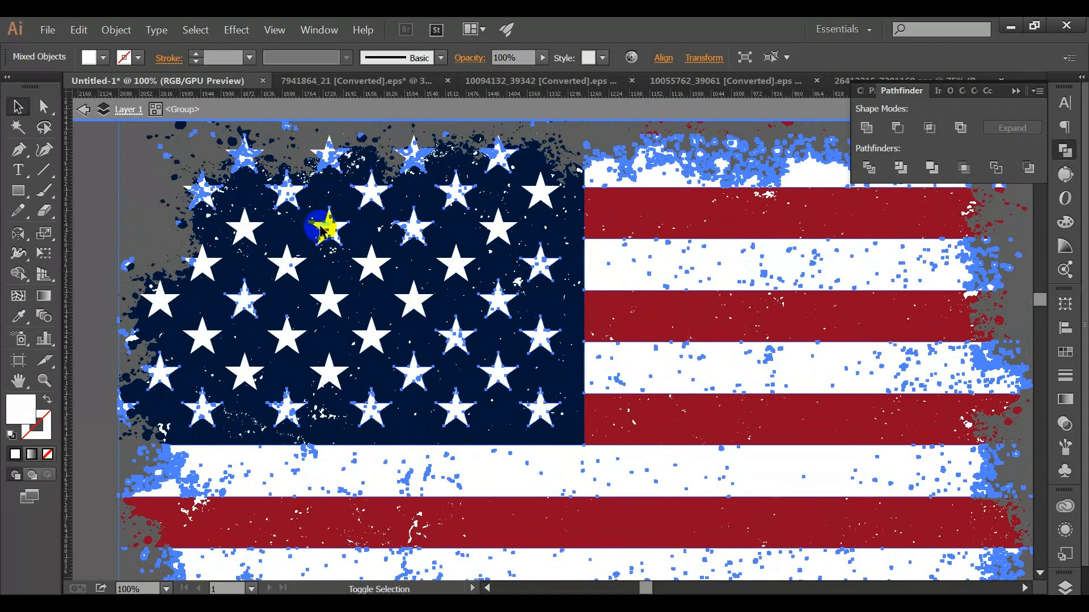
pyautogui.click(115, 210)
# - Try to recolor all the flag's white stripes with the olive green sampled from the skull's cap
pyautogui.scroll(-2, 262, 342)
pyautogui.click(403, 457)
pyautogui.keyDown('shift'); pyautogui.click(419, 415); pyautogui.keyUp('shift')
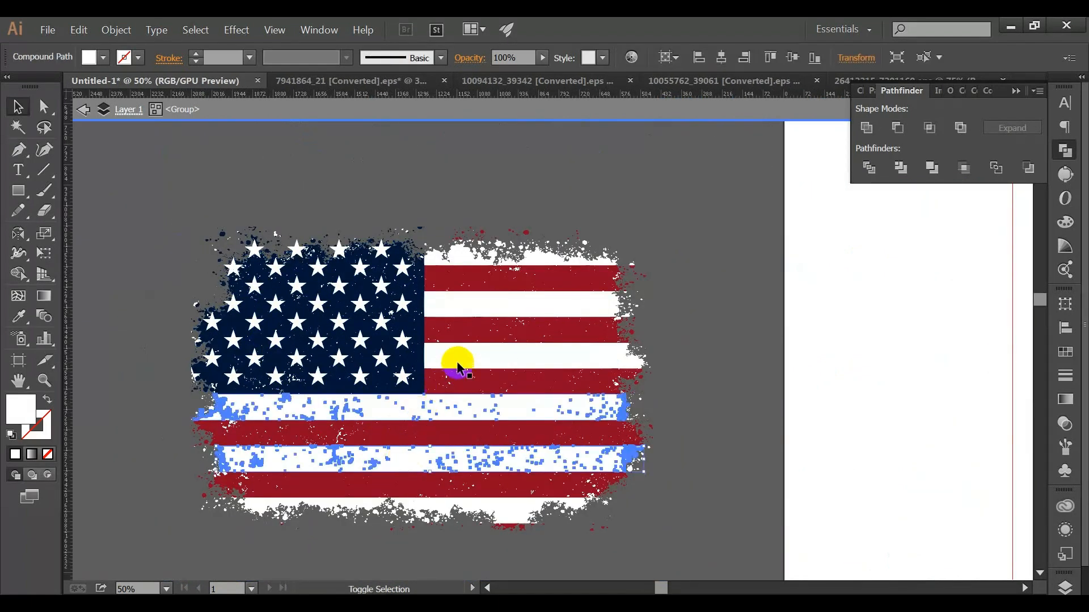
pyautogui.keyDown('shift'); pyautogui.click(458, 368); pyautogui.keyUp('shift')
pyautogui.keyDown('shift'); pyautogui.click(466, 302); pyautogui.keyUp('shift')
pyautogui.keyDown('shift'); pyautogui.click(491, 260); pyautogui.keyUp('shift')
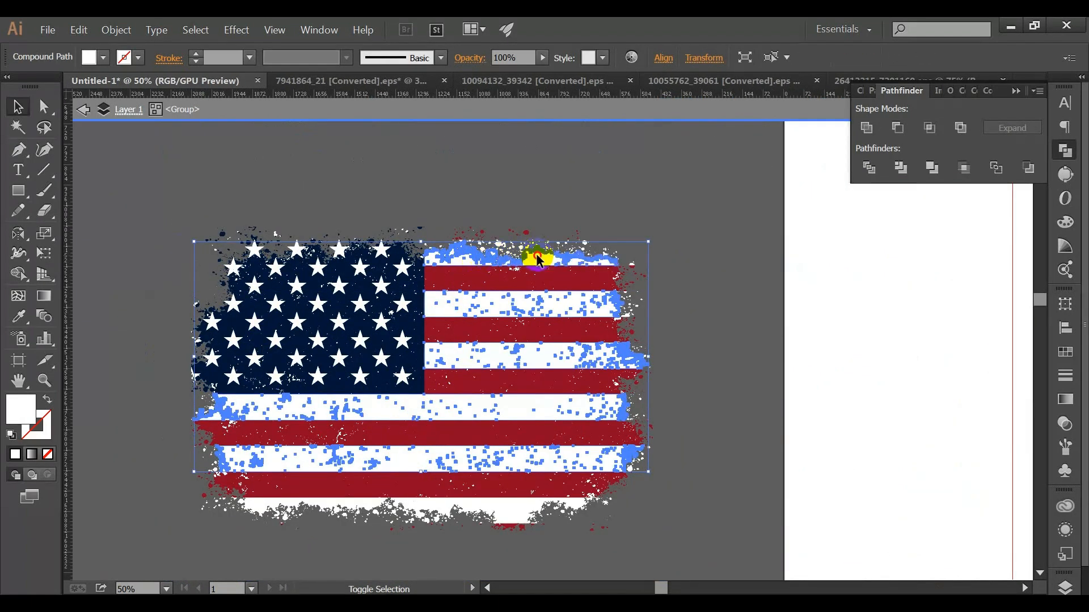
pyautogui.keyDown('shift'); pyautogui.click(499, 510); pyautogui.keyUp('shift')
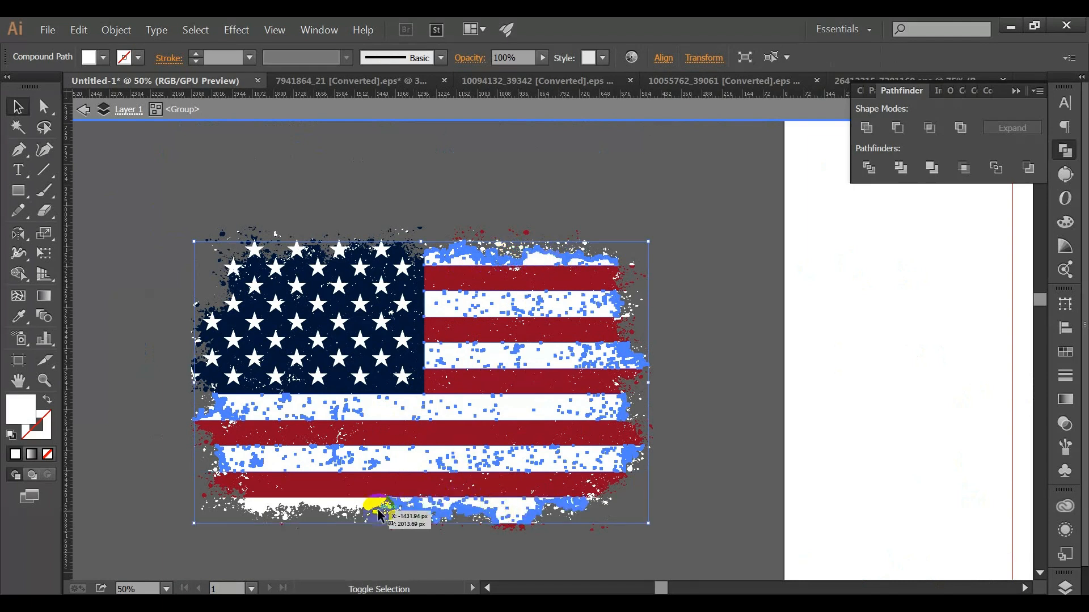
pyautogui.keyDown('shift'); pyautogui.click(297, 506); pyautogui.keyUp('shift')
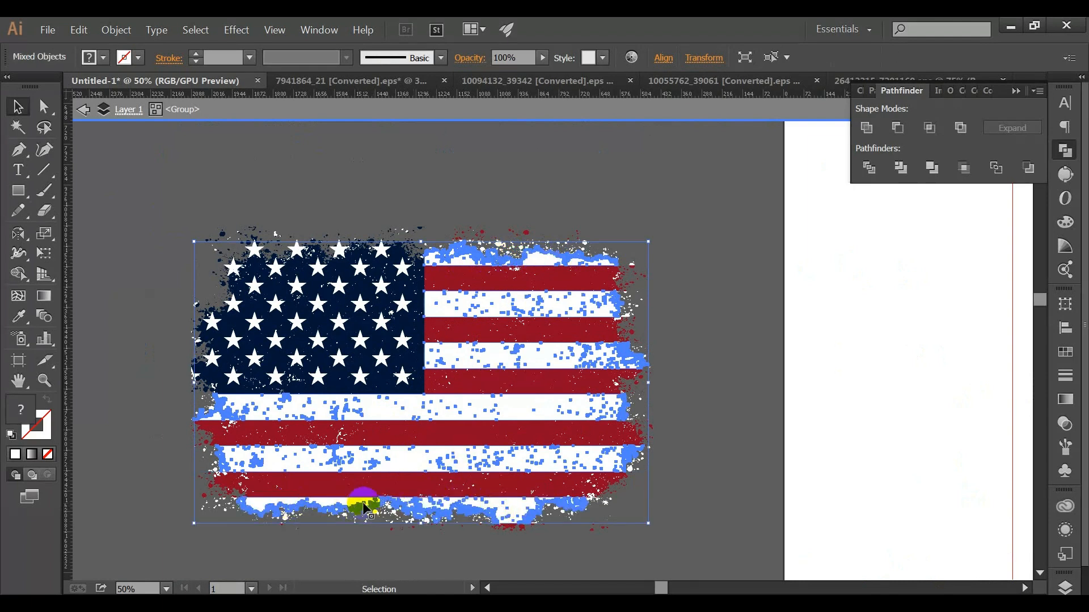
pyautogui.click(19, 316)
pyautogui.scroll(-1, 170, 383)
pyautogui.click(916, 456)
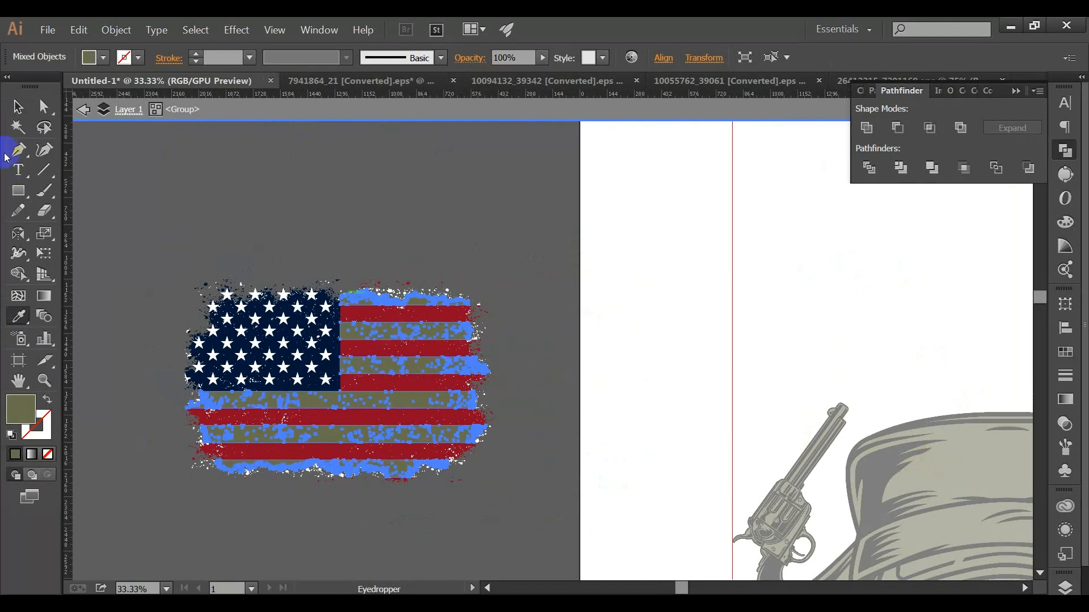
# - Undo the olive recoloring of the stripes and clear the selection
pyautogui.click(14, 114)
pyautogui.click(189, 157)
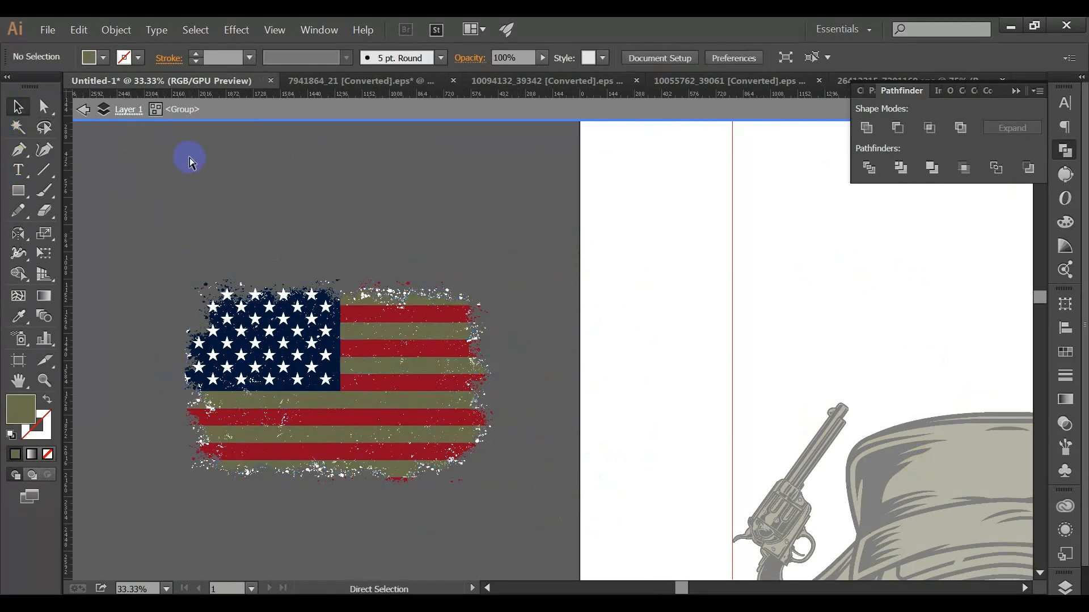
pyautogui.hotkey('ctrl', 'z')
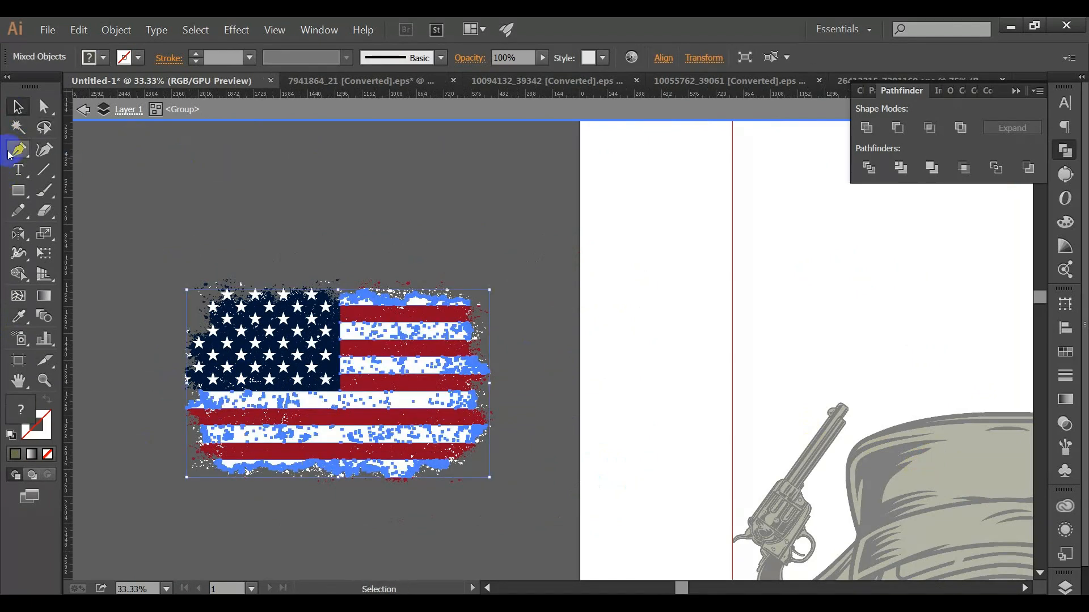
pyautogui.click(16, 134)
pyautogui.click(319, 315)
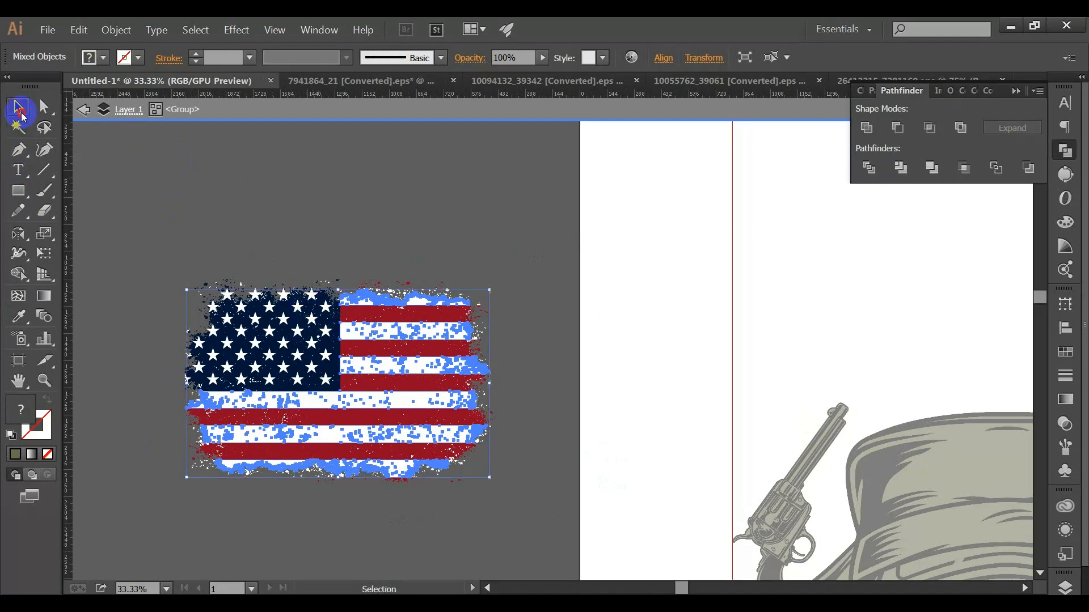
pyautogui.click(159, 264)
# - Select the second-row white star near the navy field's left edge together with the field and remove the white star with Shape Builder
pyautogui.click(327, 385)
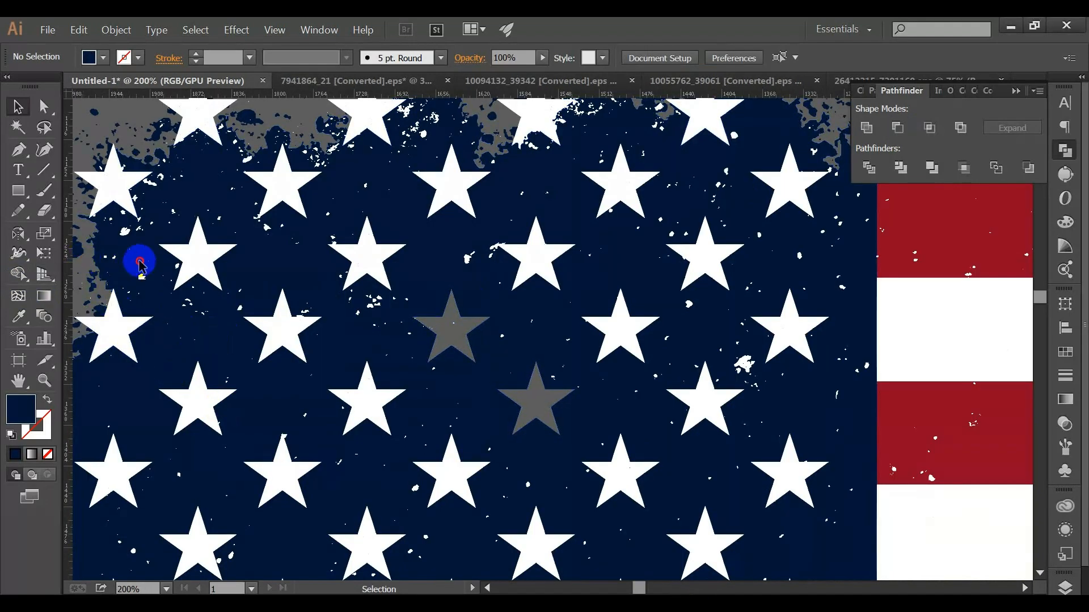
pyautogui.keyDown('shift'); pyautogui.click(189, 255); pyautogui.keyUp('shift')
pyautogui.keyDown('shift'); pyautogui.click(139, 264); pyautogui.keyUp('shift')
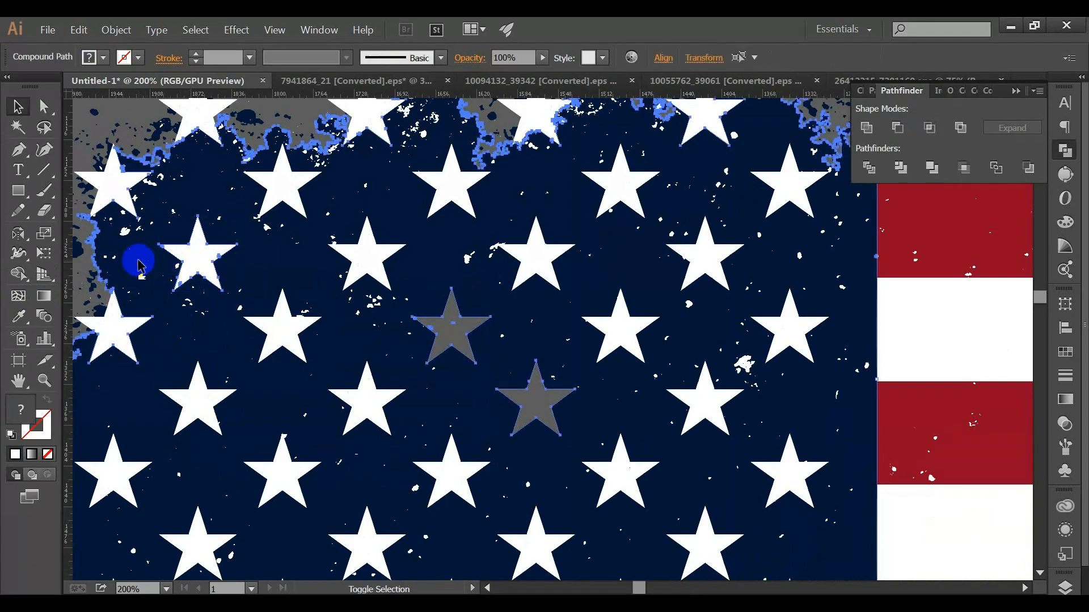
pyautogui.click(18, 274)
pyautogui.keyDown('alt'); pyautogui.click(209, 256); pyautogui.keyUp('alt')
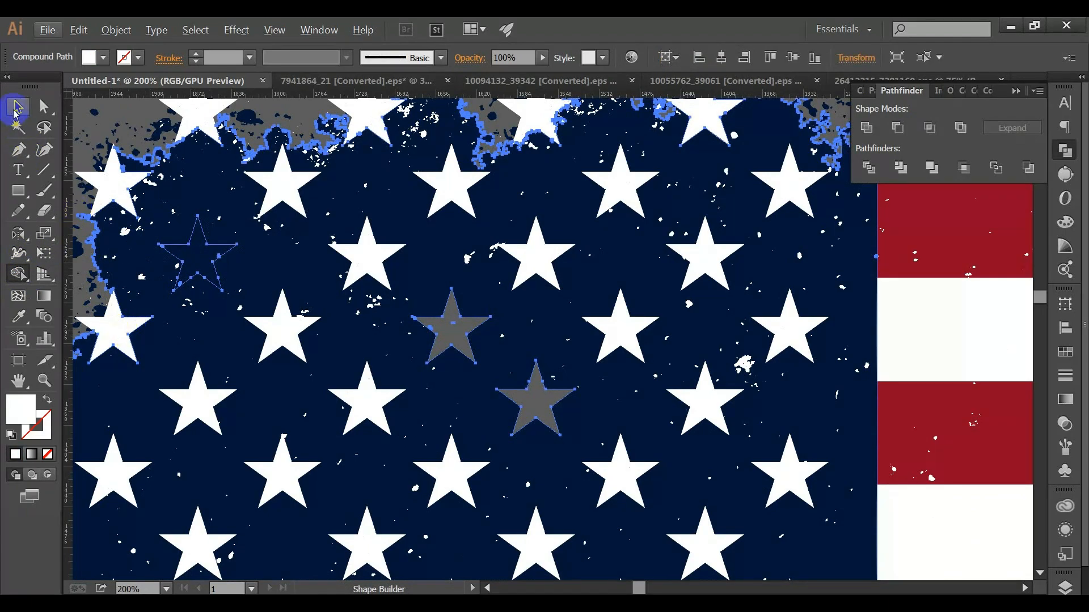
pyautogui.click(16, 111)
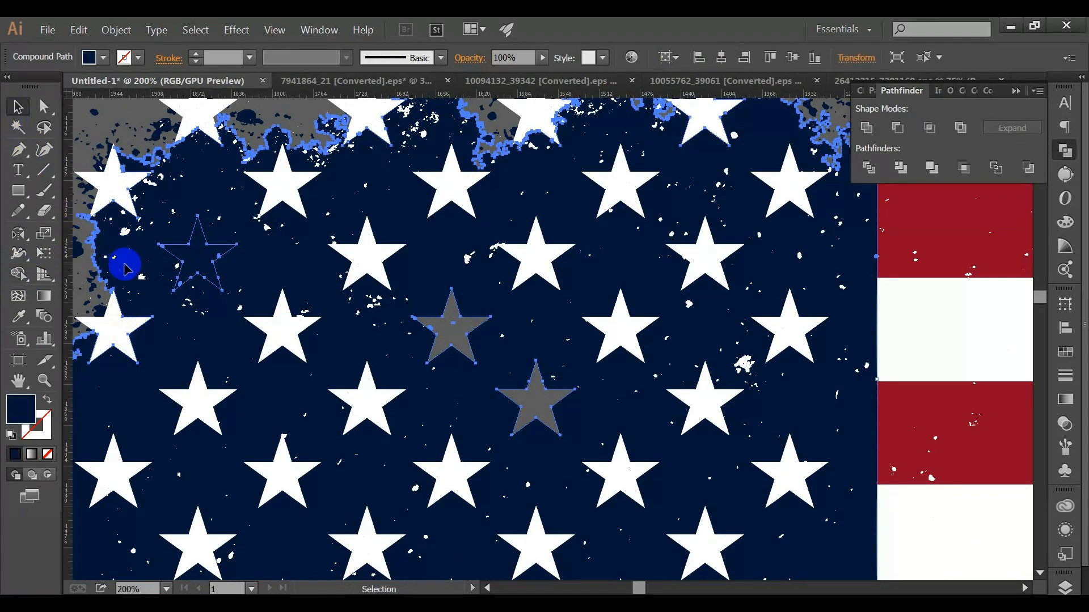
pyautogui.click(80, 263)
pyautogui.moveTo(80, 259); pyautogui.dragTo(186, 249)
pyautogui.hotkey('ctrl', 'z')
# - Cut the removed star's shape out of the navy field with Shape Builder, leaving a transparent star
pyautogui.click(130, 256)
pyautogui.keyDown('alt'); pyautogui.click(203, 259); pyautogui.keyUp('alt')
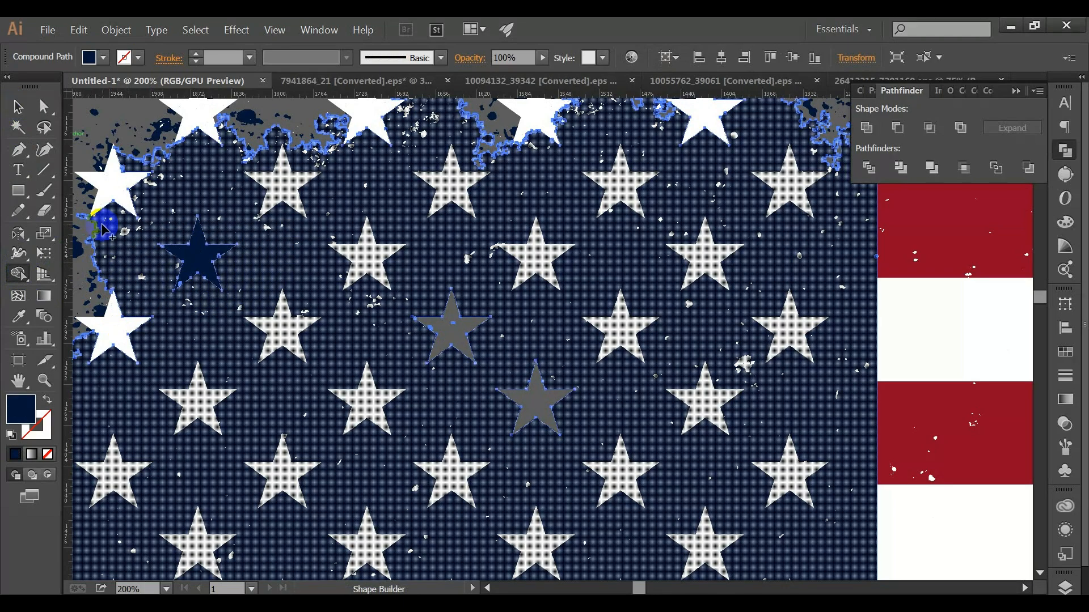
pyautogui.click(42, 107)
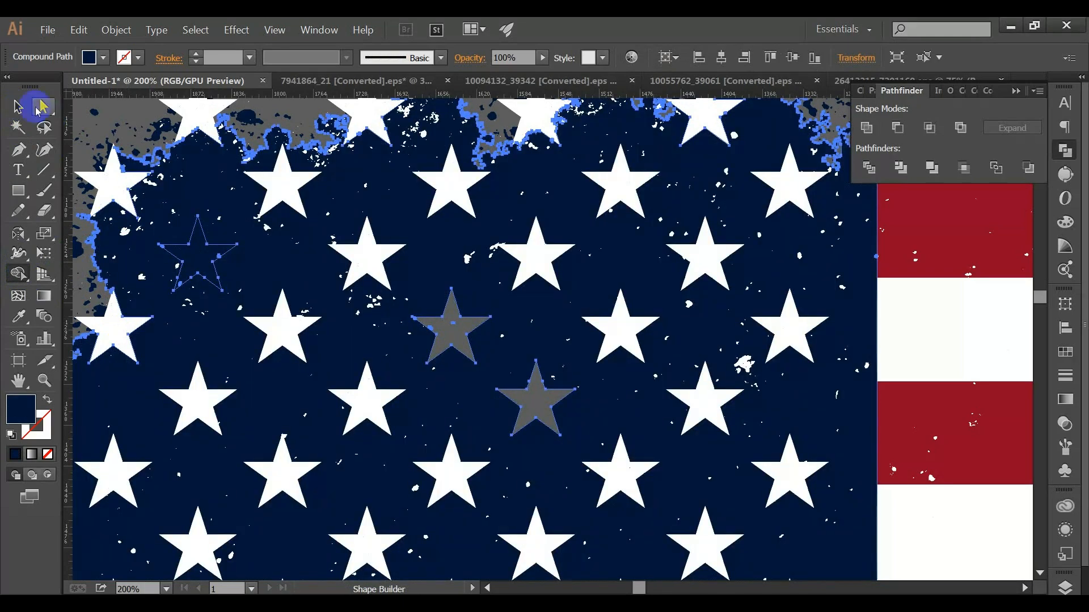
pyautogui.click(197, 253)
pyautogui.keyDown('shift'); pyautogui.click(152, 258); pyautogui.keyUp('shift')
pyautogui.click(18, 274)
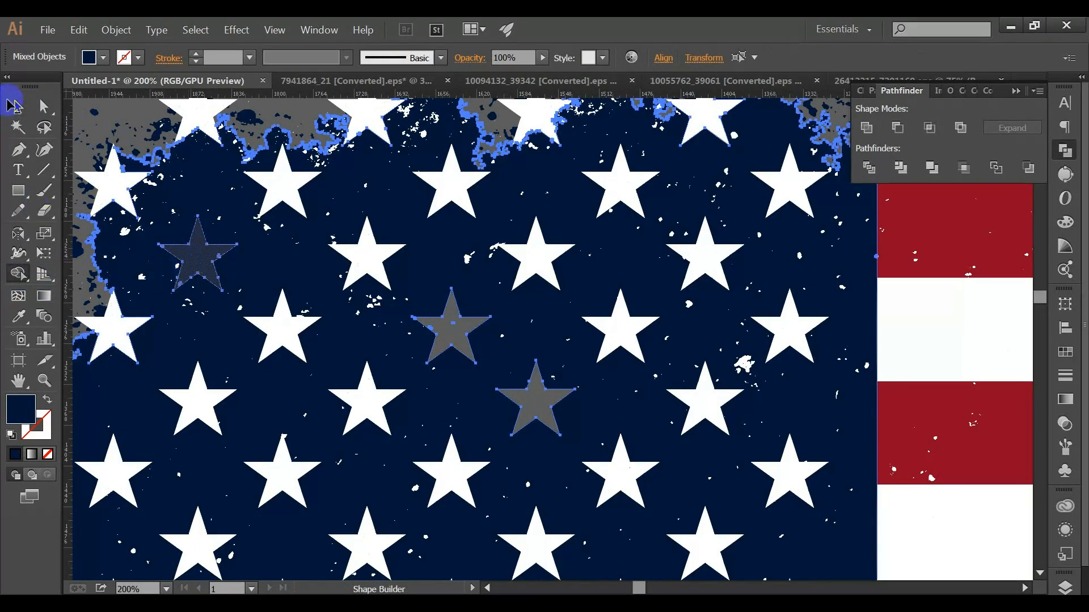
# - Cut the next star down on the navy field's left edge out with Shape Builder and delete its leftover white fragment
pyautogui.click(14, 104)
pyautogui.click(117, 318)
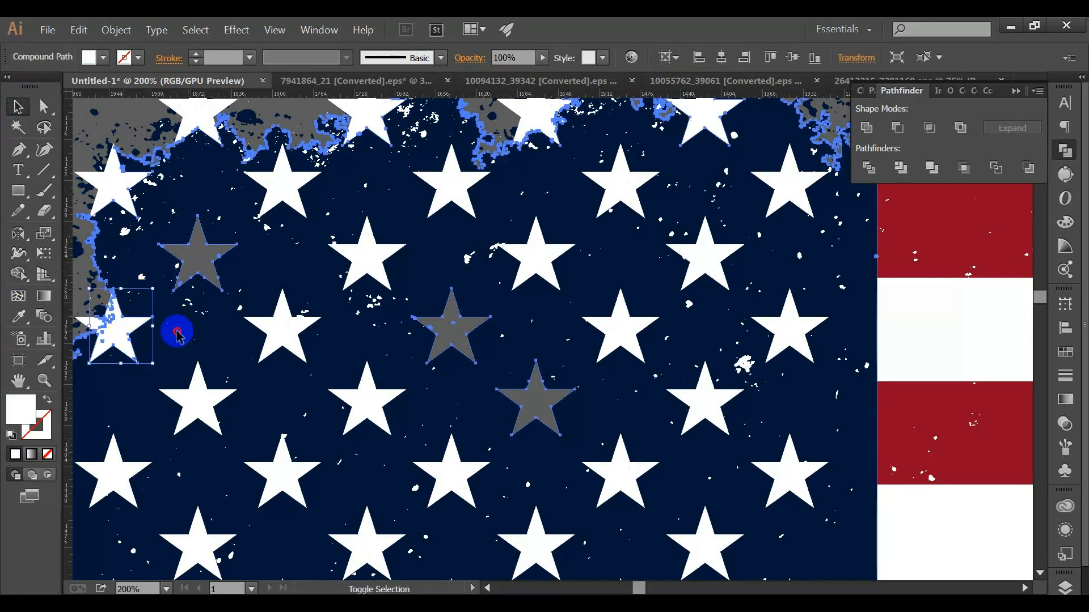
pyautogui.click(19, 275)
pyautogui.moveTo(23, 275); pyautogui.dragTo(85, 275)
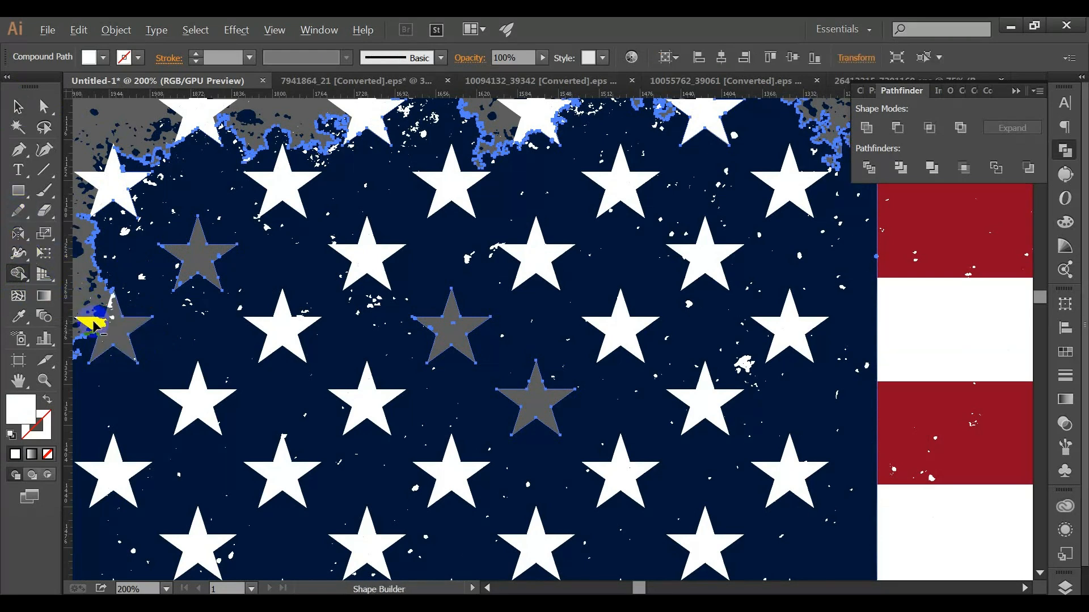
pyautogui.click(14, 112)
pyautogui.click(96, 321)
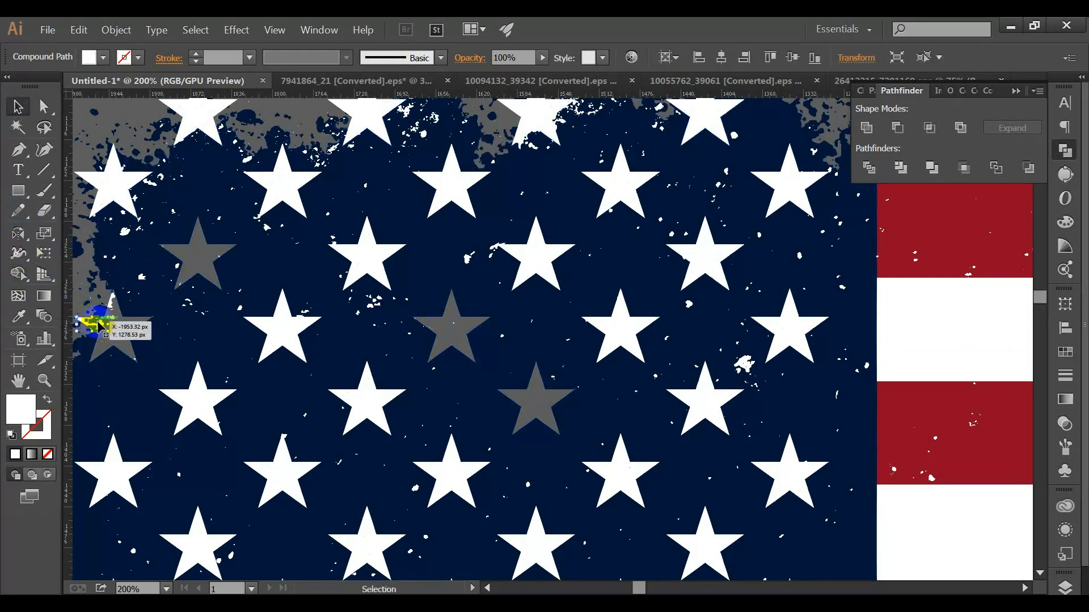
pyautogui.press('Delete')
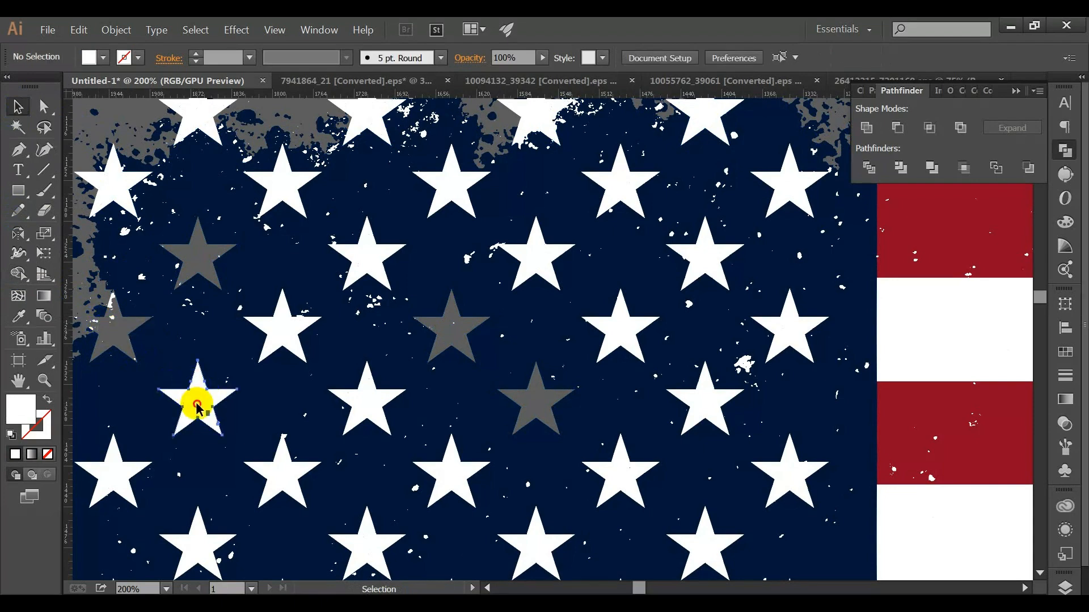
# - Cut the remaining white stars inside the navy field out with Shape Builder, leaving transparent star shapes
pyautogui.click(196, 406)
pyautogui.keyDown('shift'); pyautogui.click(146, 342); pyautogui.keyUp('shift')
pyautogui.click(13, 278)
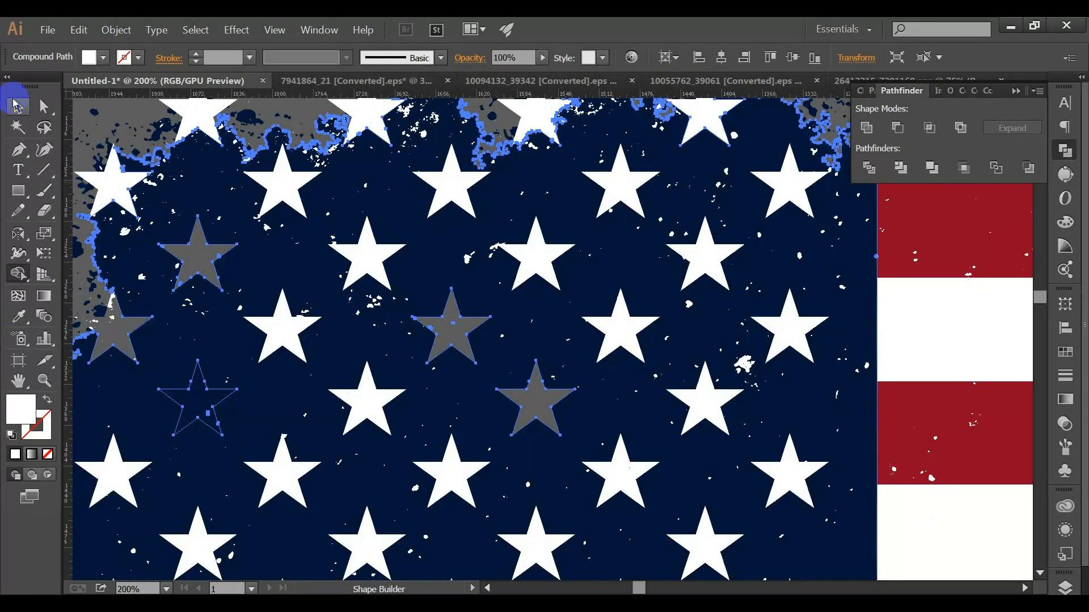
pyautogui.click(16, 104)
pyautogui.click(80, 116)
pyautogui.click(188, 388)
pyautogui.keyDown('shift'); pyautogui.click(152, 342); pyautogui.keyUp('shift')
pyautogui.click(25, 282)
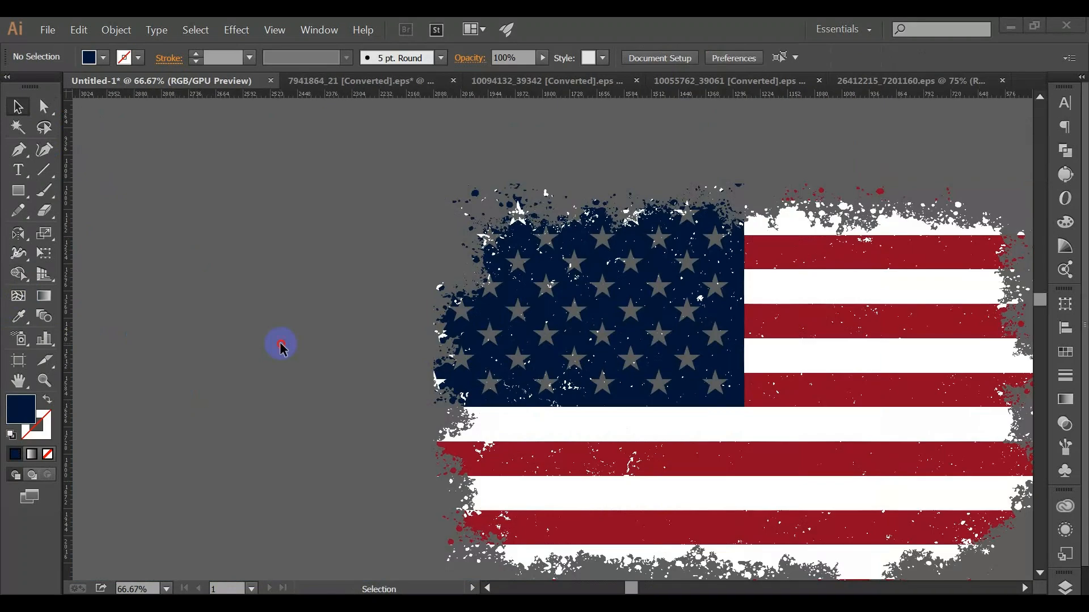
pyautogui.keyDown('alt'); pyautogui.scroll(-1, 282, 348); pyautogui.keyUp('alt')
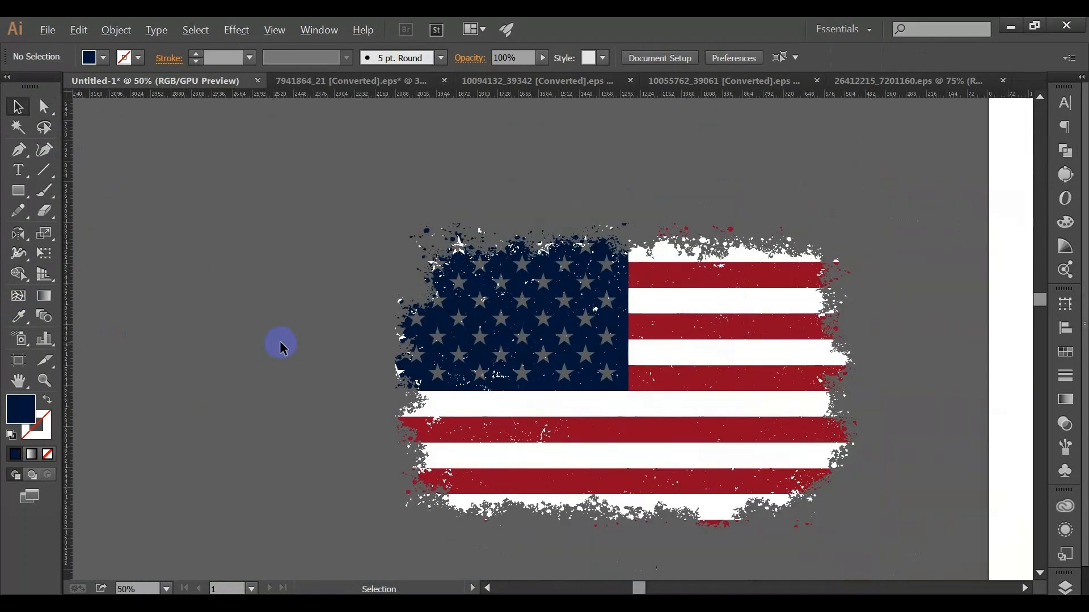
pyautogui.scroll(-4, 671, 359)
pyautogui.keyDown('alt'); pyautogui.moveTo(820, 347); pyautogui.dragTo(794, 360); pyautogui.keyUp('alt')
pyautogui.hotkey('ctrl', 'z')
pyautogui.click(897, 362)
pyautogui.scroll(-1, 896, 363)
pyautogui.keyDown('alt'); pyautogui.scroll(-2, 897, 363); pyautogui.keyUp('alt')
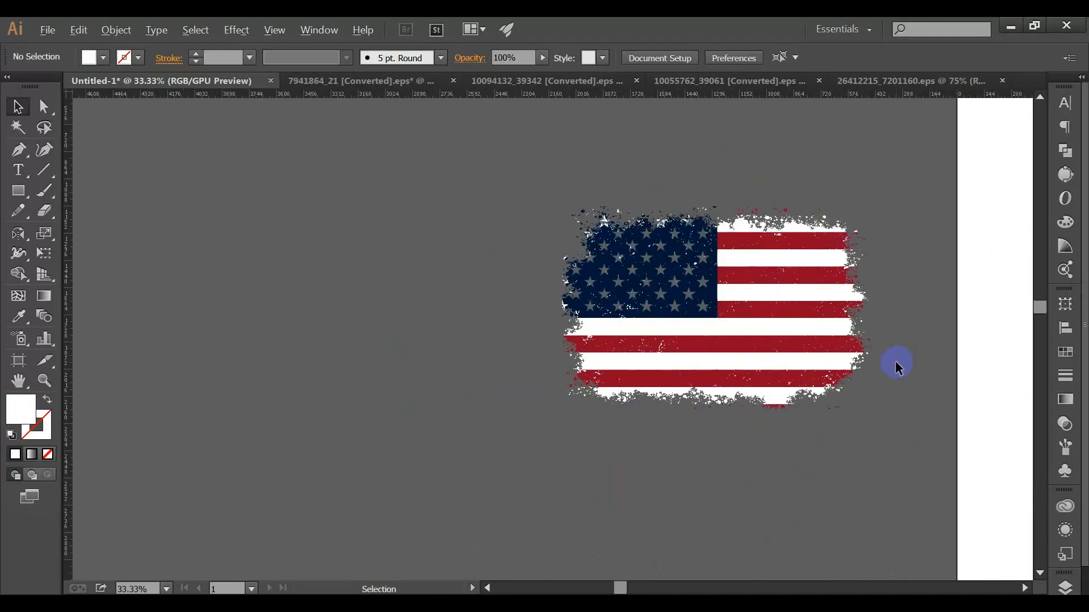
pyautogui.scroll(-3, 624, 360)
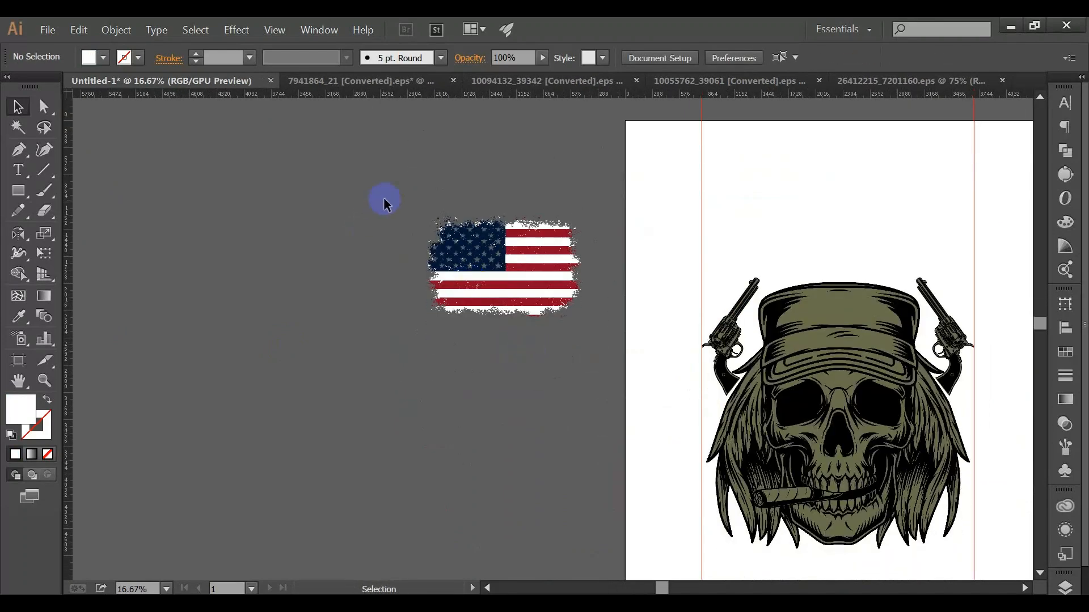
# - Try recoloring all the flag's white areas with the skull's olive green using Magic Wand and Eyedropper, and undo the recoloring
pyautogui.keyDown('alt'); pyautogui.scroll(3, 485, 249); pyautogui.keyUp('alt')
pyautogui.click(486, 250)
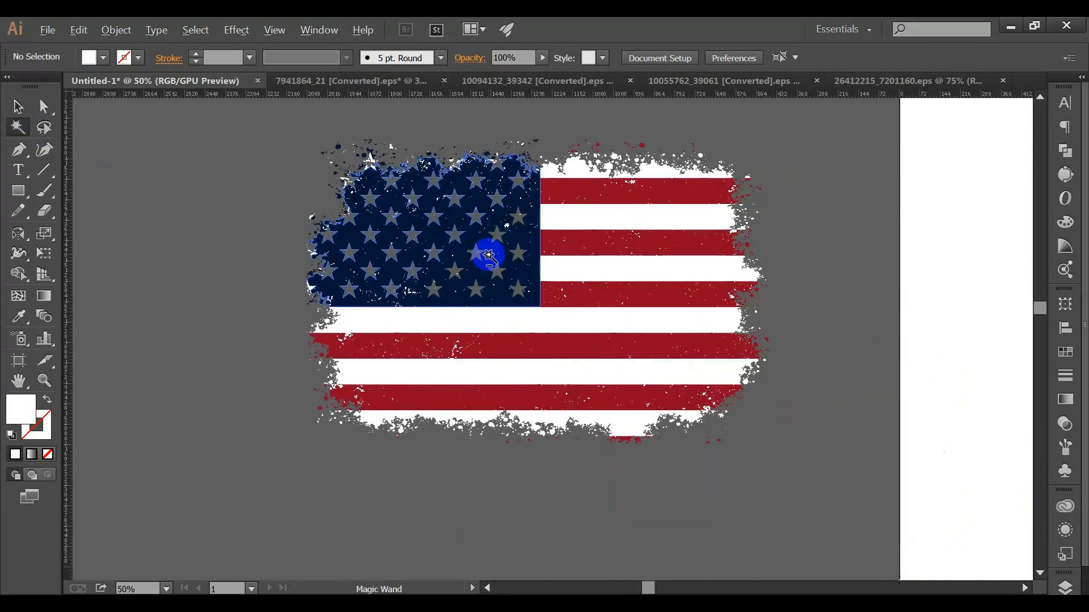
pyautogui.keyDown('alt'); pyautogui.scroll(-2, 639, 214); pyautogui.keyUp('alt')
pyautogui.click(46, 317)
pyautogui.press('i')
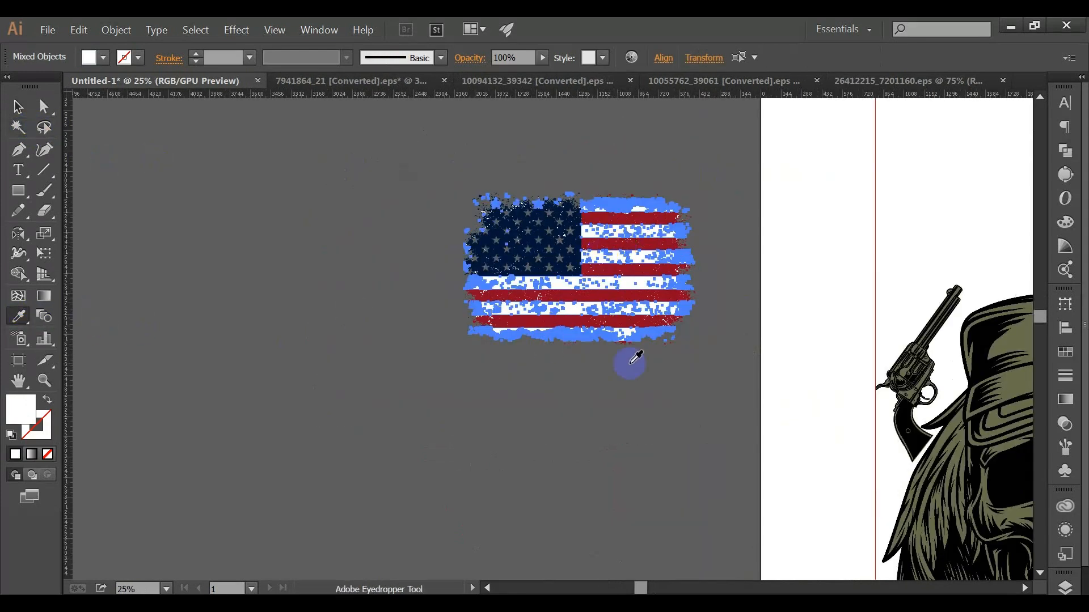
pyautogui.scroll(-2, 822, 347)
pyautogui.click(1011, 326)
pyautogui.click(18, 107)
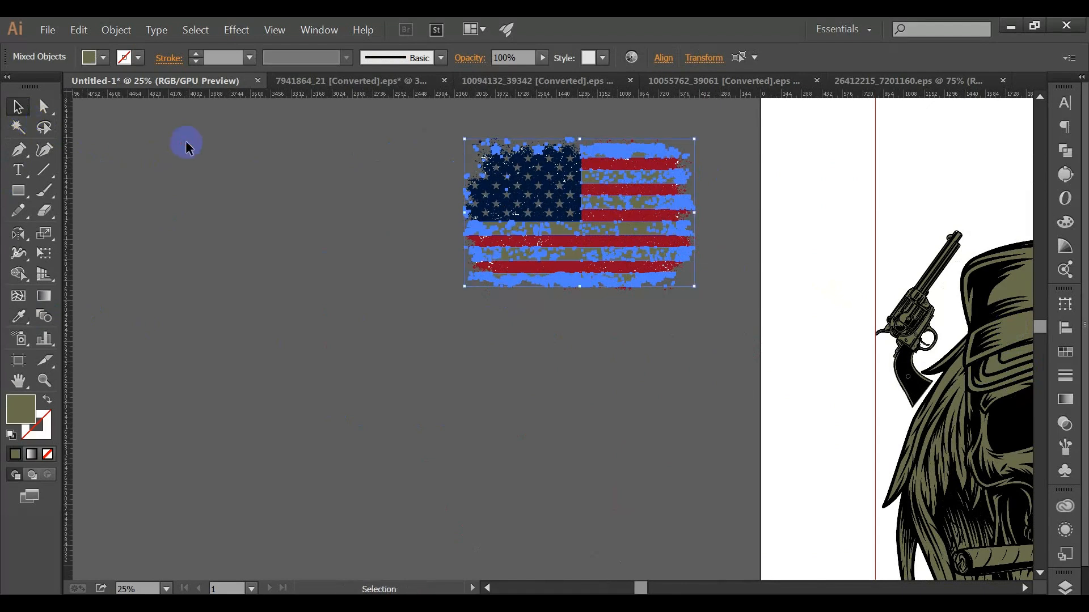
pyautogui.click(210, 148)
pyautogui.hotkey('ctrl', 'z')
# - Delete the flag's white stripes and all remaining white specks so only the navy and red parts are left
pyautogui.press('Delete')
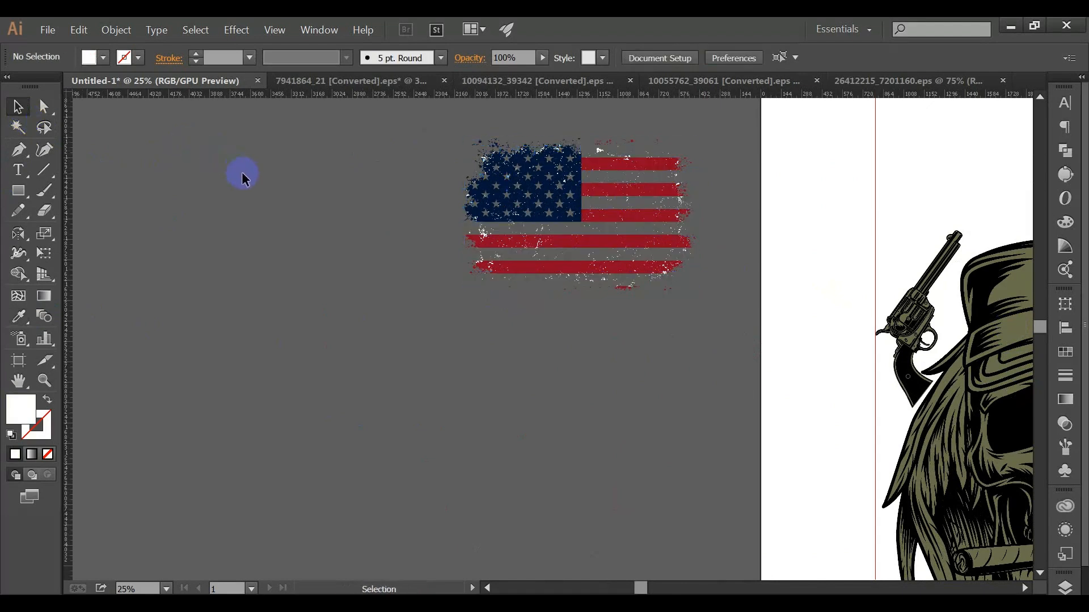
pyautogui.keyDown('alt'); pyautogui.scroll(3, 452, 180); pyautogui.keyUp('alt')
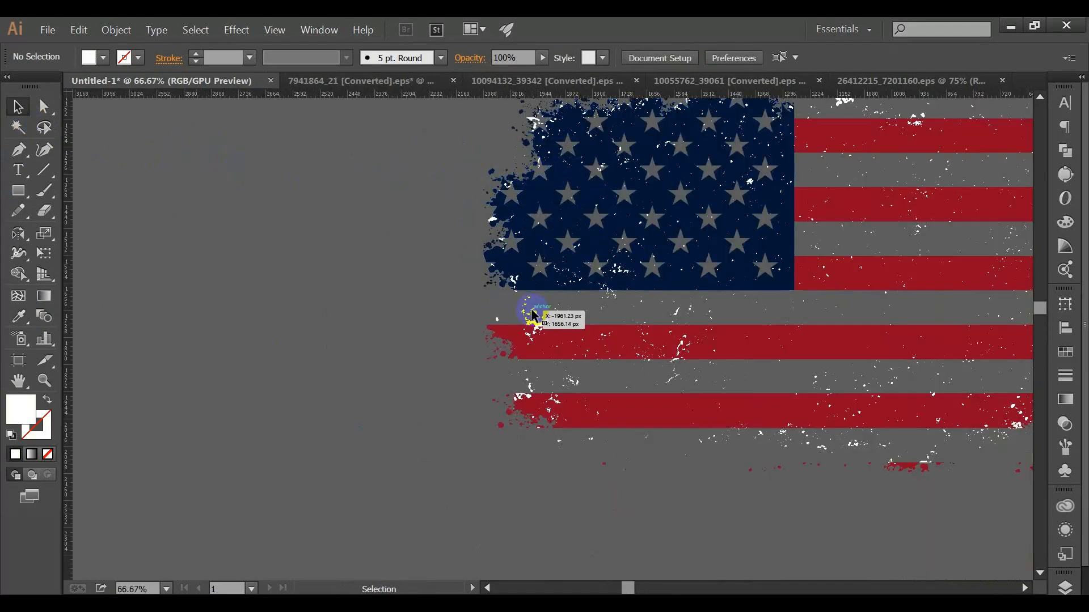
pyautogui.click(523, 321)
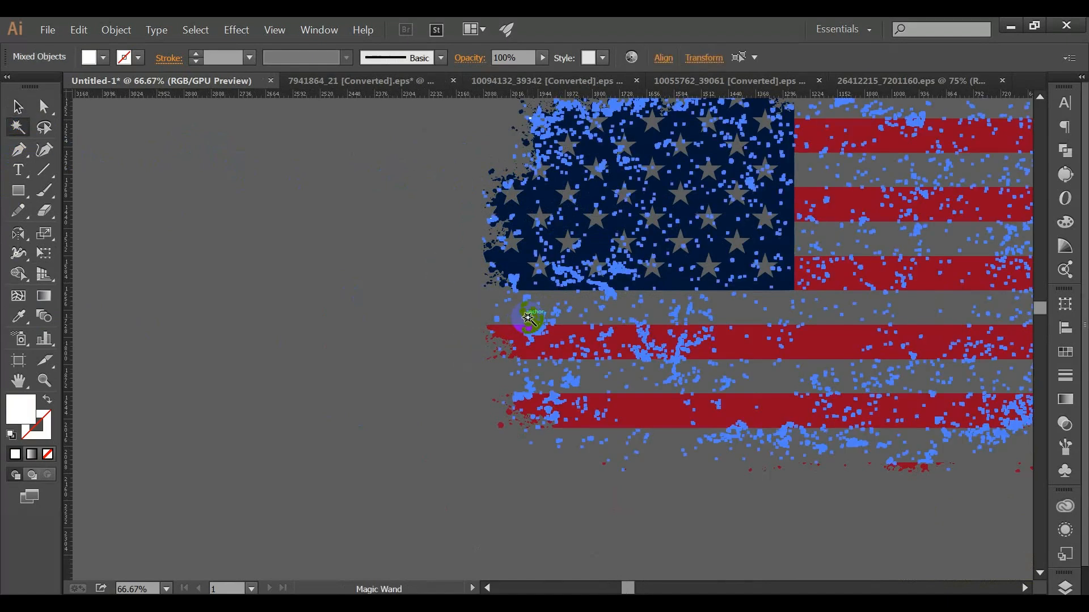
pyautogui.press('Delete')
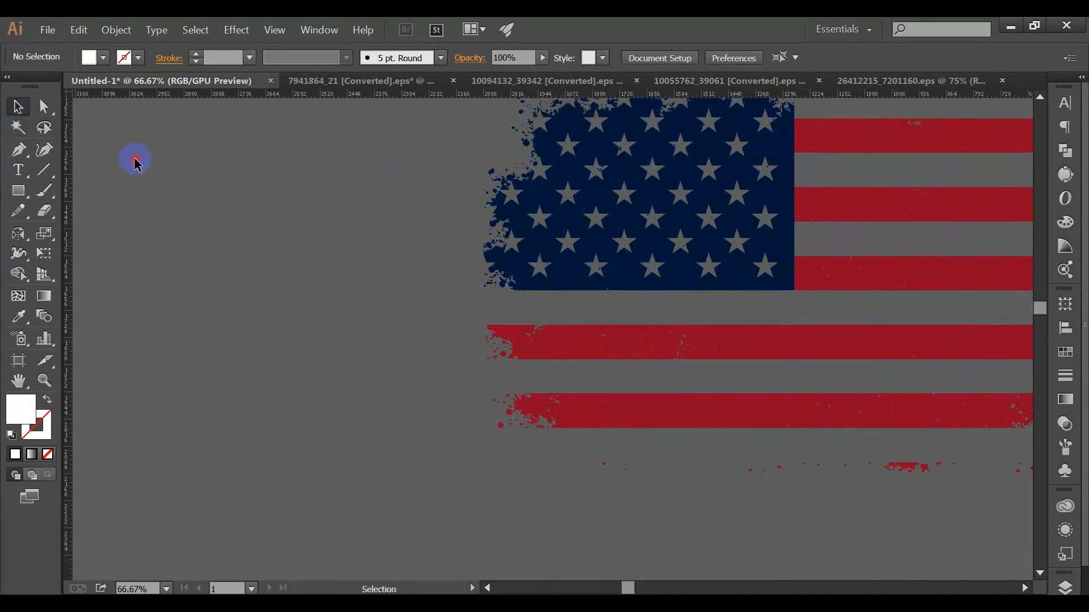
# - Group the flag pieces, fit the flag between the red guides and place it behind the skull's lower half
pyautogui.scroll(-4, 137, 166)
pyautogui.moveTo(385, 333); pyautogui.dragTo(774, 287)
pyautogui.hotkey('ctrl', 'g')
pyautogui.click(792, 292)
pyautogui.moveTo(703, 284); pyautogui.dragTo(703, 377)
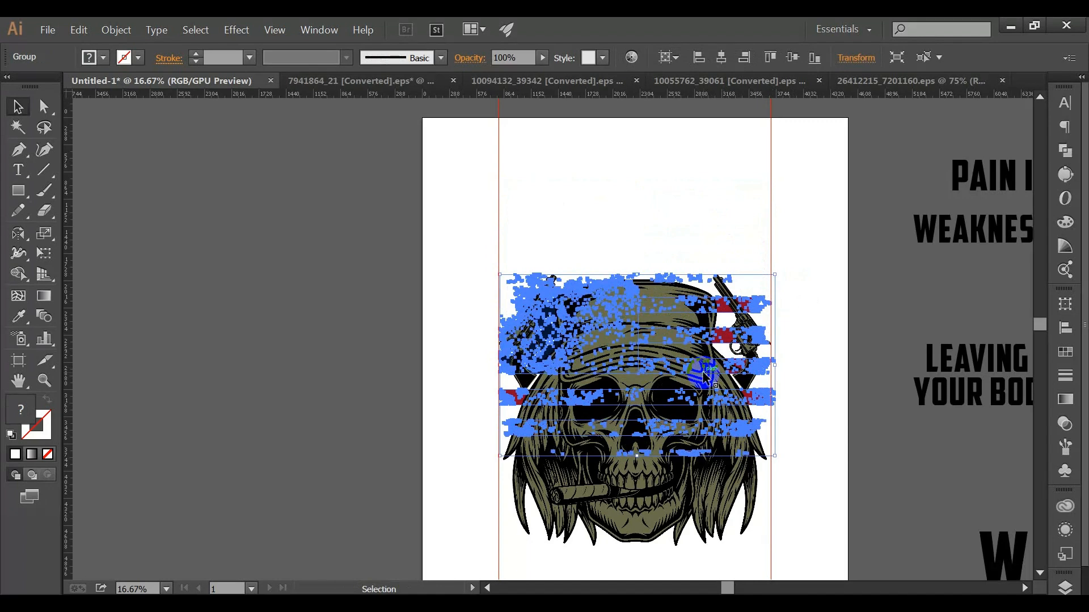
pyautogui.click(788, 306)
pyautogui.moveTo(730, 312); pyautogui.dragTo(724, 431)
# - Duplicate the flag upward so a second copy sits behind the cap and revolvers
pyautogui.scroll(-3, 680, 454)
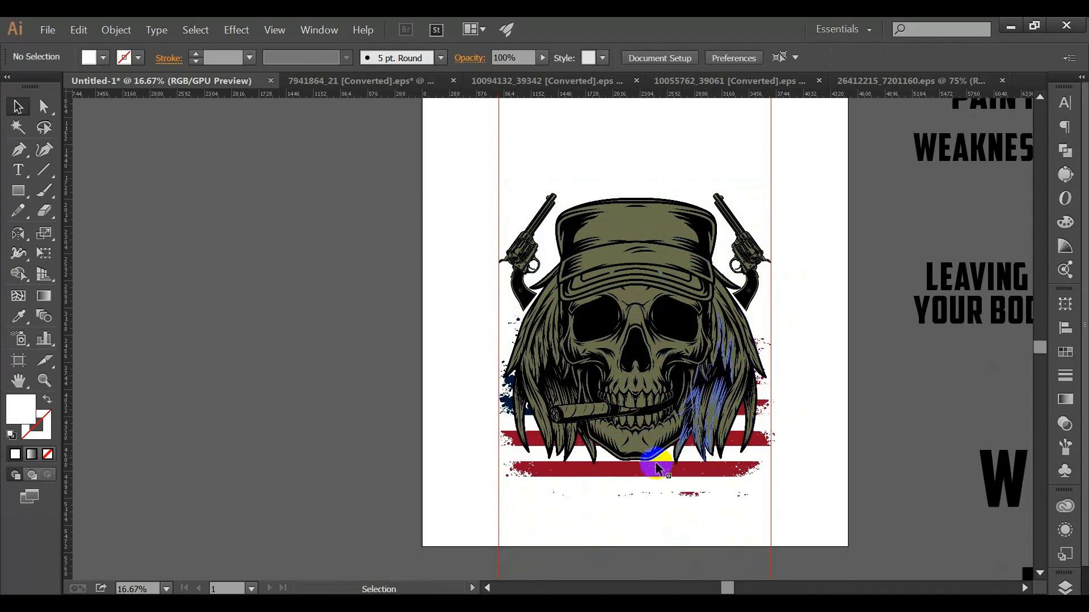
pyautogui.moveTo(655, 473); pyautogui.dragTo(677, 347)
pyautogui.click(812, 322)
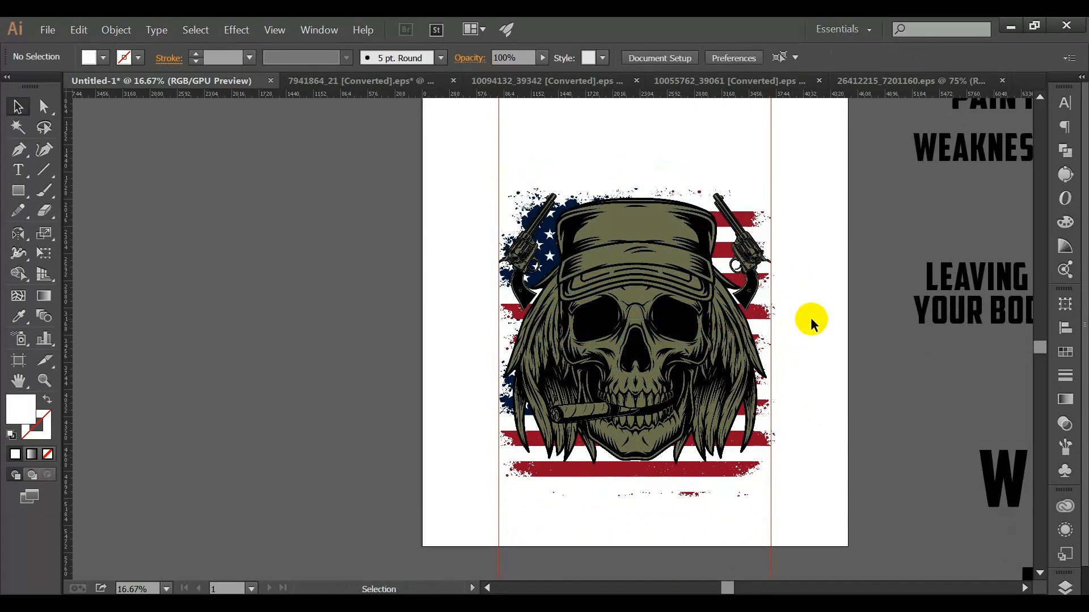
pyautogui.moveTo(722, 256); pyautogui.dragTo(729, 194)
pyautogui.click(845, 304)
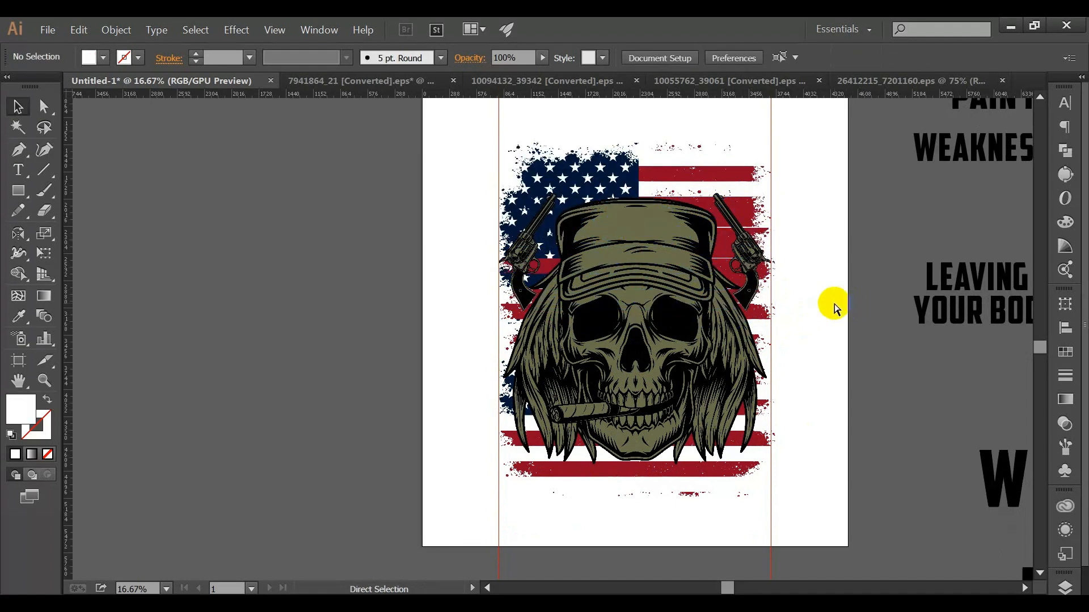
pyautogui.hotkey('ctrl', 'z')
# - Raise the upper flag copy slightly above the cap and shift the lower flag up a little behind the chin
pyautogui.moveTo(719, 215); pyautogui.dragTo(684, 198)
pyautogui.click(803, 250)
pyautogui.click(805, 241)
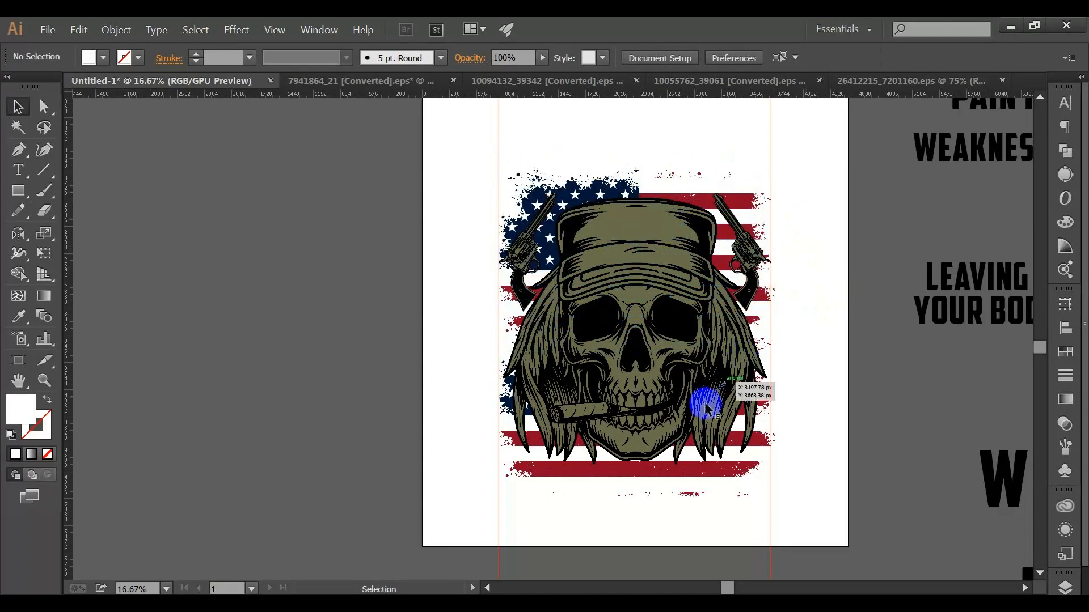
pyautogui.moveTo(646, 480); pyautogui.dragTo(647, 470)
pyautogui.click(815, 478)
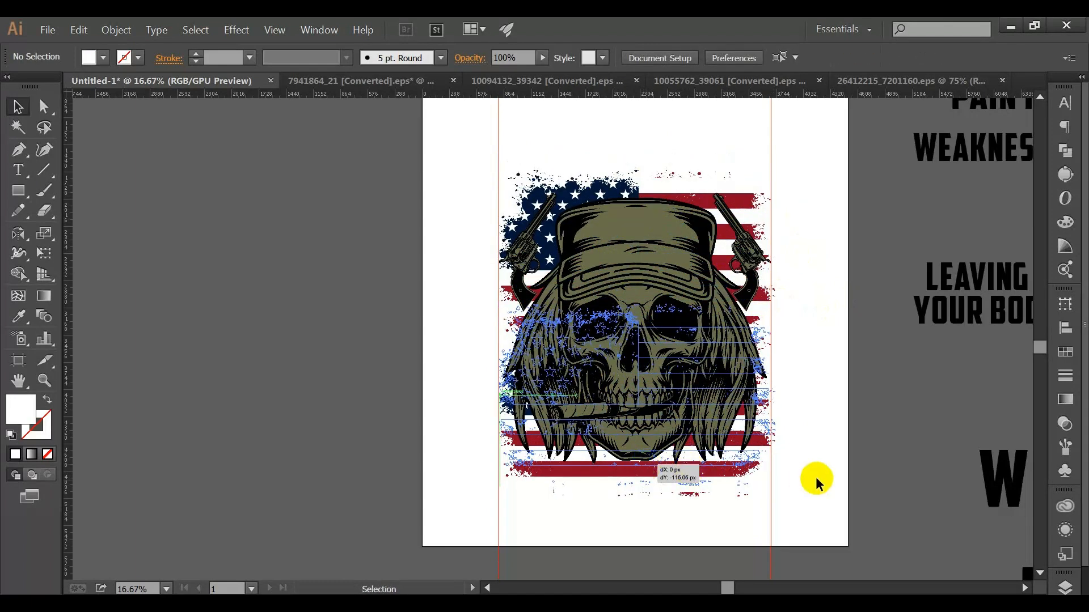
# - Select all olive fills of the skull and revolvers with Magic Wand and recolor them to lighter olive 9FA364
pyautogui.scroll(-1, 816, 471)
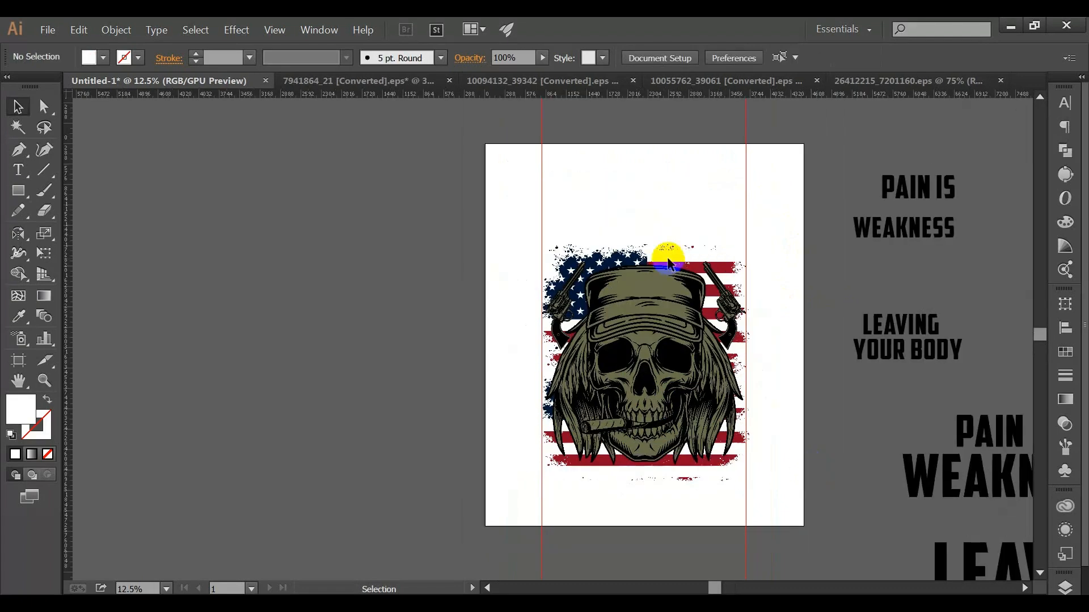
pyautogui.scroll(1, 639, 303)
pyautogui.scroll(2, 639, 305)
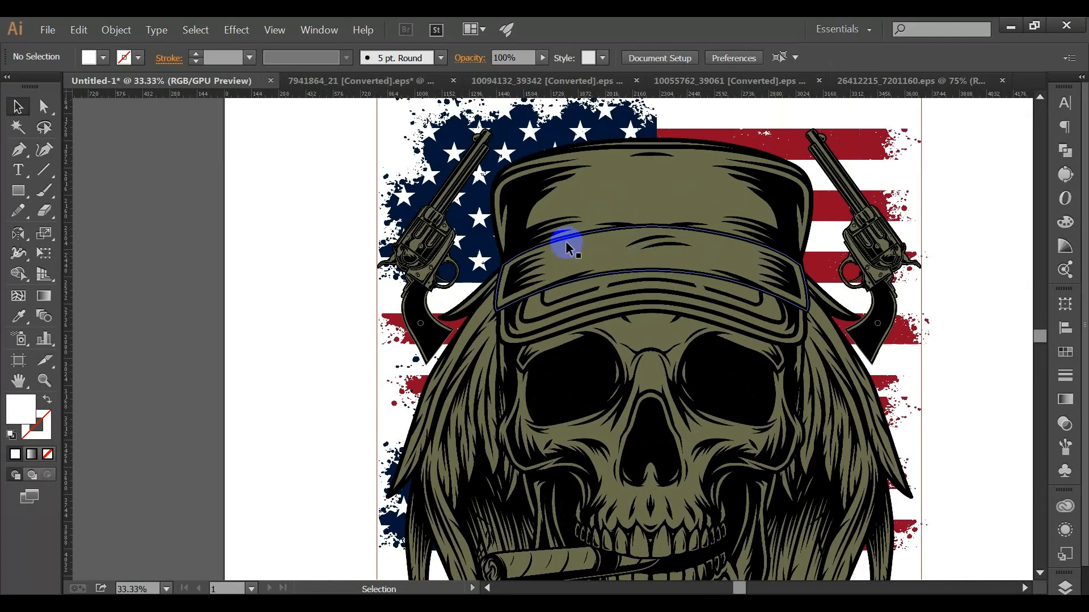
pyautogui.click(18, 127)
pyautogui.click(502, 162)
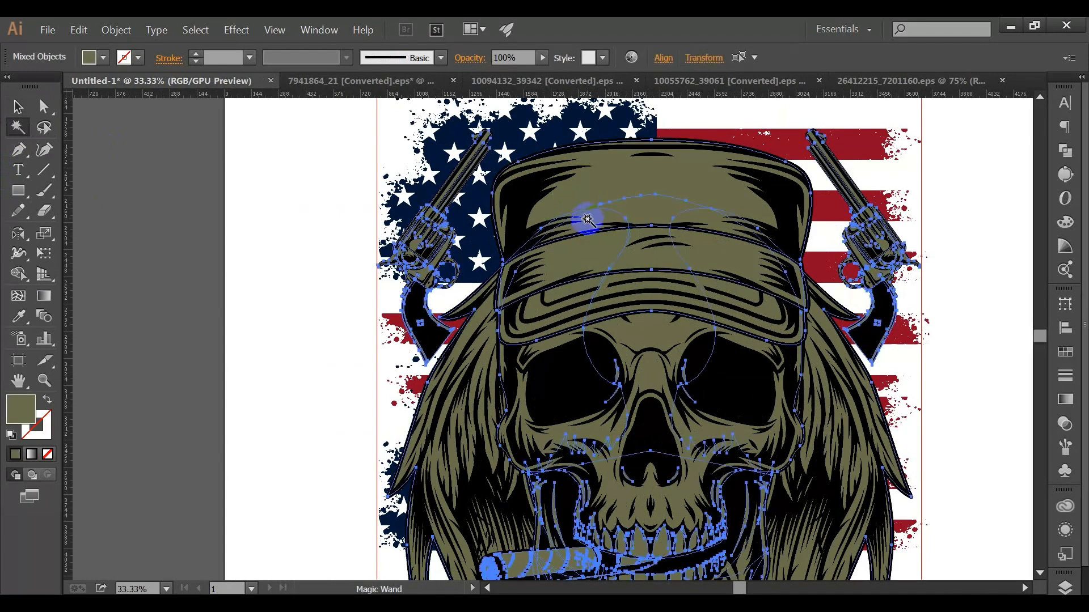
pyautogui.scroll(-1, 575, 229)
pyautogui.doubleClick(21, 409)
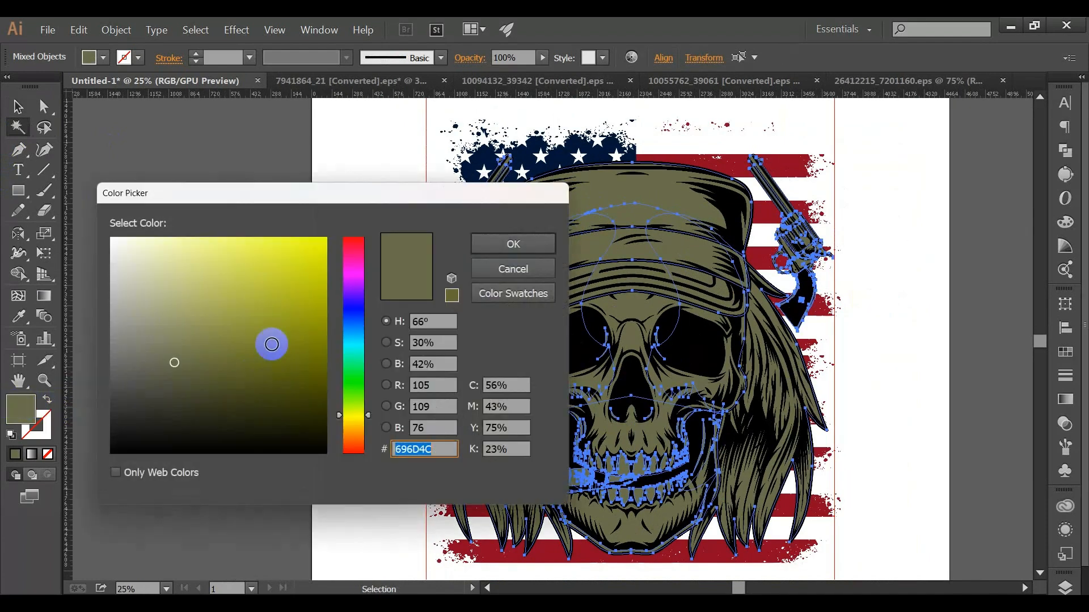
pyautogui.moveTo(188, 361); pyautogui.dragTo(196, 321)
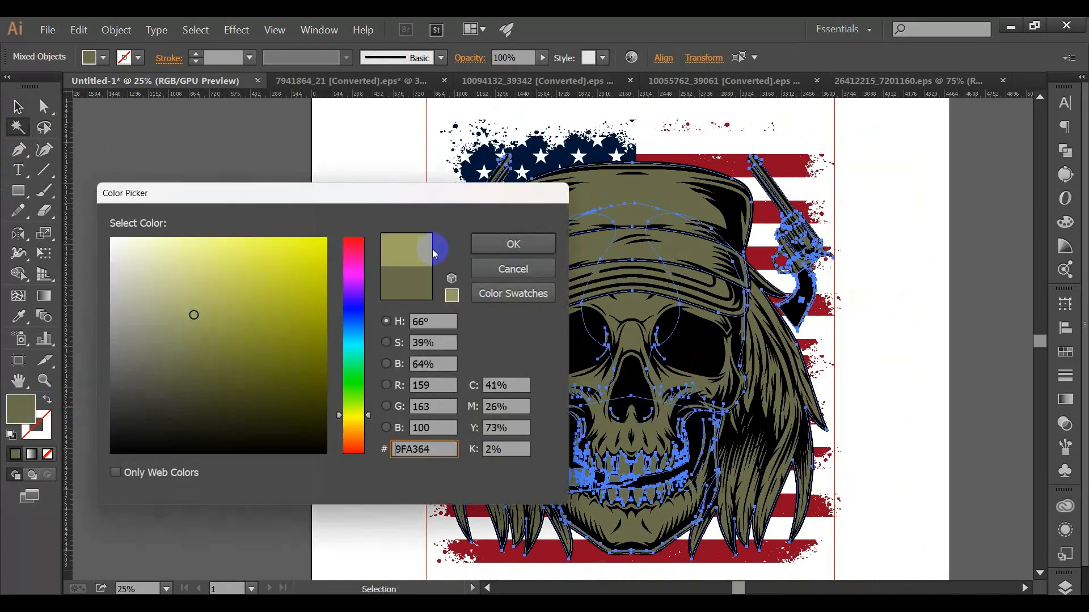
pyautogui.click(501, 243)
pyautogui.click(18, 107)
pyautogui.click(216, 178)
# - Place the large PAIN IS and WEAKNESS lettering above the skull and fit WEAKNESS to the width between the red guides
pyautogui.scroll(-2, 307, 264)
pyautogui.moveTo(619, 344); pyautogui.dragTo(705, 337)
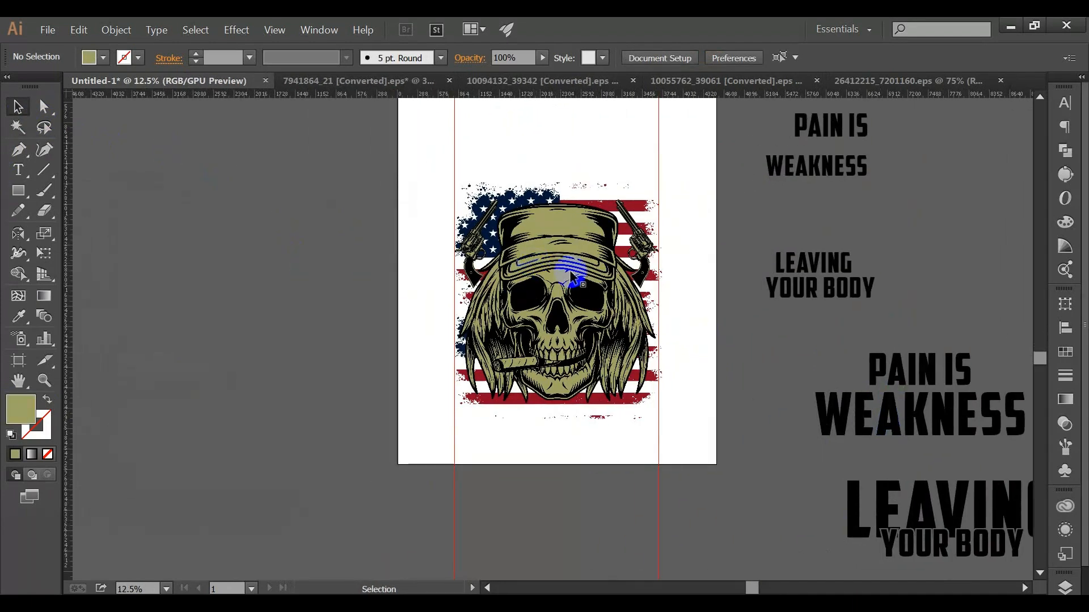
pyautogui.scroll(5, 461, 226)
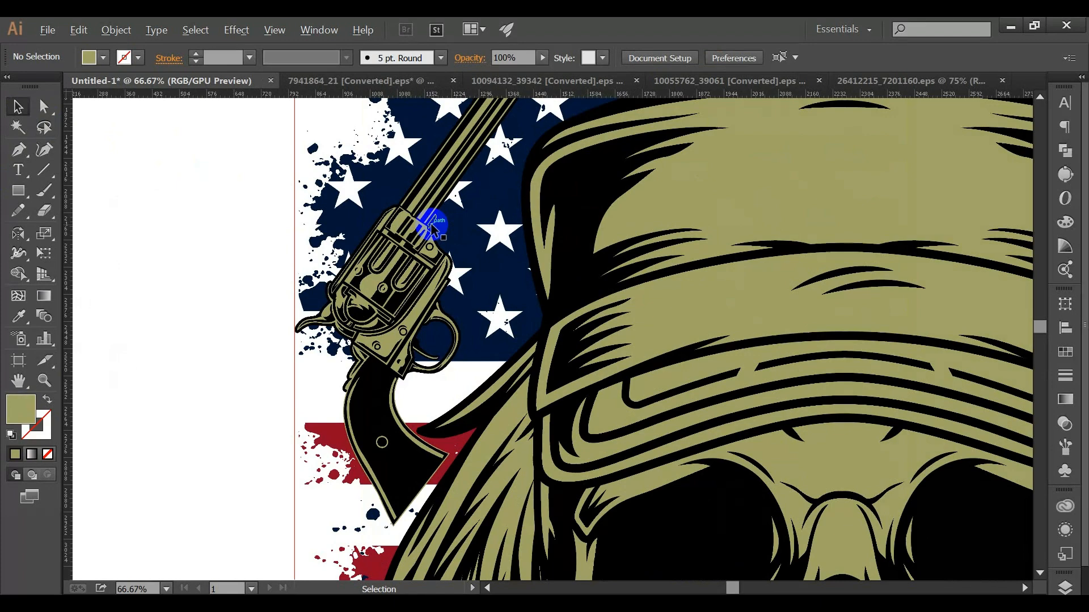
pyautogui.scroll(-4, 431, 225)
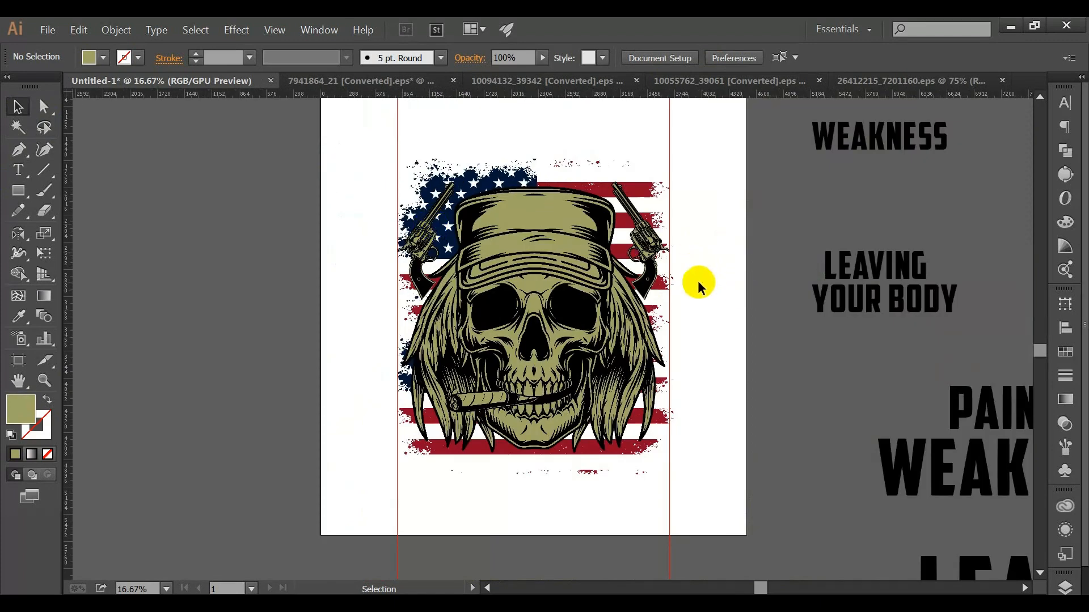
pyautogui.scroll(-1, 846, 165)
pyautogui.scroll(1, 846, 166)
pyautogui.moveTo(933, 397); pyautogui.dragTo(571, 158)
pyautogui.moveTo(904, 454); pyautogui.dragTo(546, 202)
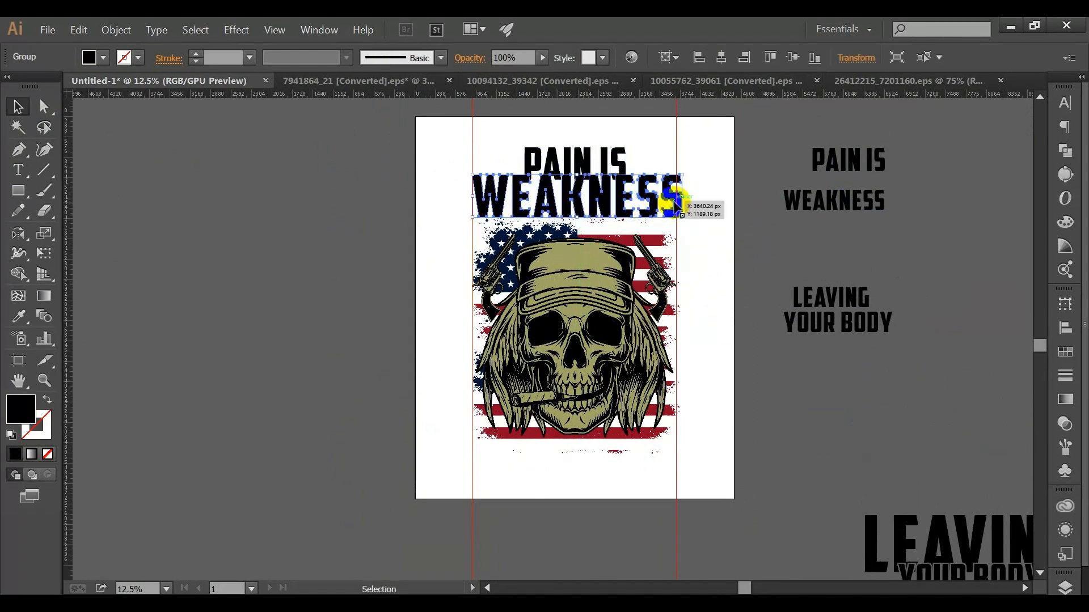
pyautogui.moveTo(682, 199); pyautogui.dragTo(676, 199)
pyautogui.click(704, 236)
# - Move PAIN IS up slightly off WEAKNESS and center the two lines horizontally on each other
pyautogui.moveTo(589, 167); pyautogui.dragTo(589, 156)
pyautogui.click(645, 143)
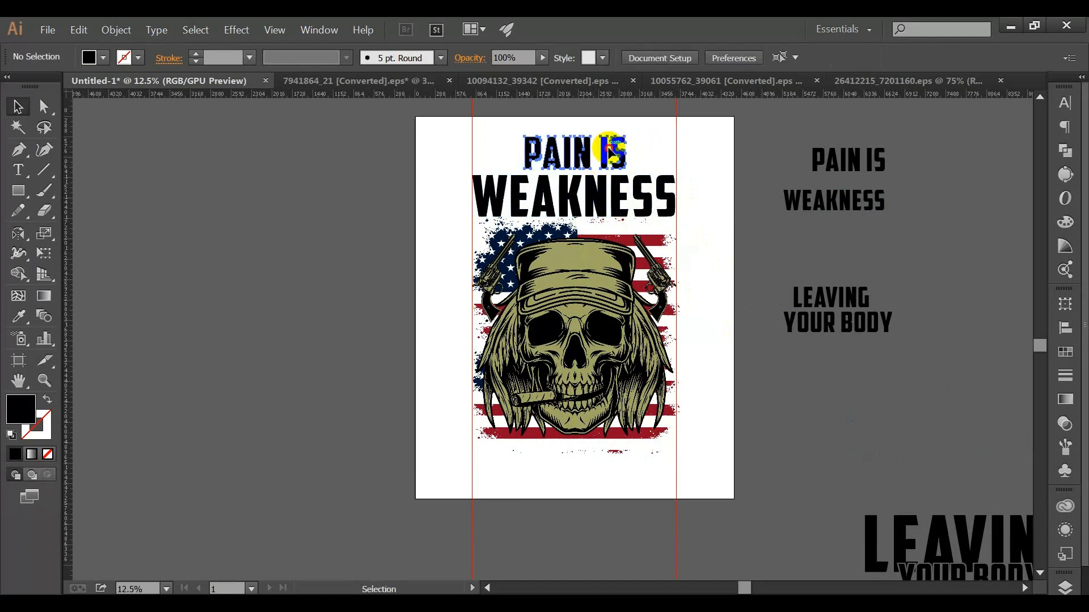
pyautogui.click(611, 148)
pyautogui.keyDown('shift'); pyautogui.click(587, 182); pyautogui.keyUp('shift')
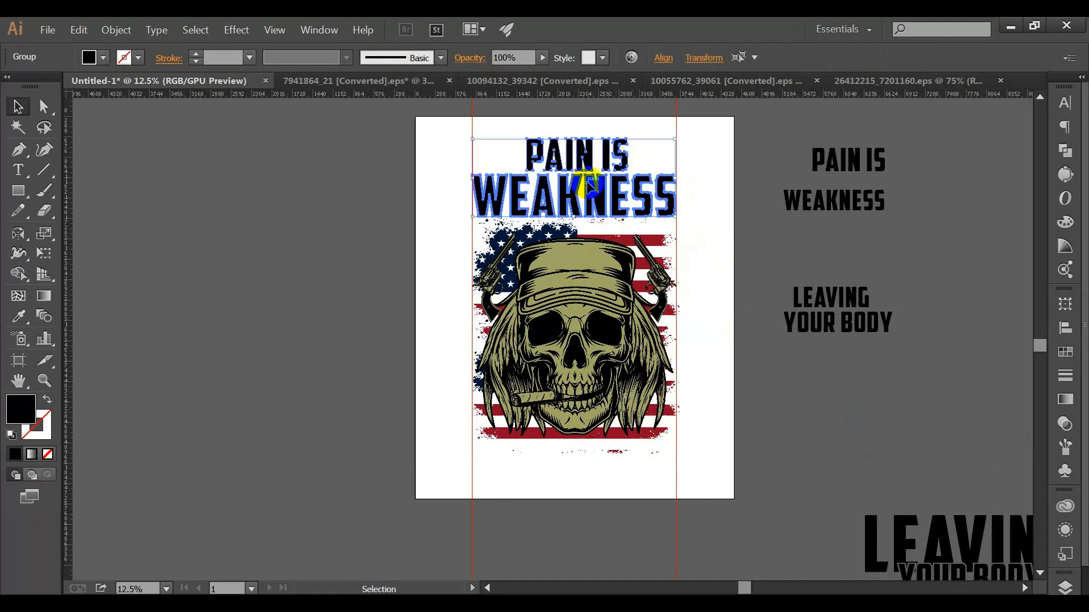
pyautogui.click(664, 59)
pyautogui.click(701, 201)
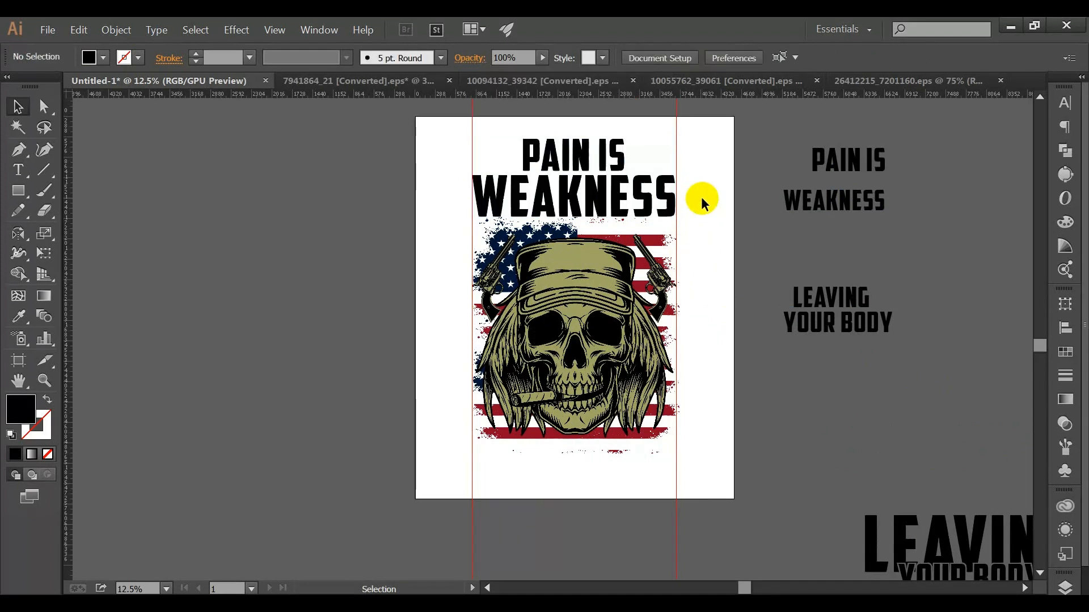
# - Select the lettering, skull and flags together and move the whole design up slightly on the artboard
pyautogui.scroll(-1, 671, 322)
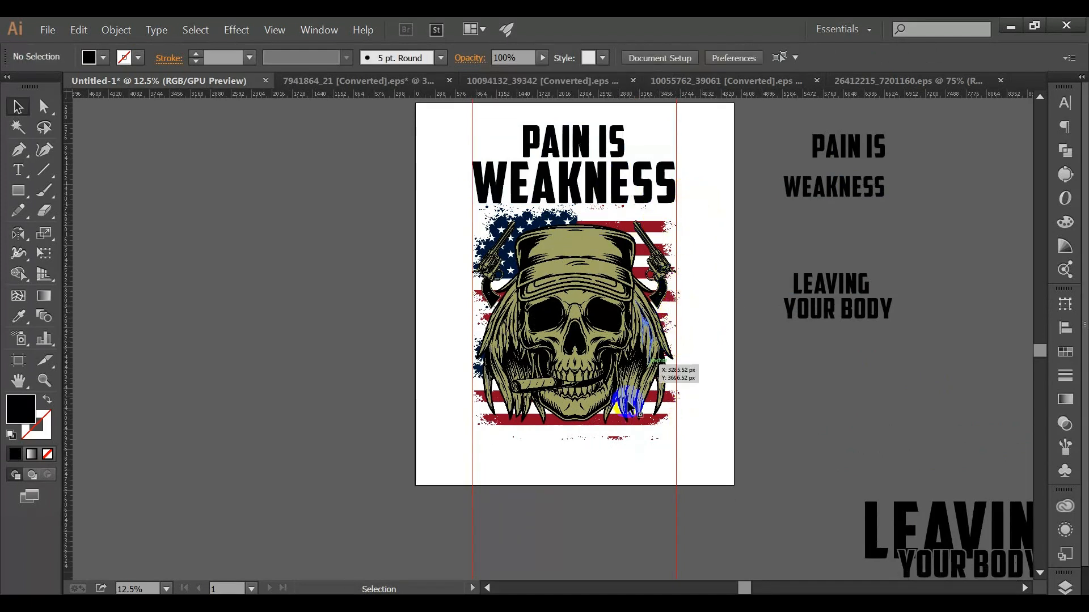
pyautogui.moveTo(615, 454); pyautogui.dragTo(545, 128)
pyautogui.click(747, 415)
# - Place the large LEAVING YOUR BODY lettering directly beneath the skull and scale it down to about the guides' width
pyautogui.scroll(-1, 754, 426)
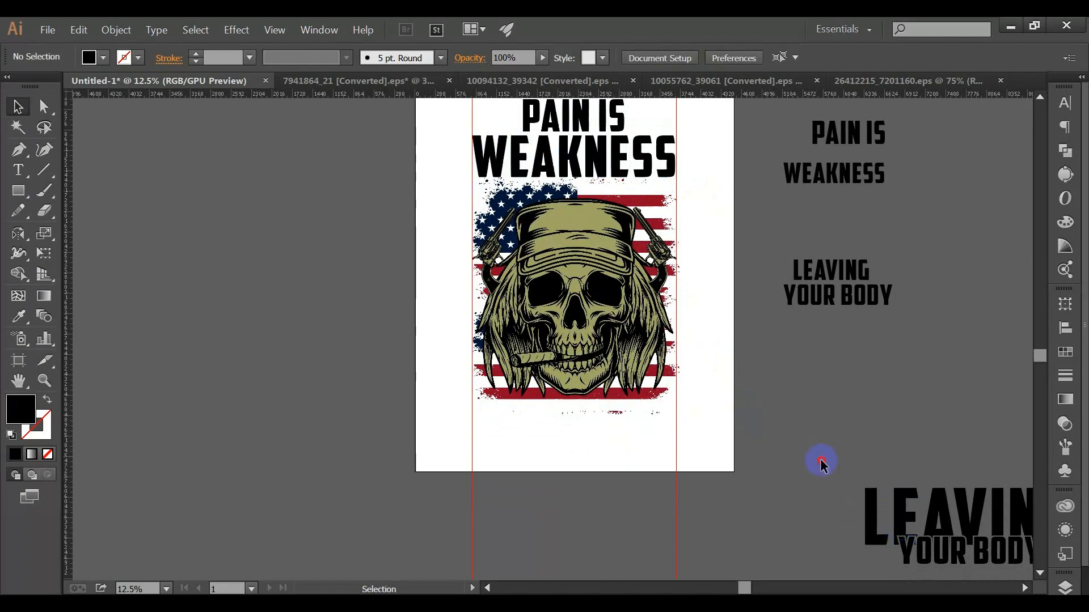
pyautogui.moveTo(919, 556); pyautogui.dragTo(518, 457)
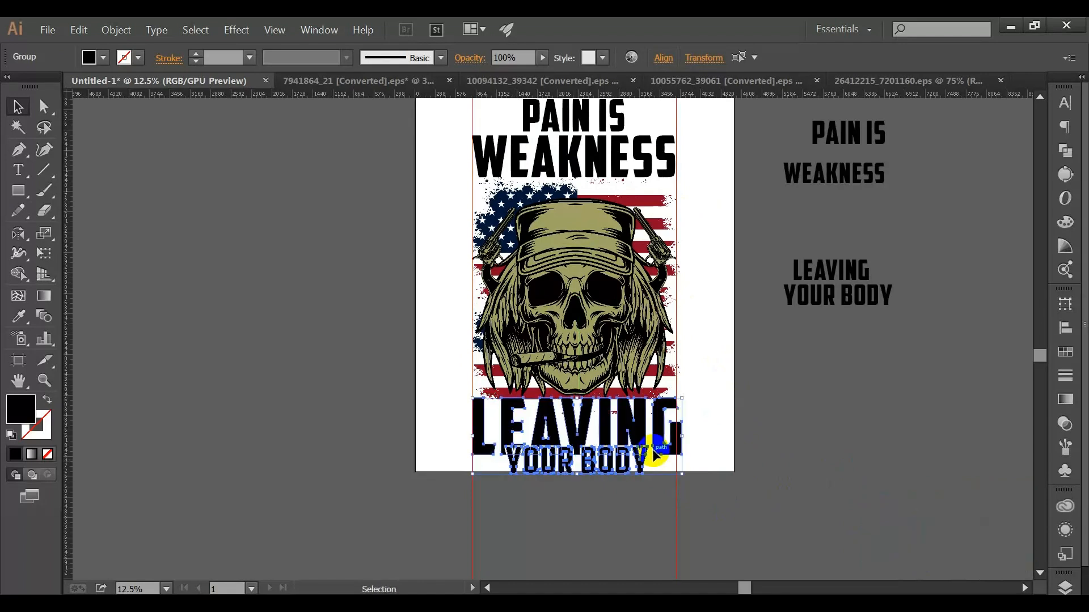
pyautogui.moveTo(678, 433); pyautogui.dragTo(674, 438)
pyautogui.click(703, 452)
pyautogui.click(674, 442)
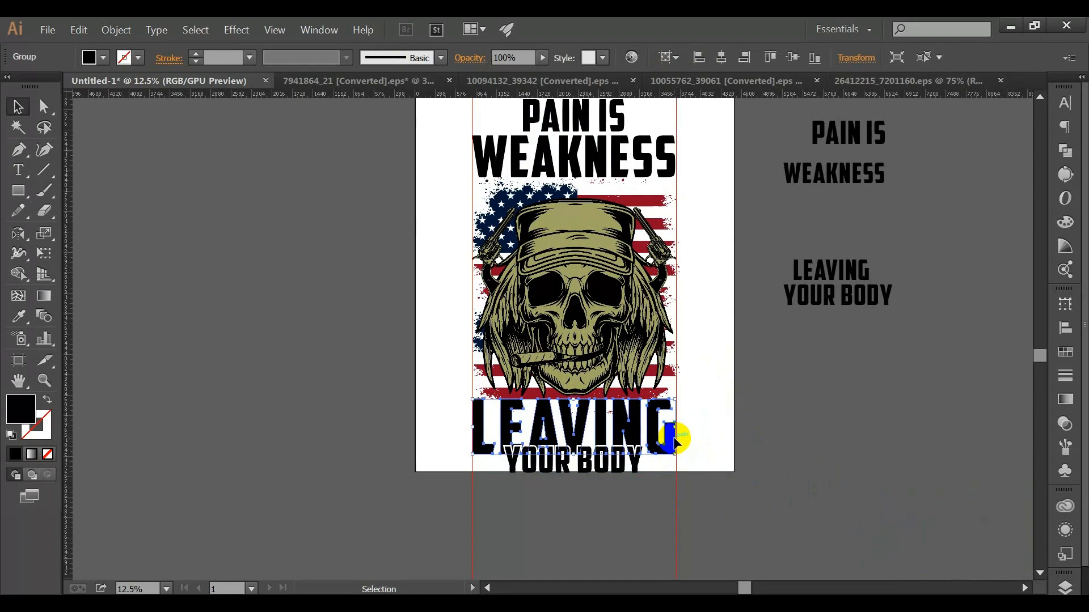
# - Select LEAVING and YOUR BODY together and fine-tune their width so the right edge meets the red guide
pyautogui.moveTo(646, 477); pyautogui.dragTo(600, 435)
pyautogui.scroll(5, 668, 453)
pyautogui.moveTo(705, 364); pyautogui.dragTo(706, 364)
pyautogui.scroll(-4, 721, 418)
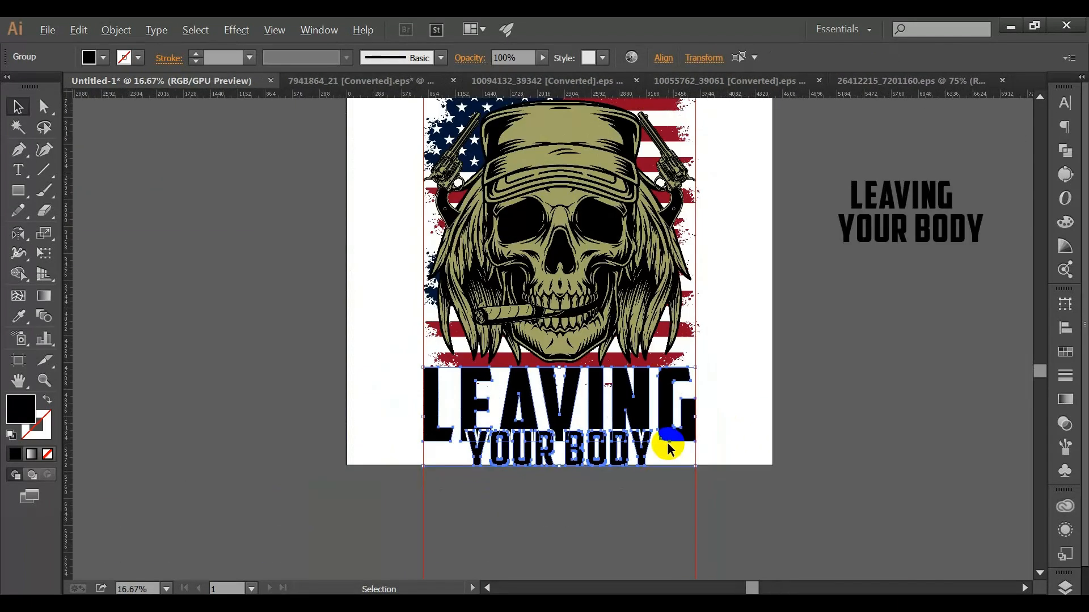
# - Select the skull, revolvers and flags together and move them up slightly until the flag's grunge edge touches WEAKNESS
pyautogui.click(734, 446)
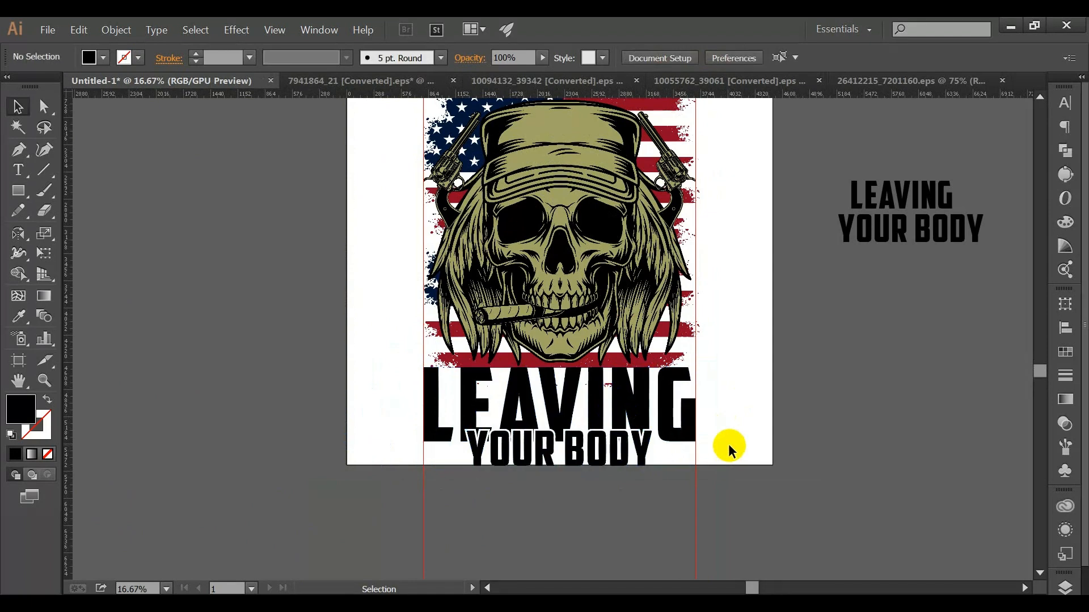
pyautogui.click(575, 420)
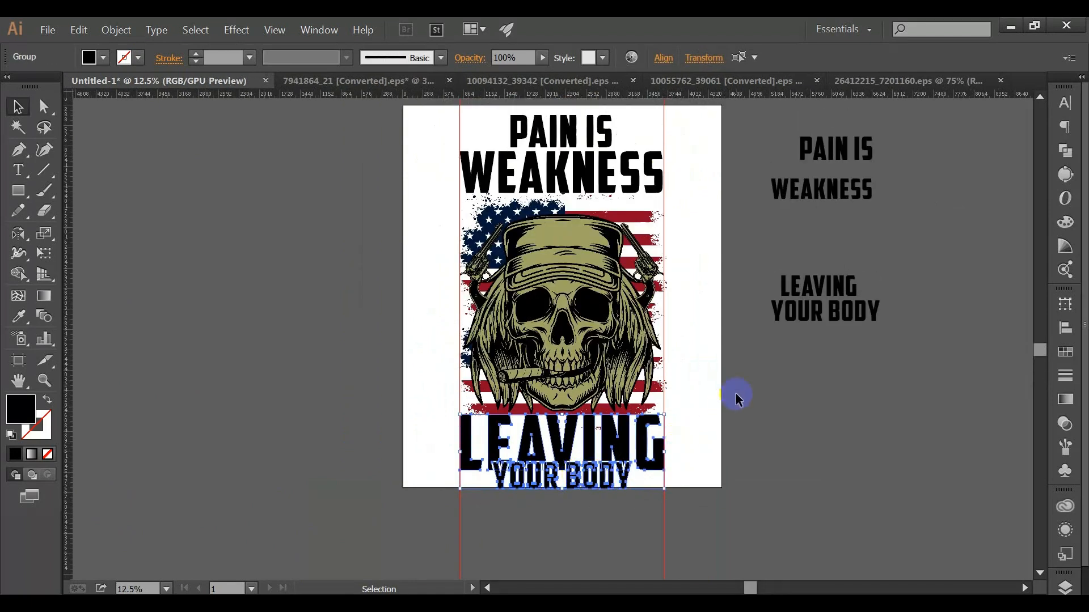
pyautogui.click(684, 215)
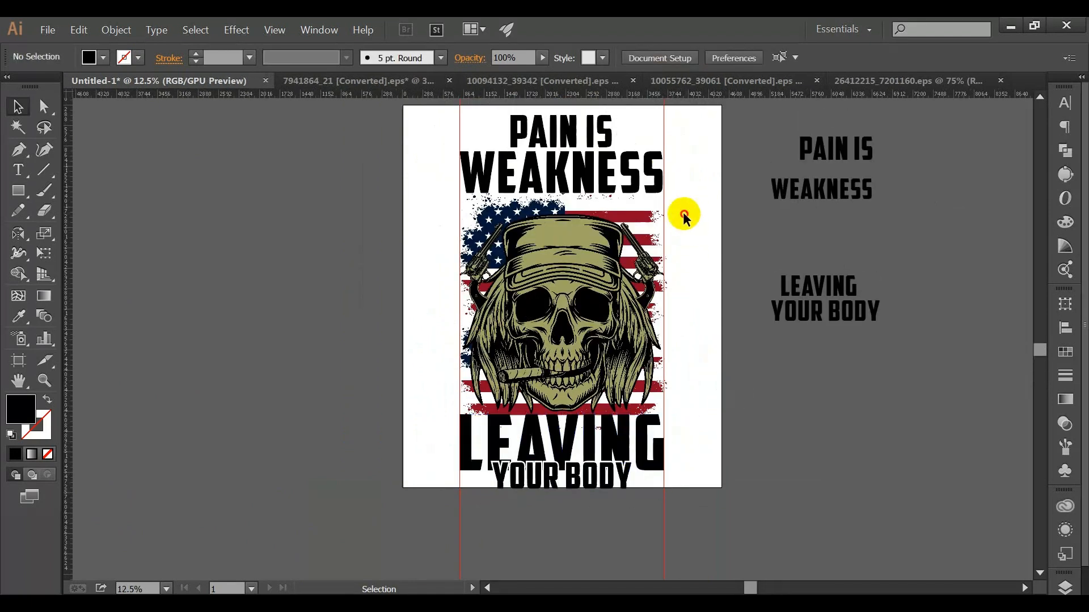
pyautogui.click(486, 376)
pyautogui.keyDown('shift'); pyautogui.click(614, 434); pyautogui.keyUp('shift')
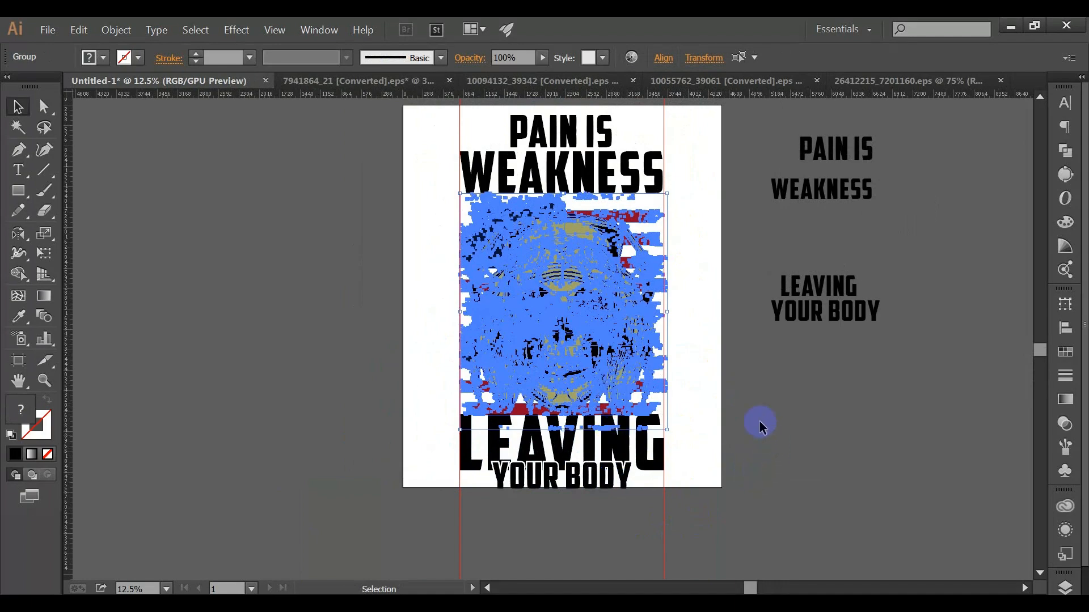
pyautogui.scroll(4, 528, 199)
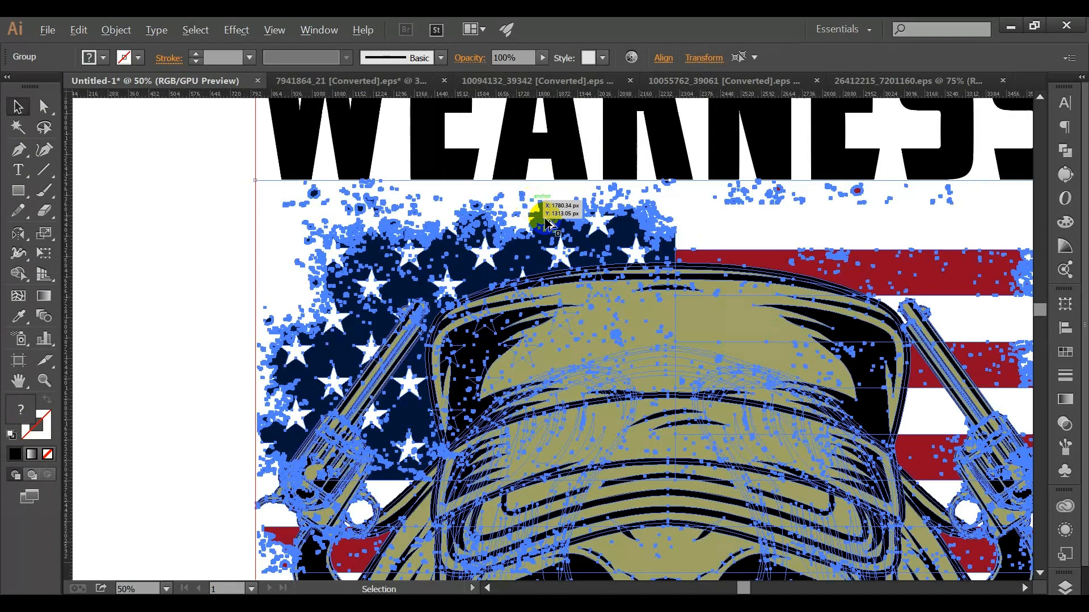
pyautogui.moveTo(571, 284)
pyautogui.mouseDown()
pyautogui.moveTo(570, 265)
pyautogui.moveTo(567, 283)
pyautogui.mouseUp()
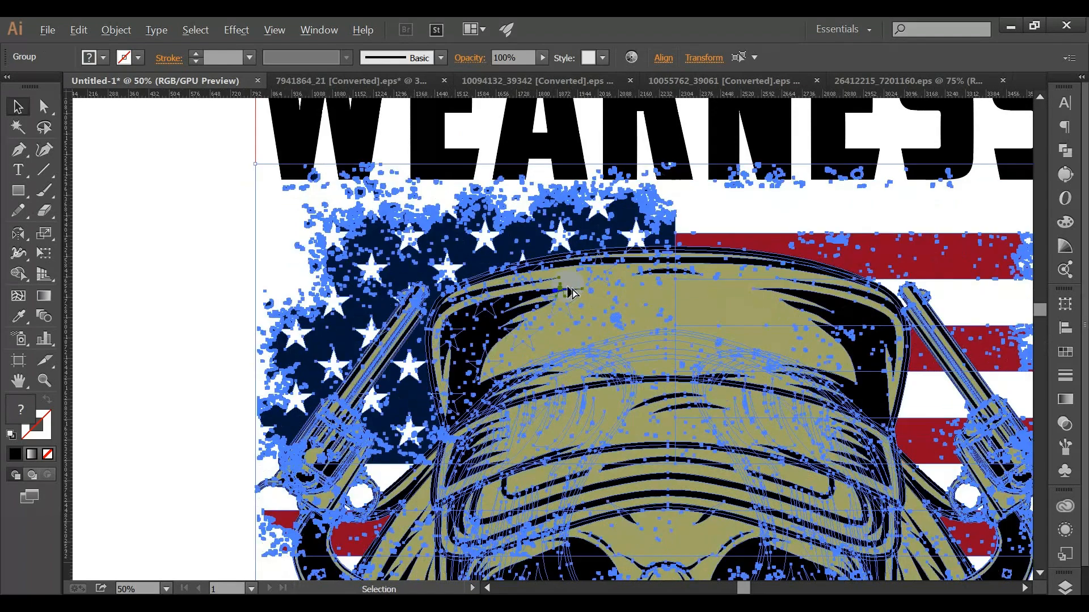
pyautogui.scroll(-3, 567, 285)
pyautogui.click(782, 339)
pyautogui.scroll(-3, 683, 383)
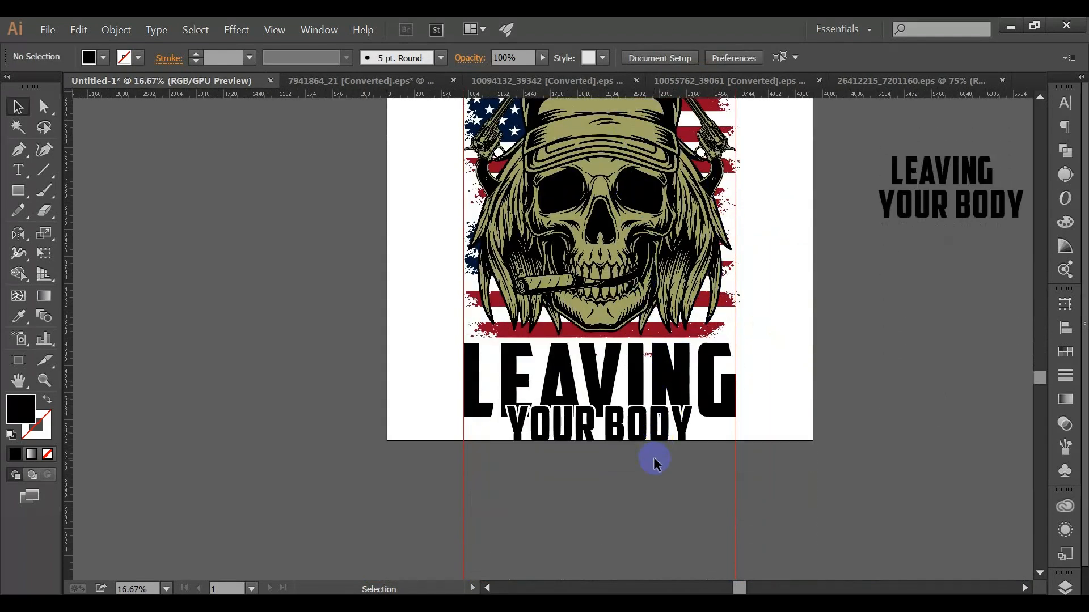
# - Move PAIN IS down so its letters slightly overlap the upper edge of WEAKNESS
pyautogui.scroll(3, 654, 462)
pyautogui.scroll(2, 626, 227)
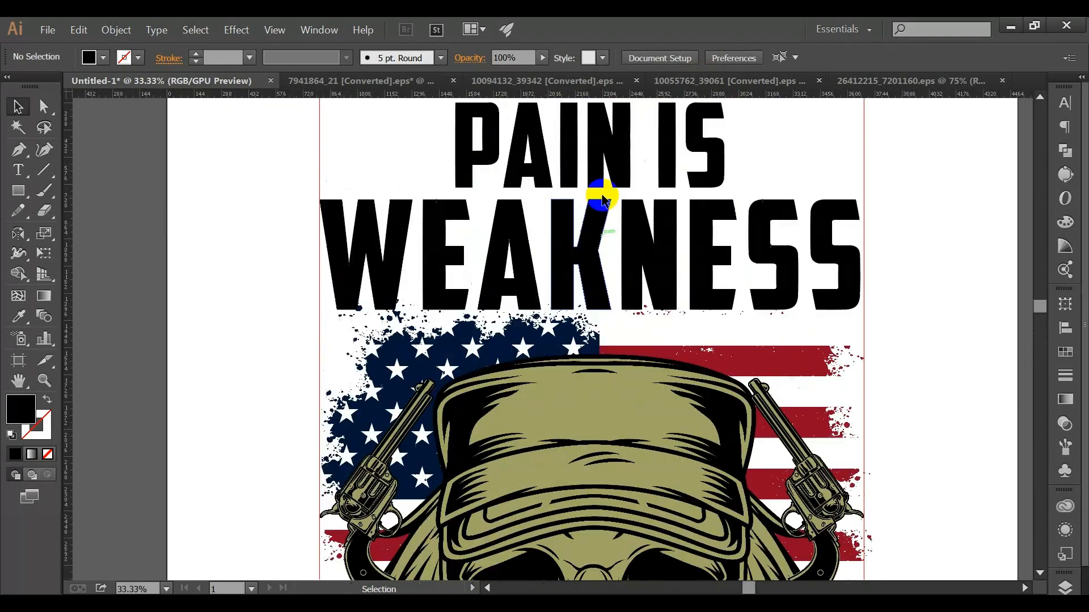
pyautogui.click(669, 191)
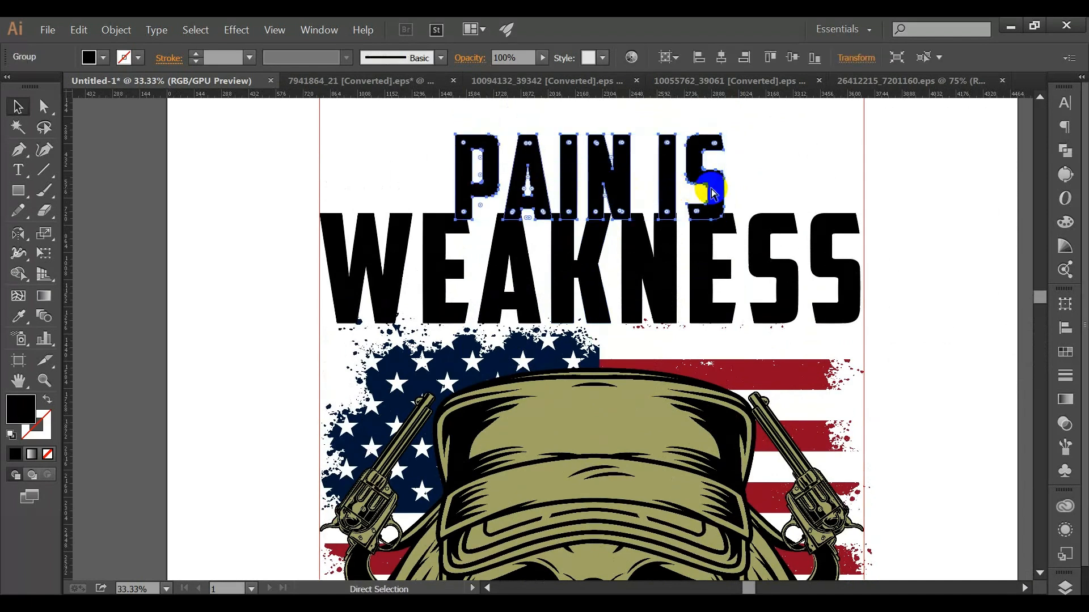
# - Offset the PAIN IS outlines outward, unite the offset shapes and cut the united shape
pyautogui.hotkey('ctrl', 'shift', 'o')
pyautogui.click(546, 346)
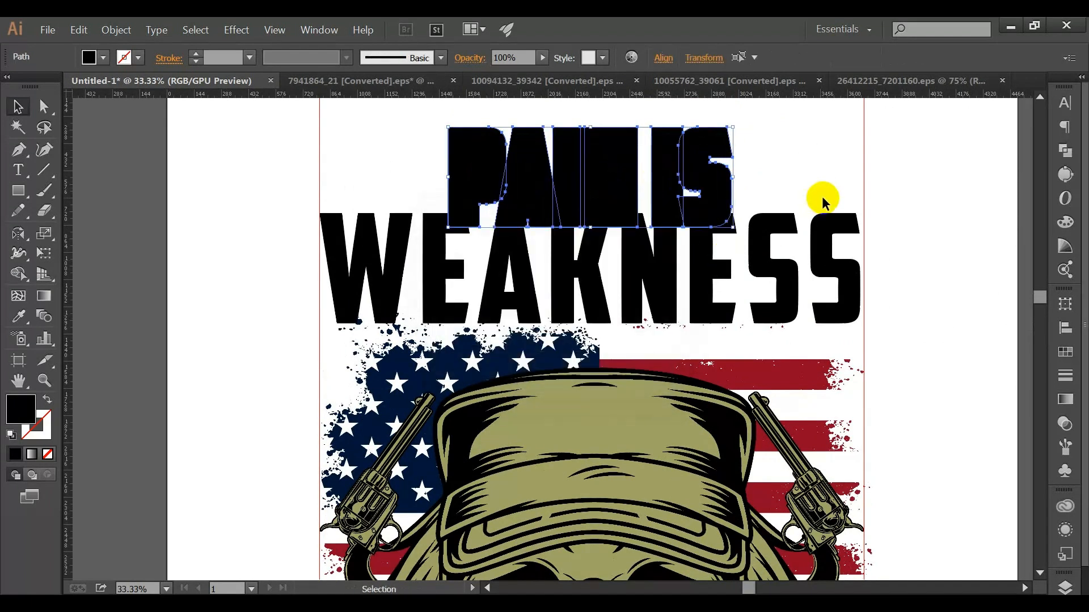
pyautogui.click(1064, 150)
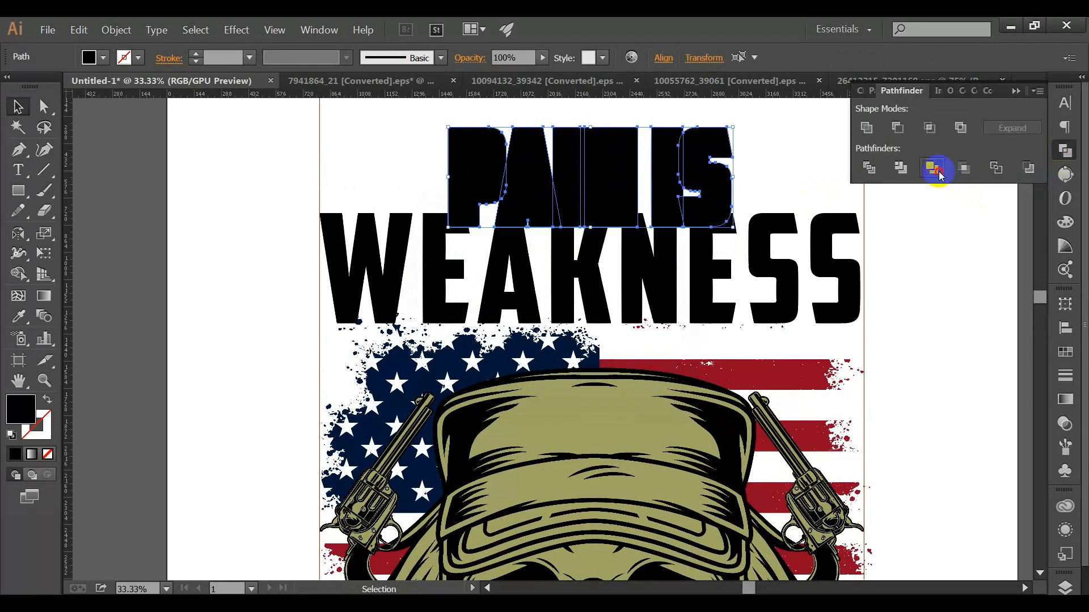
pyautogui.press('Delete')
# - Create an opacity mask on WEAKNESS with Clip off and paste the cut PAIN IS offset shape in place into it
pyautogui.click(719, 238)
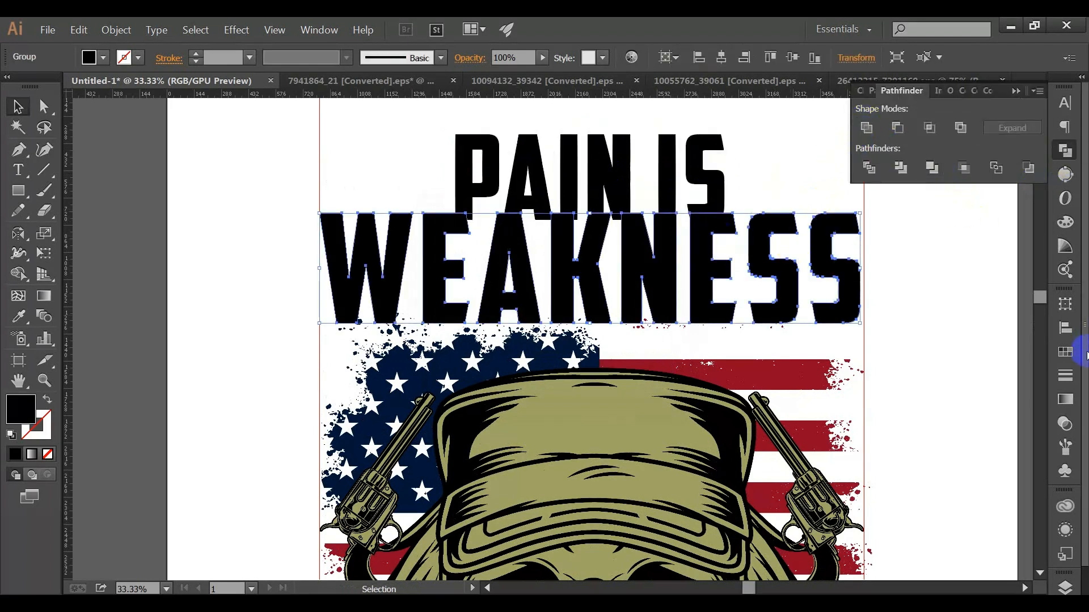
pyautogui.click(1064, 424)
pyautogui.doubleClick(946, 362)
pyautogui.click(978, 361)
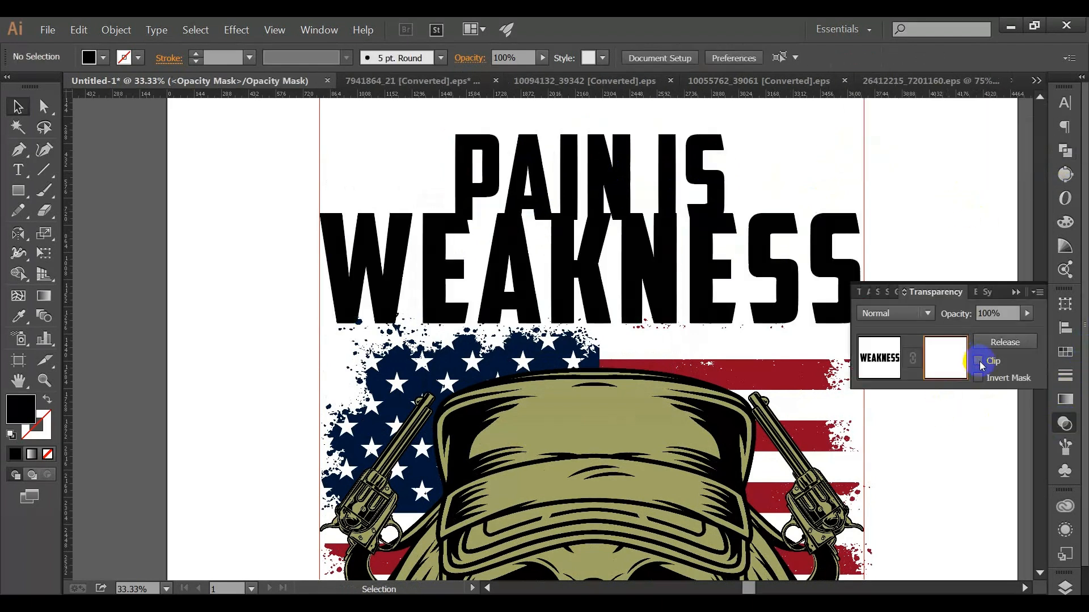
pyautogui.hotkey('ctrl', 'f')
pyautogui.click(1015, 291)
pyautogui.click(975, 238)
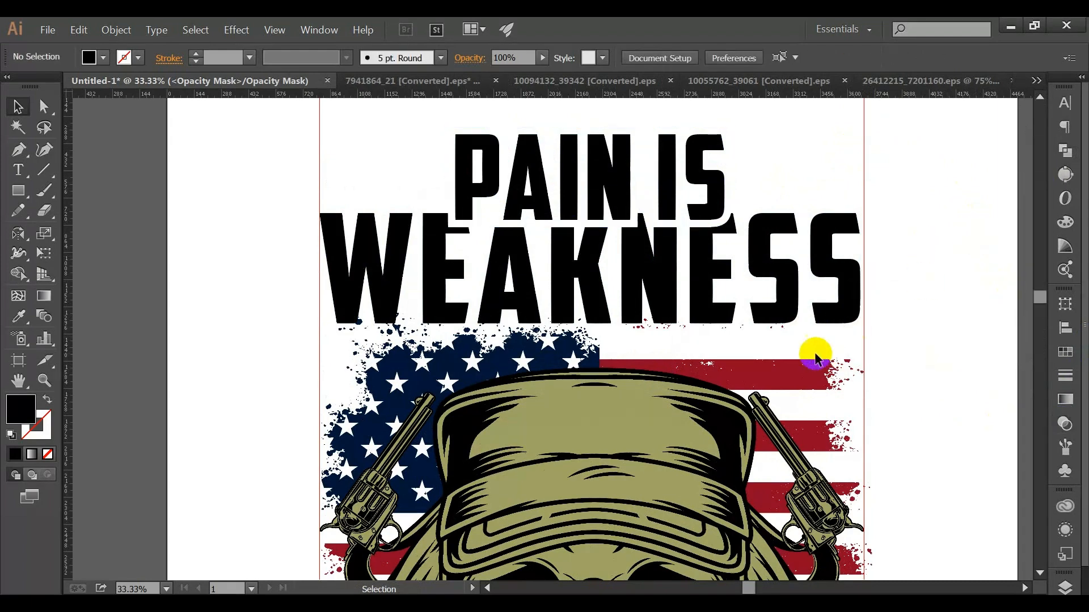
# - Leave the WEAKNESS opacity mask and return to editing the normal artwork
pyautogui.scroll(-3, 815, 355)
pyautogui.scroll(-5, 699, 396)
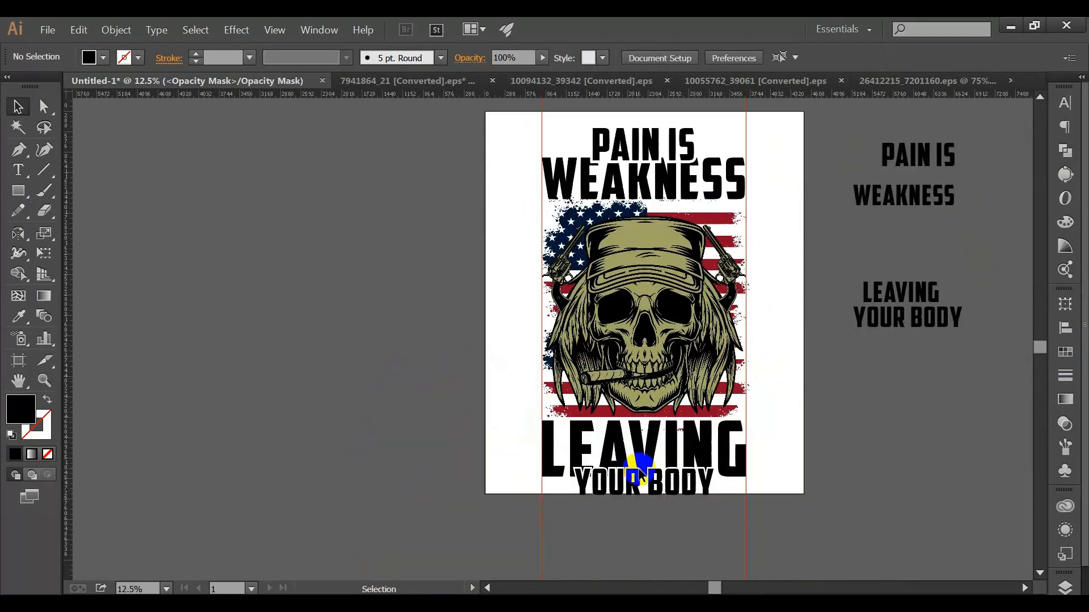
pyautogui.scroll(4, 637, 499)
pyautogui.scroll(5, 622, 455)
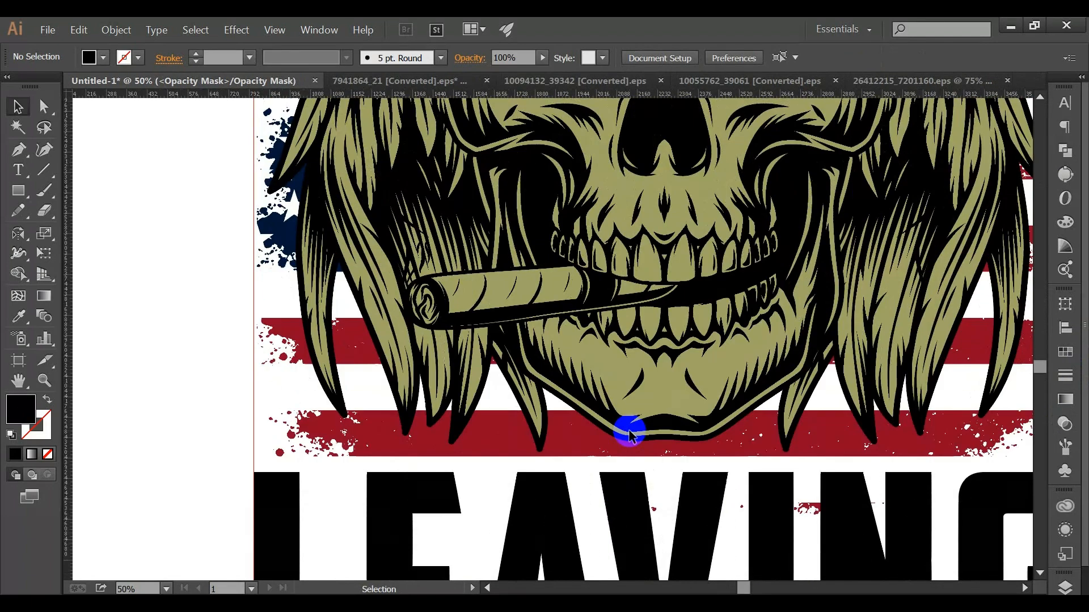
pyautogui.scroll(-3, 693, 326)
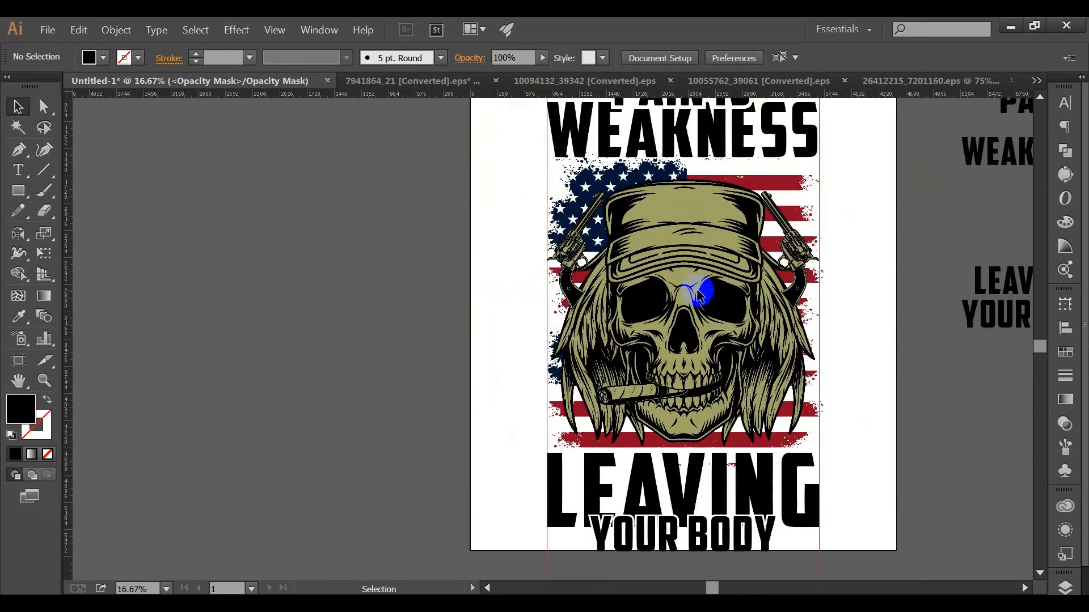
pyautogui.scroll(-1, 688, 468)
pyautogui.scroll(4, 702, 501)
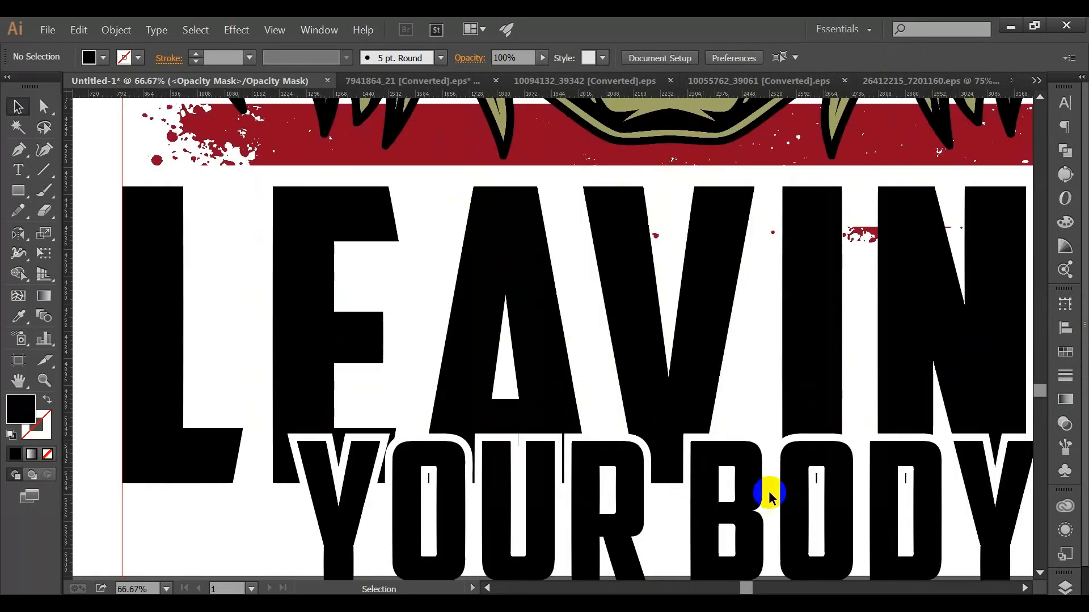
pyautogui.click(1064, 424)
pyautogui.click(879, 357)
# - Offset the YOUR BODY outlines by 39 px with miter joins, unite the offset shapes and cut the united shape
pyautogui.click(719, 500)
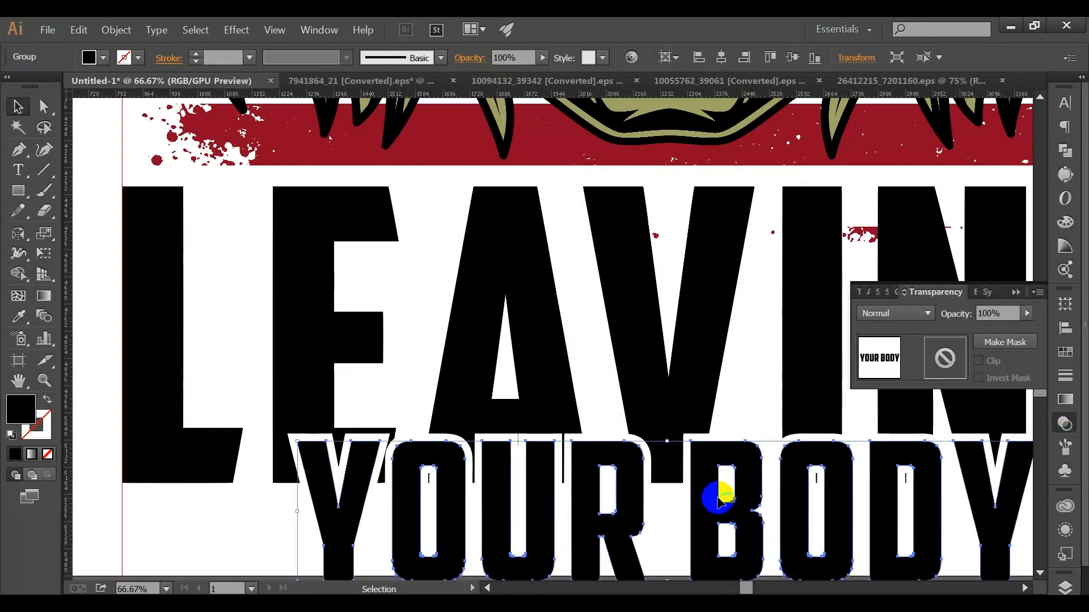
pyautogui.press('a')
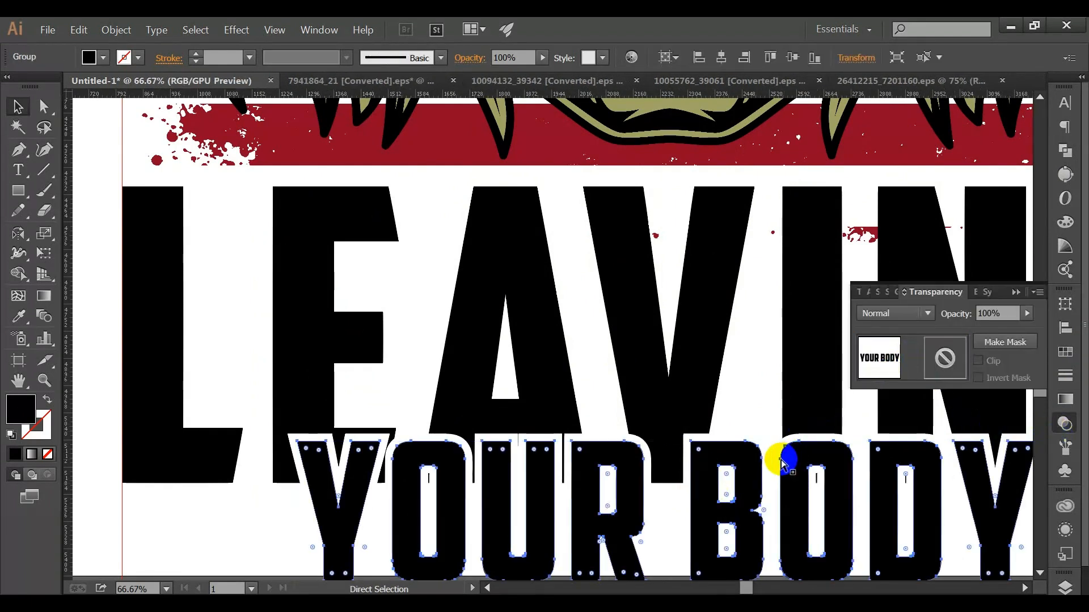
pyautogui.hotkey('ctrl', 'shift', 'o')
pyautogui.click(474, 345)
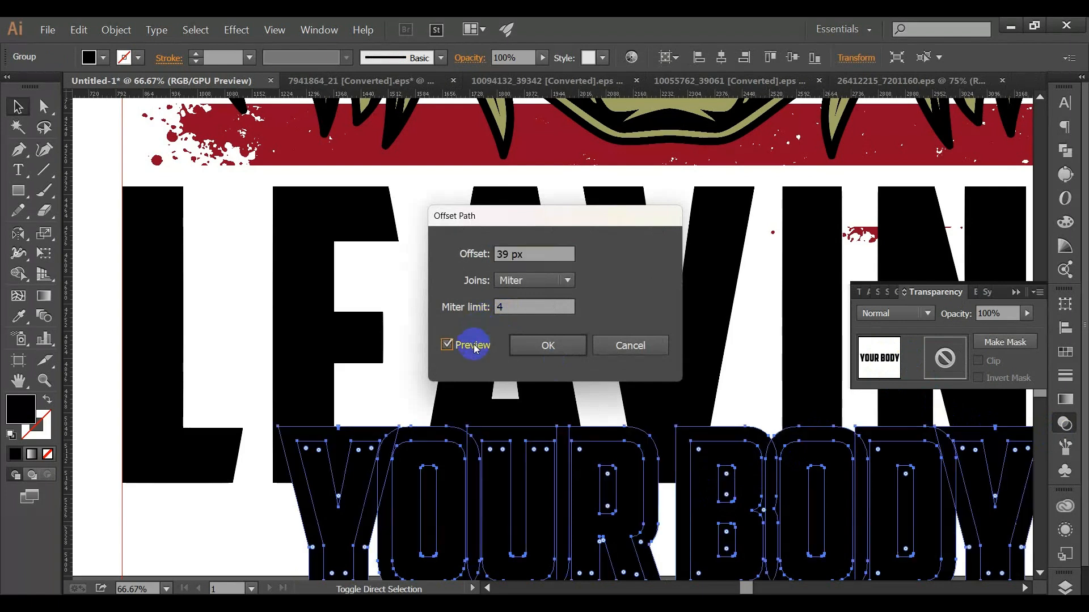
pyautogui.click(548, 346)
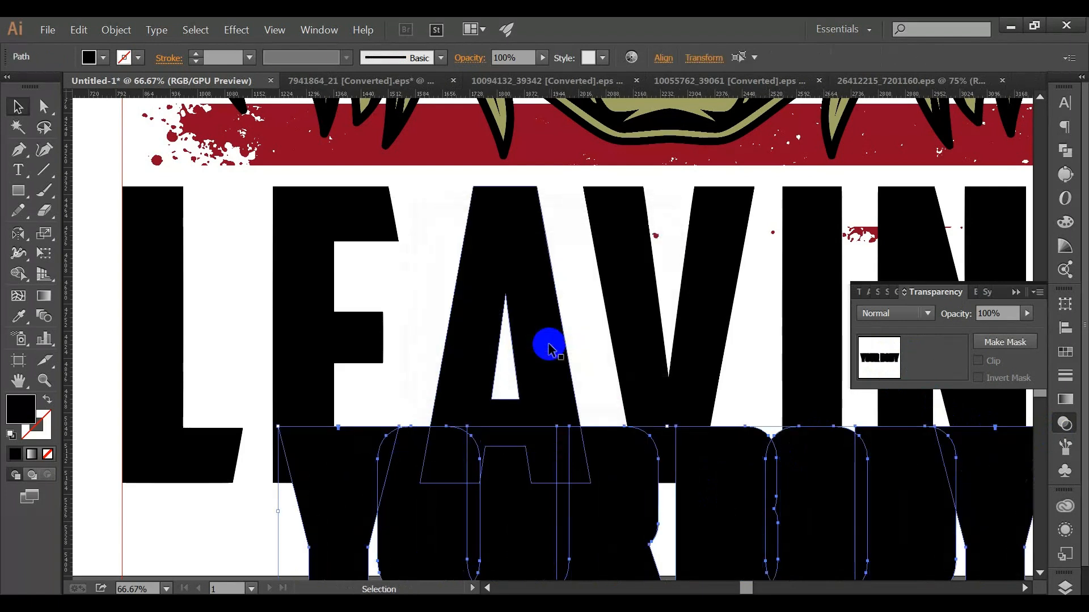
pyautogui.click(1067, 153)
pyautogui.click(867, 129)
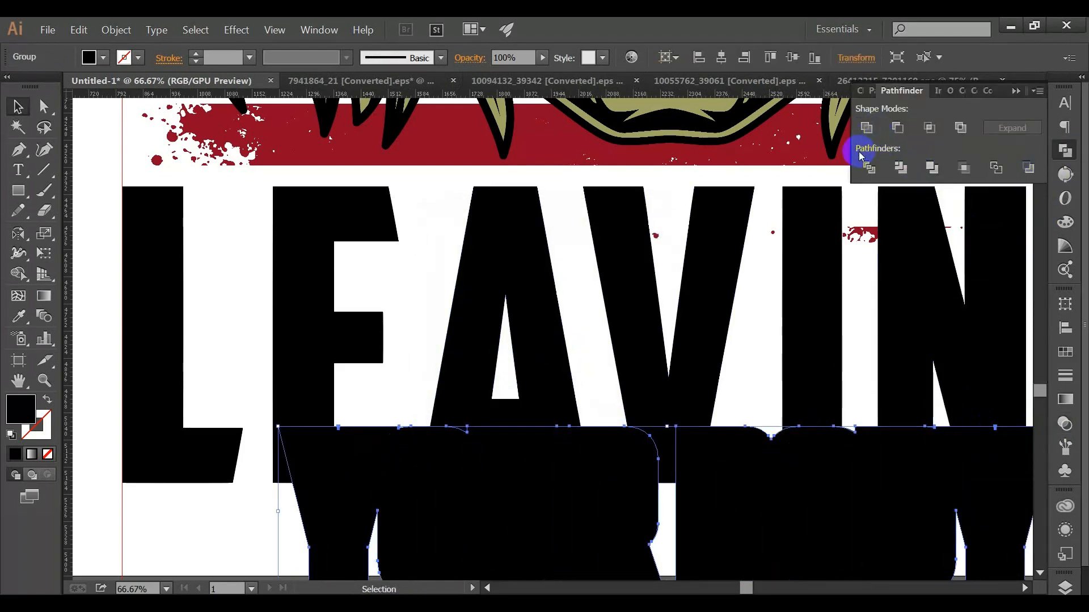
pyautogui.hotkey('ctrl', 'x')
# - Paste the cut YOUR BODY offset shape in place into the existing opacity mask of LEAVING
pyautogui.click(715, 310)
pyautogui.click(1066, 425)
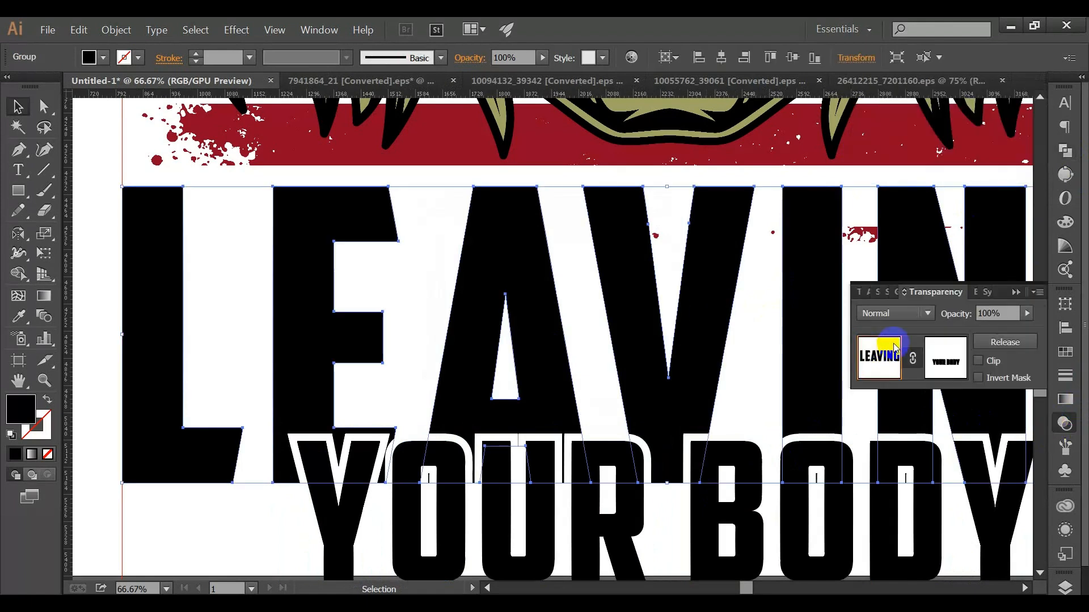
pyautogui.click(946, 356)
pyautogui.hotkey('ctrl', 'f')
pyautogui.click(228, 523)
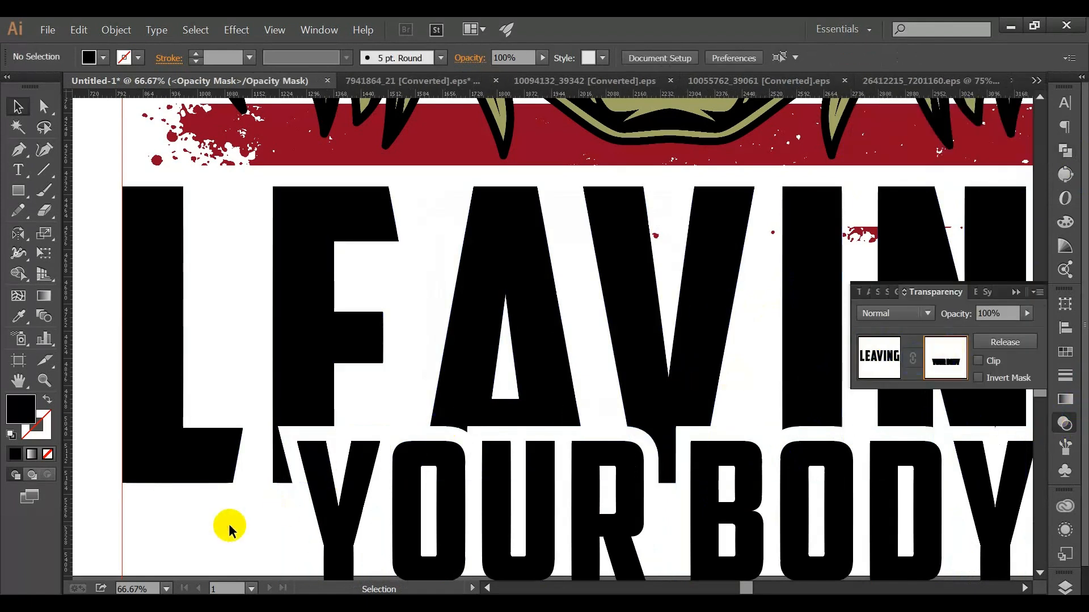
# - Move the YOUR BODY shape inside LEAVING's opacity mask down slightly to narrow the gap above the letters
pyautogui.scroll(-2, 228, 523)
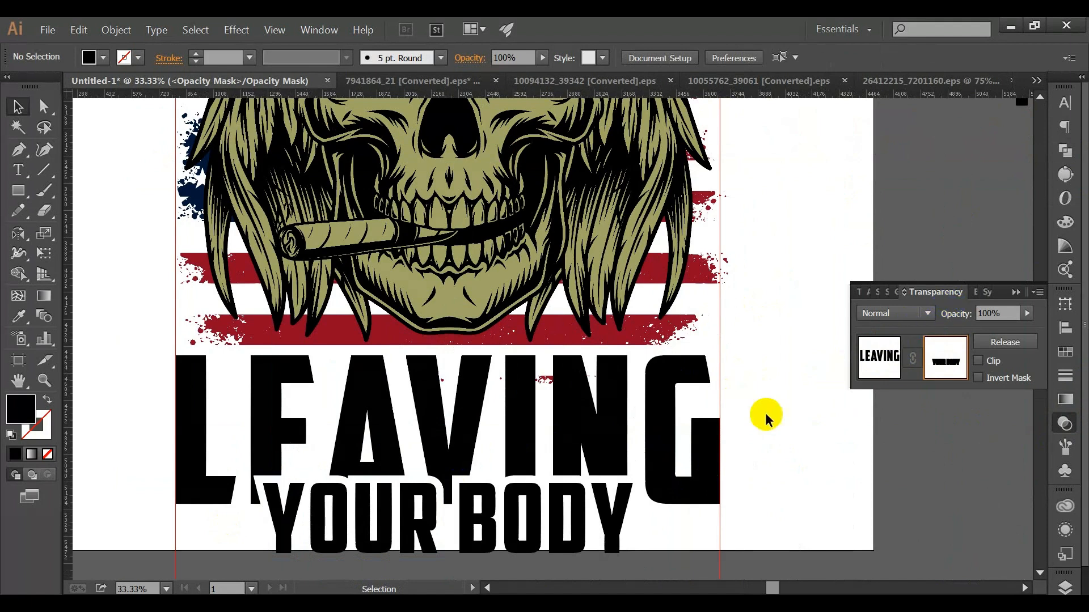
pyautogui.moveTo(557, 510); pyautogui.dragTo(520, 510)
pyautogui.scroll(3, 559, 510)
pyautogui.scroll(-2, 520, 510)
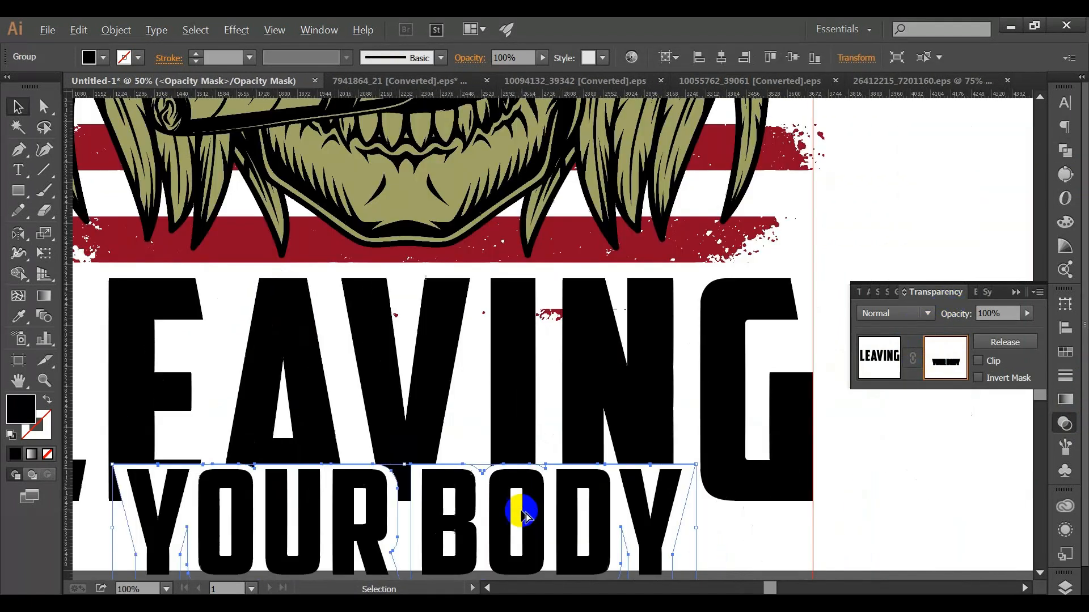
# - Return from LEAVING's mask to the artwork and move the YOUR BODY lettering down slightly
pyautogui.click(879, 359)
pyautogui.scroll(-3, 521, 503)
pyautogui.scroll(2, 520, 507)
pyautogui.moveTo(444, 372); pyautogui.dragTo(443, 383)
pyautogui.click(488, 500)
pyautogui.scroll(-2, 487, 499)
pyautogui.scroll(-2, 487, 499)
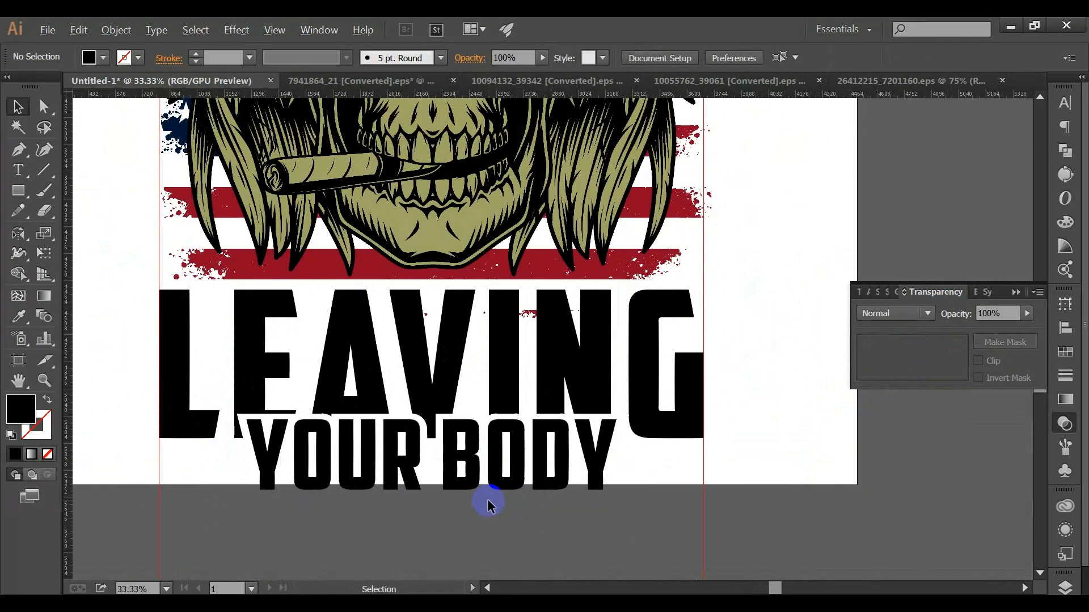
pyautogui.scroll(-1, 571, 520)
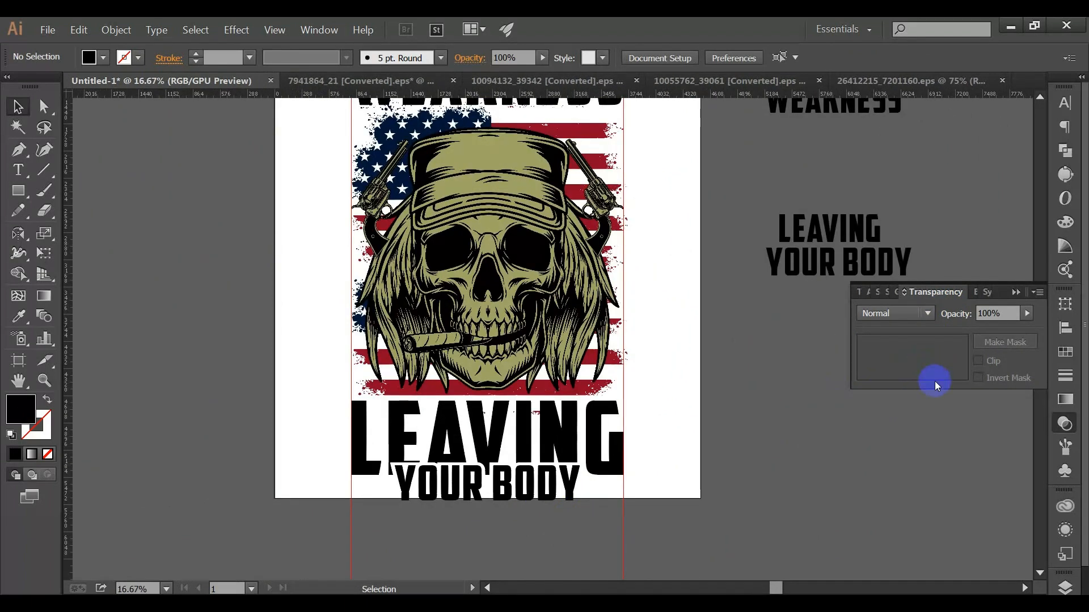
pyautogui.scroll(-1, 550, 527)
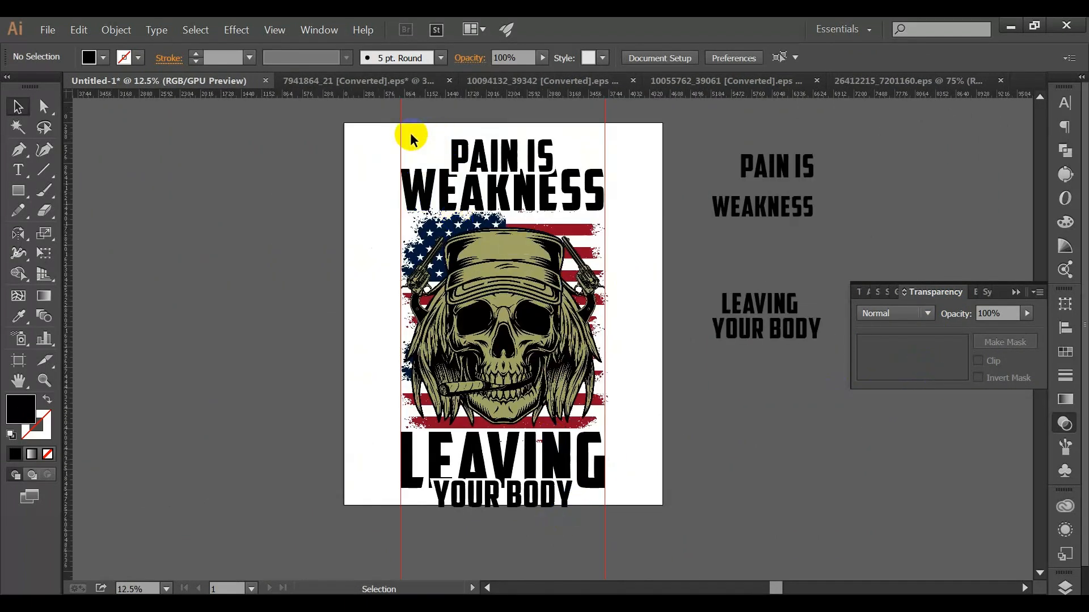
# - Copy the missile illustration from the 10094132_39342 document into the Untitled-1 T-shirt document, beside the artboard
pyautogui.press('alt')
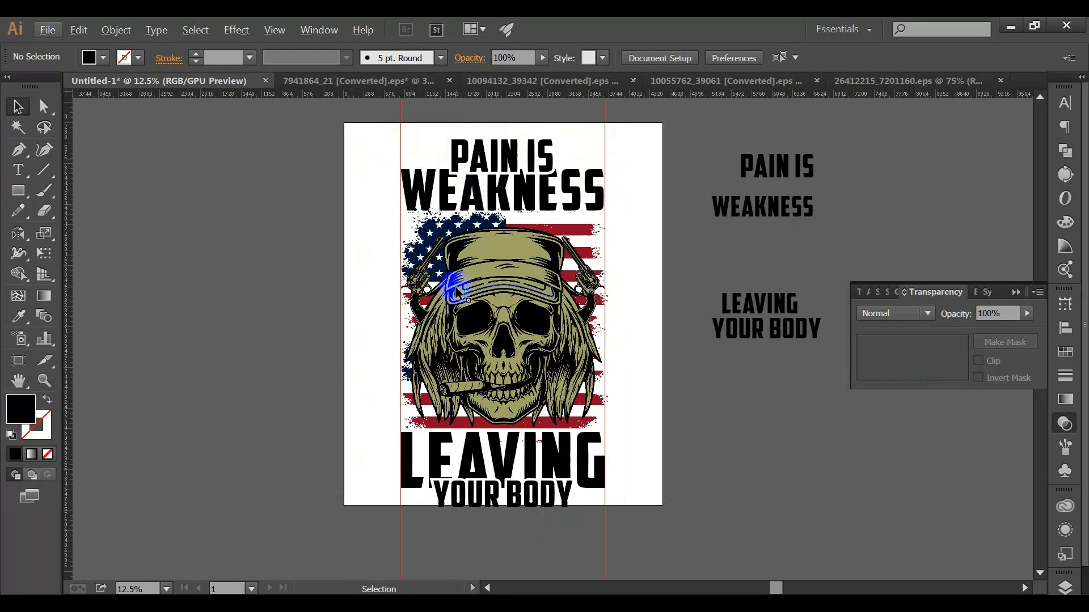
pyautogui.click(674, 81)
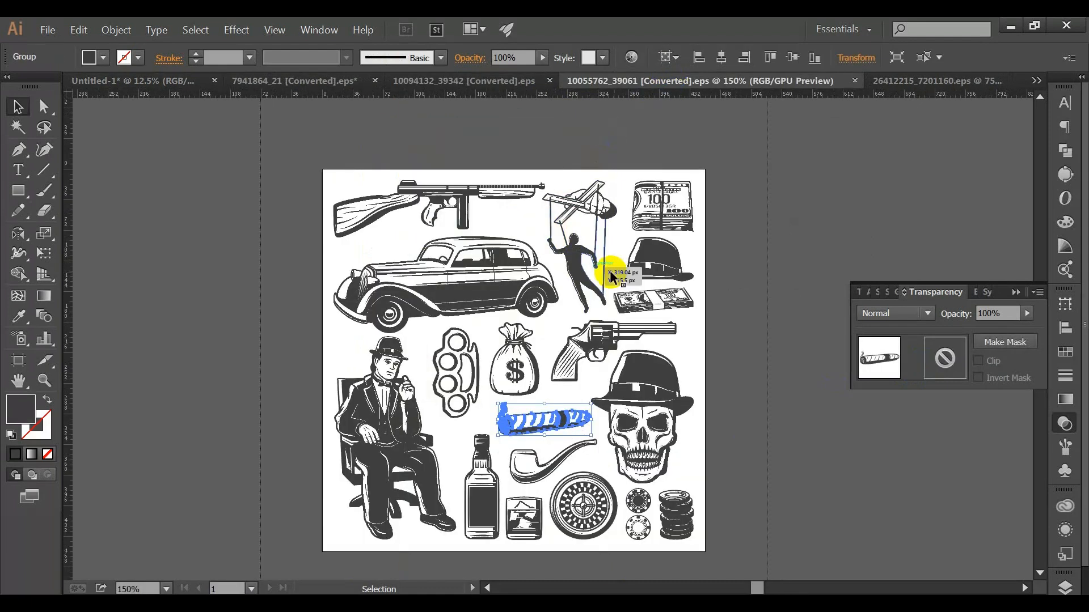
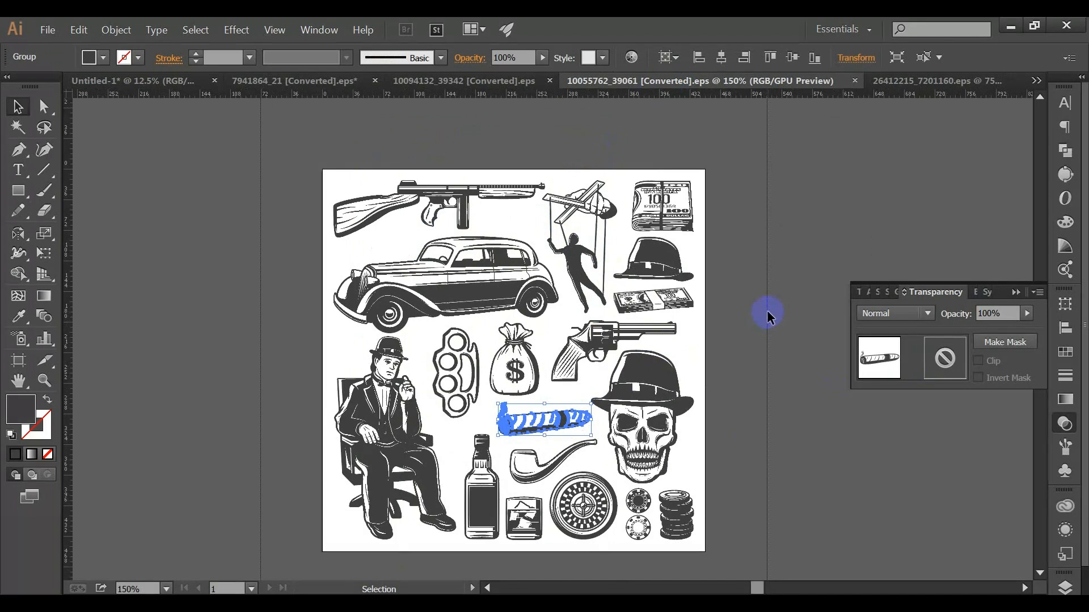
pyautogui.click(909, 84)
pyautogui.click(420, 84)
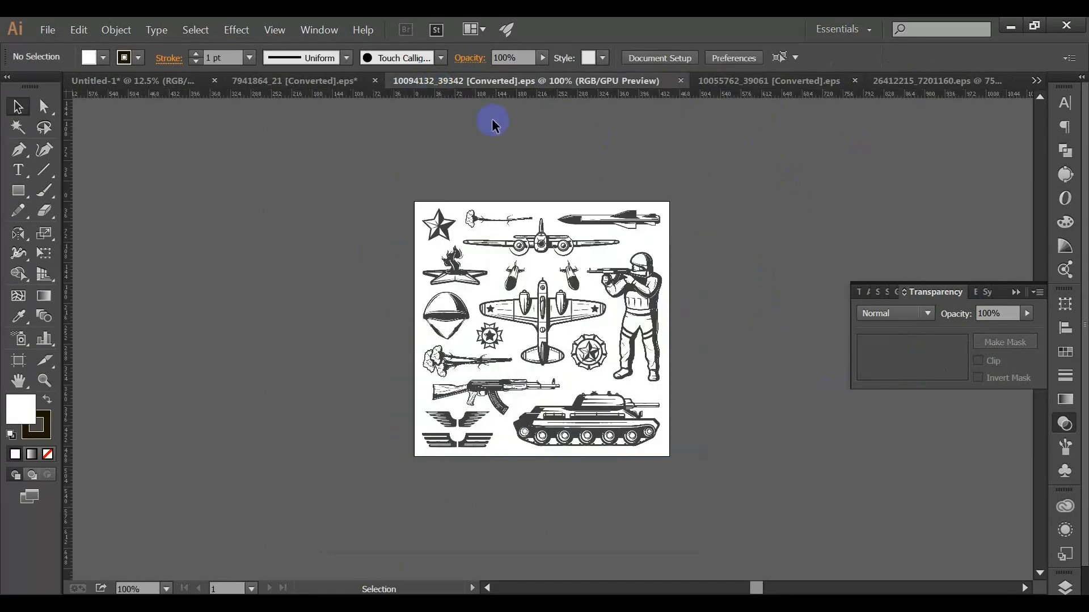
pyautogui.click(594, 217)
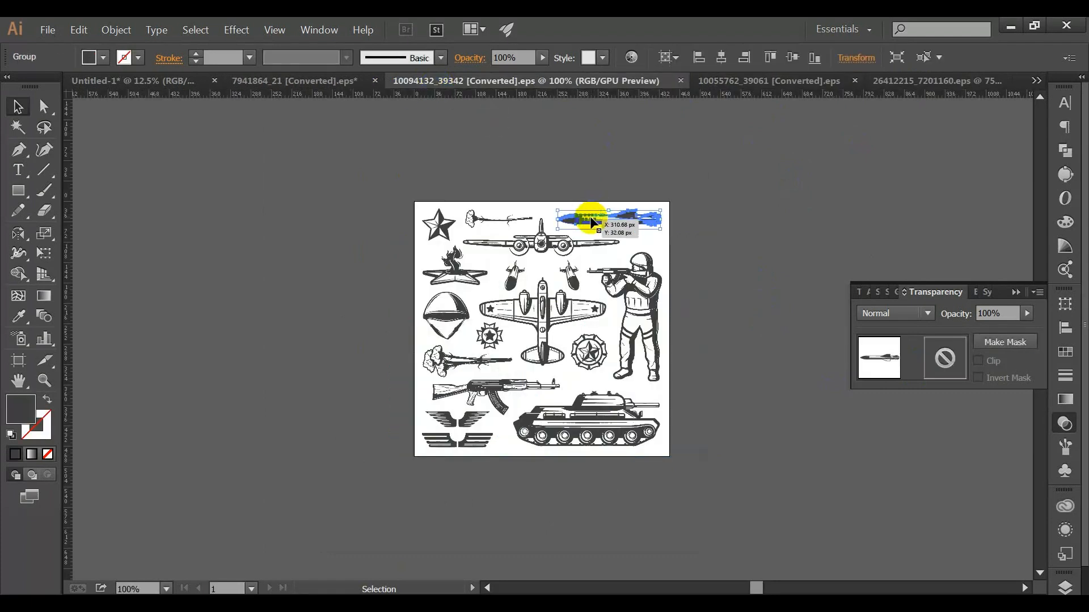
pyautogui.moveTo(590, 223); pyautogui.dragTo(233, 264)
pyautogui.scroll(2, 247, 303)
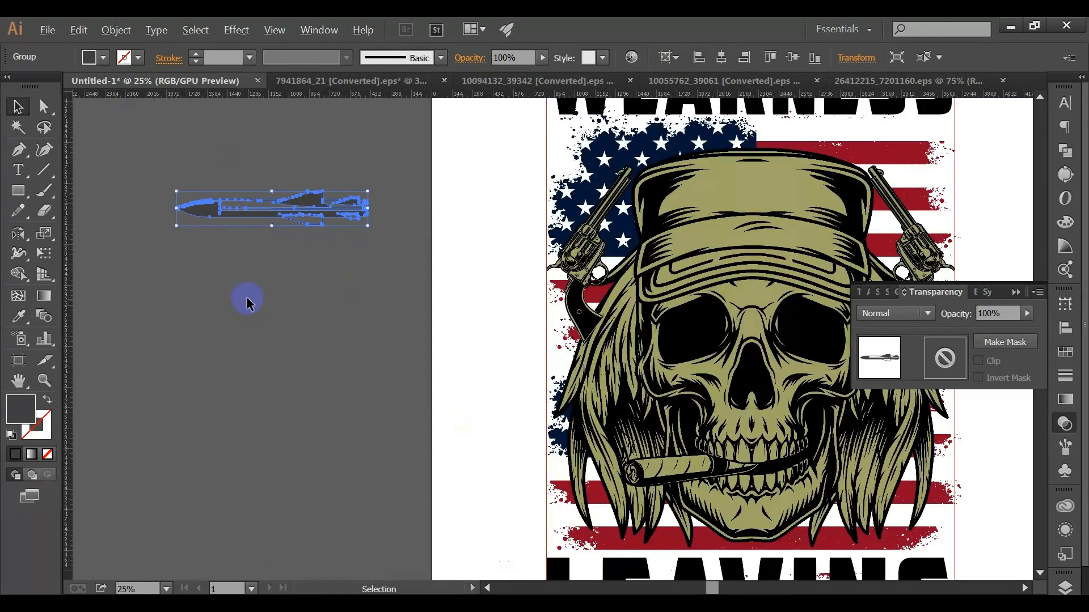
# - Match the missile's fill to the black of the skull's eye socket and draw a rectangle enclosing the whole missile
pyautogui.click(34, 312)
pyautogui.click(691, 321)
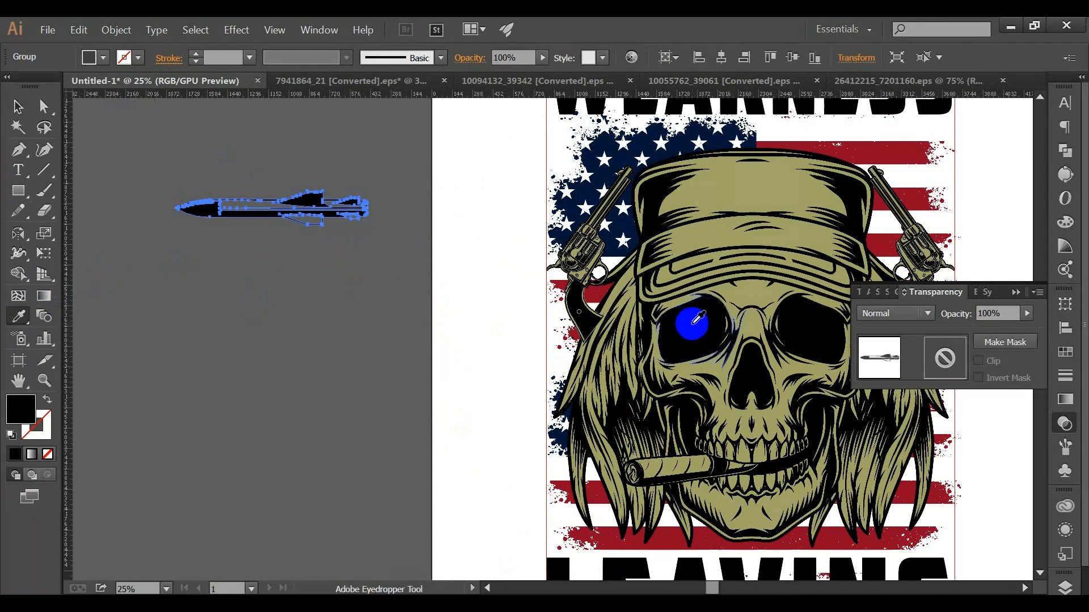
pyautogui.click(15, 107)
pyautogui.click(147, 216)
pyautogui.click(26, 186)
pyautogui.moveTo(153, 176); pyautogui.dragTo(392, 245)
# - Try to divide the black rectangle along the missile's outlines and delete the surrounding area, and undo it
pyautogui.click(17, 106)
pyautogui.moveTo(132, 116); pyautogui.dragTo(260, 253)
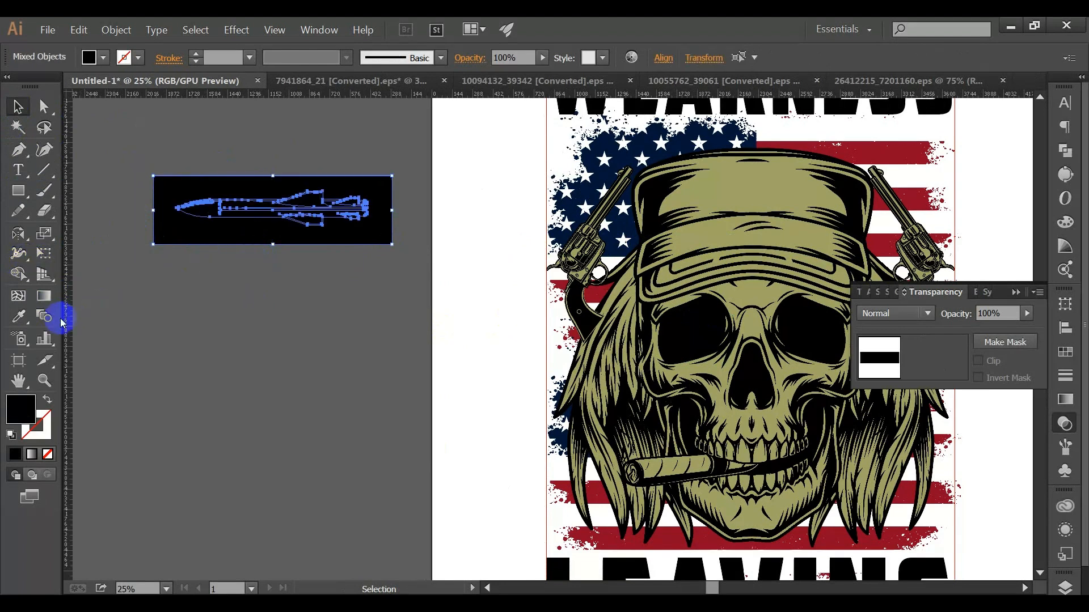
pyautogui.click(116, 292)
pyautogui.moveTo(158, 148); pyautogui.dragTo(261, 252)
pyautogui.scroll(-1, 1058, 172)
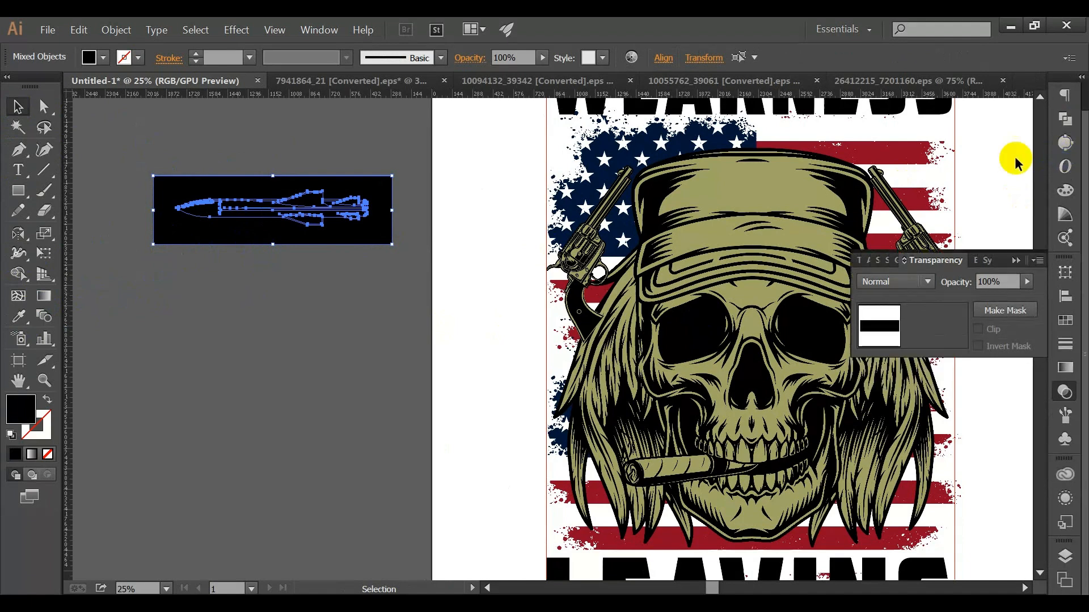
pyautogui.click(1064, 128)
pyautogui.click(361, 277)
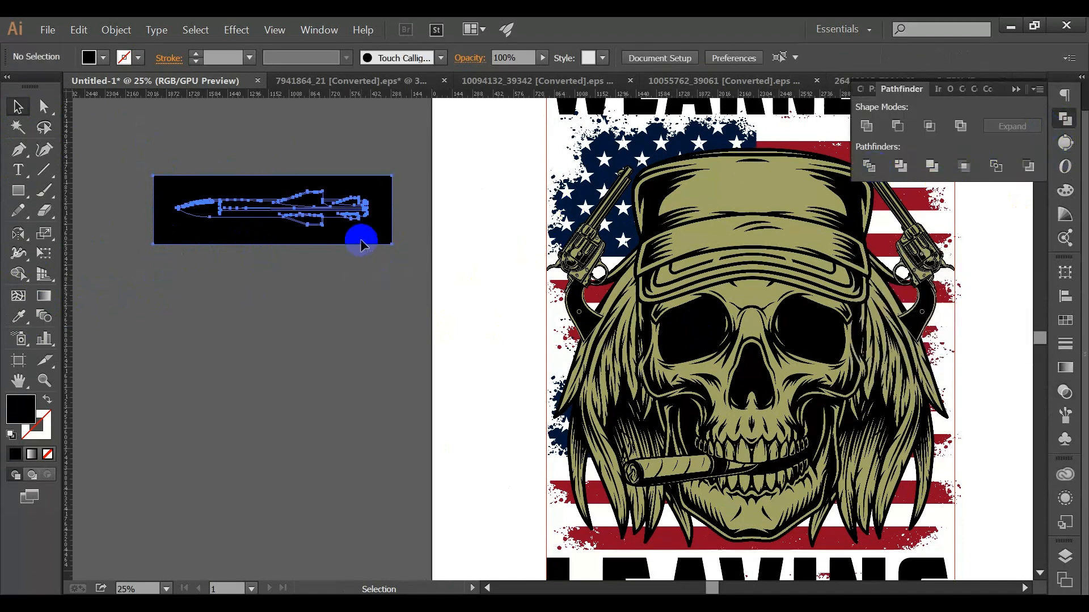
pyautogui.doubleClick(360, 239)
pyautogui.press('Delete')
pyautogui.doubleClick(352, 266)
pyautogui.click(293, 214)
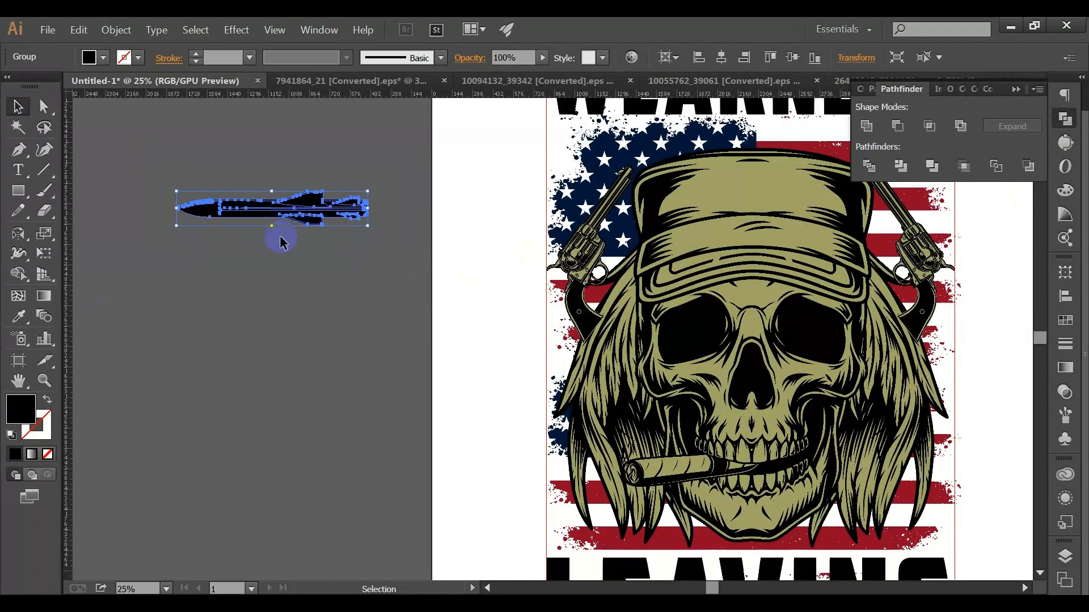
pyautogui.hotkey('ctrl', 'z')
# - Fill the rectangle around the missile with the olive sampled from the skull's cap
pyautogui.doubleClick(240, 280)
pyautogui.press('v')
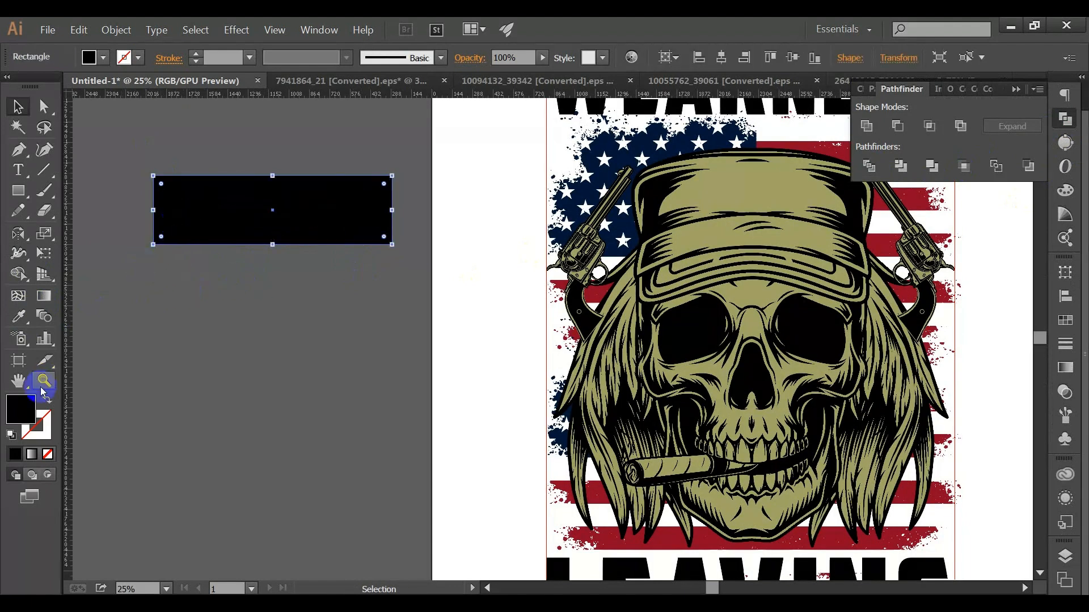
pyautogui.click(16, 317)
pyautogui.click(748, 210)
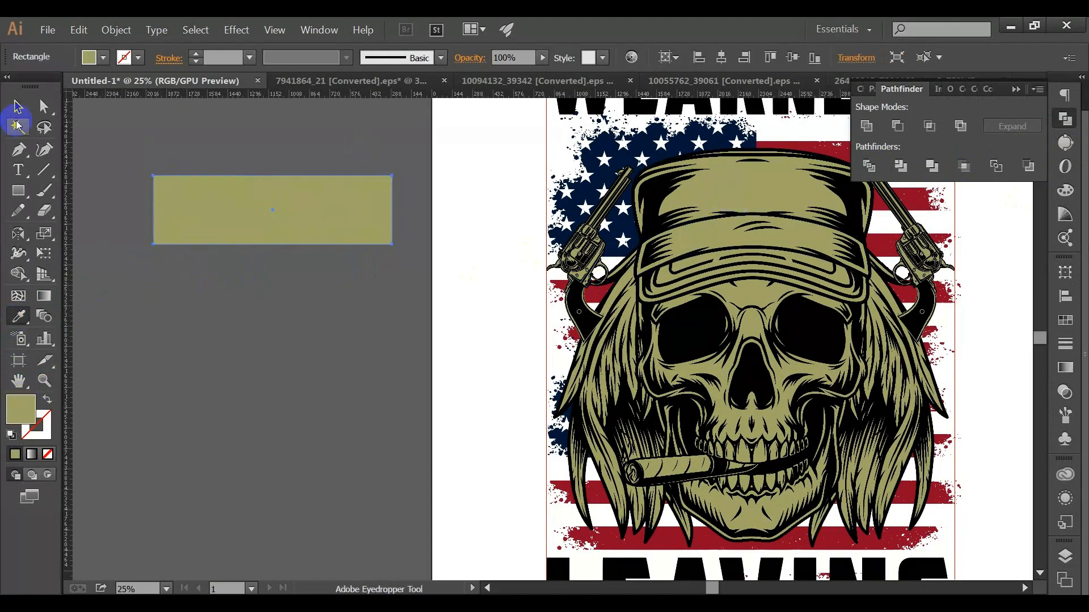
# - Try to divide the olive rectangle lying over the missile and remove its outer area, and undo the result
pyautogui.click(15, 105)
pyautogui.moveTo(345, 283); pyautogui.dragTo(341, 207)
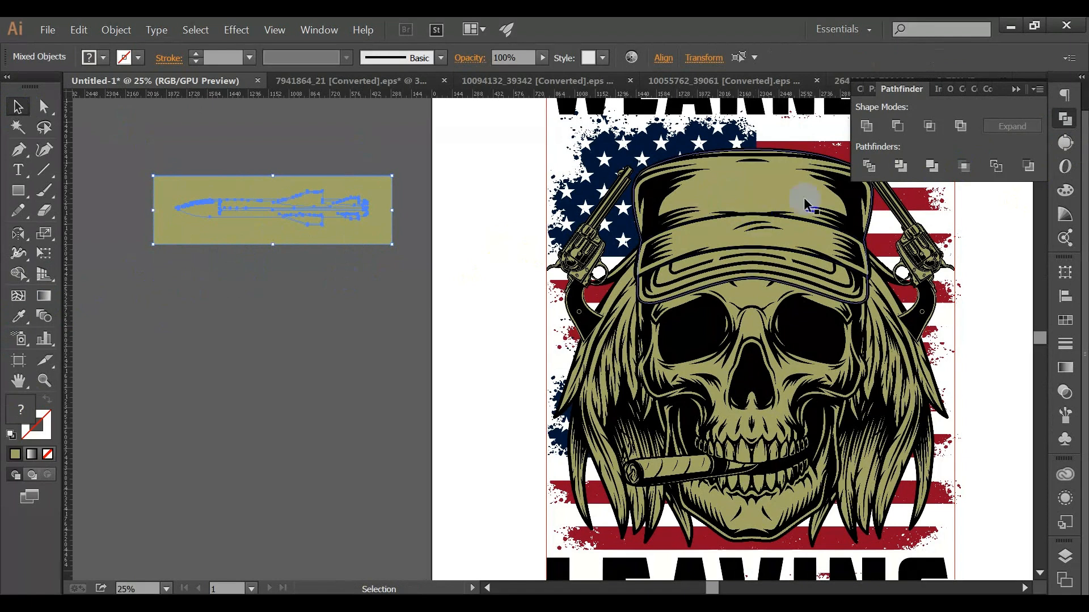
pyautogui.click(868, 164)
pyautogui.doubleClick(366, 238)
pyautogui.click(366, 237)
pyautogui.press('Delete')
pyautogui.click(299, 220)
pyautogui.scroll(4, 293, 228)
pyautogui.doubleClick(190, 142)
pyautogui.doubleClick(222, 239)
pyautogui.hotkey('ctrl', 'z')
pyautogui.click(245, 321)
pyautogui.scroll(-2, 248, 328)
pyautogui.click(256, 287)
pyautogui.hotkey('ctrl', 'z')
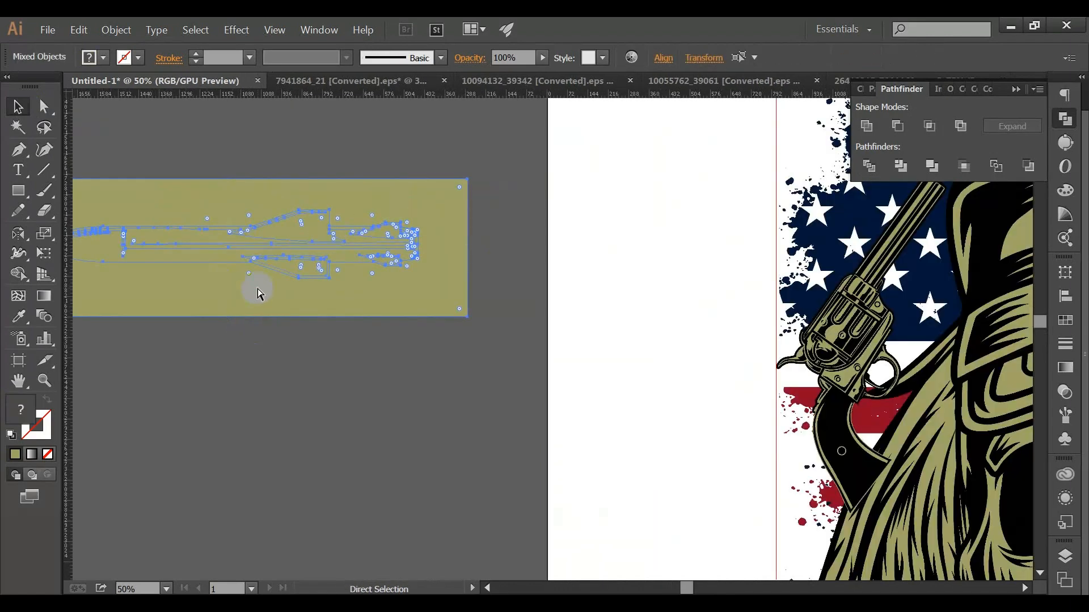
# - Send the olive rectangle behind the missile, divide both shapes and delete the olive area outside the missile
pyautogui.click(277, 314)
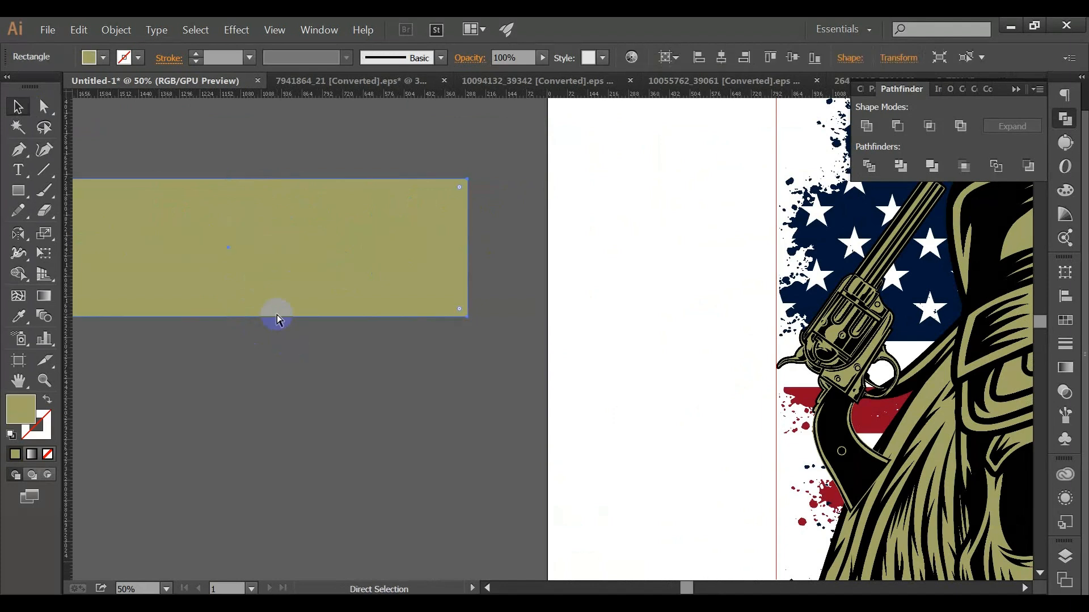
pyautogui.click(626, 263)
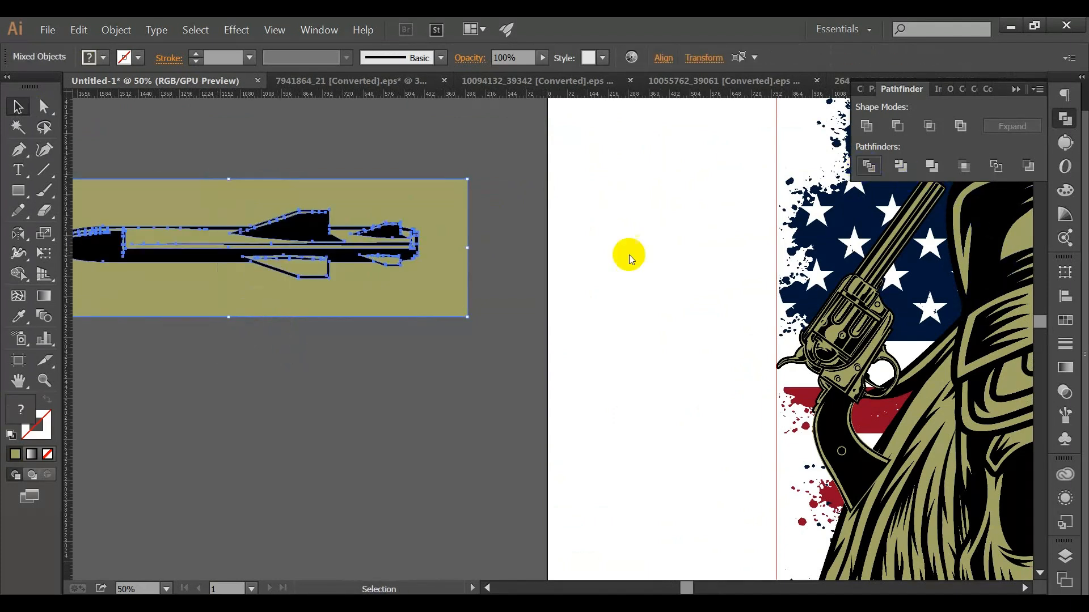
pyautogui.doubleClick(416, 312)
pyautogui.press('Delete')
pyautogui.doubleClick(420, 364)
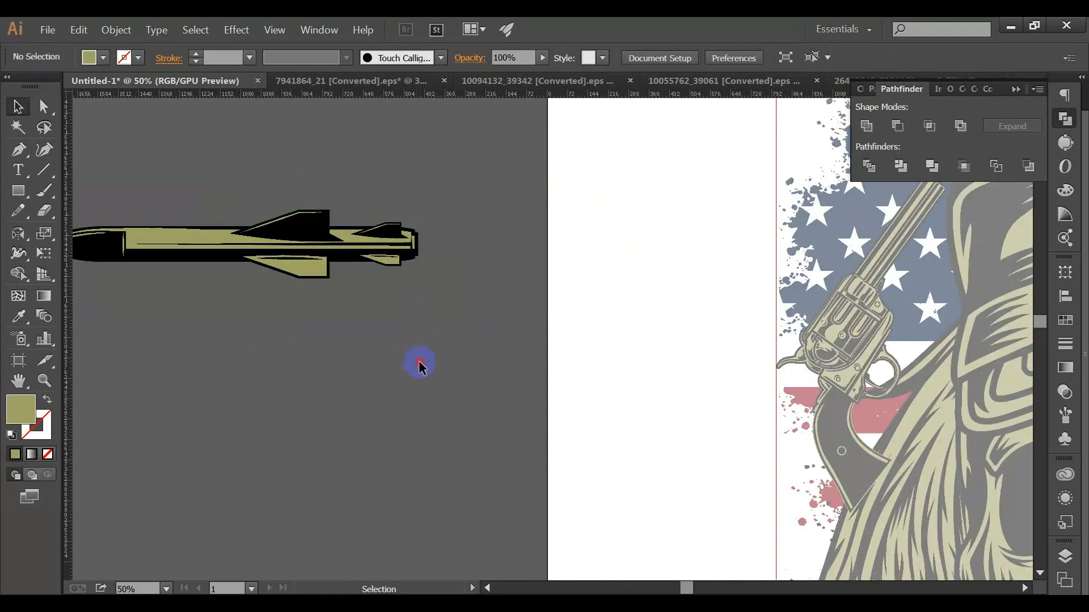
# - Rotate the missile upright and place it over the flag's right edge beside the revolver
pyautogui.click(309, 279)
pyautogui.scroll(-1, 309, 286)
pyautogui.scroll(-1, 349, 309)
pyautogui.moveTo(334, 288); pyautogui.dragTo(383, 429)
pyautogui.scroll(-3, 391, 337)
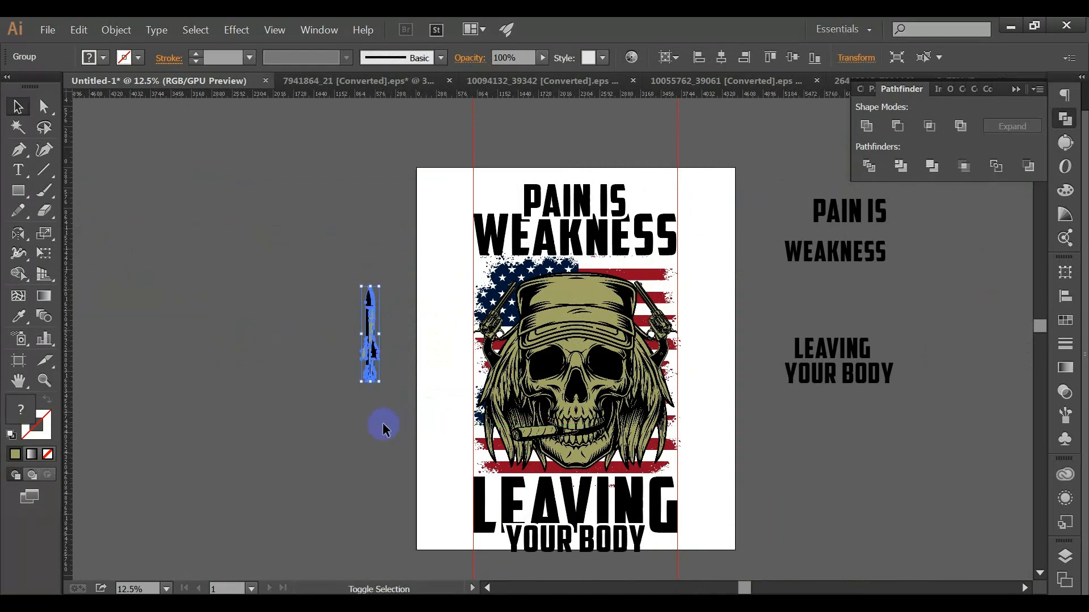
pyautogui.moveTo(373, 360); pyautogui.dragTo(474, 333)
pyautogui.click(450, 332)
pyautogui.scroll(2, 450, 332)
pyautogui.moveTo(492, 245); pyautogui.dragTo(948, 270)
pyautogui.click(429, 267)
pyautogui.scroll(-2, 856, 338)
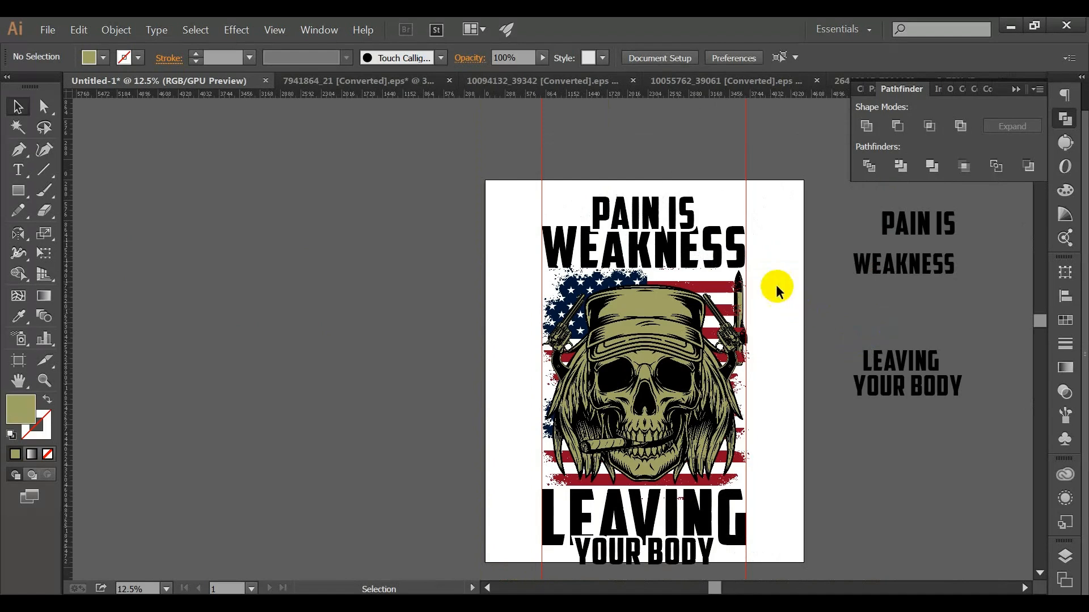
# - Turn the missile horizontal pointing right, shrink it and fit it between PAIN IS and the right guide
pyautogui.moveTo(740, 273); pyautogui.dragTo(705, 142)
pyautogui.scroll(2, 762, 243)
pyautogui.click(763, 195)
pyautogui.click(752, 164)
pyautogui.moveTo(763, 160); pyautogui.dragTo(747, 160)
pyautogui.click(768, 189)
pyautogui.scroll(1, 695, 188)
pyautogui.scroll(2, 695, 188)
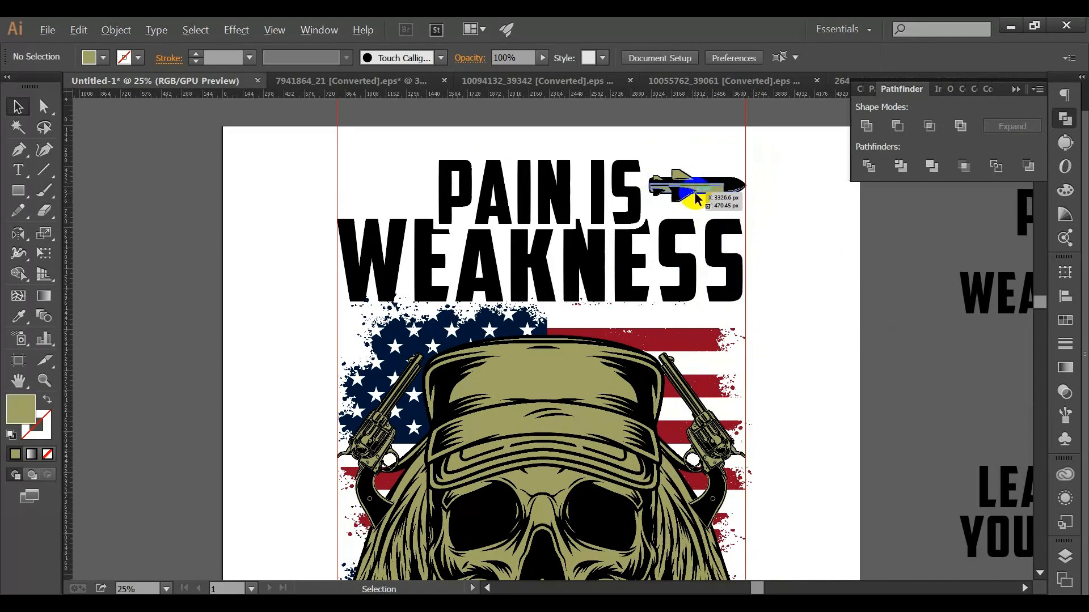
pyautogui.scroll(2, 703, 194)
pyautogui.moveTo(697, 196); pyautogui.dragTo(697, 204)
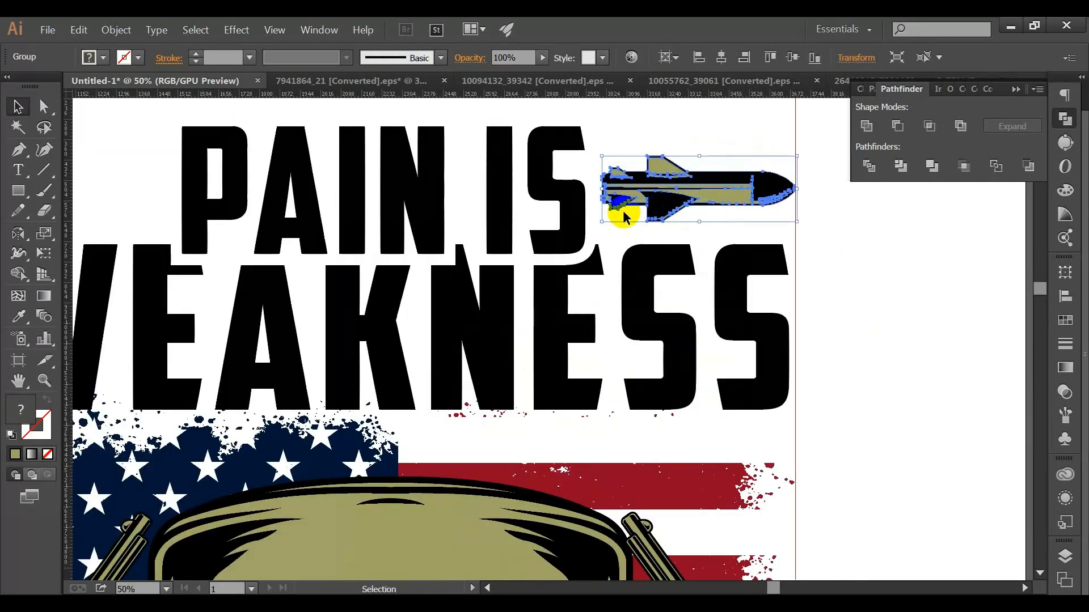
pyautogui.click(841, 305)
# - Reflect a copy of the missile and place it between the left guide and PAIN IS
pyautogui.scroll(-2, 720, 296)
pyautogui.click(724, 245)
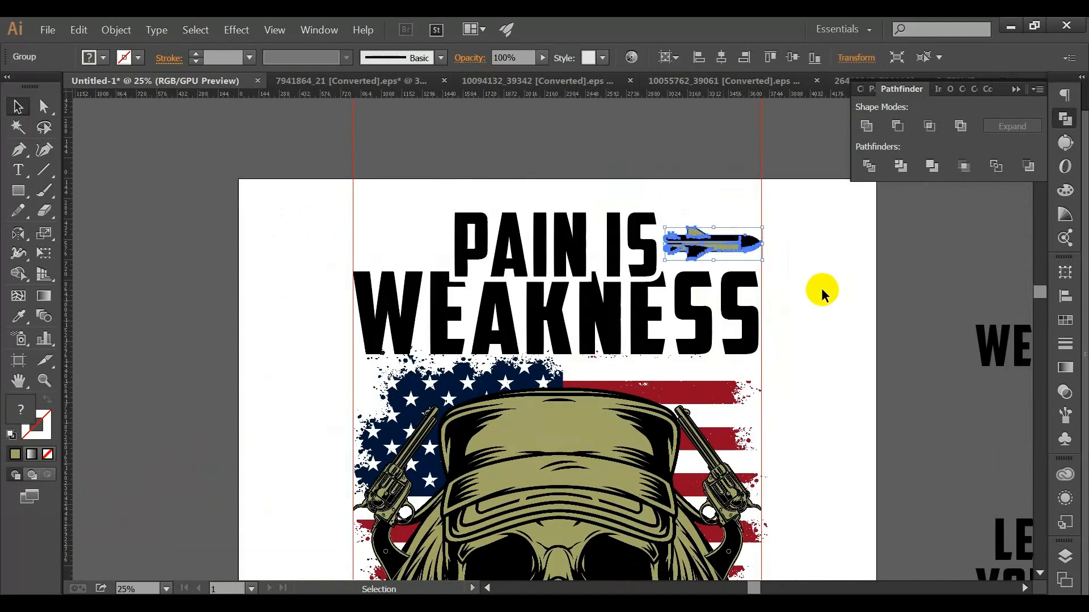
pyautogui.press('o')
pyautogui.press('Return')
pyautogui.press('Return')
pyautogui.moveTo(739, 243); pyautogui.dragTo(429, 243)
pyautogui.click(787, 368)
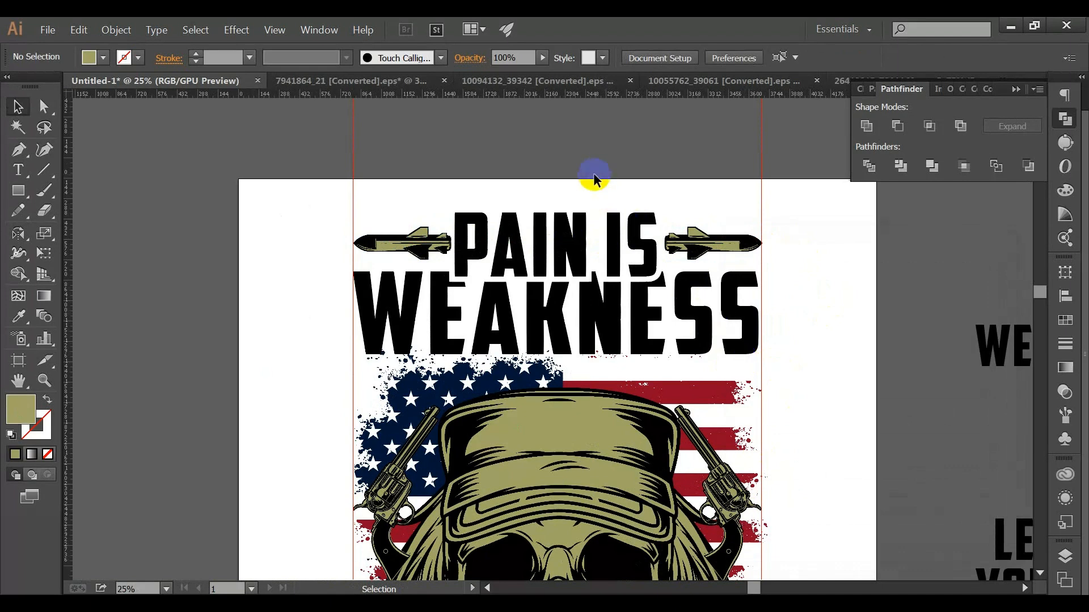
pyautogui.click(524, 286)
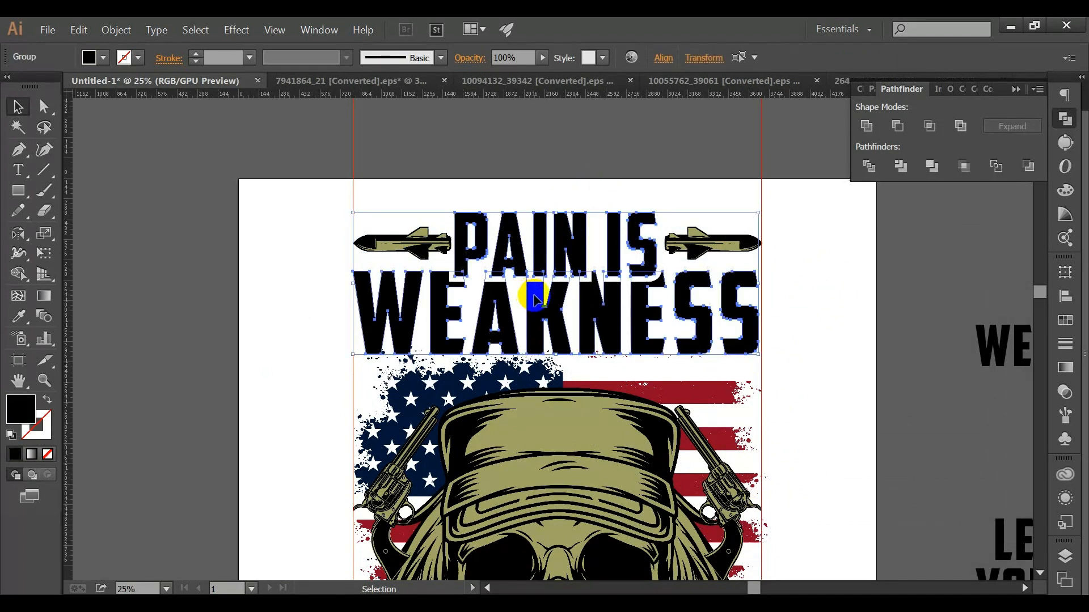
pyautogui.click(663, 58)
pyautogui.click(793, 270)
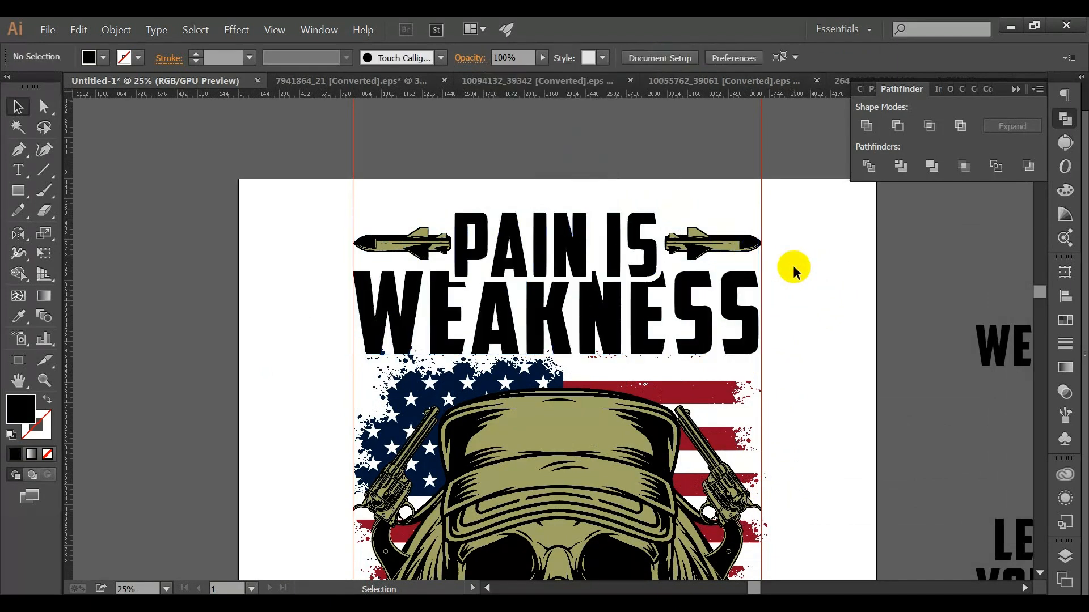
# - Copy both missiles from beside PAIN IS down to the two sides of YOUR BODY
pyautogui.scroll(-2, 737, 284)
pyautogui.scroll(-2, 713, 227)
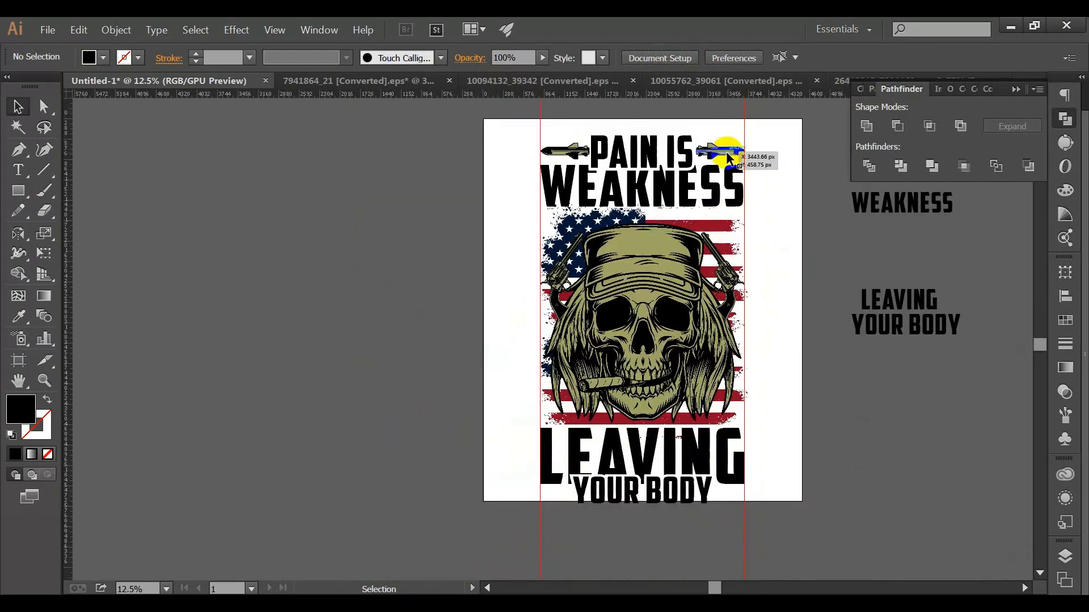
pyautogui.click(723, 151)
pyautogui.moveTo(572, 153); pyautogui.dragTo(546, 493)
pyautogui.click(652, 509)
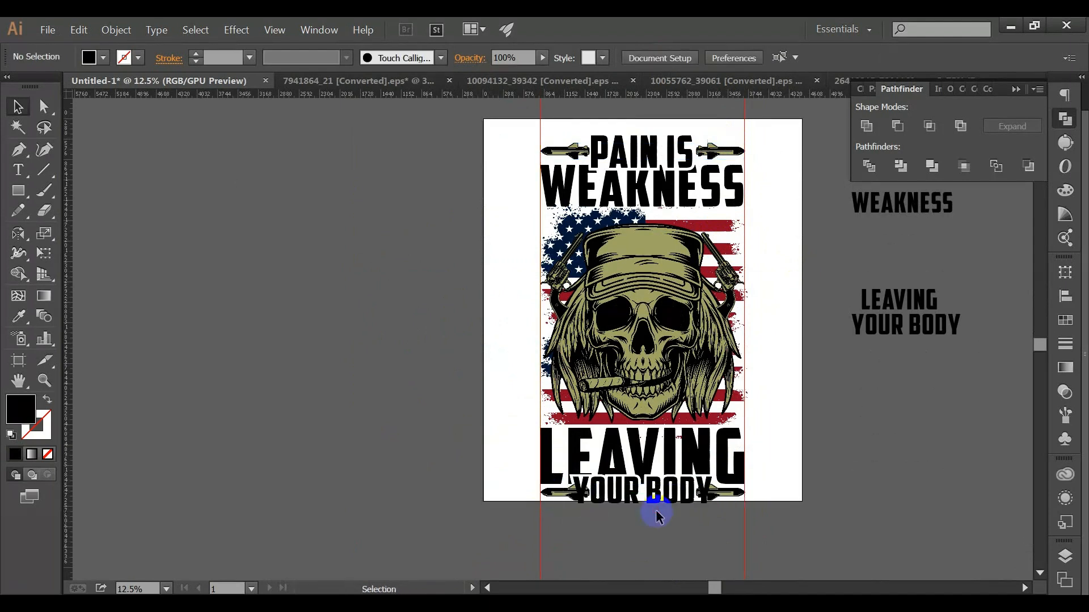
# - Shrink the lower right missile to fit beside YOUR BODY and delete the lower left missile
pyautogui.scroll(2, 652, 509)
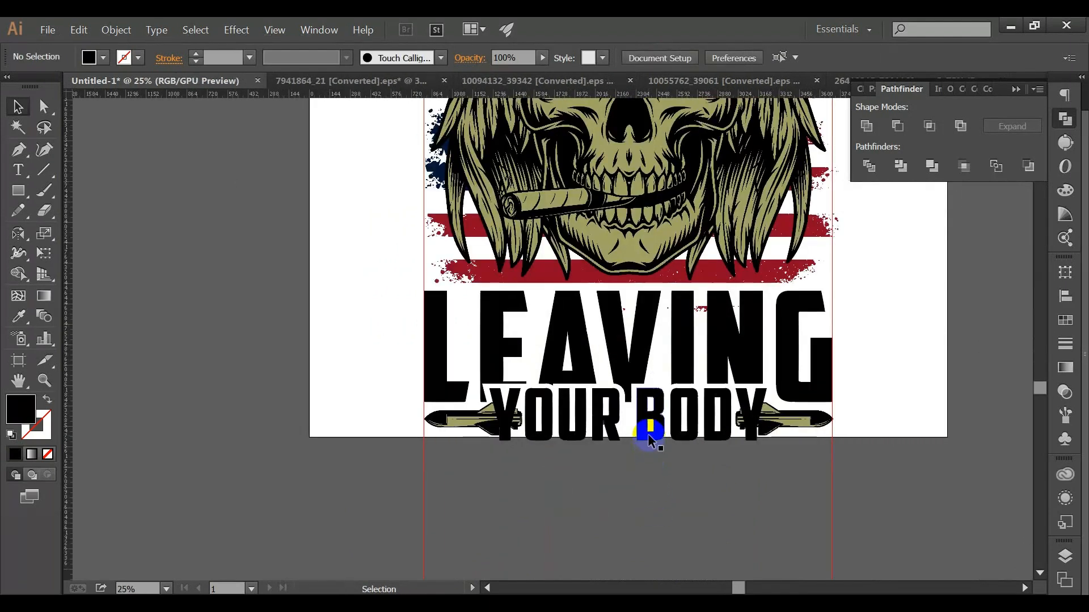
pyautogui.click(782, 422)
pyautogui.moveTo(735, 420); pyautogui.dragTo(773, 419)
pyautogui.click(709, 470)
pyautogui.click(467, 415)
pyautogui.press('Delete')
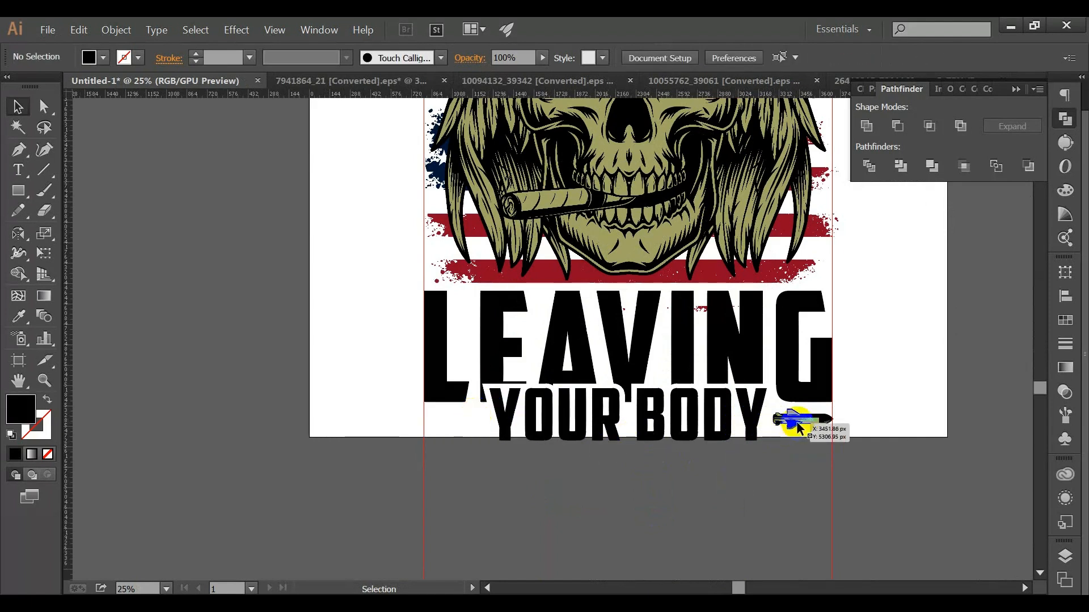
# - Reflect a copy of the small lower missile and place it to the left of YOUR BODY at the guide
pyautogui.scroll(1, 797, 423)
pyautogui.click(794, 422)
pyautogui.press('o')
pyautogui.press('Return')
pyautogui.click(760, 503)
pyautogui.press('v')
pyautogui.moveTo(808, 410); pyautogui.dragTo(339, 408)
pyautogui.click(431, 517)
# - Fill the PAIN IS lettering with the olive sampled from the skull's cap
pyautogui.scroll(-3, 540, 504)
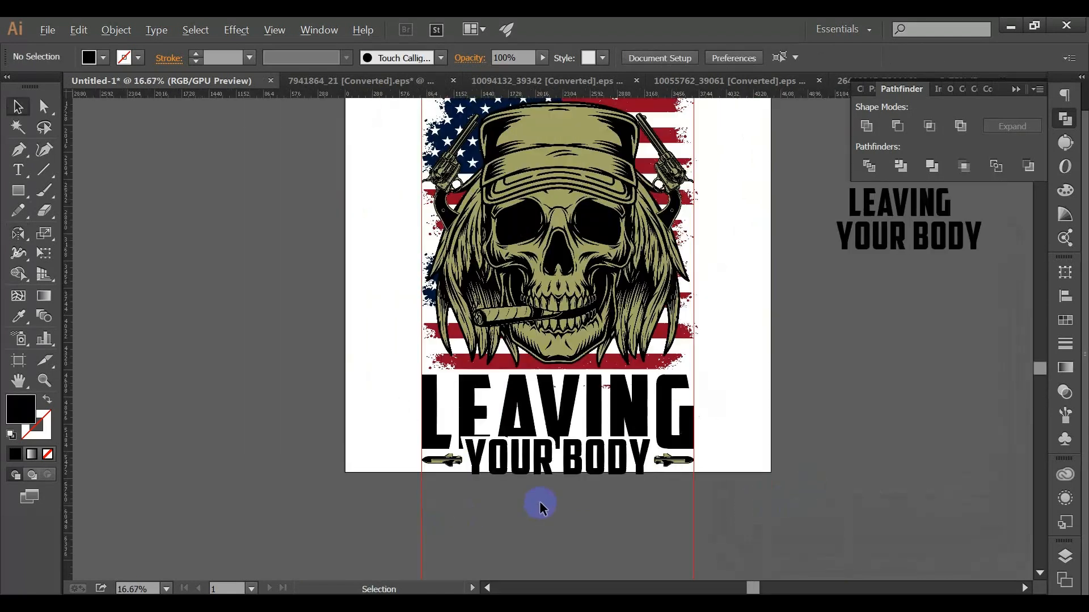
pyautogui.scroll(-1, 540, 503)
pyautogui.scroll(3, 537, 323)
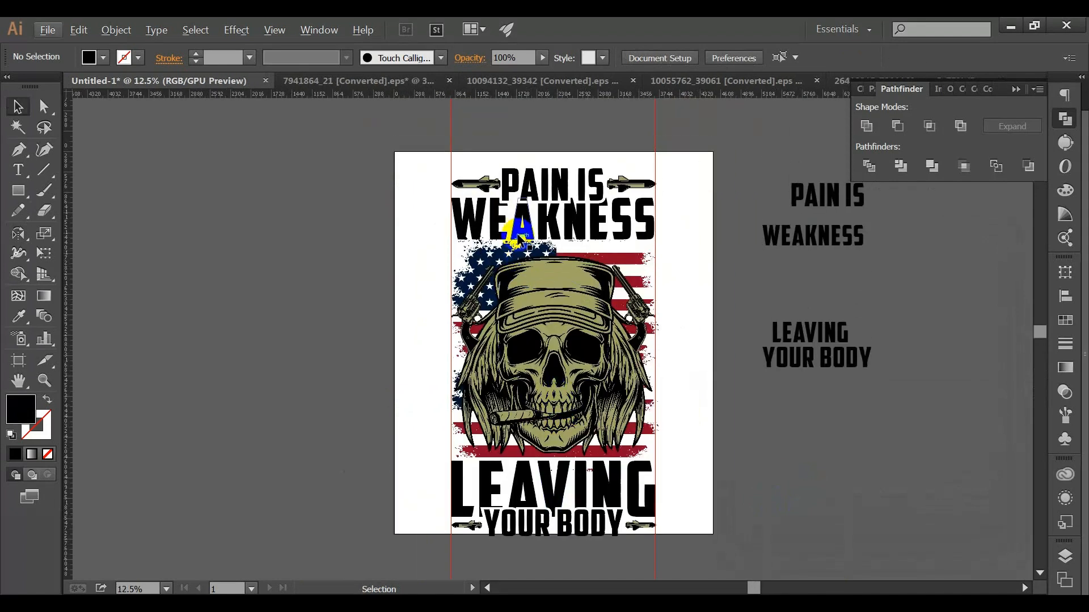
pyautogui.click(547, 184)
pyautogui.click(18, 316)
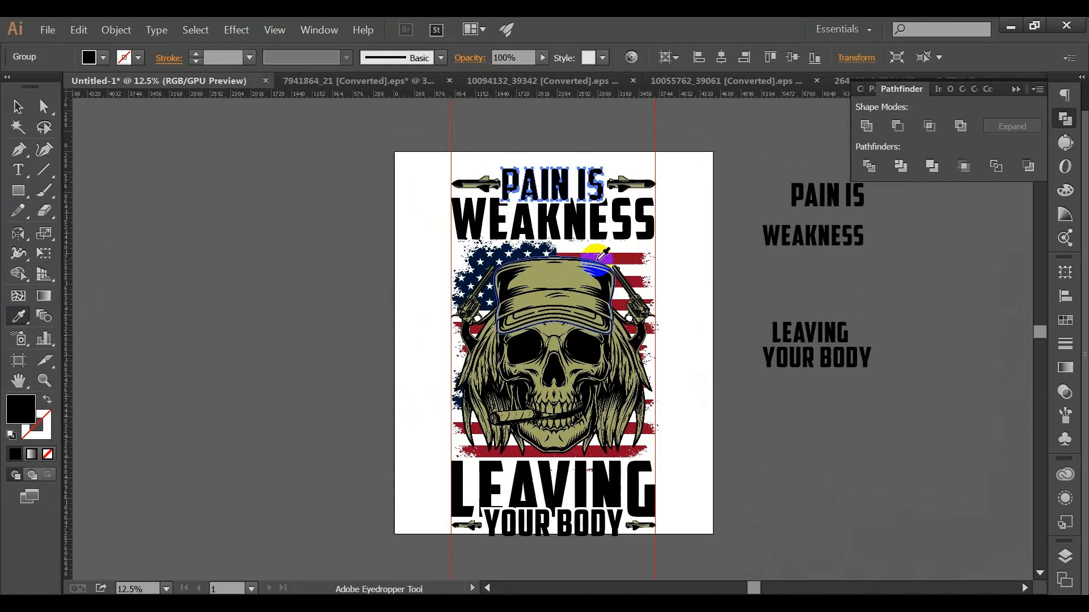
pyautogui.click(556, 238)
# - Fill the WEAKNESS and LEAVING lettering with the red sampled from the flag stripes
pyautogui.keyDown('ctrl'); pyautogui.click(548, 218); pyautogui.keyUp('ctrl')
pyautogui.click(622, 257)
pyautogui.scroll(-1, 605, 392)
pyautogui.keyDown('ctrl'); pyautogui.click(610, 420); pyautogui.keyUp('ctrl')
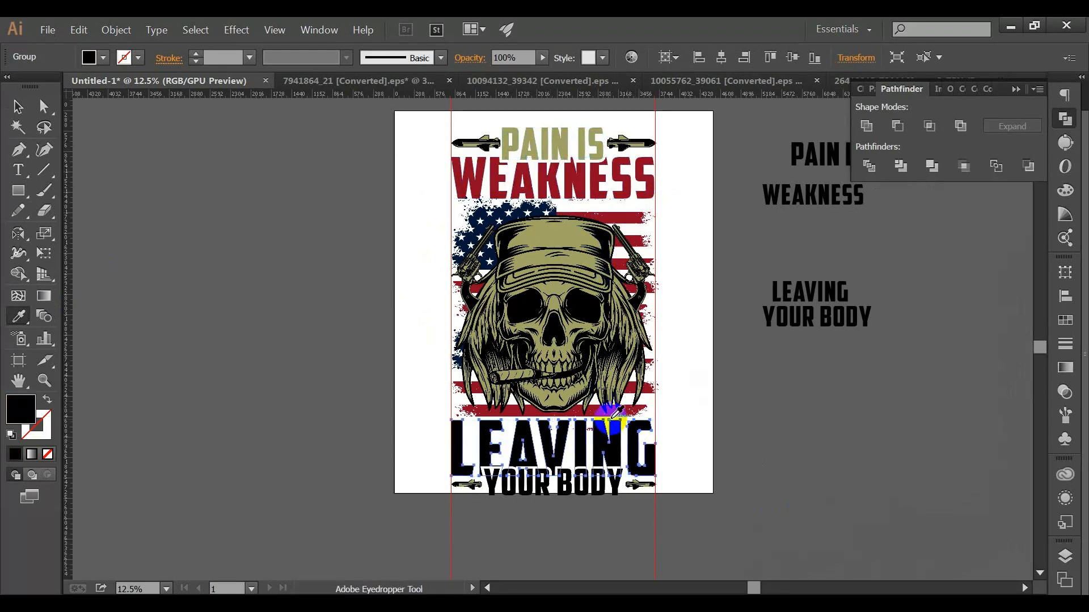
pyautogui.click(628, 406)
# - Fill the YOUR BODY lettering with the olive sampled from the skull's cap and deselect it
pyautogui.scroll(-1, 563, 478)
pyautogui.keyDown('ctrl'); pyautogui.click(564, 479); pyautogui.keyUp('ctrl')
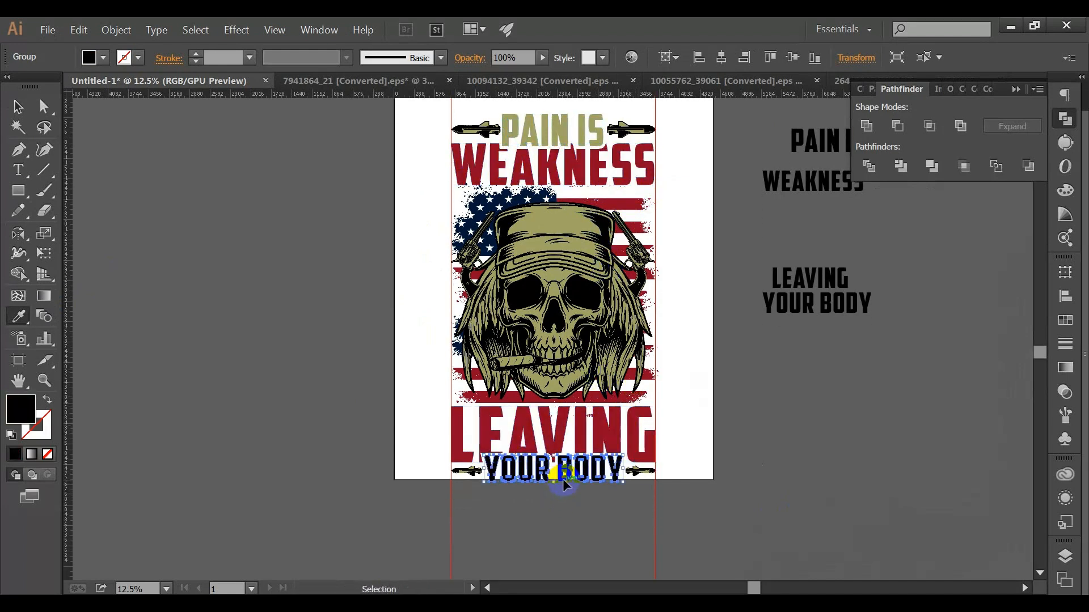
pyautogui.click(553, 238)
pyautogui.click(18, 106)
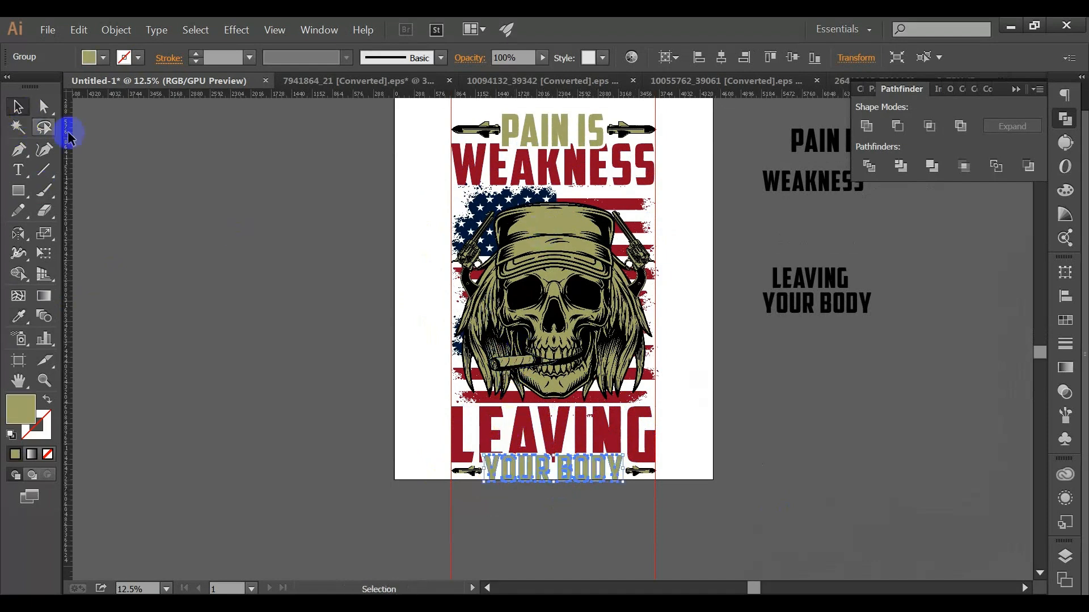
pyautogui.click(187, 201)
# - Delete the spare black lettering beside the artboard and remove the vertical guides
pyautogui.hotkey('ctrl', '-')
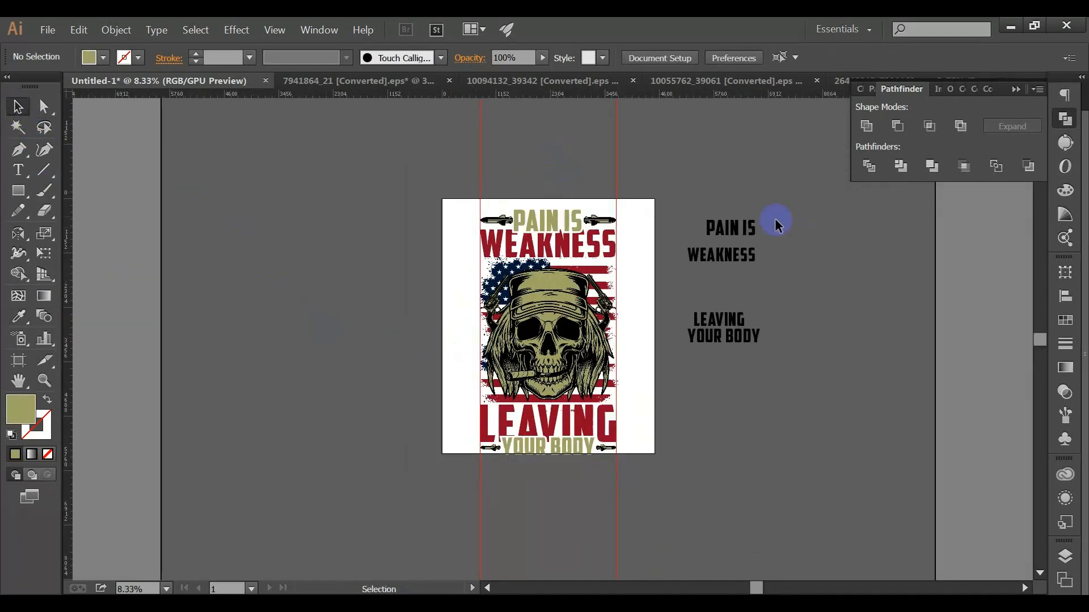
pyautogui.moveTo(745, 419); pyautogui.dragTo(747, 413)
pyautogui.press('Delete')
pyautogui.rightClick(702, 145)
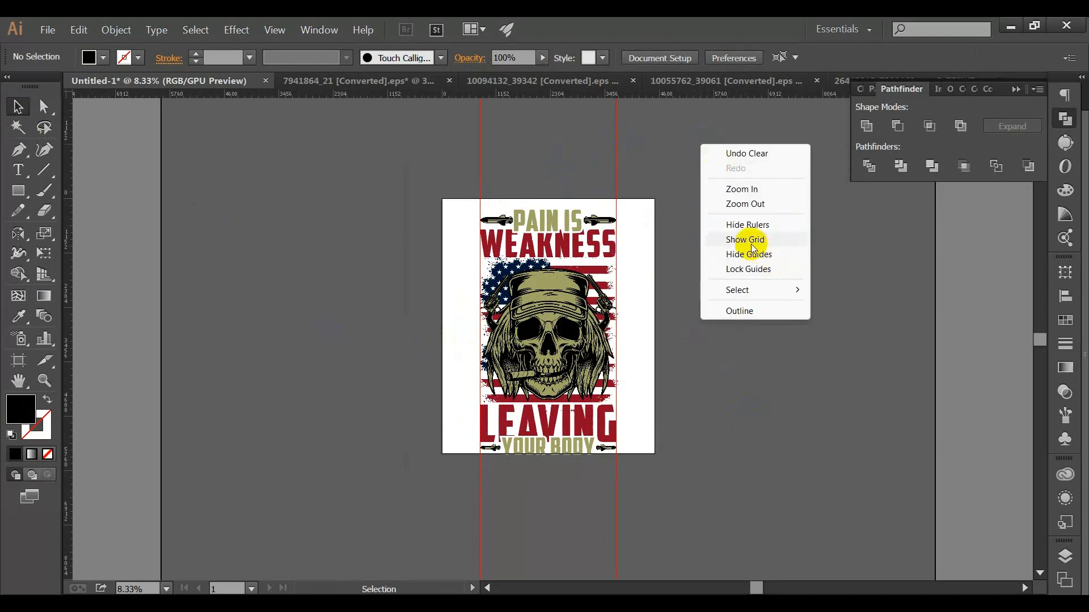
pyautogui.click(818, 399)
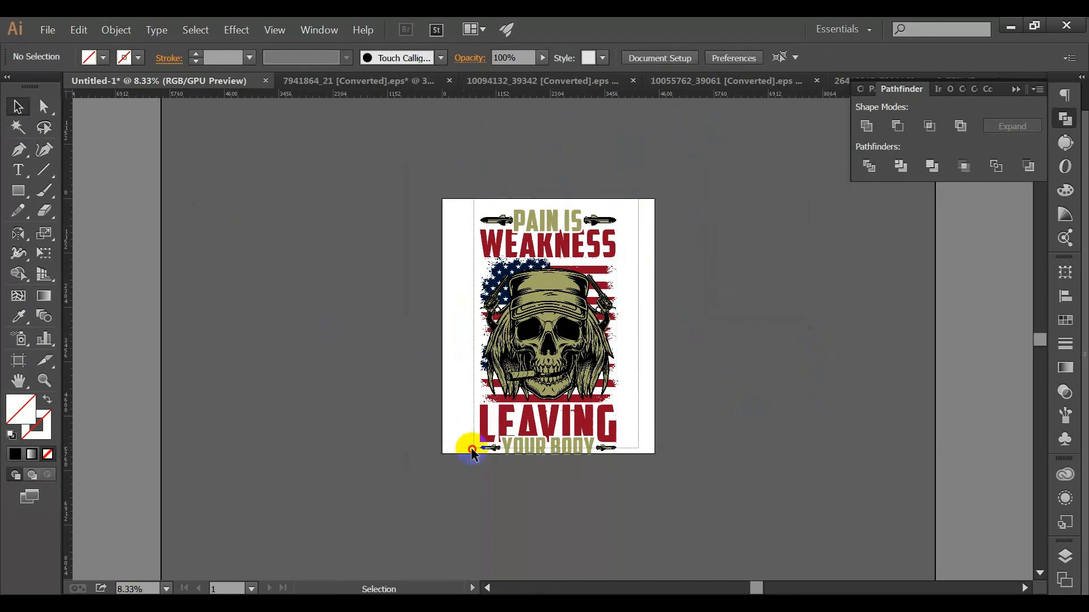
# - Reduce the height of the whole artwork from its lower edge so it fits inside the artboard with a small margin
pyautogui.click(555, 450)
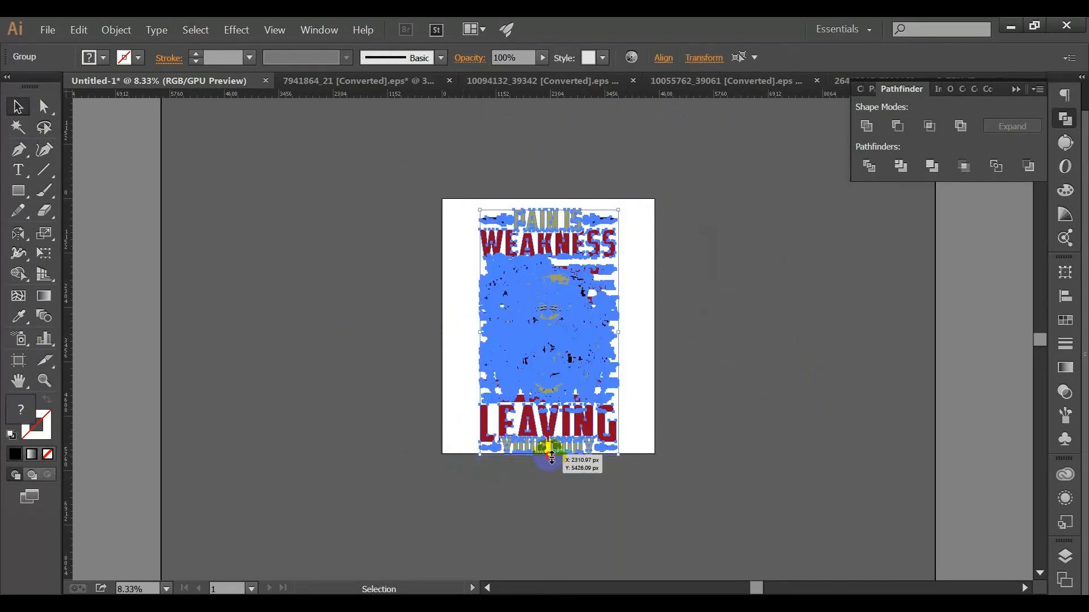
pyautogui.click(549, 491)
pyautogui.press('ctrl')
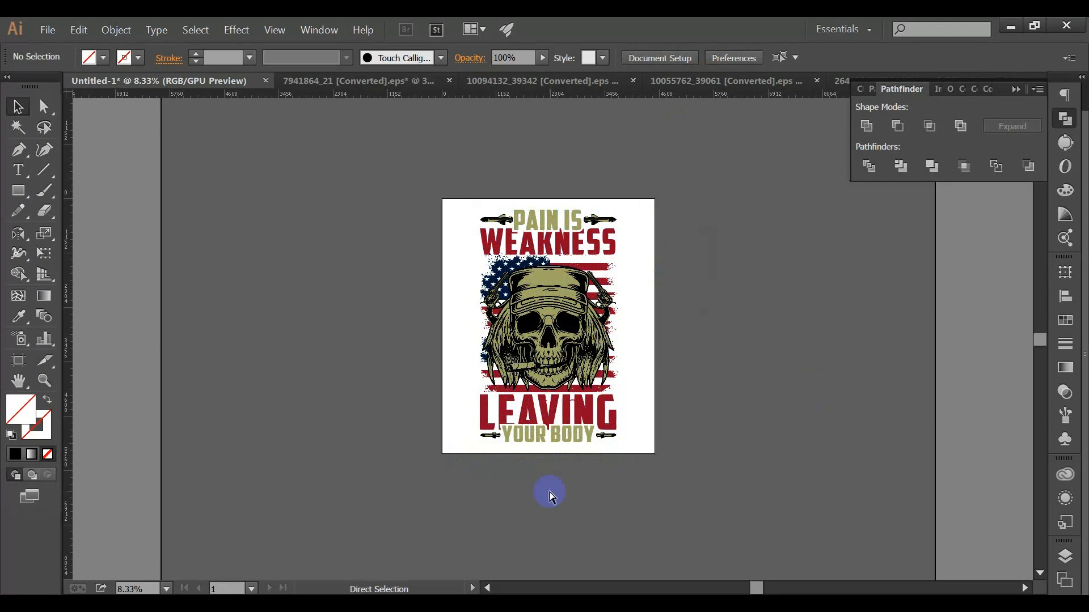
pyautogui.hotkey('ctrl', 'a')
pyautogui.moveTo(549, 442); pyautogui.dragTo(550, 449)
pyautogui.click(556, 495)
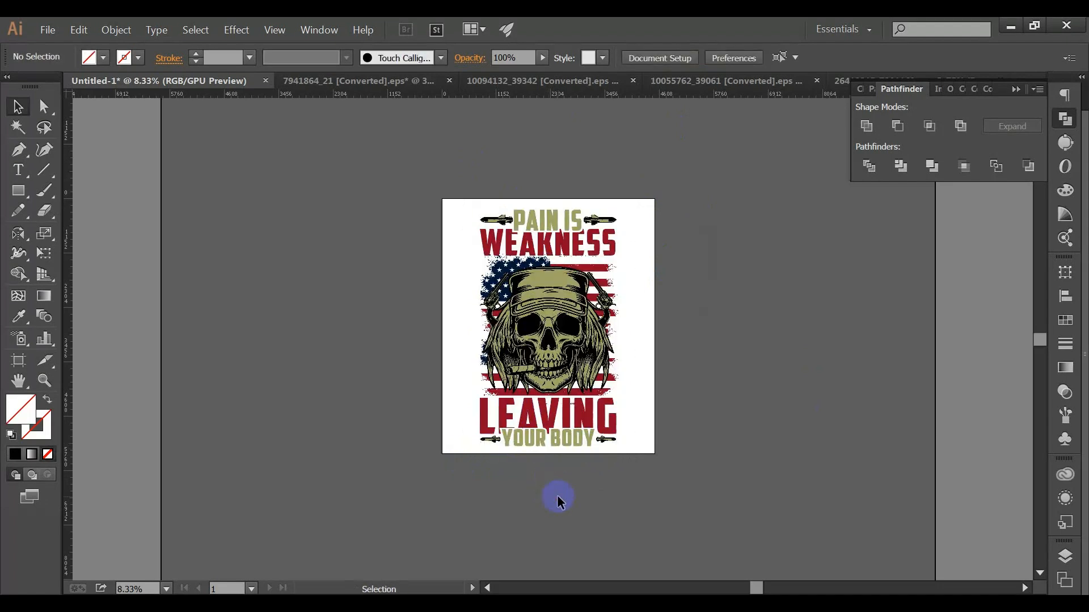
# - Try to widen the whole artwork symmetrically about its centre, and undo the change
pyautogui.scroll(2, 617, 306)
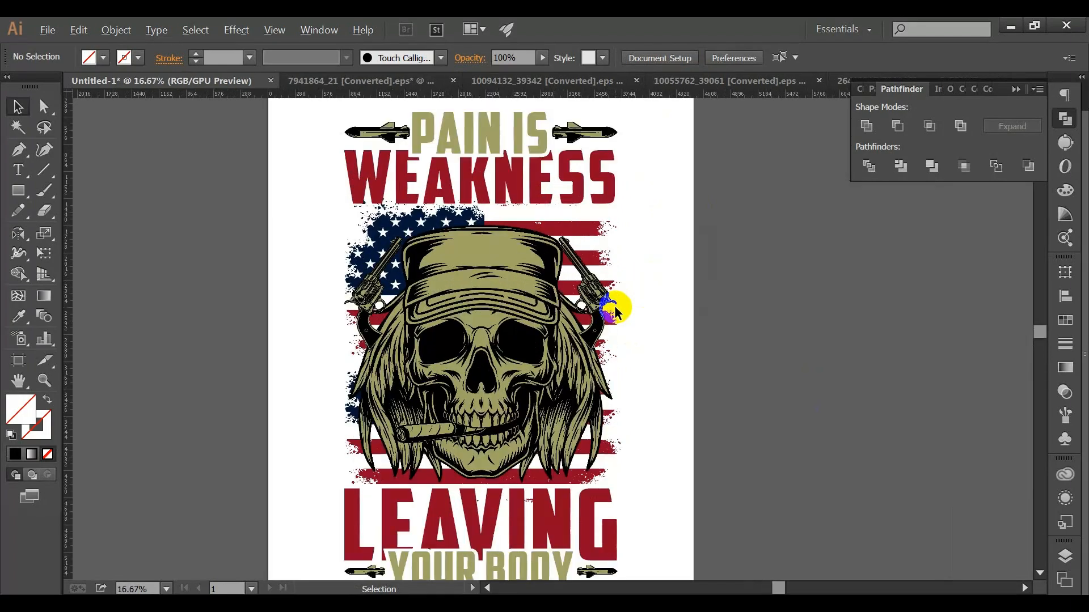
pyautogui.scroll(-1, 617, 311)
pyautogui.moveTo(641, 149); pyautogui.dragTo(576, 389)
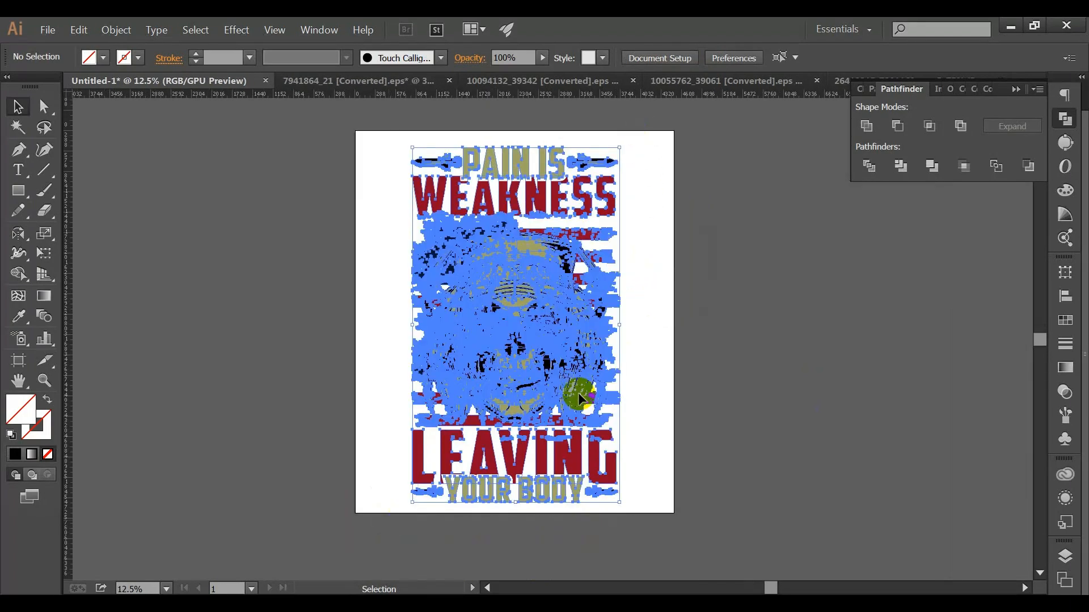
pyautogui.moveTo(620, 323); pyautogui.dragTo(637, 330)
pyautogui.click(703, 335)
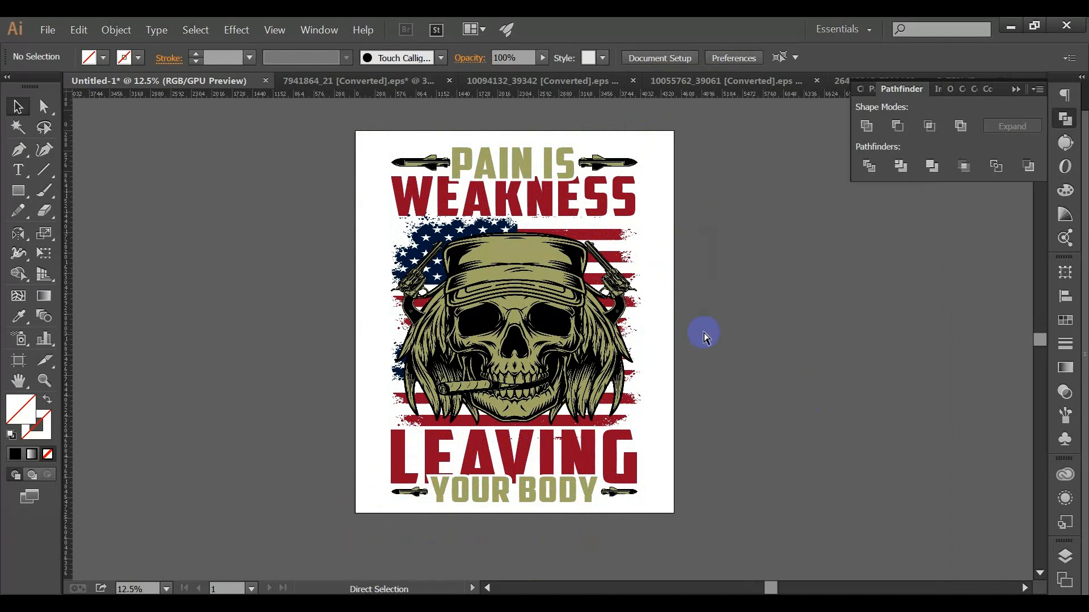
pyautogui.hotkey('ctrl', 'z')
pyautogui.click(709, 335)
# - Centre the whole artwork horizontally and vertically on the artboard
pyautogui.moveTo(489, 289); pyautogui.dragTo(359, 514)
pyautogui.click(723, 59)
pyautogui.click(811, 60)
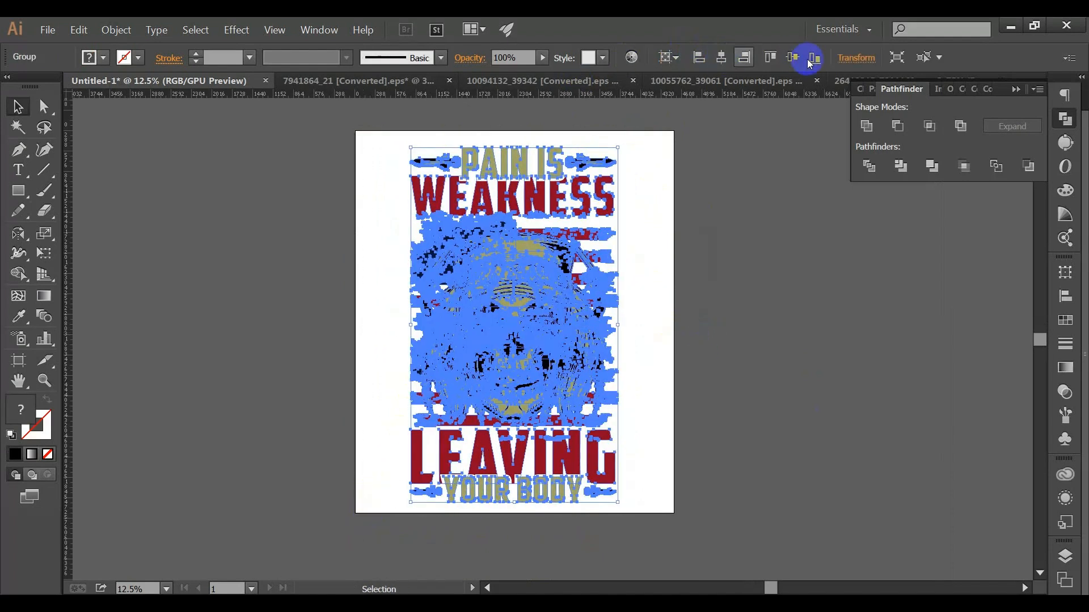
pyautogui.click(778, 237)
# - Select the whole artwork and expand it
pyautogui.moveTo(642, 115); pyautogui.dragTo(398, 161)
pyautogui.click(116, 29)
pyautogui.click(182, 177)
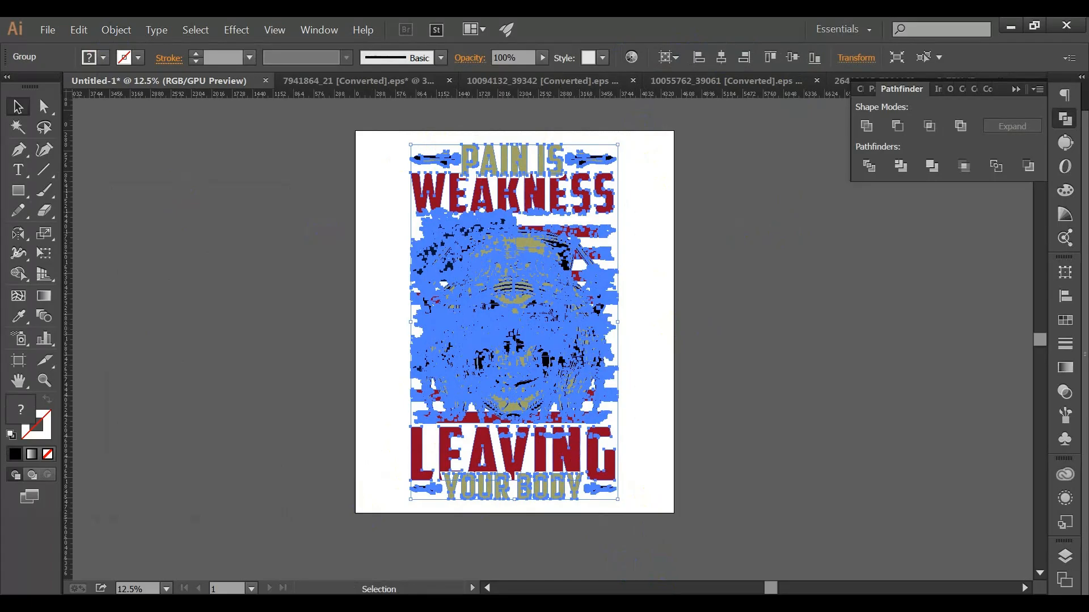
# - Switch to Chrome and search Google for "black blank t-shirt mockup" in a new tab
pyautogui.hotkey('alt', 'Tab')
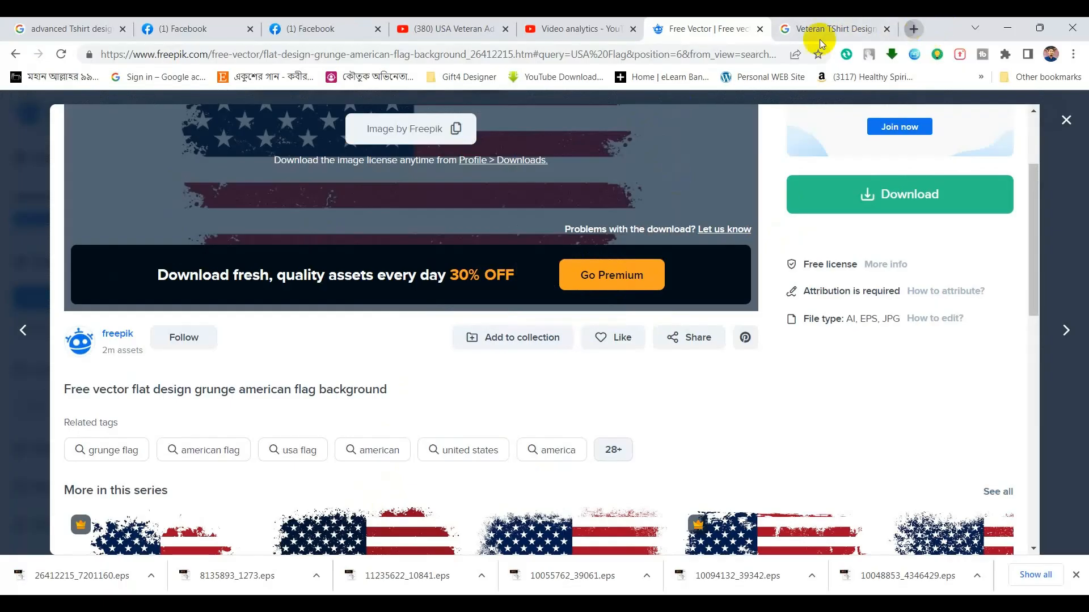
pyautogui.hotkey('ctrl', 't')
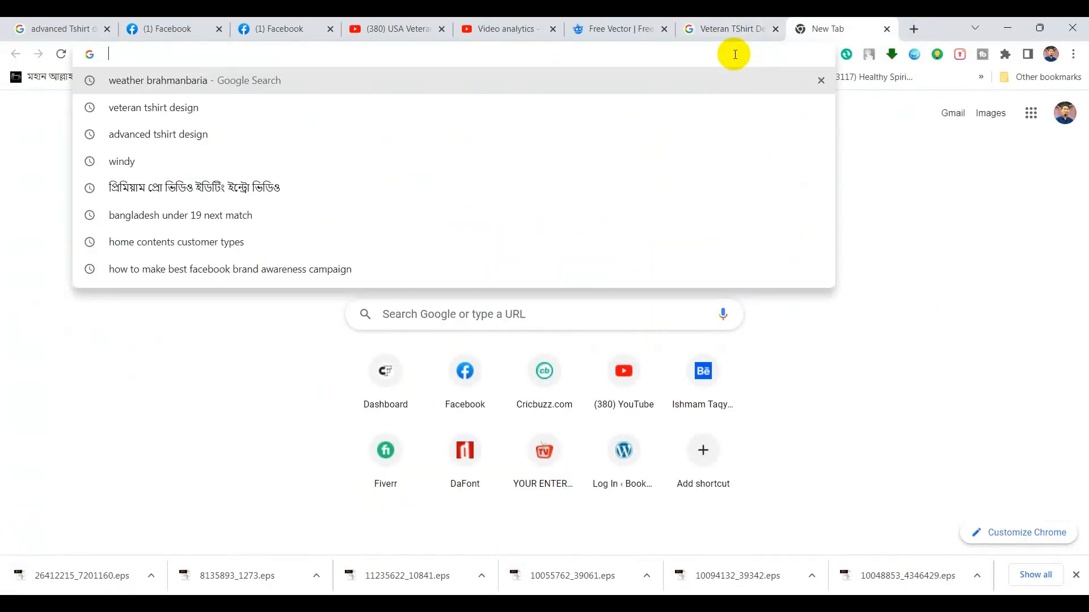
pyautogui.write('Black')
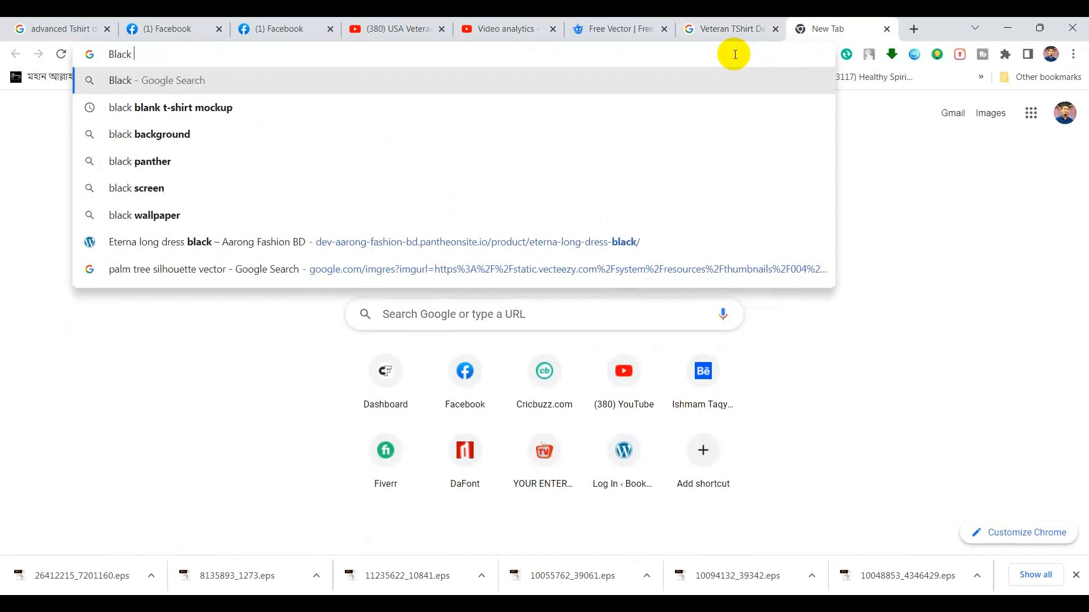
pyautogui.press('Down')
pyautogui.press('Return')
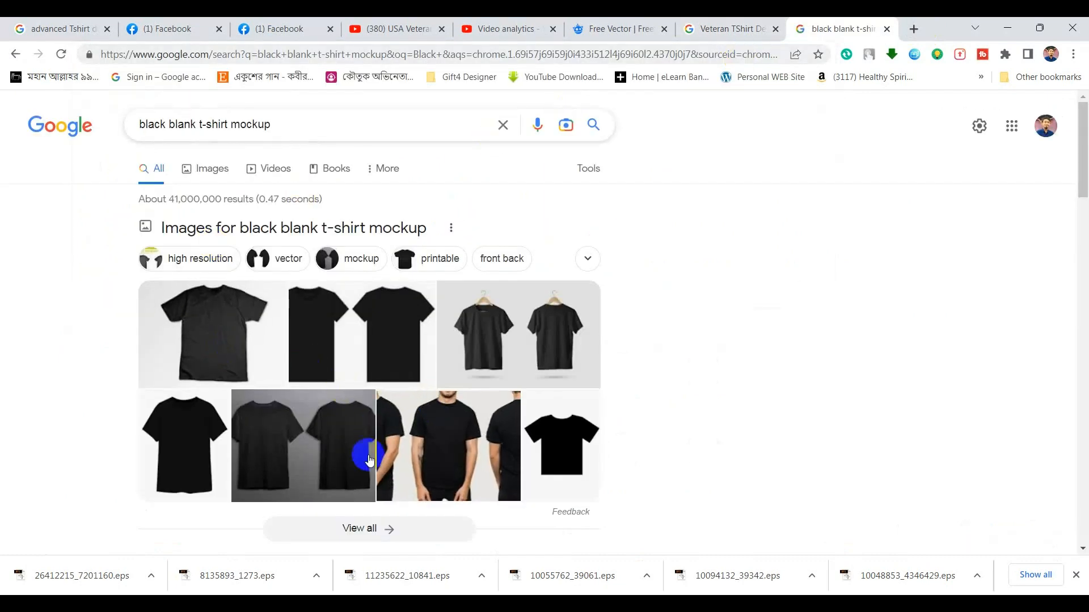
# - Browse the related mockup images and copy the one of a man in a black T-shirt against a grey background
pyautogui.click(416, 460)
pyautogui.scroll(-6, 787, 429)
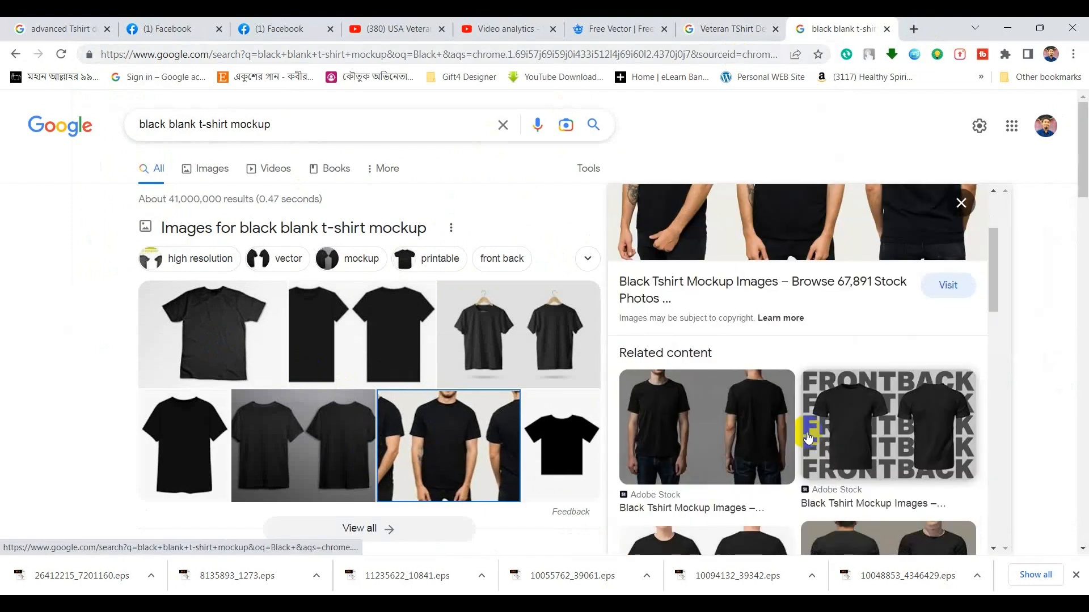
pyautogui.scroll(-4, 849, 398)
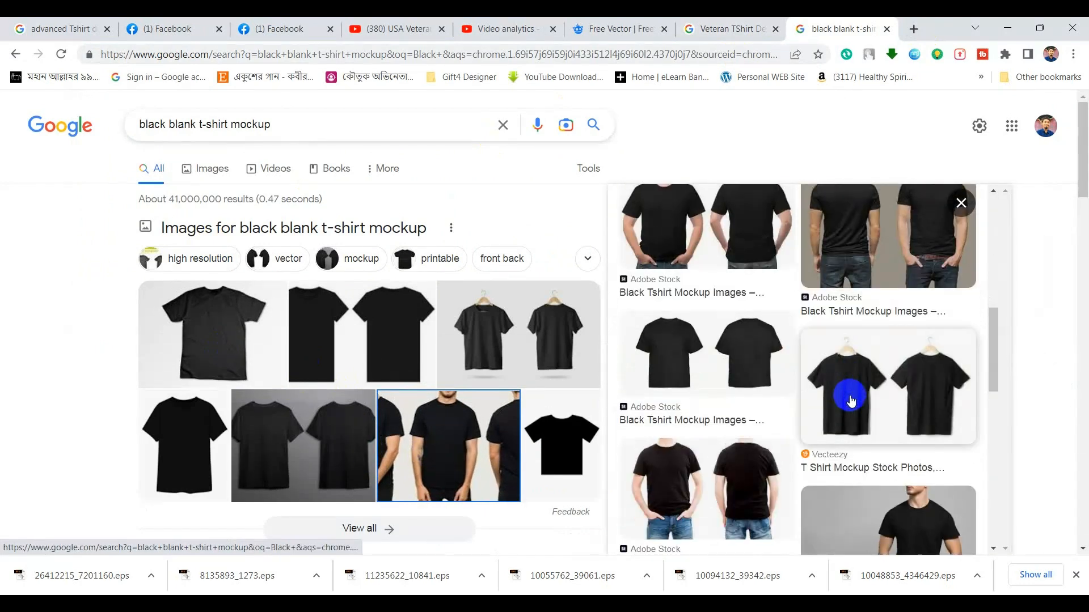
pyautogui.click(867, 457)
pyautogui.rightClick(801, 304)
pyautogui.click(859, 483)
# - Switch to Illustrator, paste the black T-shirt mockup, enlarge it to about artboard height and move it so the model stands beside the artboard
pyautogui.hotkey('alt', 'Tab')
pyautogui.click(695, 428)
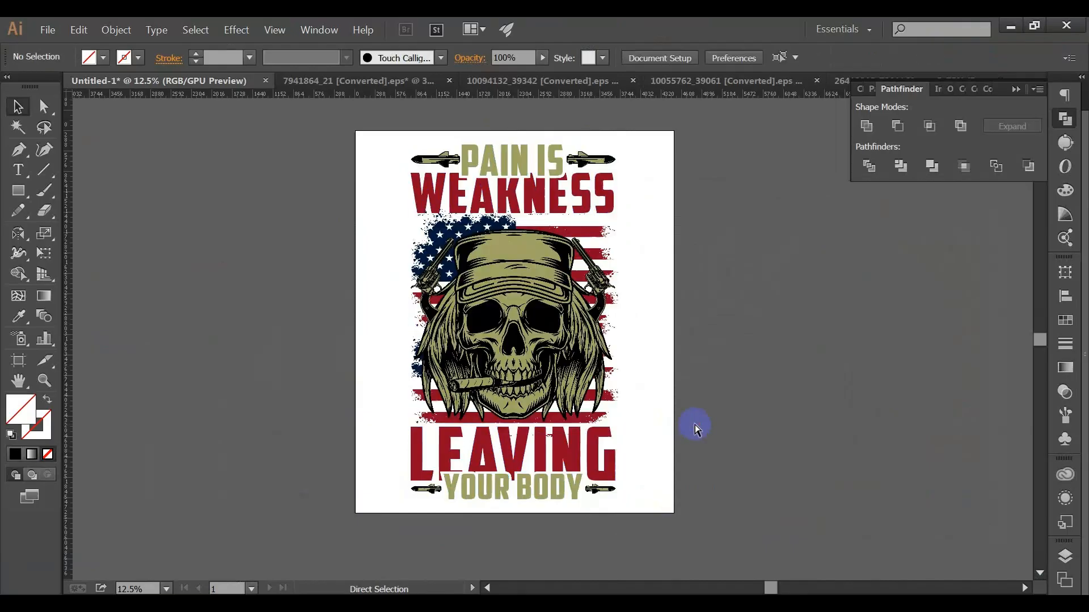
pyautogui.hotkey('ctrl', 'v')
pyautogui.moveTo(567, 348); pyautogui.dragTo(846, 532)
pyautogui.moveTo(635, 410); pyautogui.dragTo(780, 403)
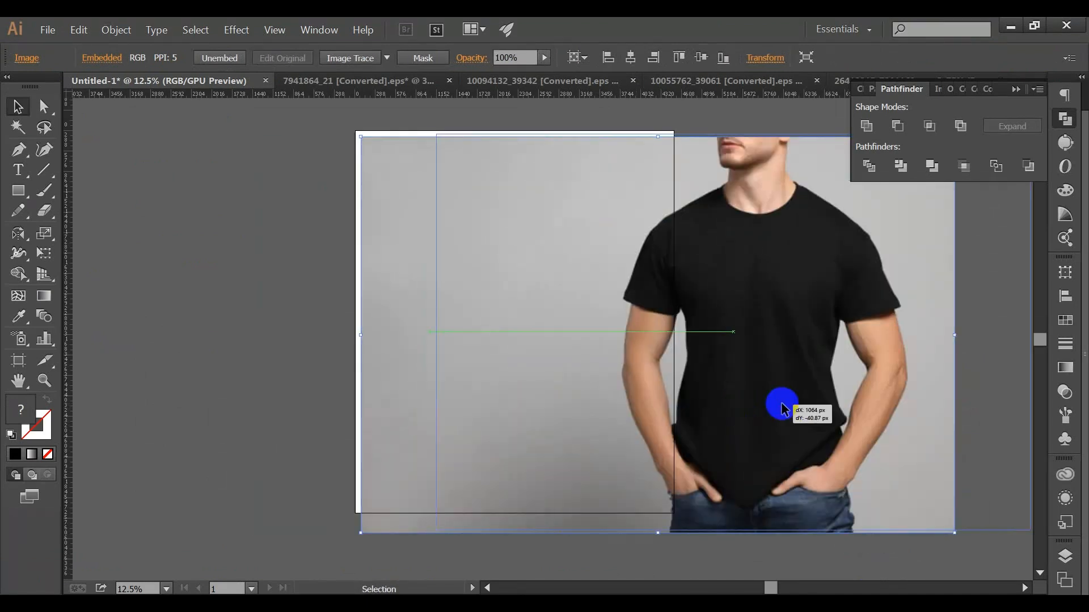
pyautogui.click(274, 314)
# - Duplicate the finished artwork and place the copy in front of the black T-shirt mockup, over the shirt
pyautogui.moveTo(433, 321); pyautogui.dragTo(588, 322)
pyautogui.moveTo(719, 325); pyautogui.dragTo(443, 332)
pyautogui.hotkey('ctrl', '+')
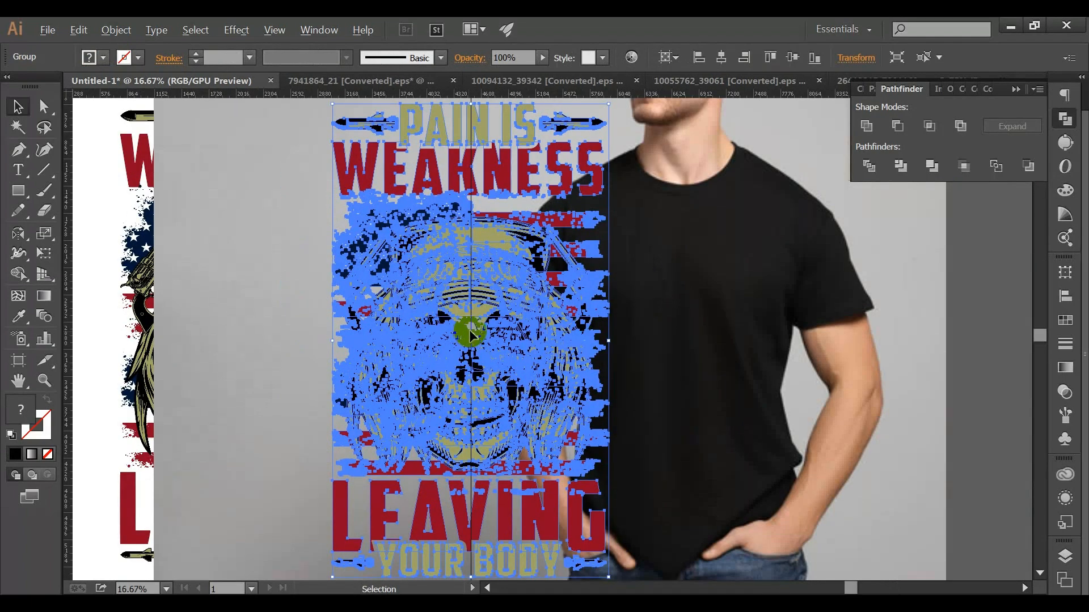
pyautogui.moveTo(560, 283); pyautogui.dragTo(728, 290)
# - Shrink the artwork copy proportionally to about 1500 px wide and centre it on the black T-shirt's chest
pyautogui.moveTo(780, 122); pyautogui.dragTo(736, 192)
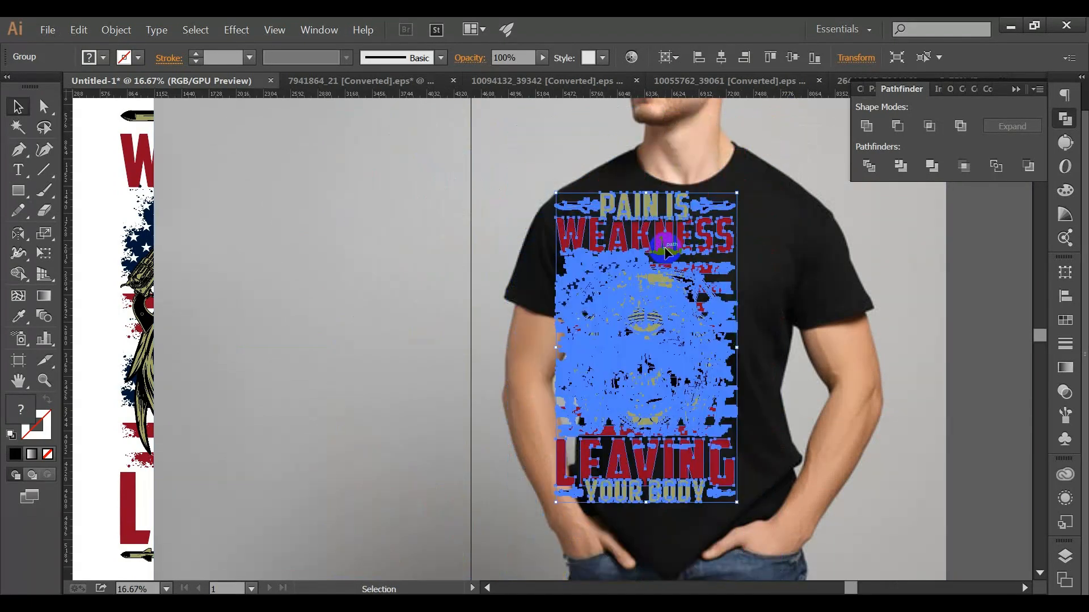
pyautogui.moveTo(705, 266); pyautogui.dragTo(708, 271)
pyautogui.moveTo(742, 209); pyautogui.dragTo(763, 229)
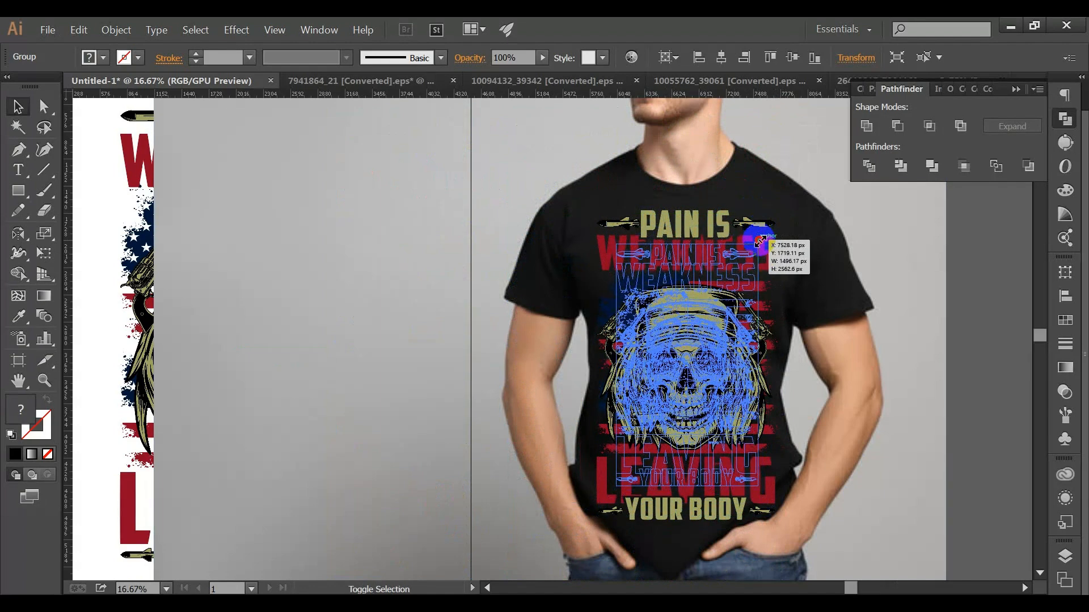
pyautogui.click(956, 363)
pyautogui.scroll(-2, 907, 391)
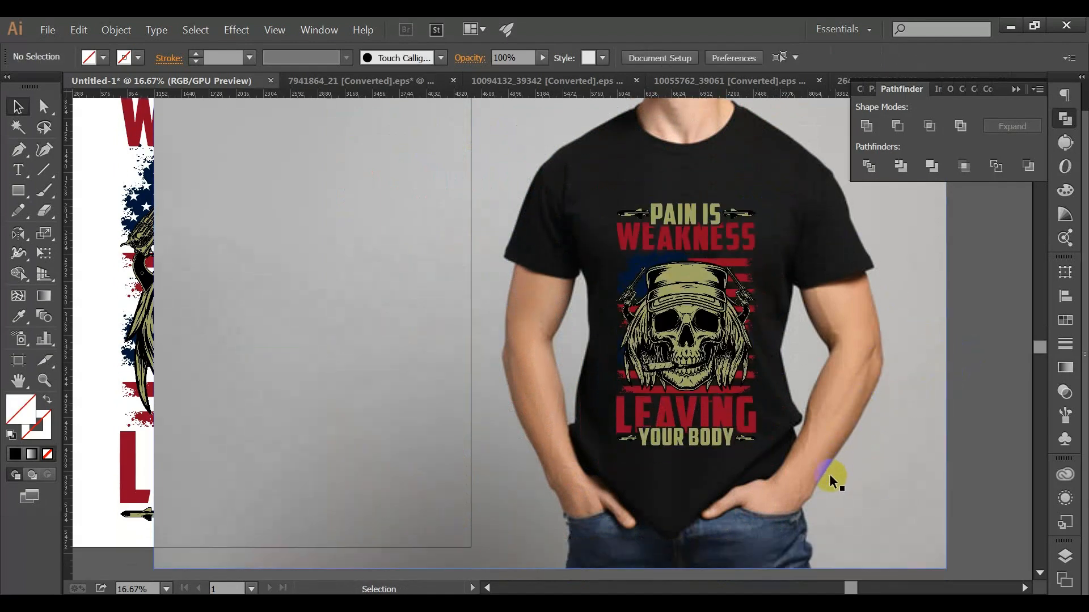
pyautogui.scroll(-2, 829, 469)
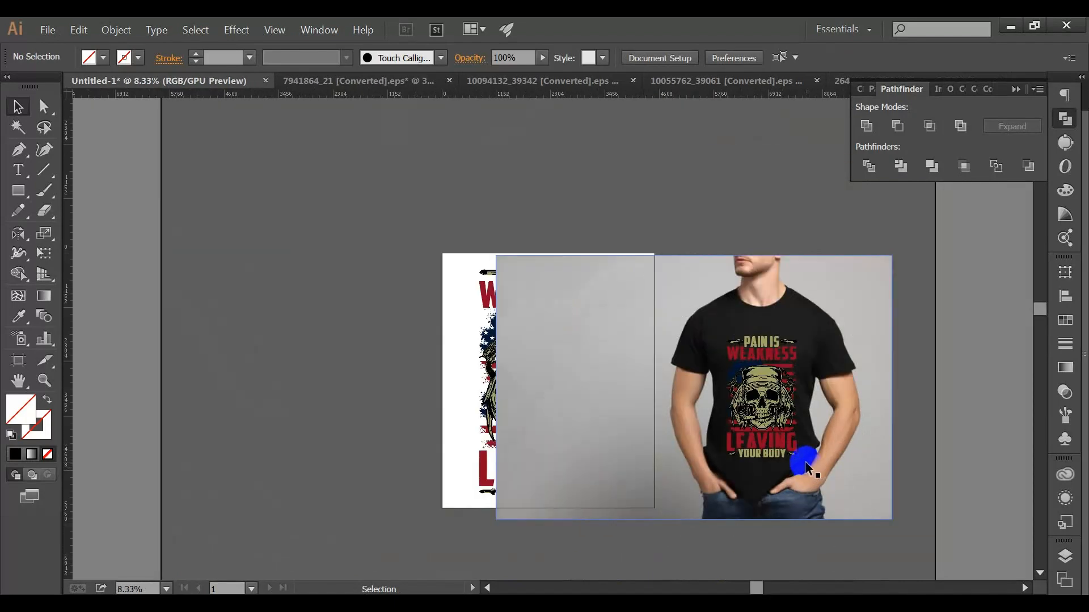
pyautogui.scroll(-2, 804, 461)
# - Switch to Chrome and run a Google image search for "White blank t-shirt mockup"
pyautogui.hotkey('alt', 'Tab')
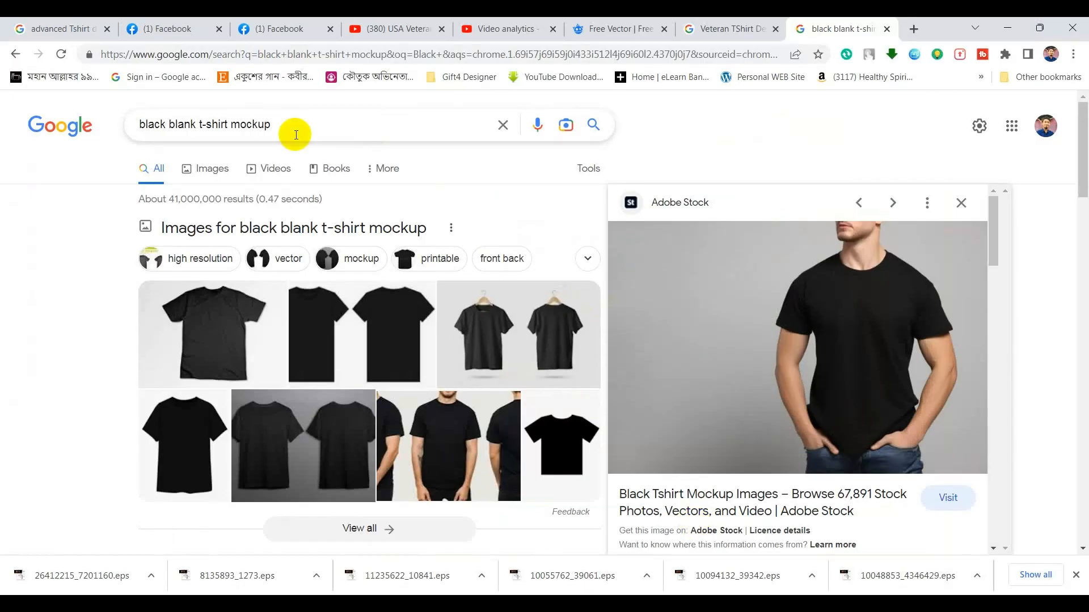
pyautogui.moveTo(166, 125); pyautogui.dragTo(103, 133)
pyautogui.write('White')
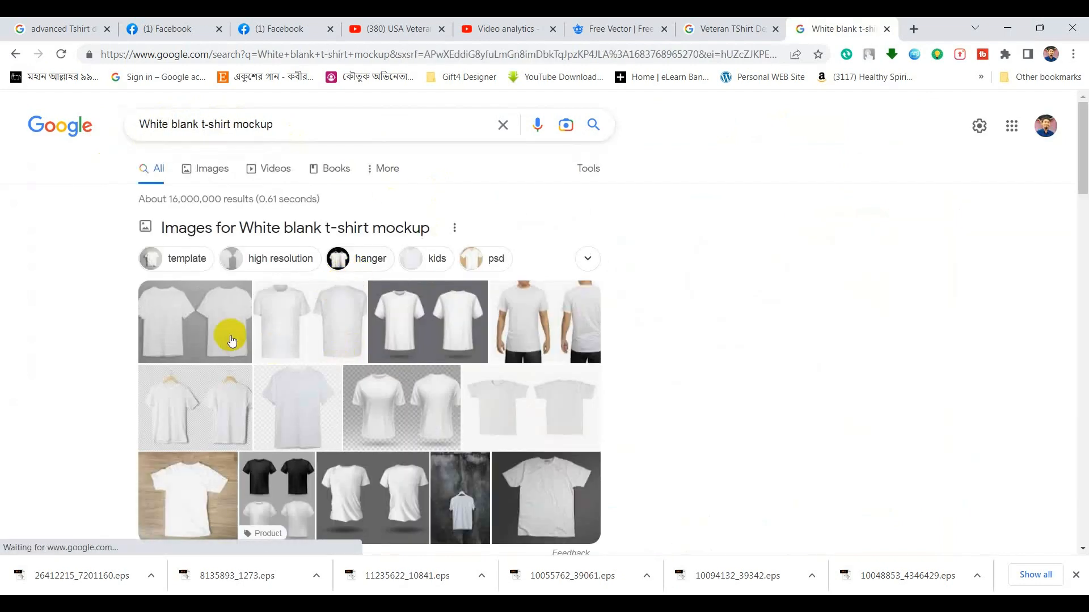
pyautogui.click(205, 166)
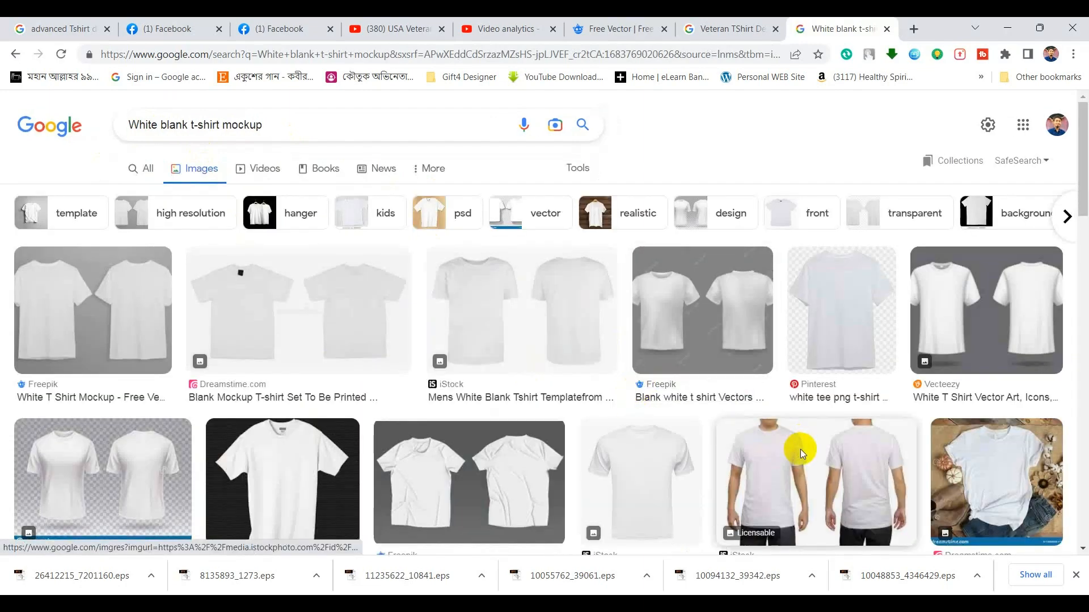
# - Browse the related images and copy the Amazon.in picture of a man in a plain white T-shirt
pyautogui.click(800, 449)
pyautogui.scroll(-5, 801, 451)
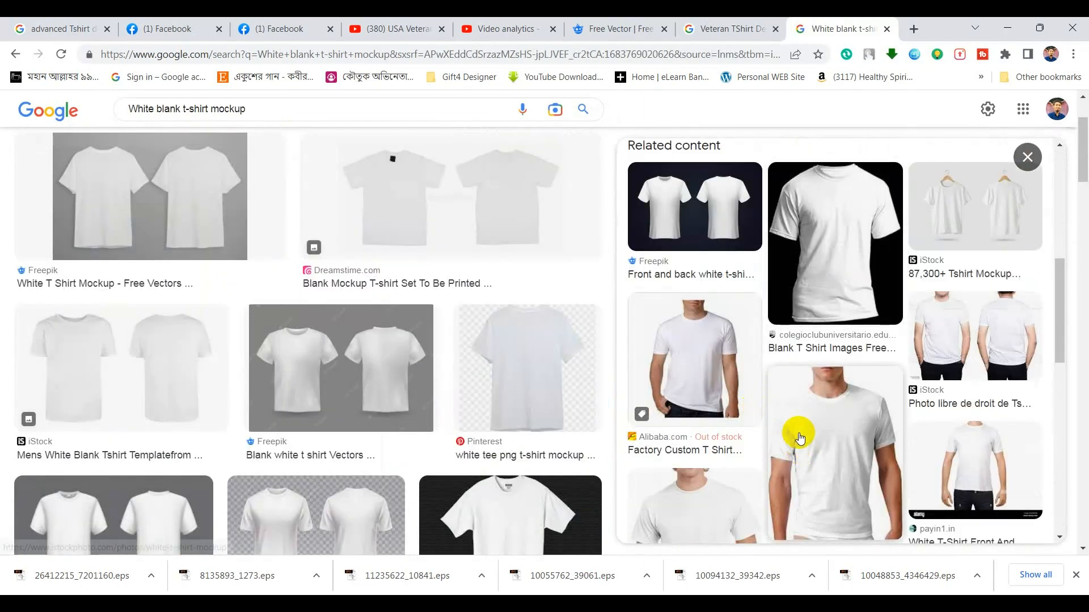
pyautogui.scroll(-2, 802, 450)
pyautogui.click(722, 408)
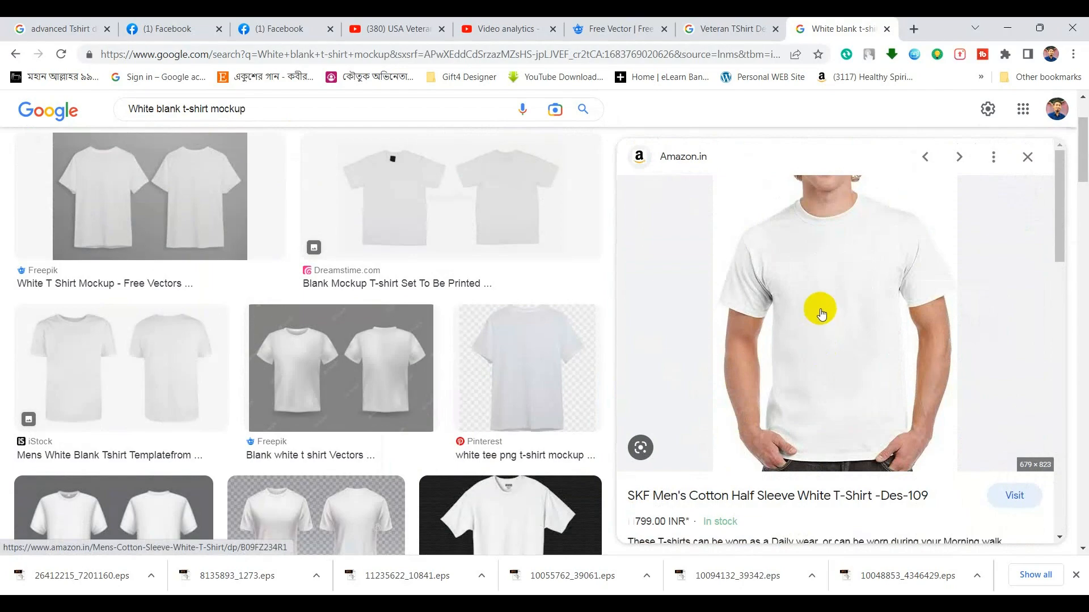
pyautogui.rightClick(842, 314)
pyautogui.click(864, 477)
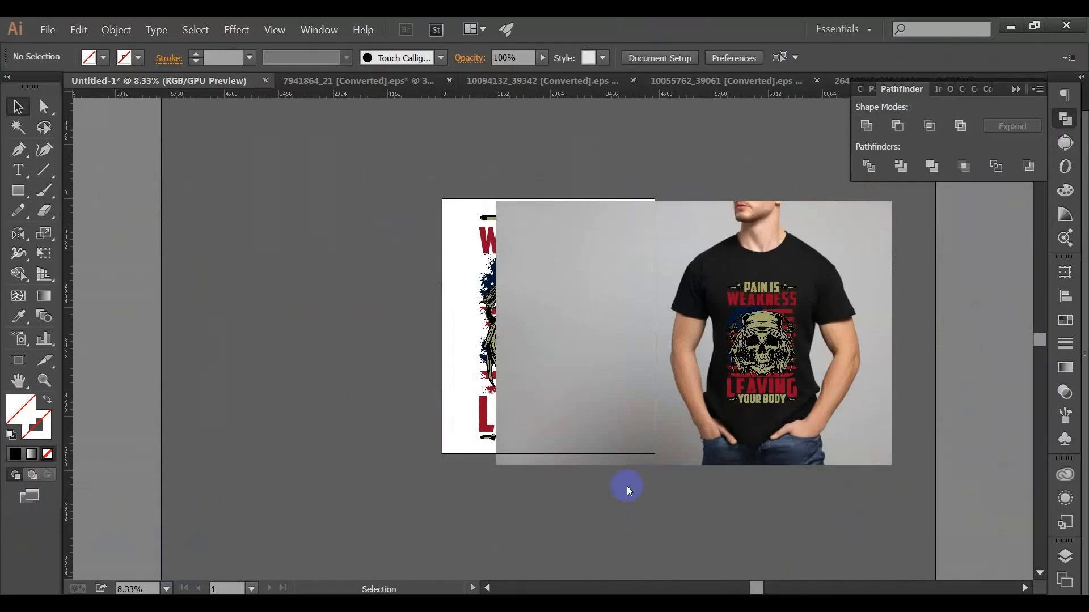
# - In Illustrator, paste the white T-shirt mockup, enlarge it to match the black mockup's height and place it beside the black-shirt model
pyautogui.hotkey('ctrl', 'v')
pyautogui.moveTo(564, 355); pyautogui.dragTo(656, 471)
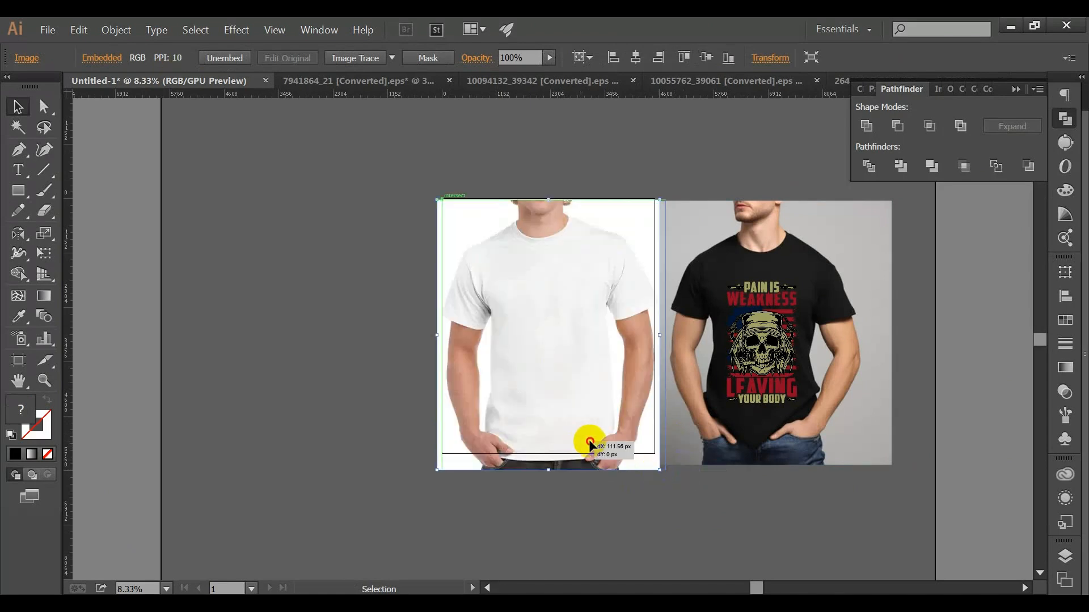
pyautogui.moveTo(590, 441); pyautogui.dragTo(597, 442)
pyautogui.click(708, 533)
# - Duplicate the design from the black T-shirt onto the white T-shirt, enlarge it proportionally and centre it on the chest
pyautogui.click(755, 358)
pyautogui.moveTo(754, 357); pyautogui.dragTo(549, 359)
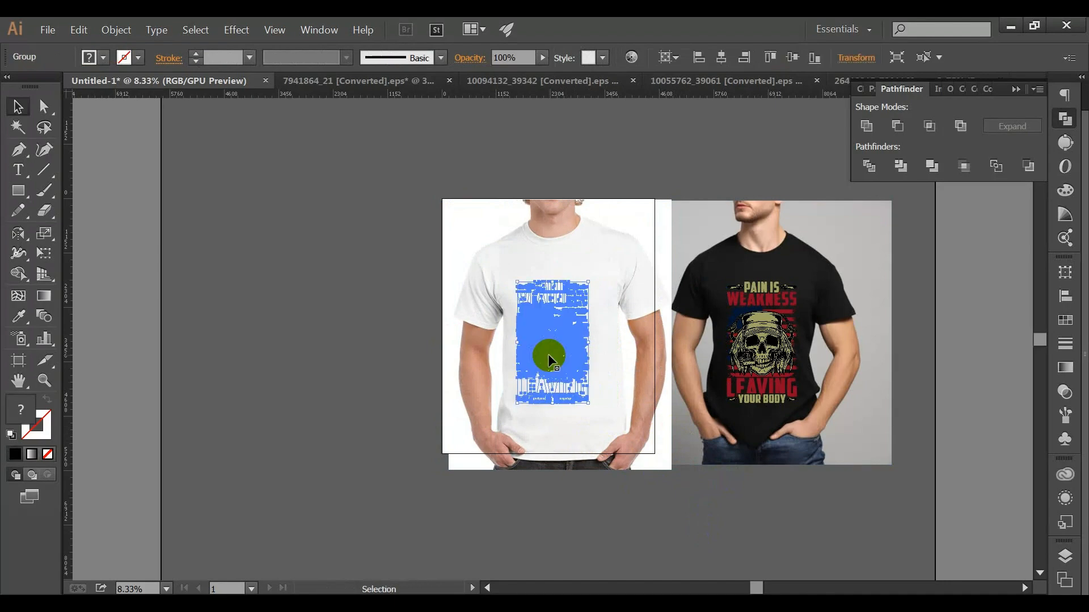
pyautogui.scroll(4, 549, 356)
pyautogui.scroll(-2, 551, 372)
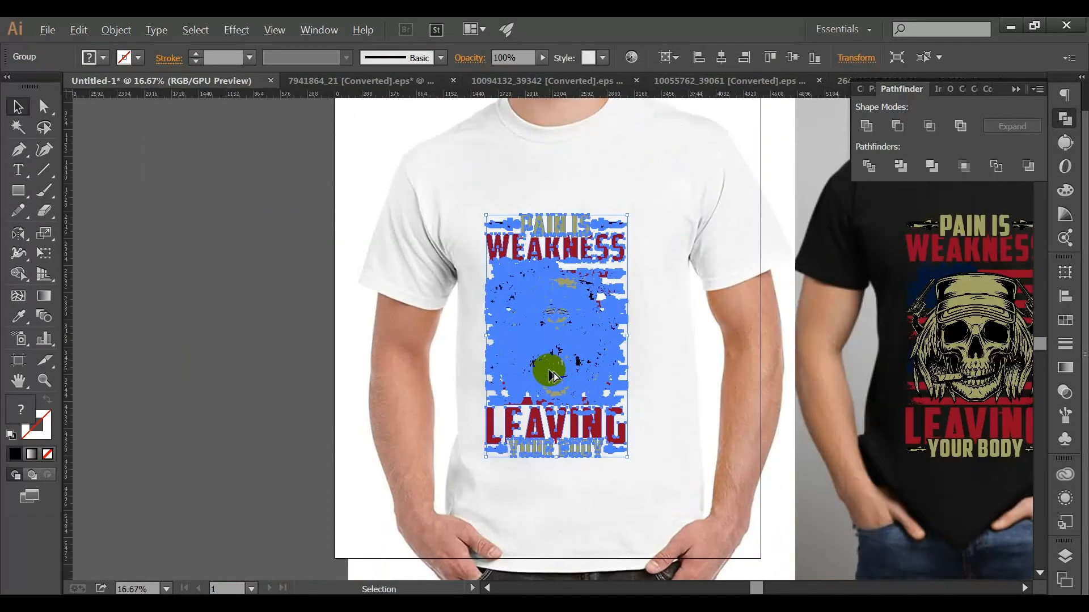
pyautogui.moveTo(570, 444); pyautogui.dragTo(595, 444)
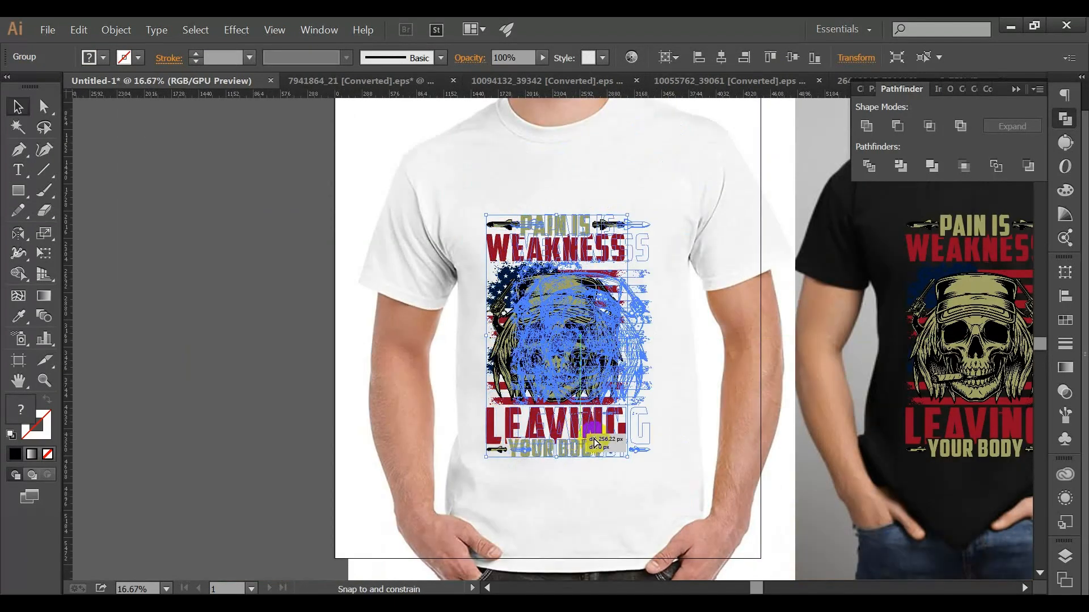
pyautogui.moveTo(656, 461); pyautogui.dragTo(684, 477)
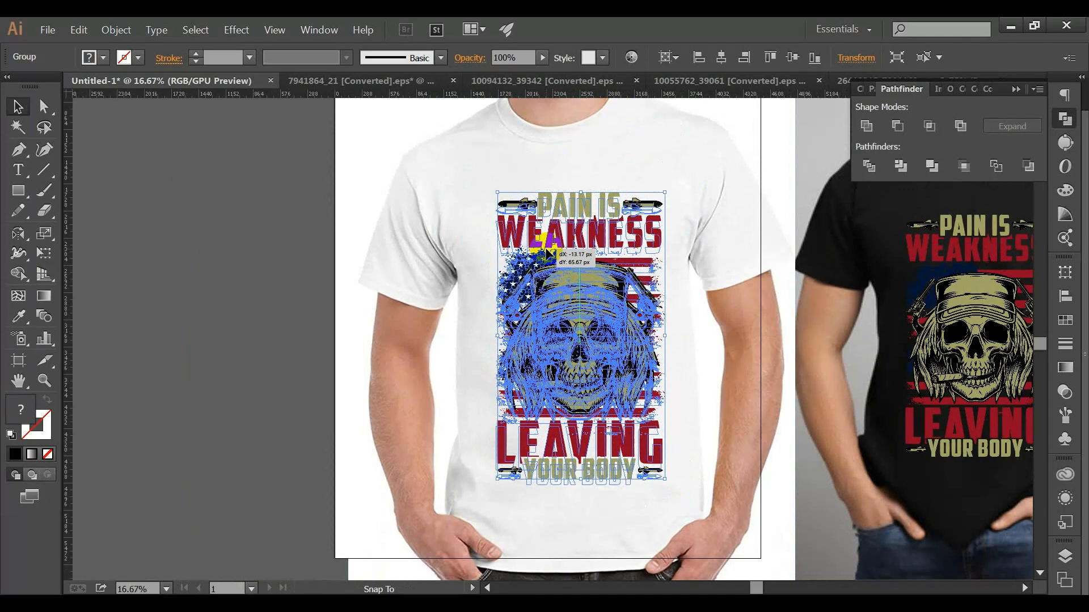
pyautogui.click(237, 250)
pyautogui.scroll(-1, 237, 249)
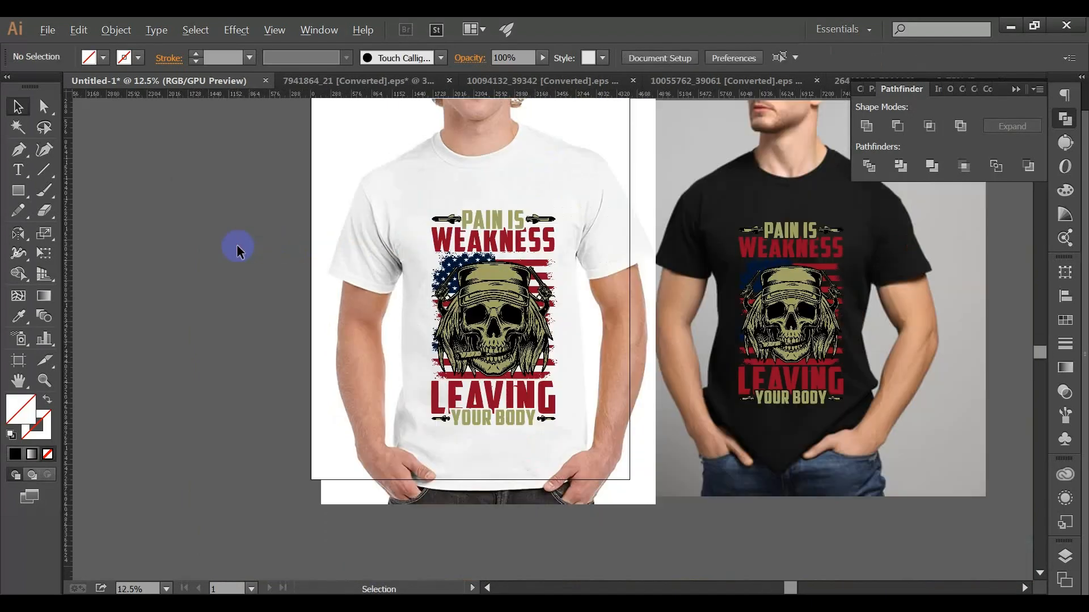
pyautogui.scroll(-1, 701, 238)
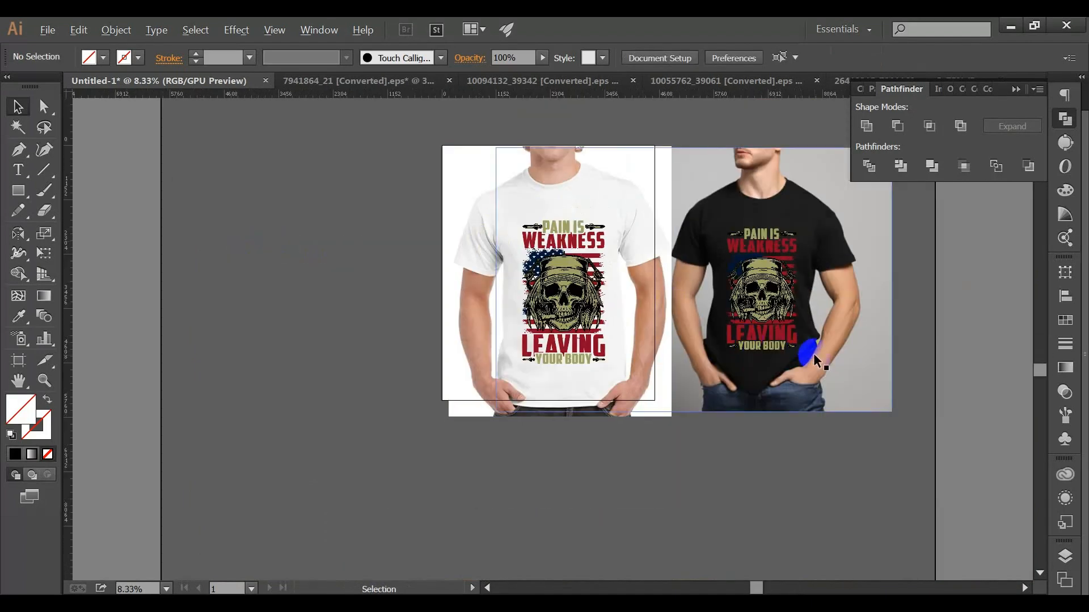
pyautogui.scroll(1, 813, 352)
pyautogui.scroll(2, 866, 358)
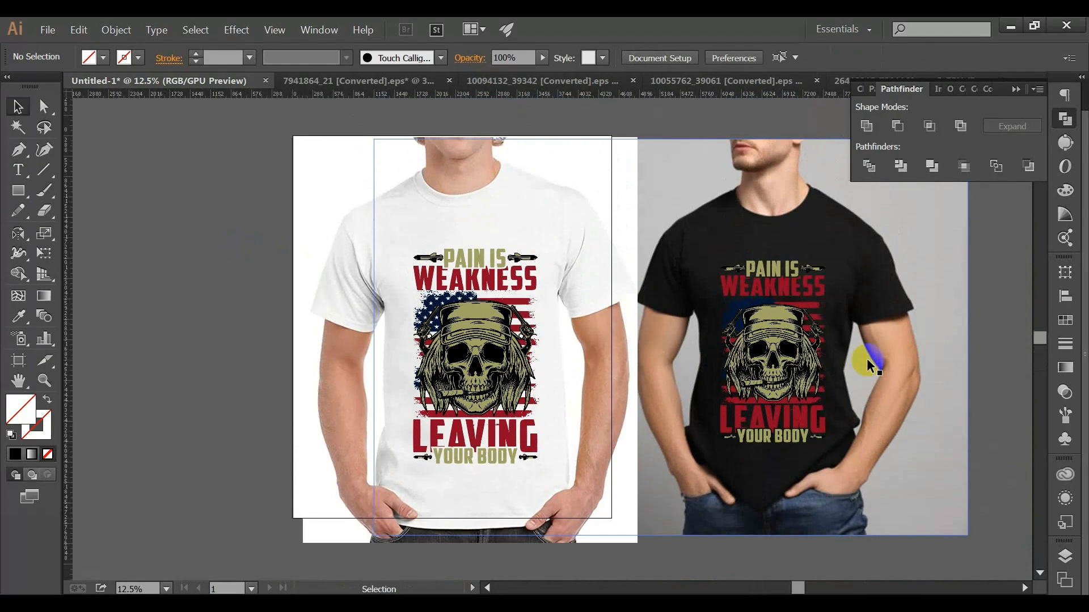